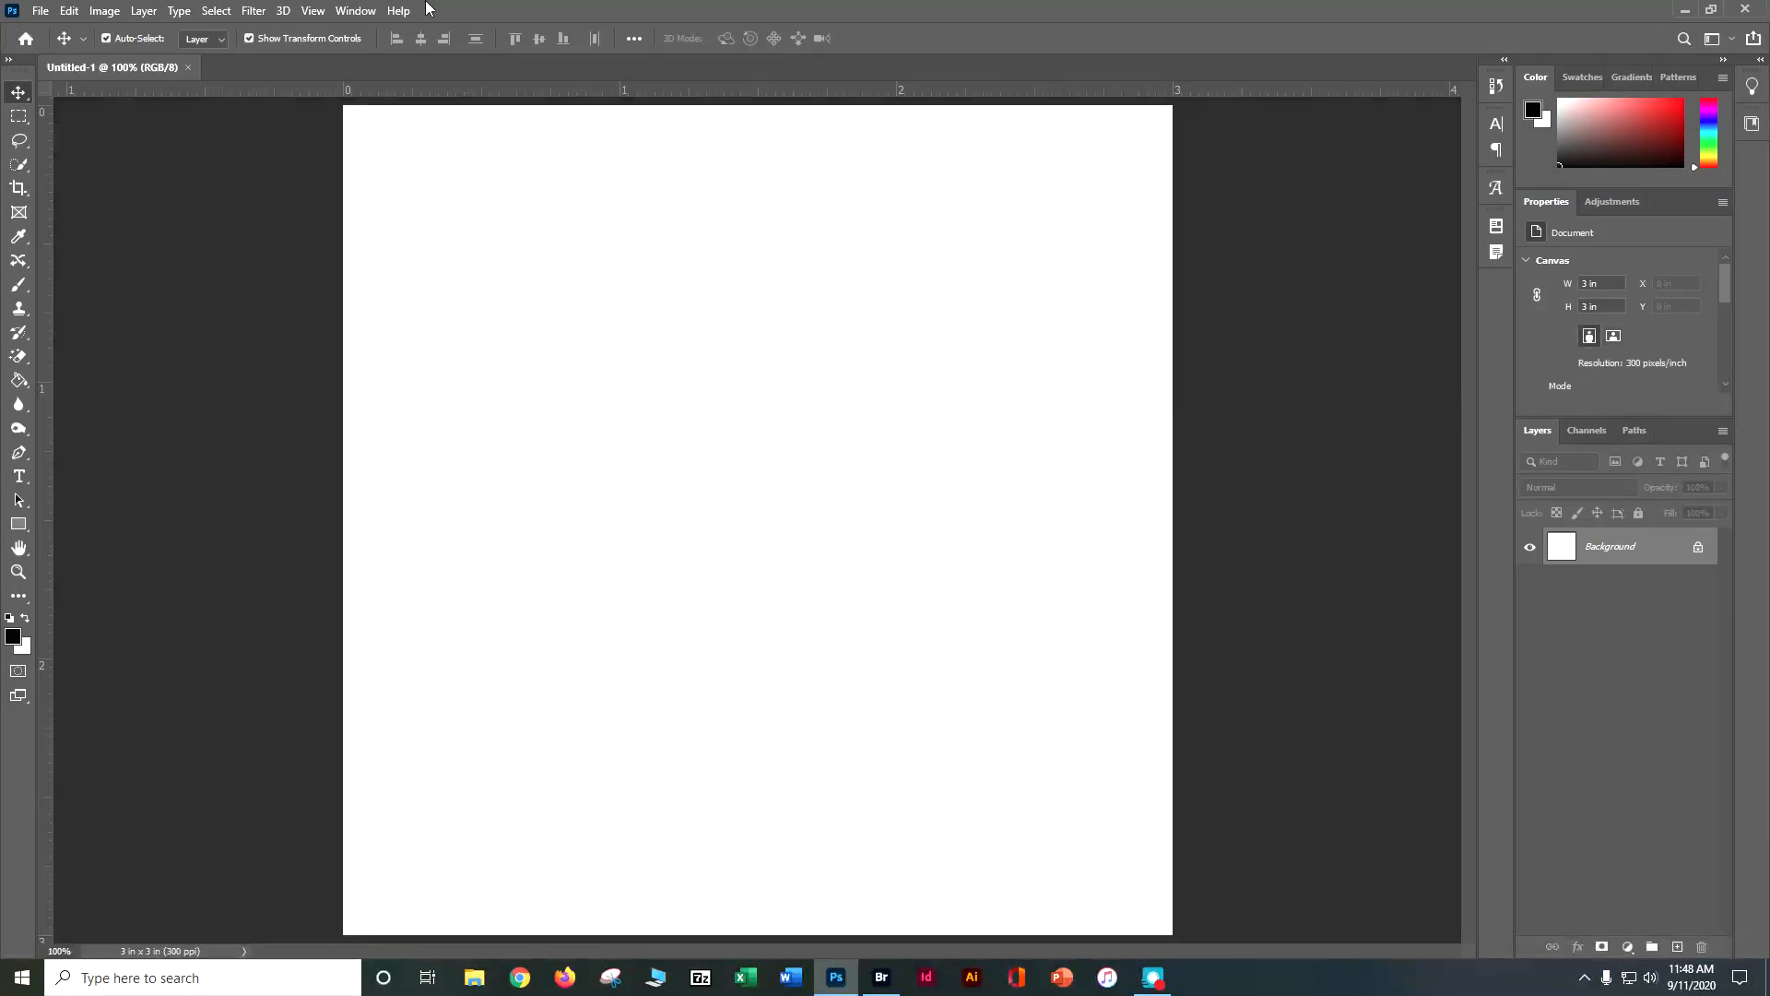
- Save the document as doser_mat collage.psd in the PS Photo Collages folder, replacing the existing file
click(41, 10)
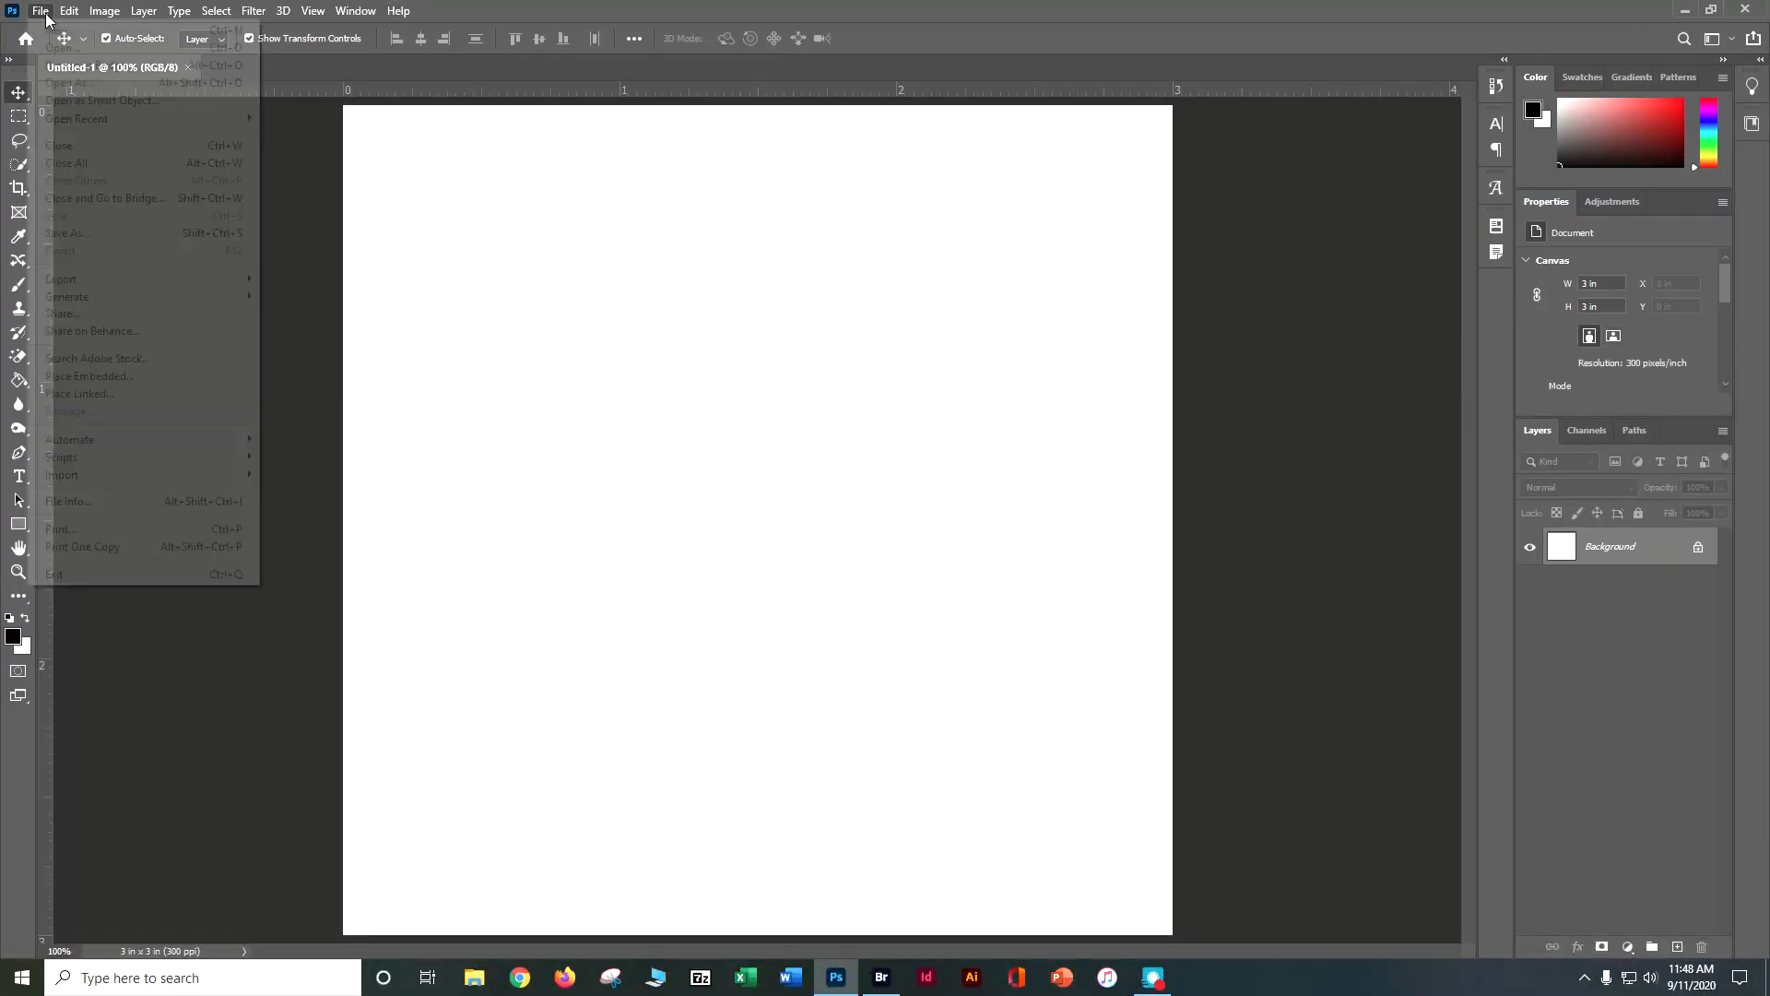
click(67, 232)
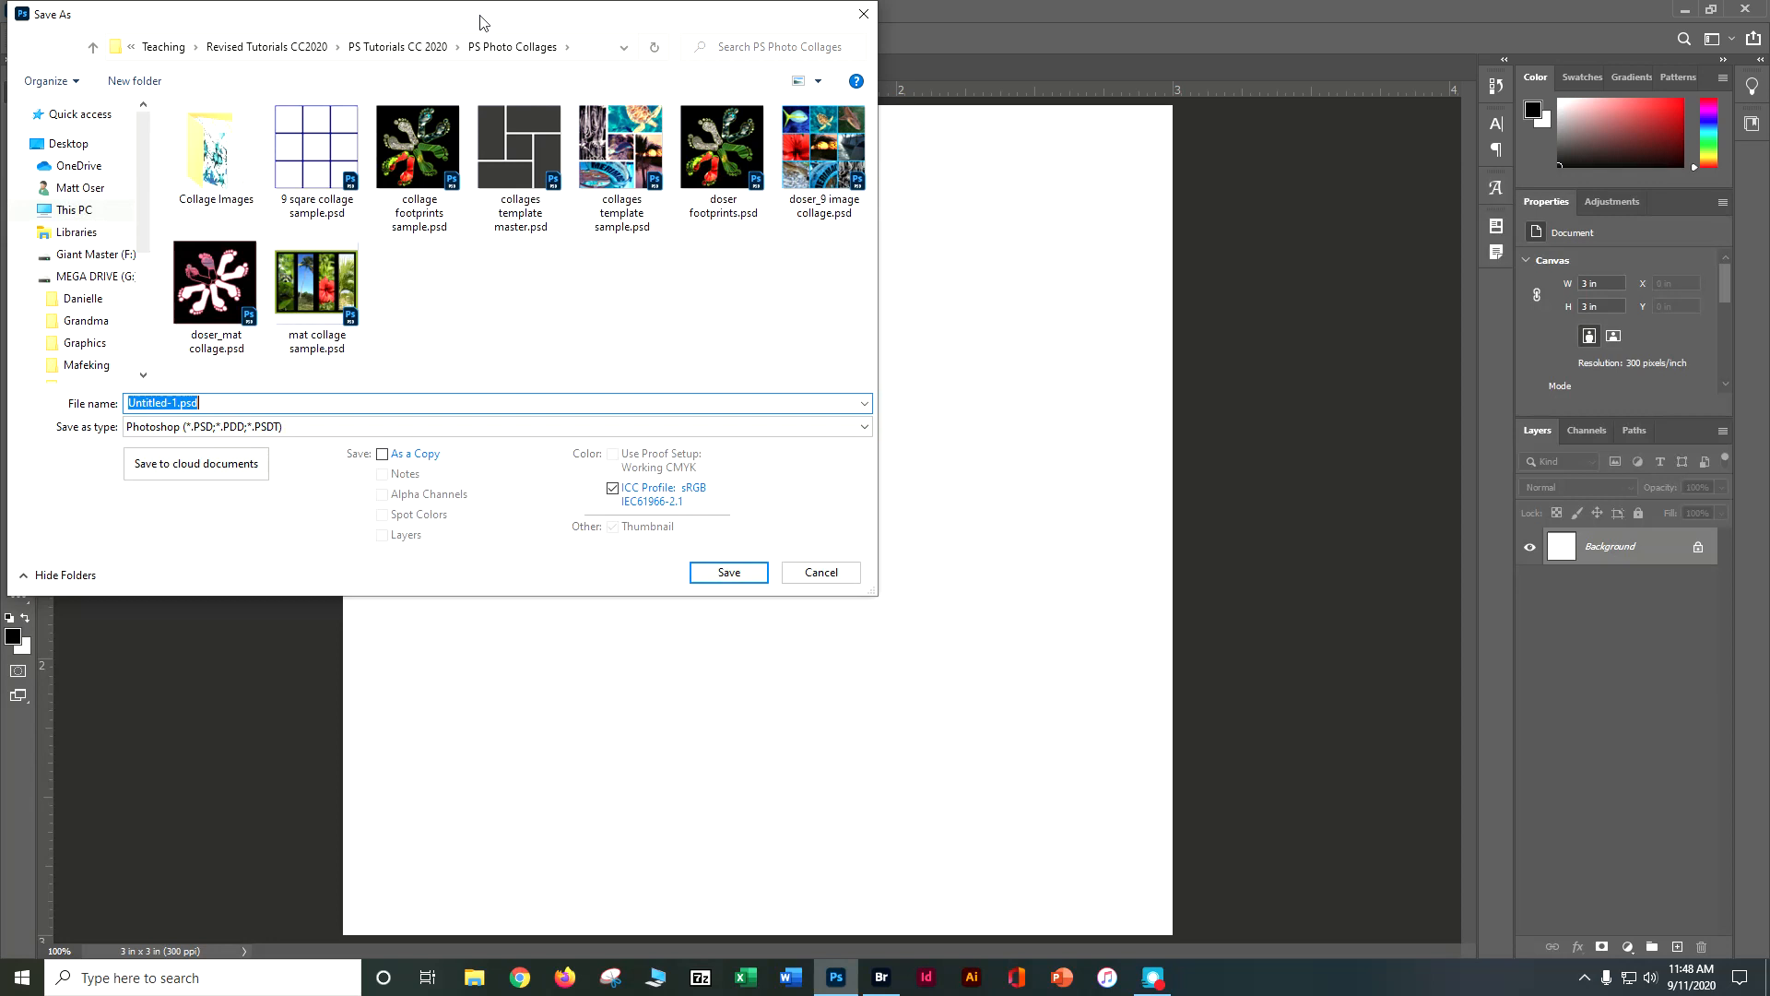
text(doser)
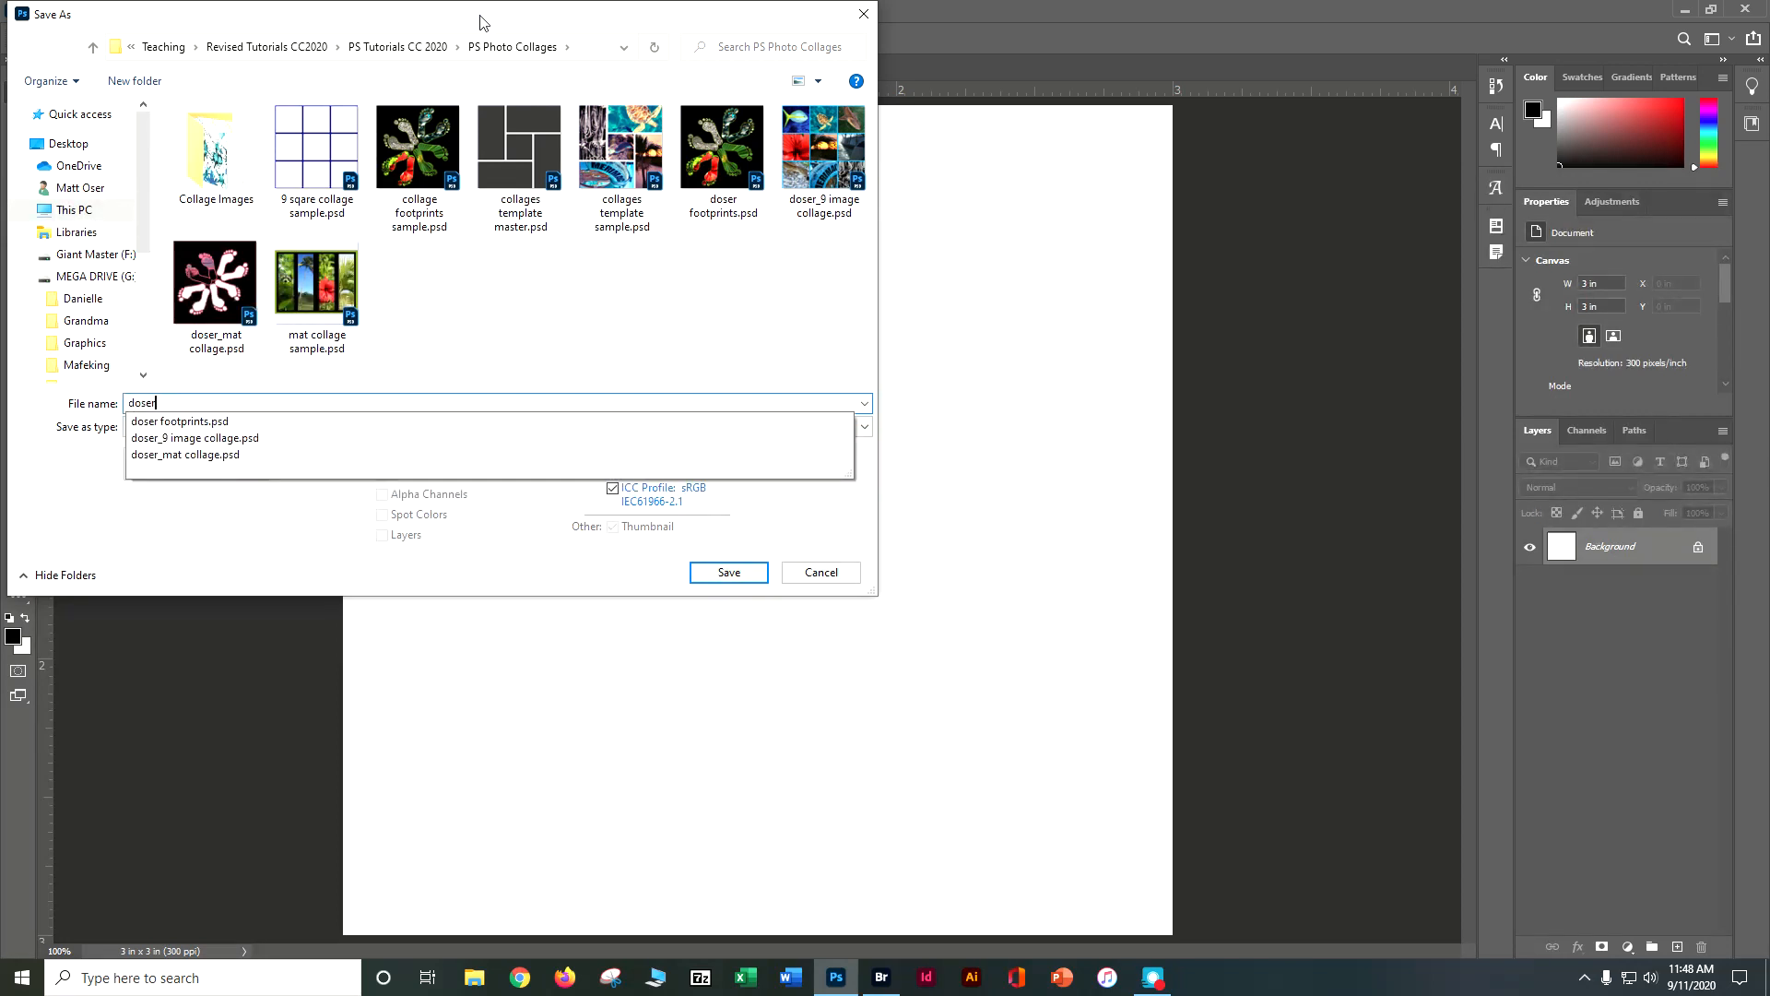
text(_)
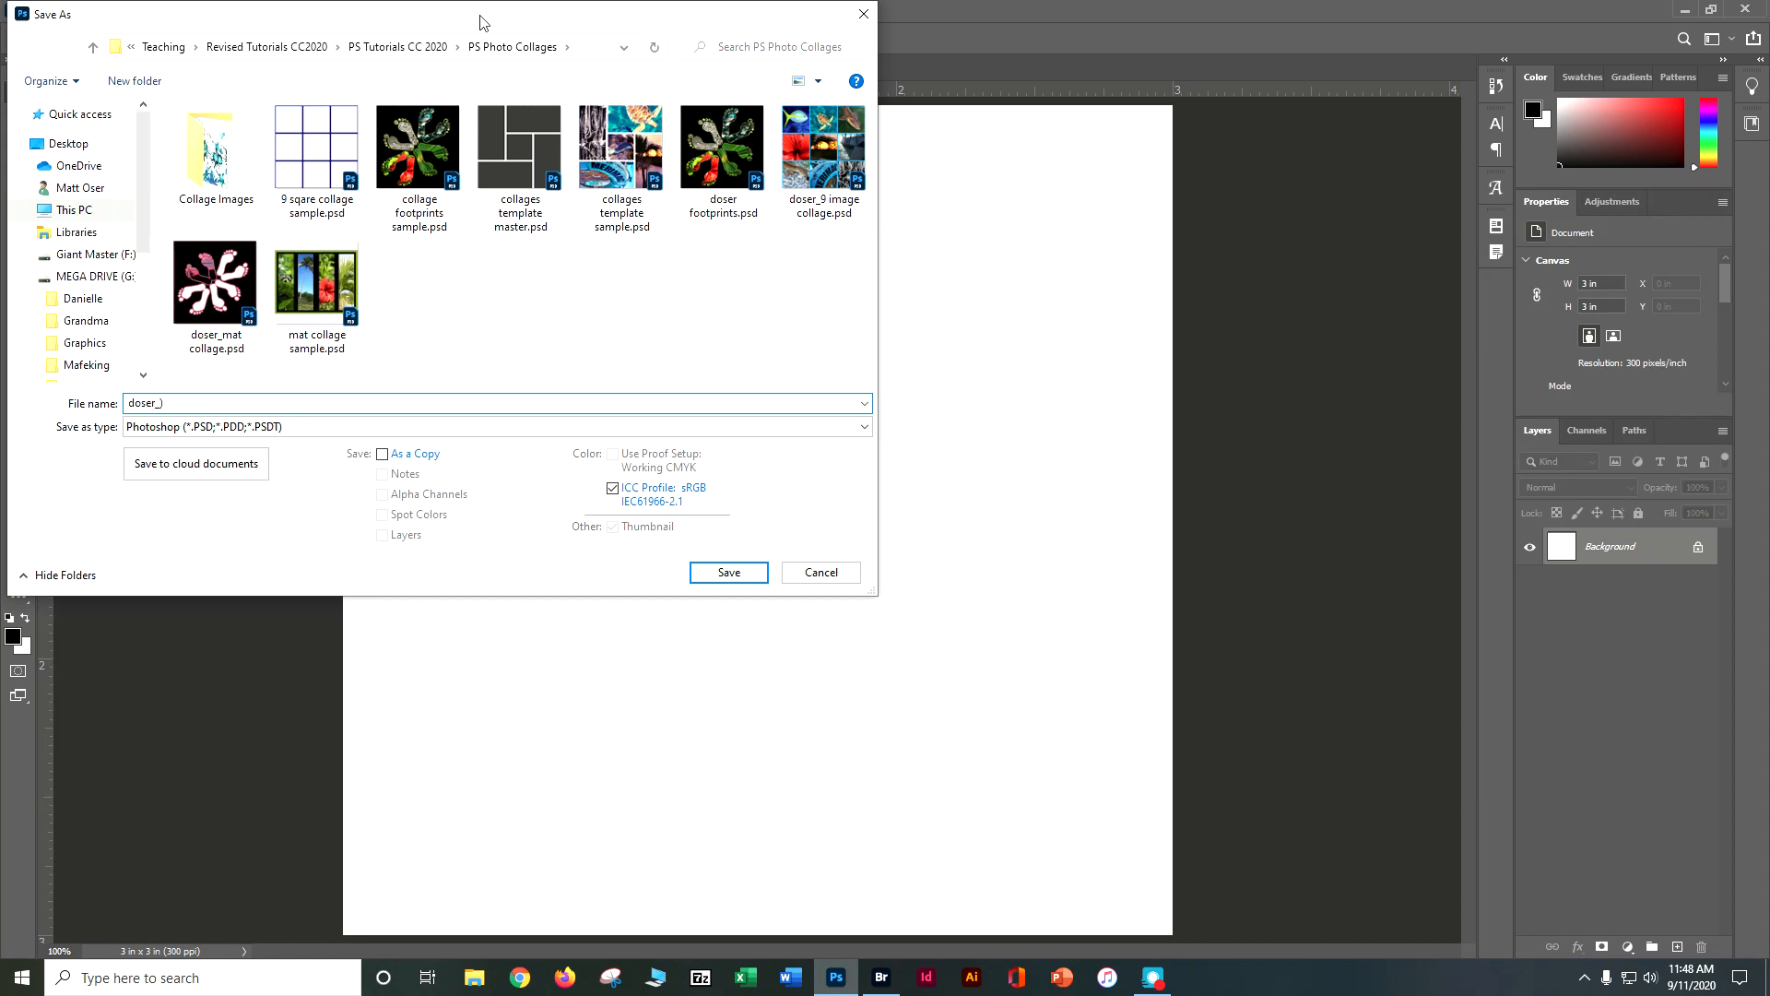
text()mat collage)
key(BackSpace)
key(BackSpace)
key(BackSpace)
key(BackSpace)
key(BackSpace)
key(BackSpace)
key(BackSpace)
key(BackSpace)
key(BackSpace)
key(BackSpace)
key(BackSpace)
text(mat colala)
key(BackSpace)
text(lae)
key(BackSpace)
text(ge)
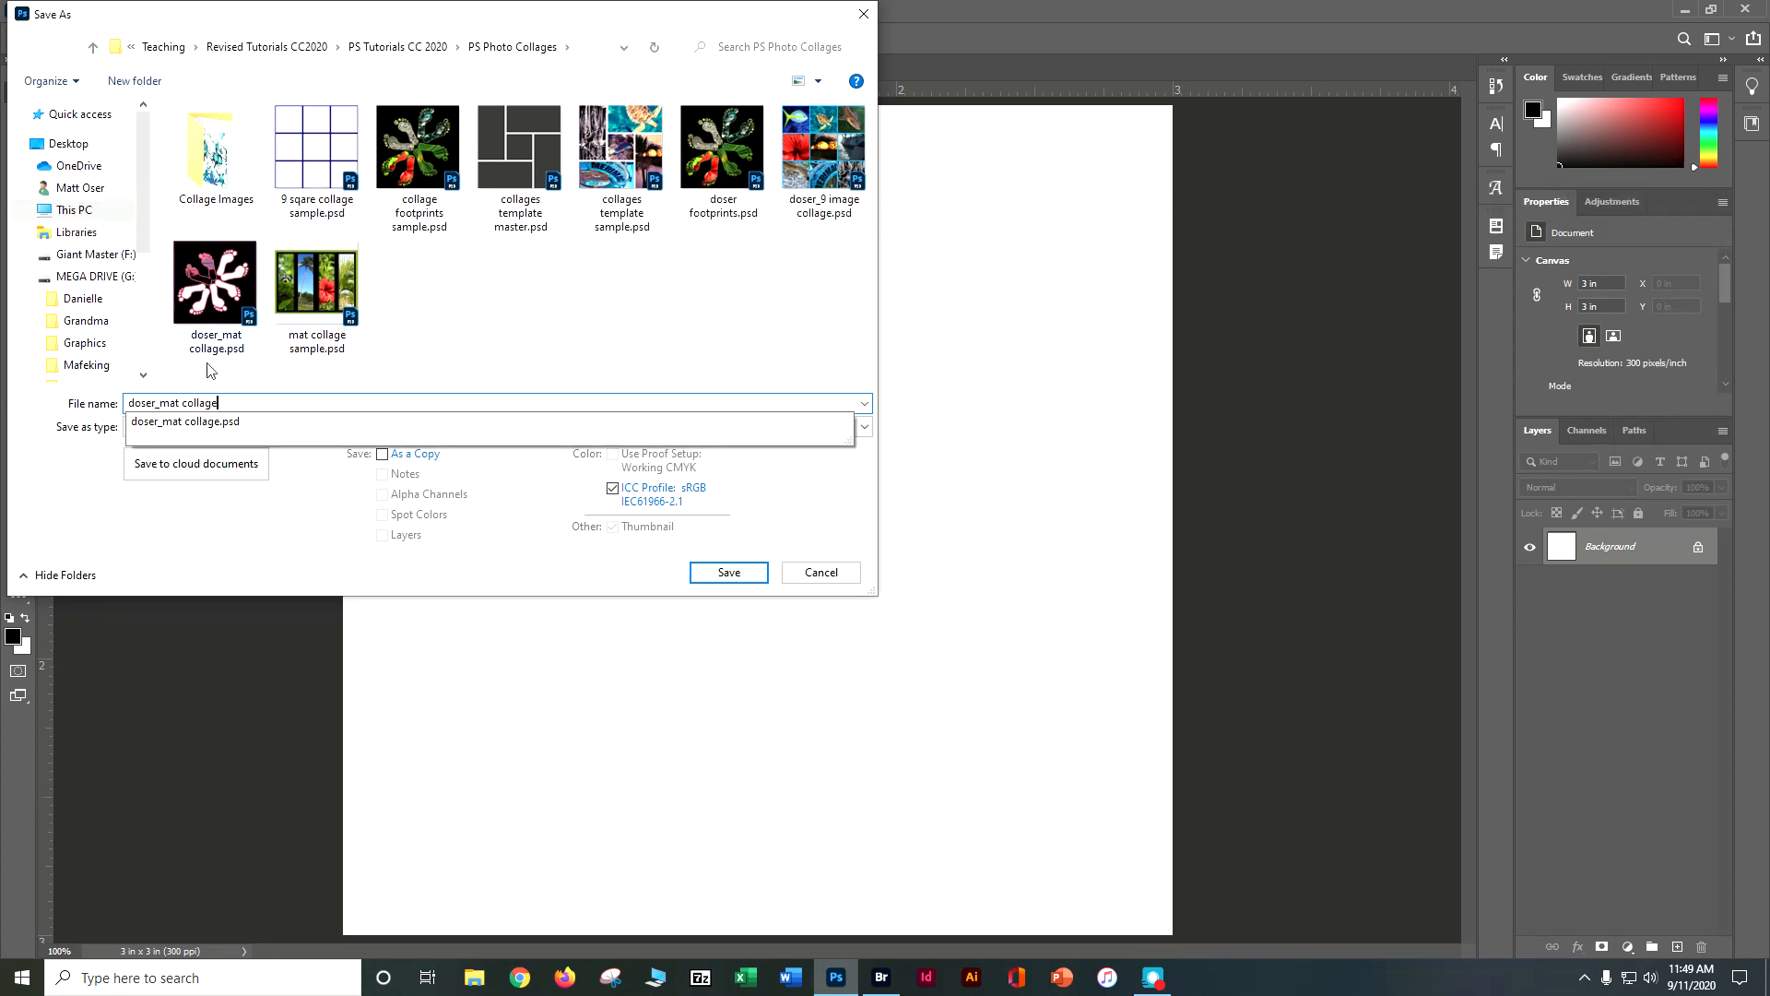
double_click(200, 425)
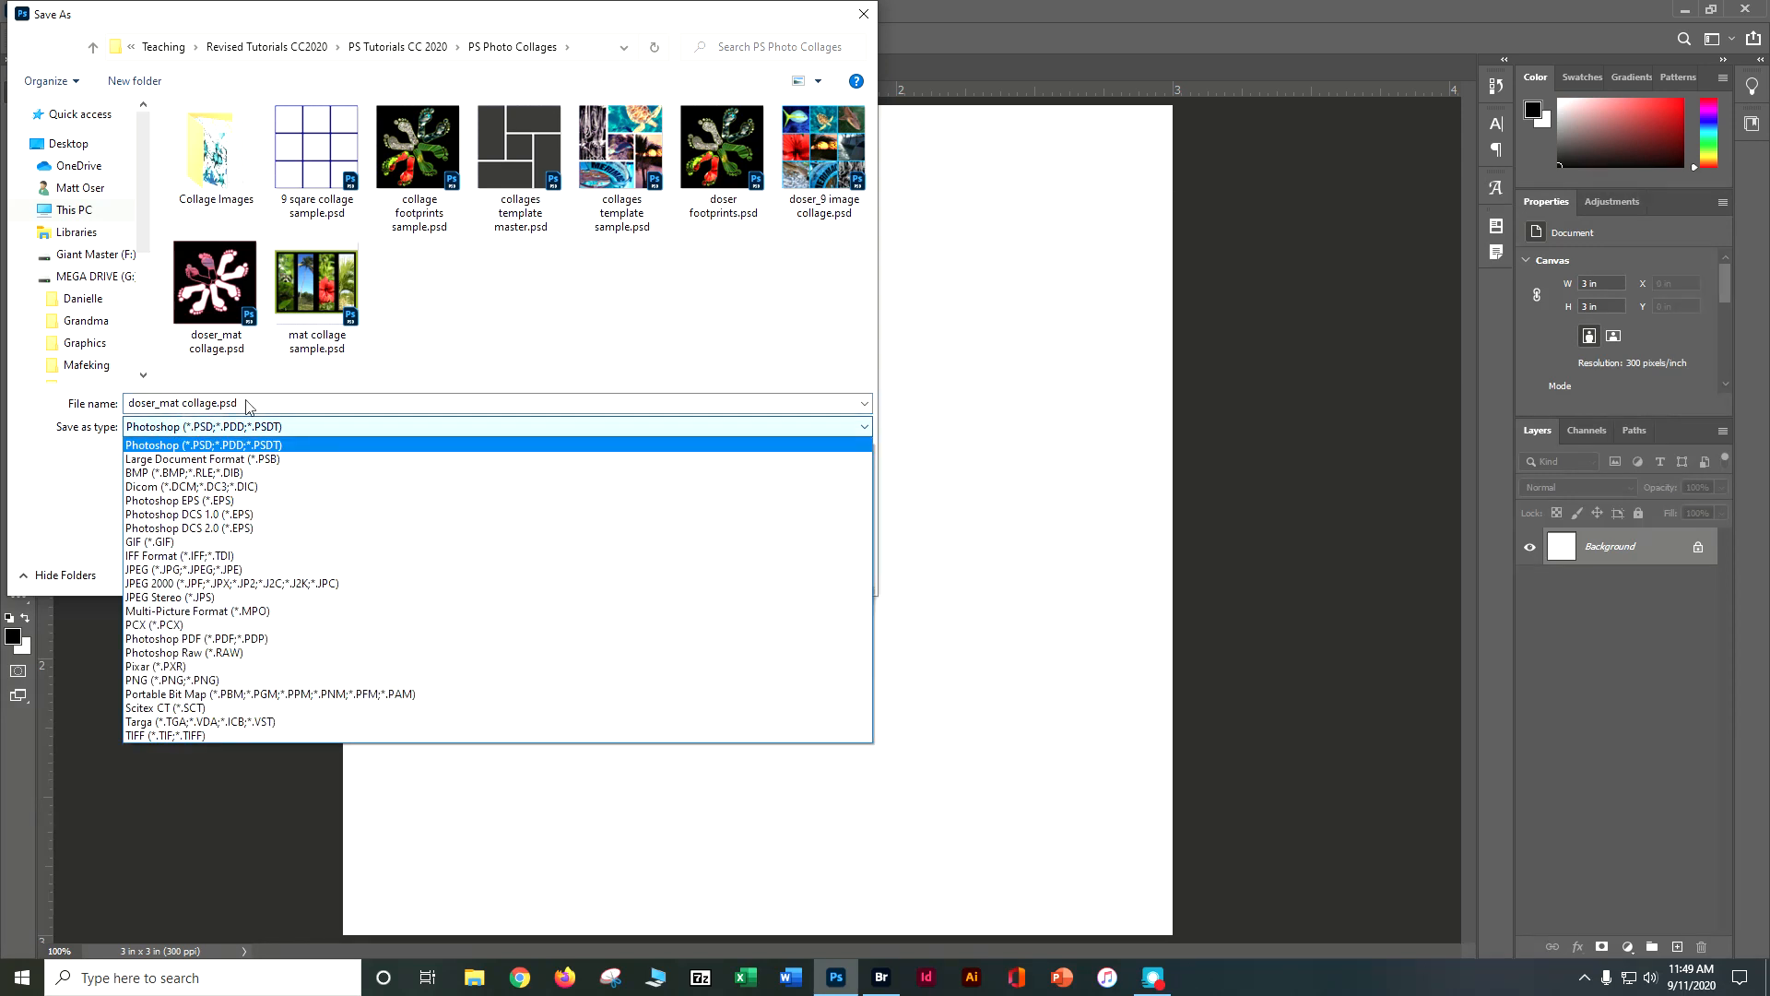
click(250, 397)
click(730, 571)
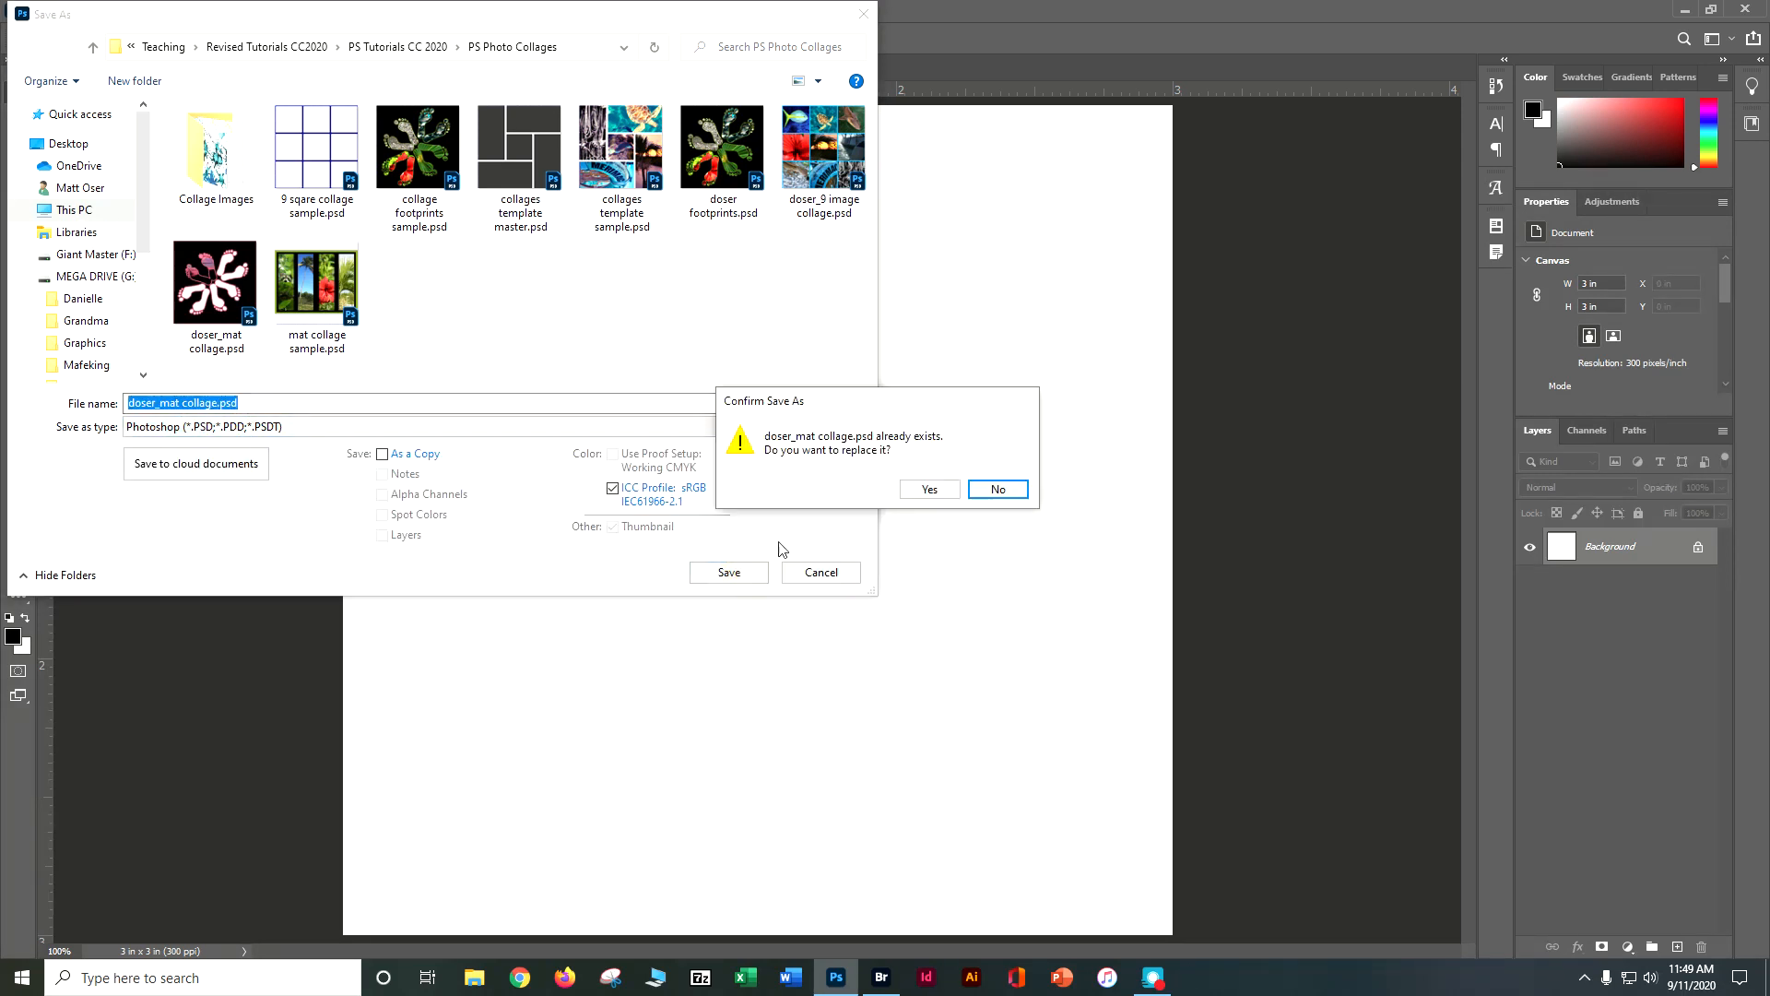
click(927, 489)
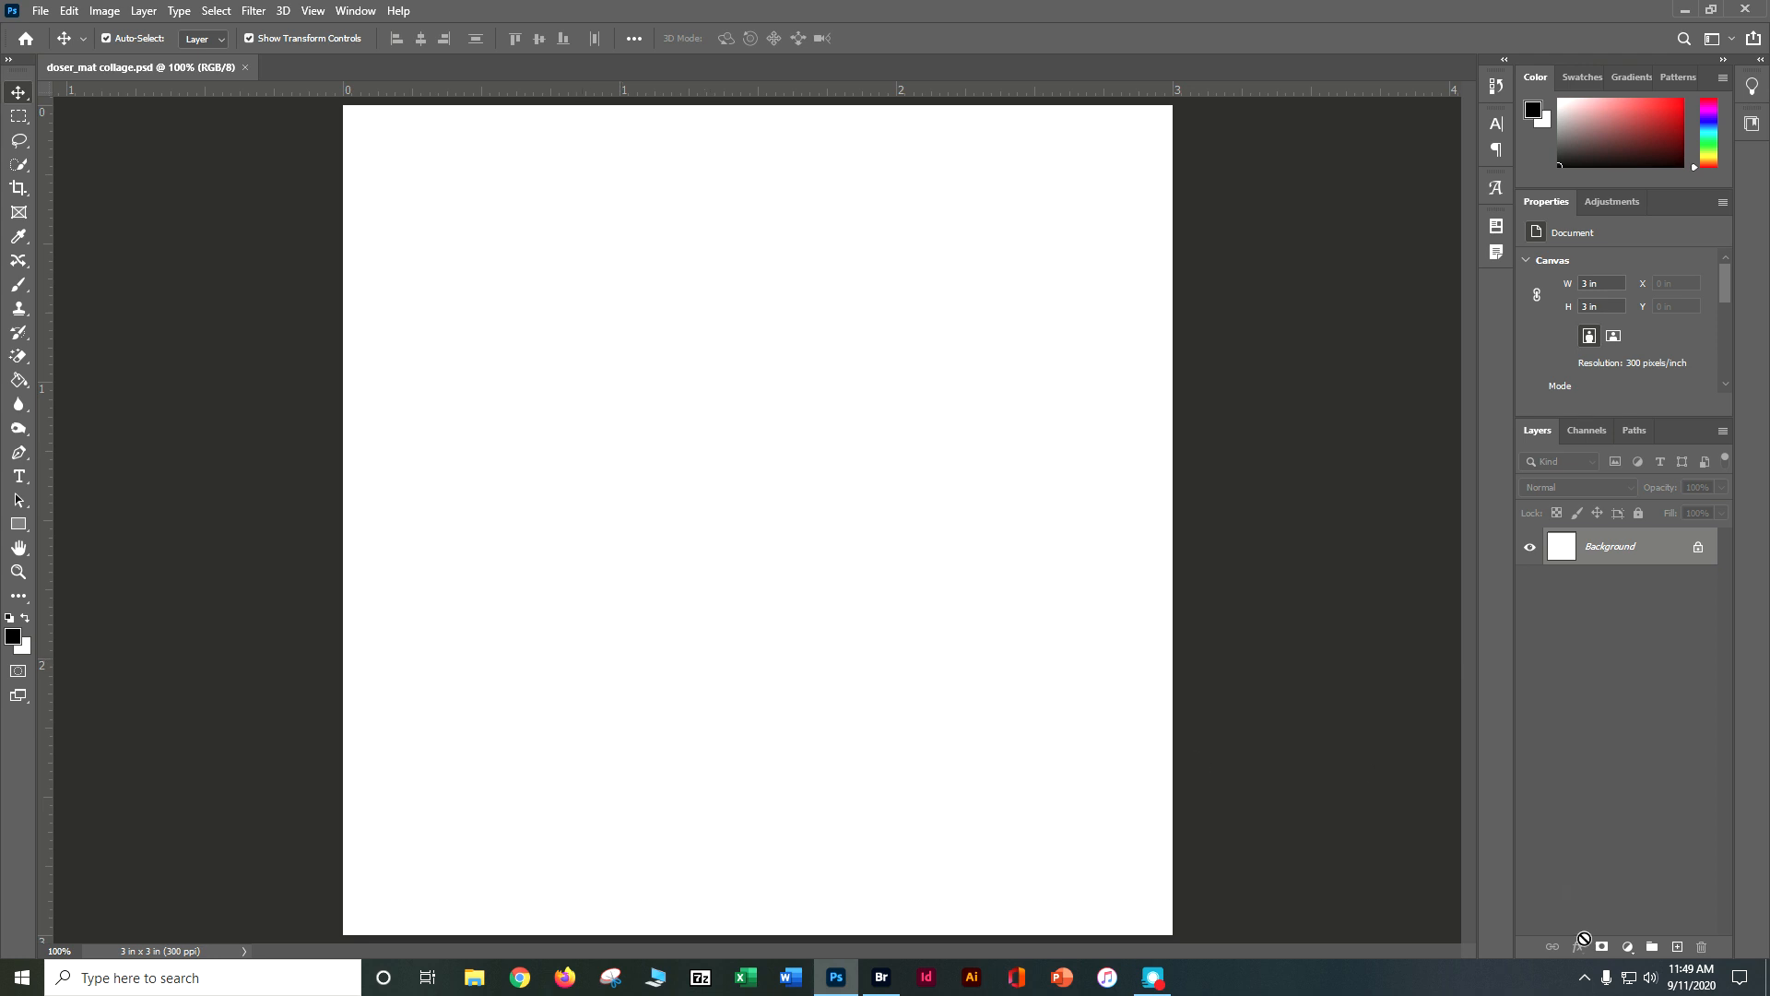
- Fill the Background layer with black at Normal mode and 100% opacity
click(69, 11)
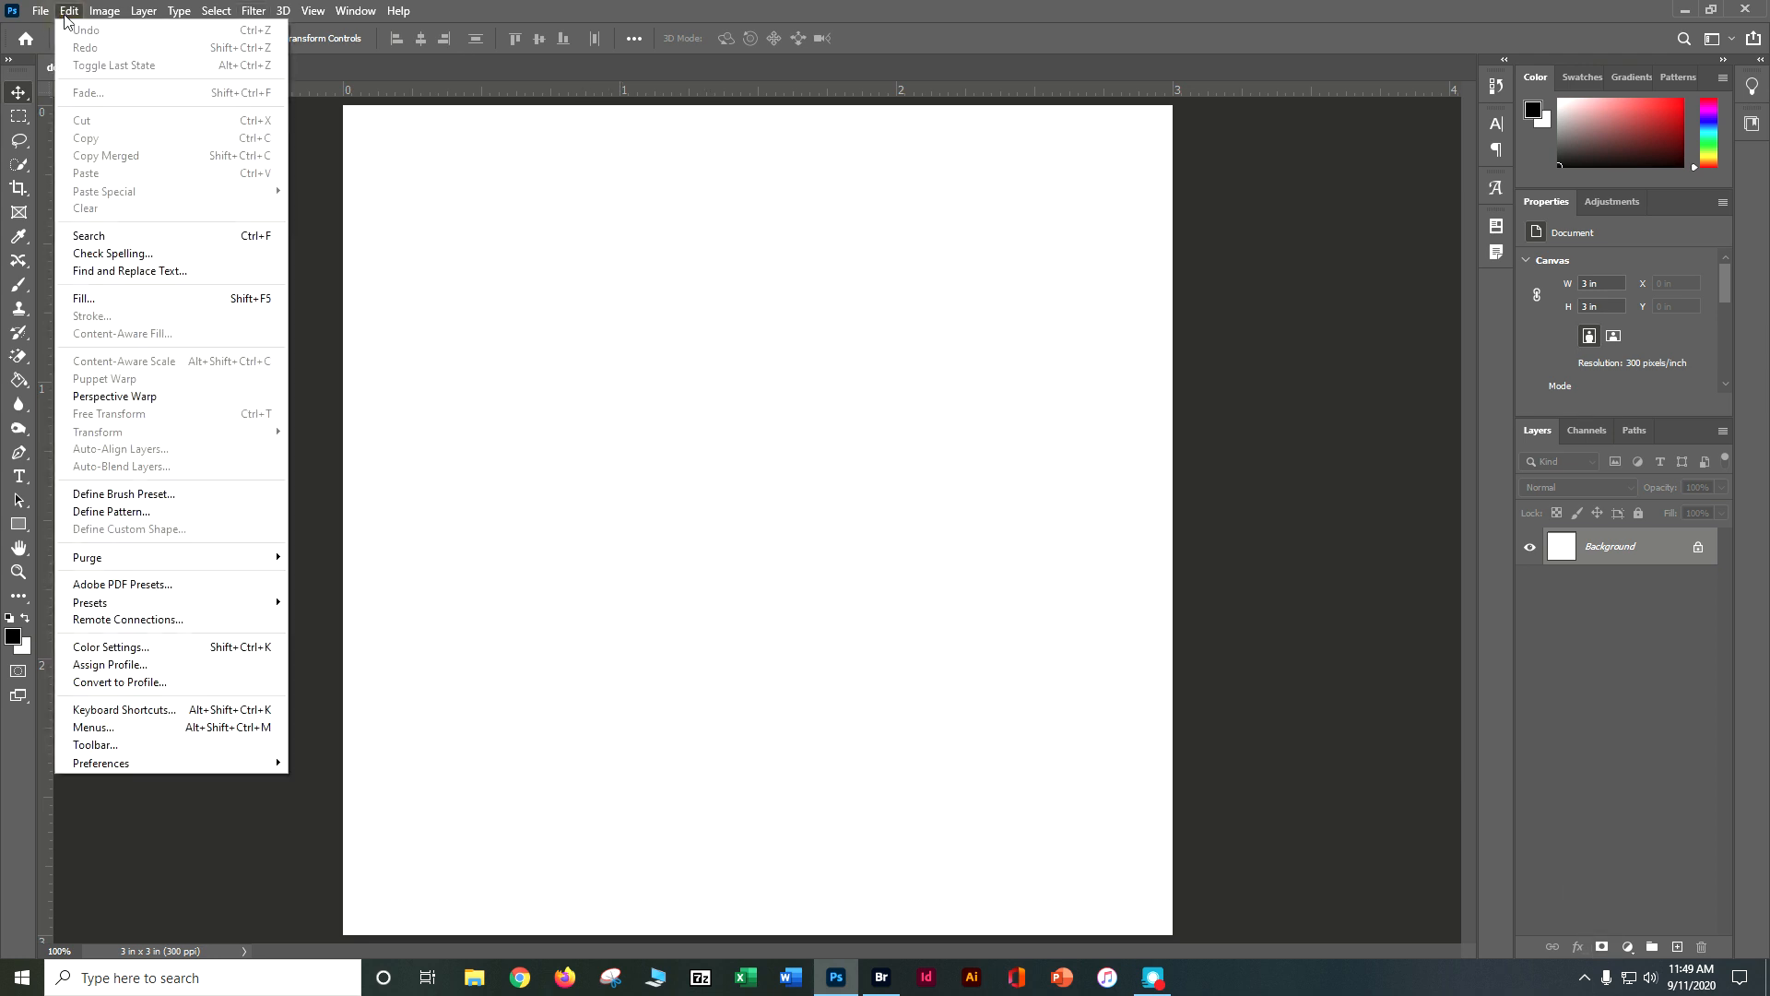
click(84, 299)
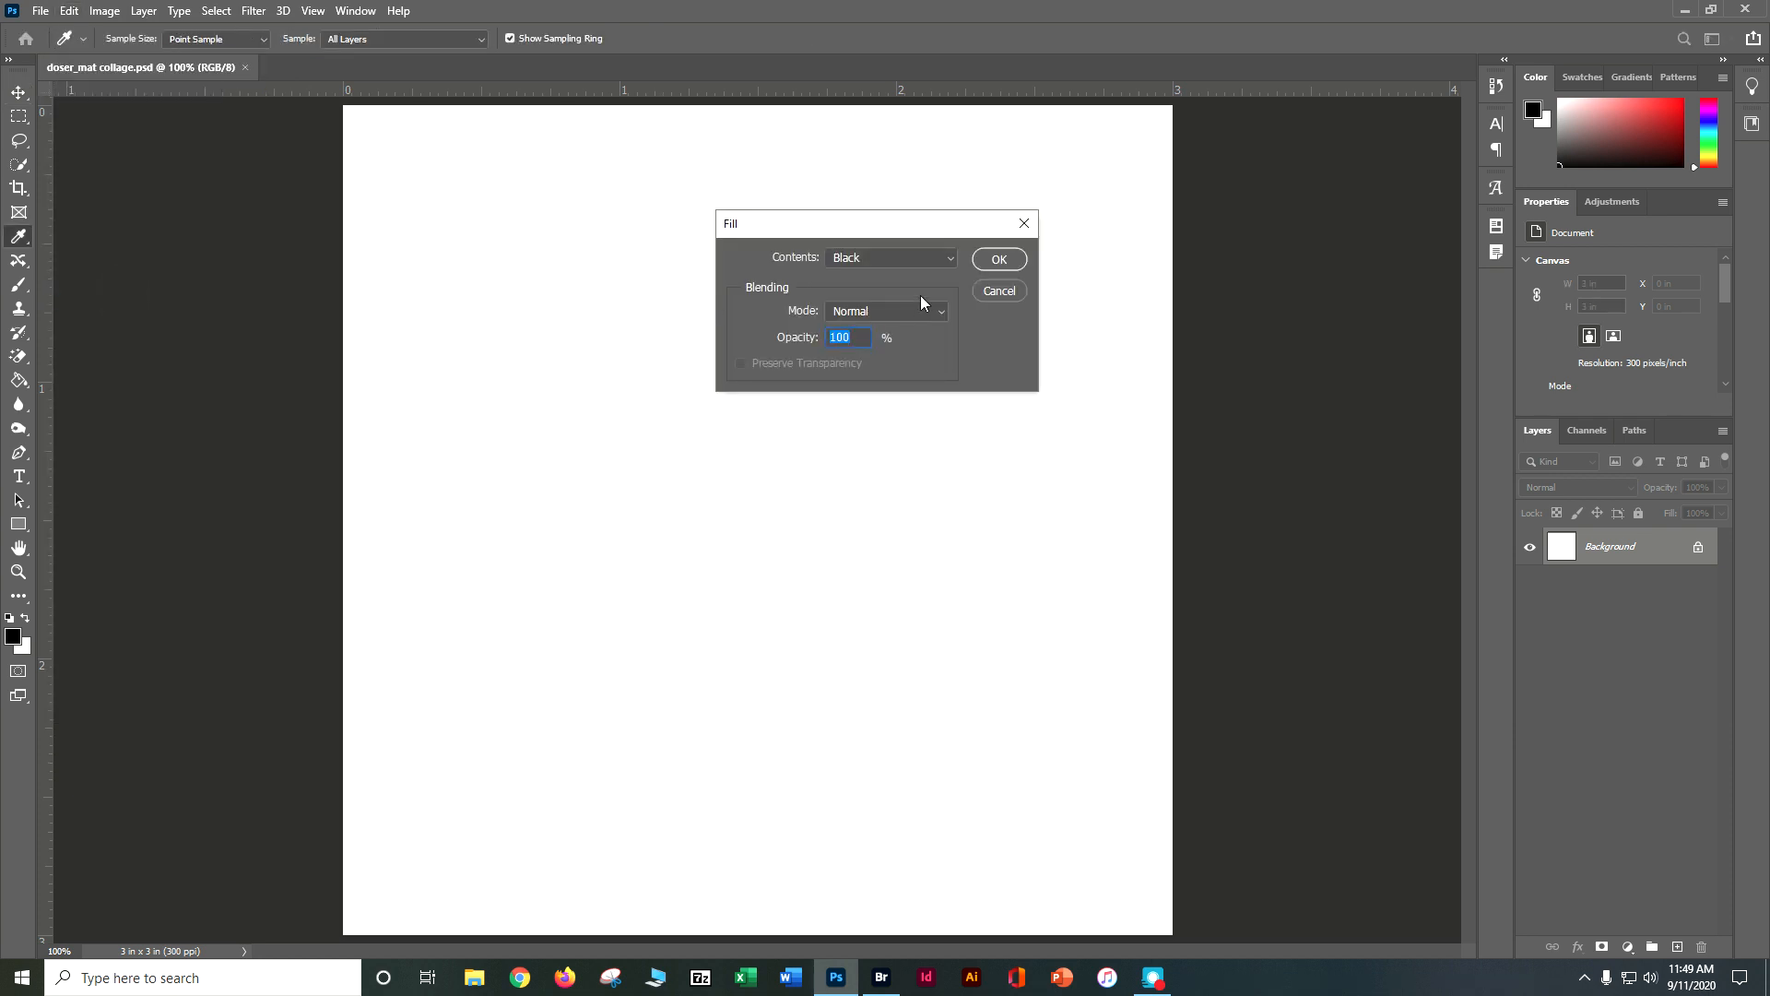
click(986, 267)
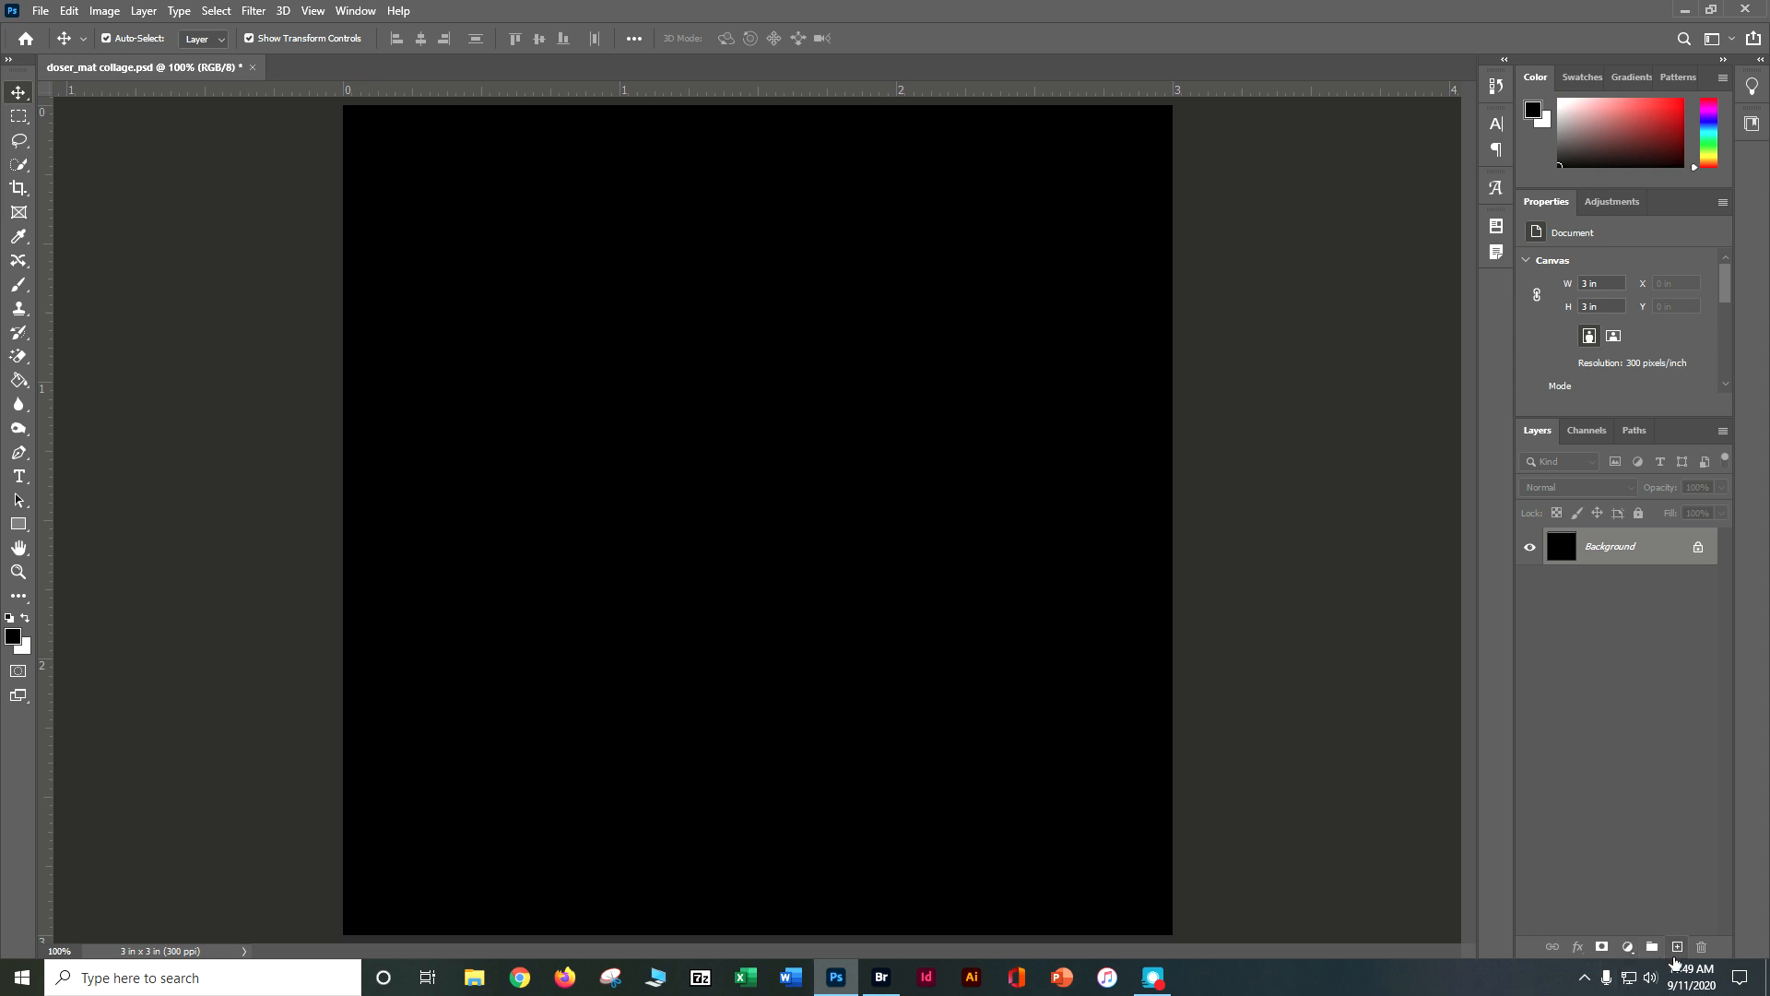
- Add a new empty layer above the Background and hide the Background layer
click(1679, 948)
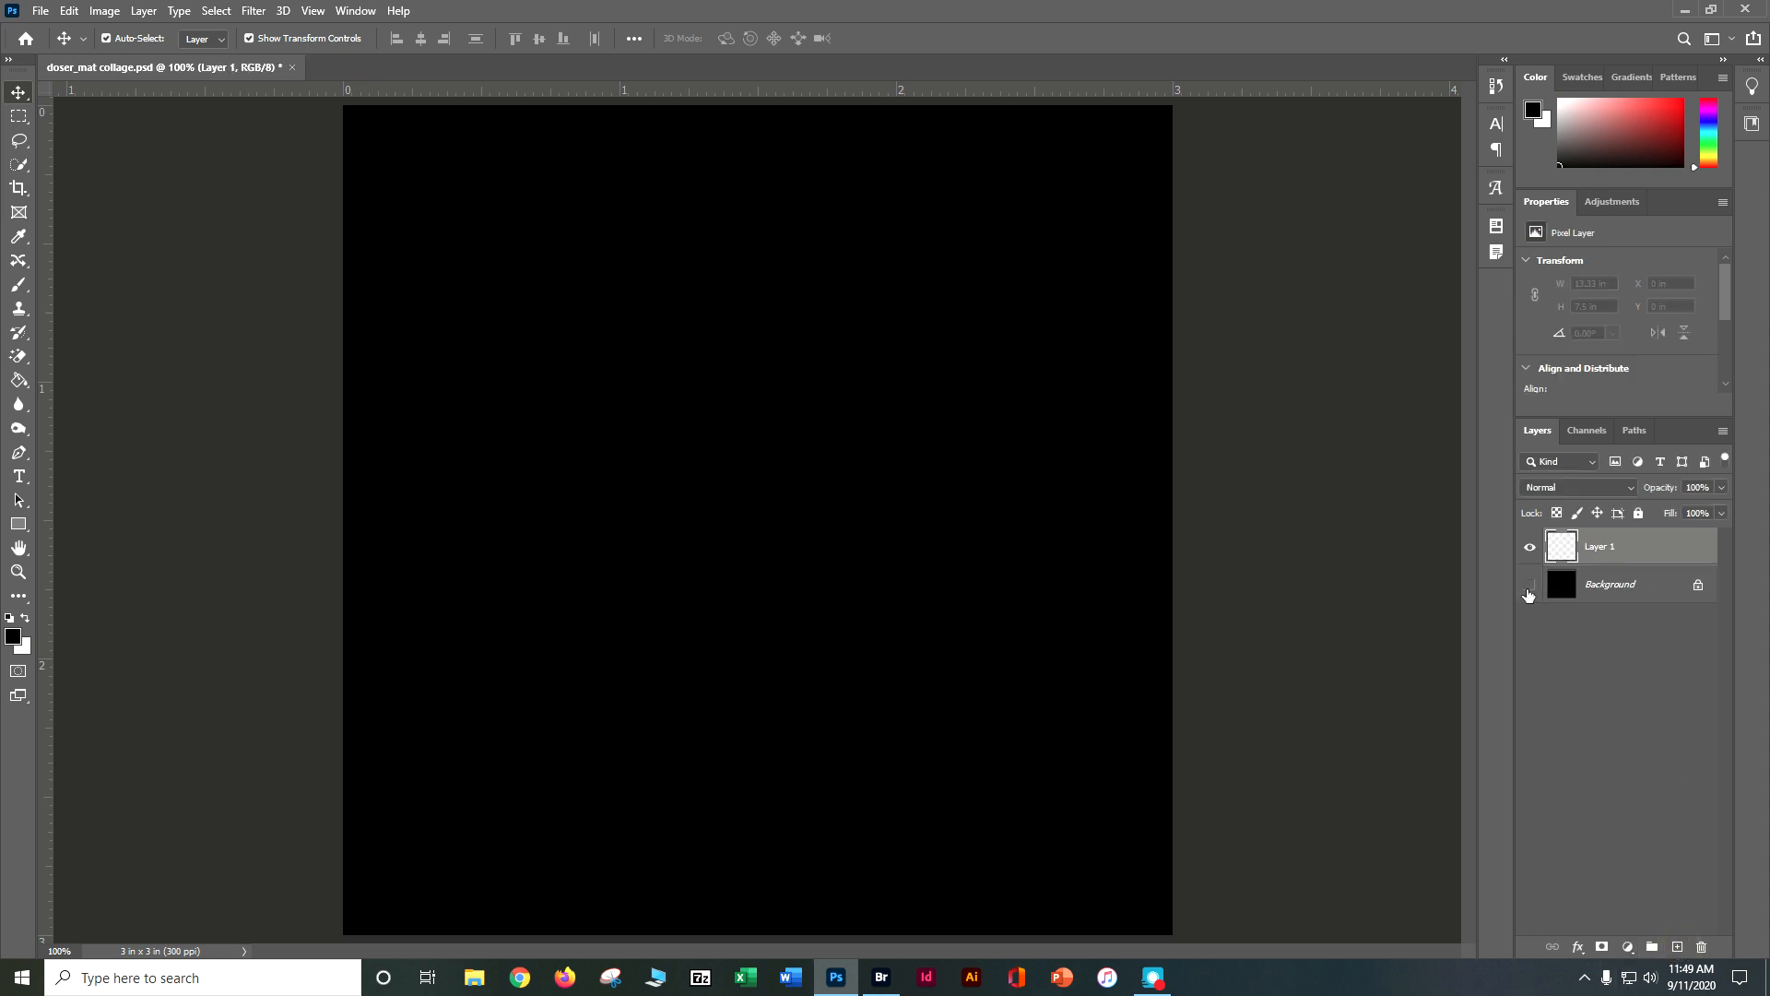
click(1529, 590)
key(ctrl+BackSpace)
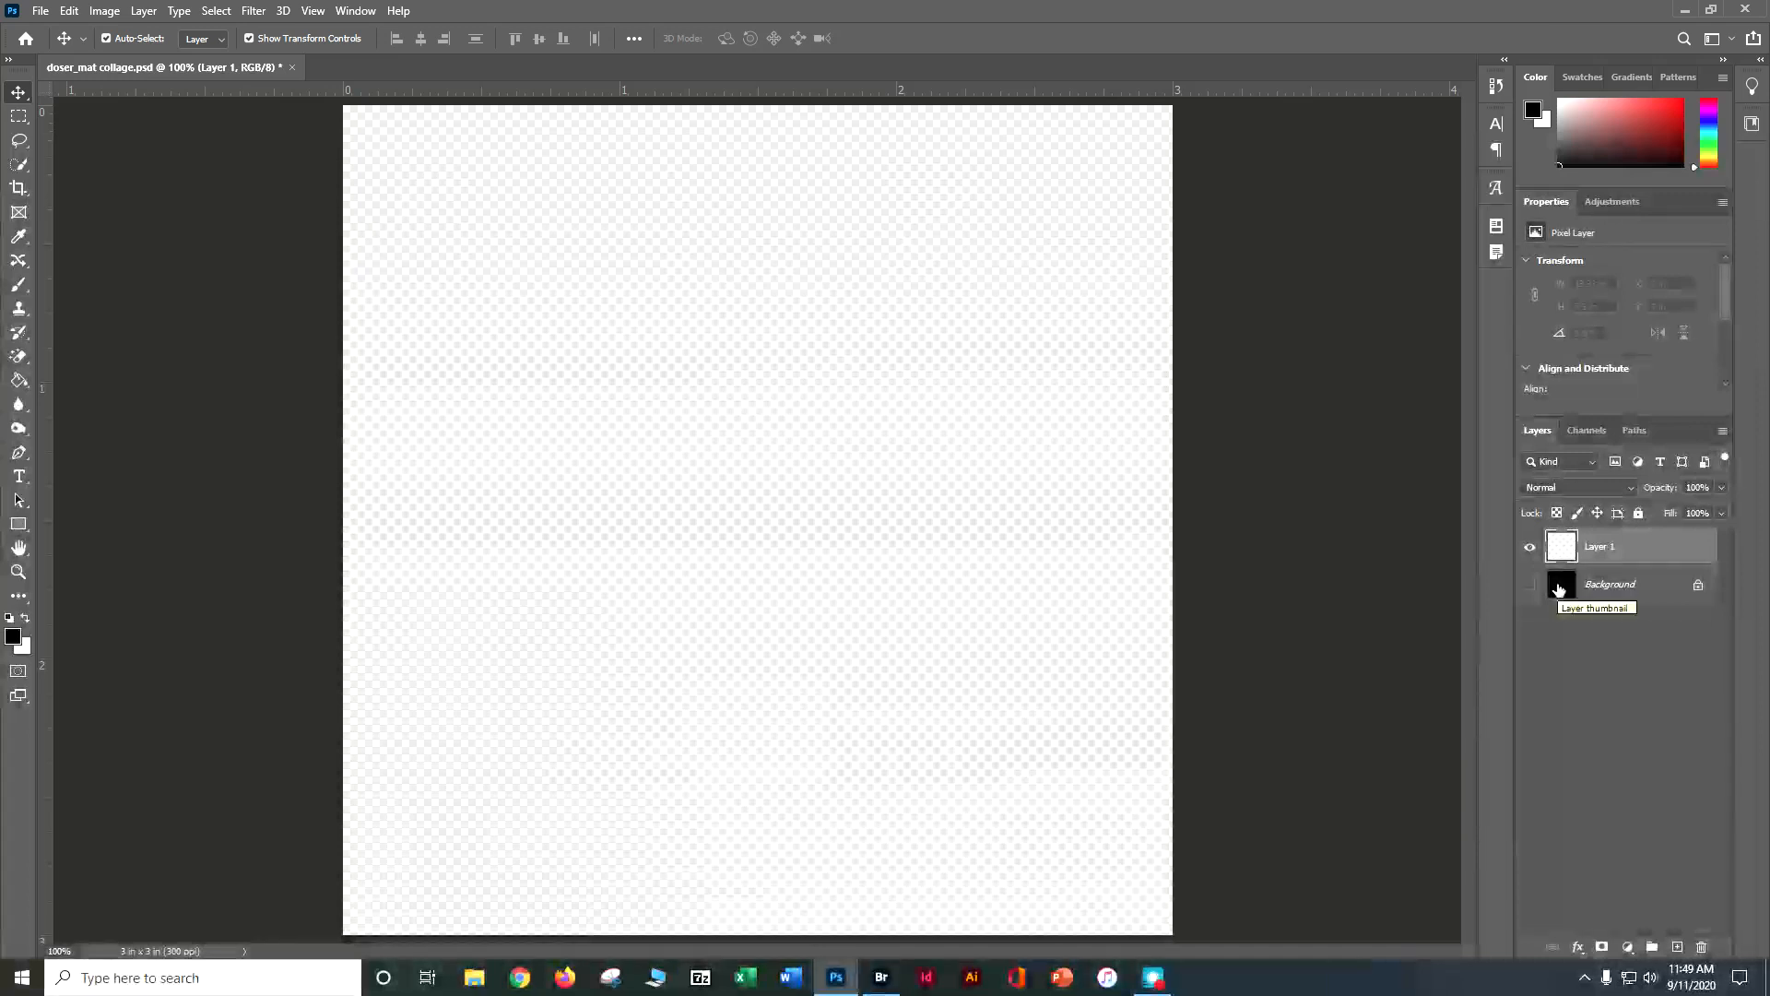
- Open black and white footprints.png from the Collage Images folder
click(41, 11)
click(60, 48)
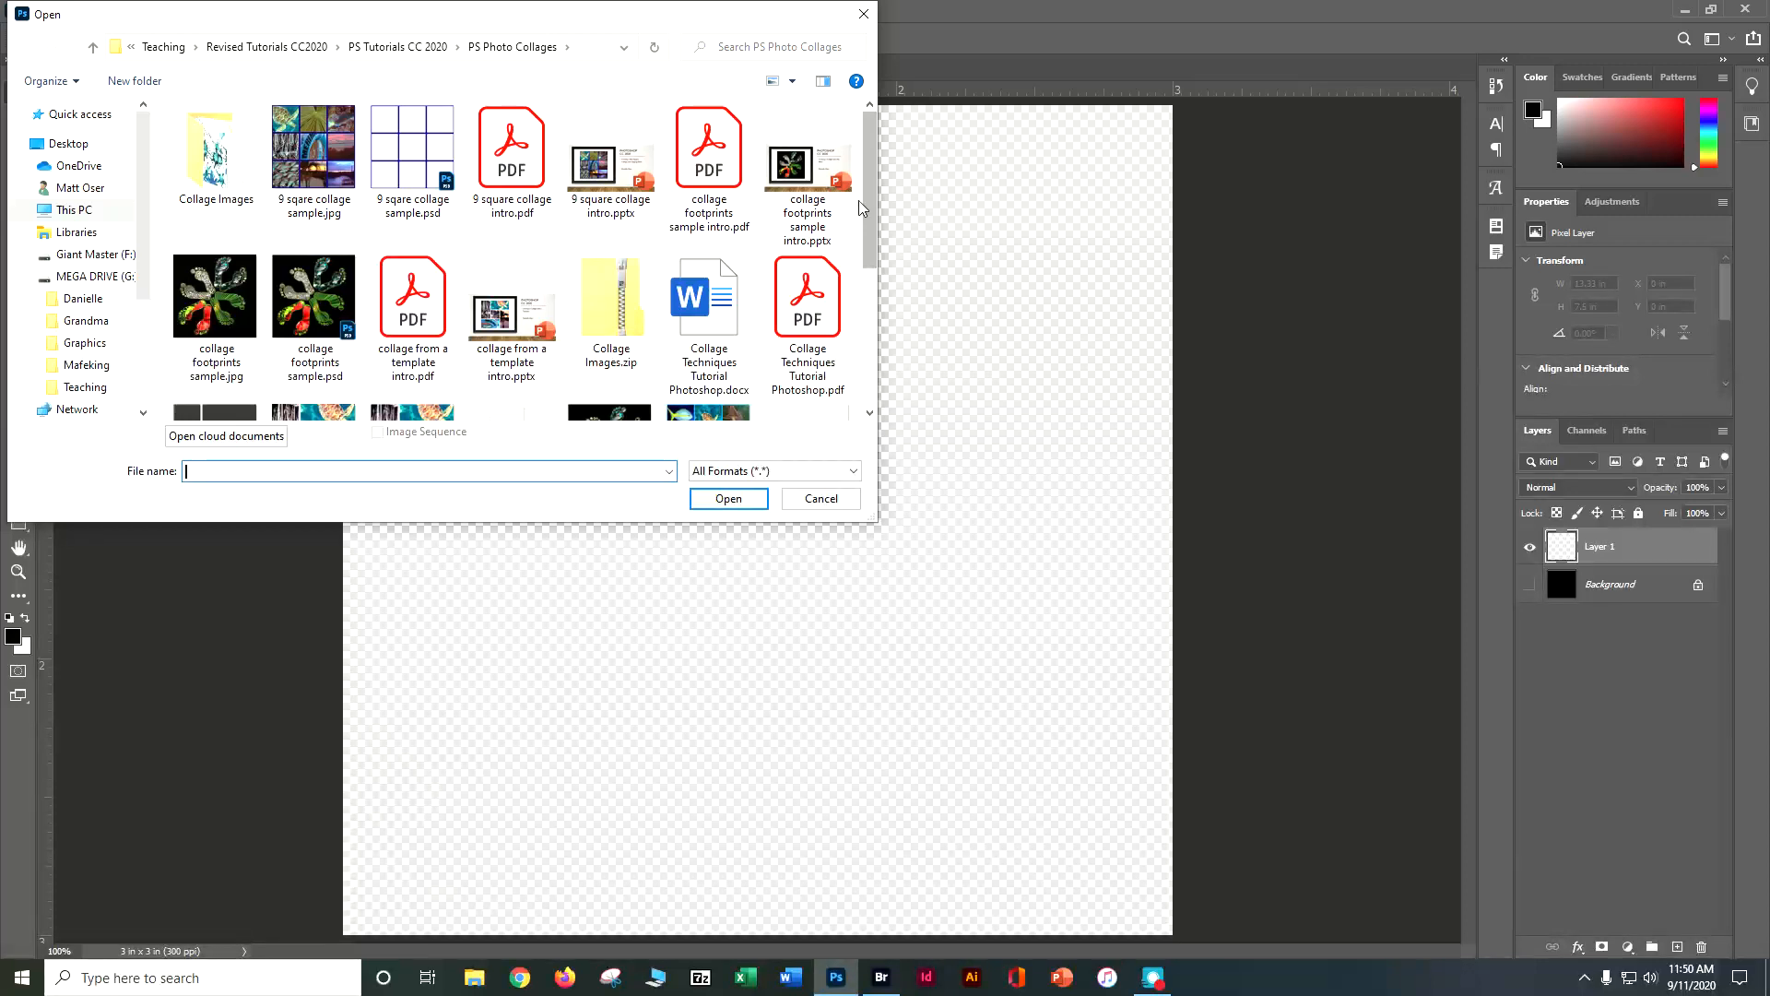
click(219, 158)
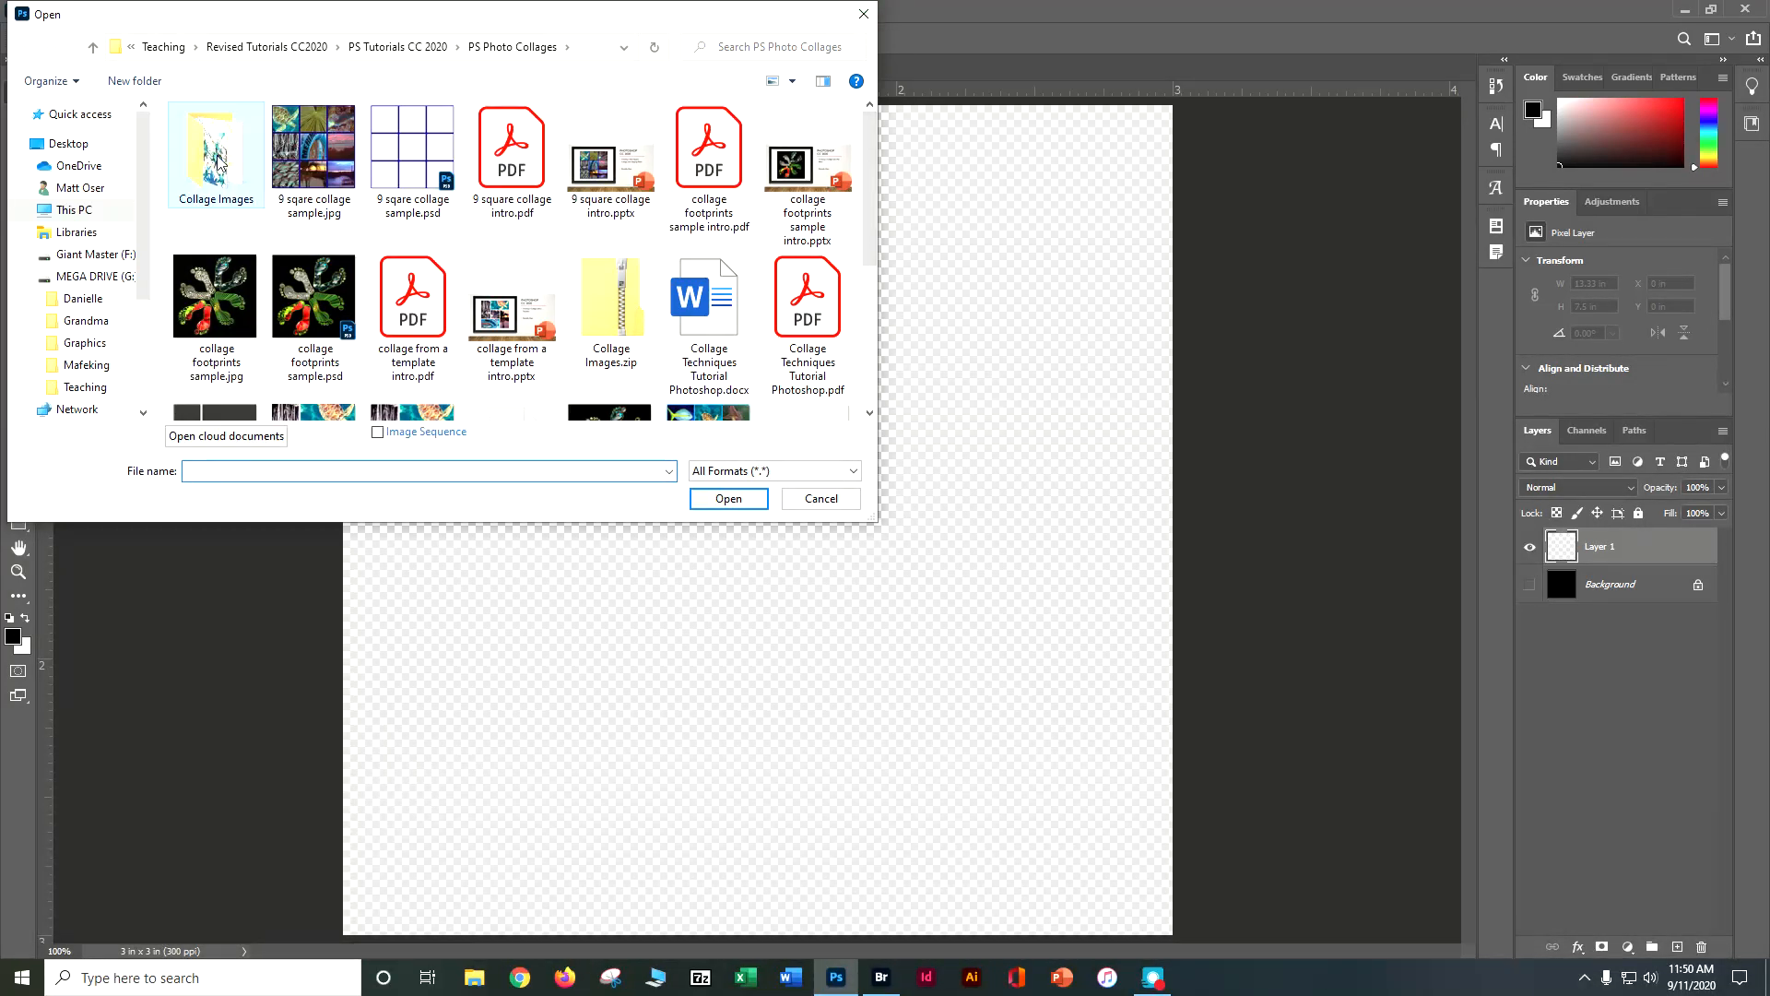
double_click(218, 158)
scroll(773, 207, down, 3)
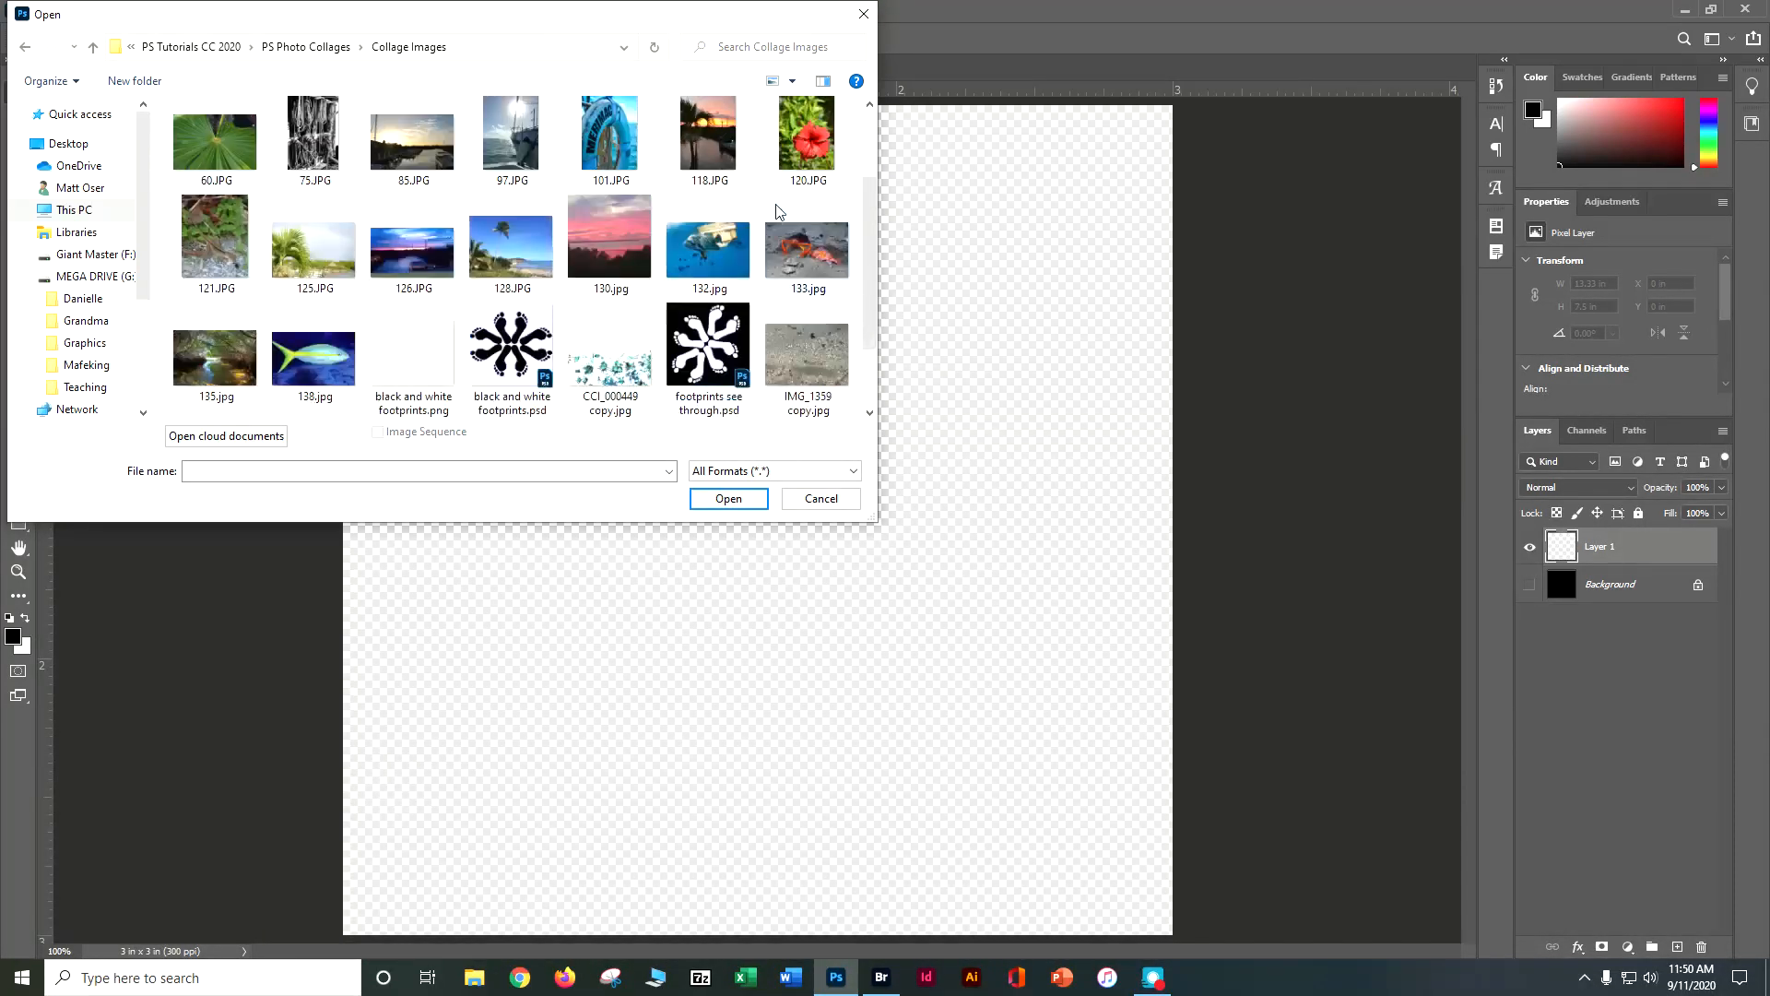
click(510, 245)
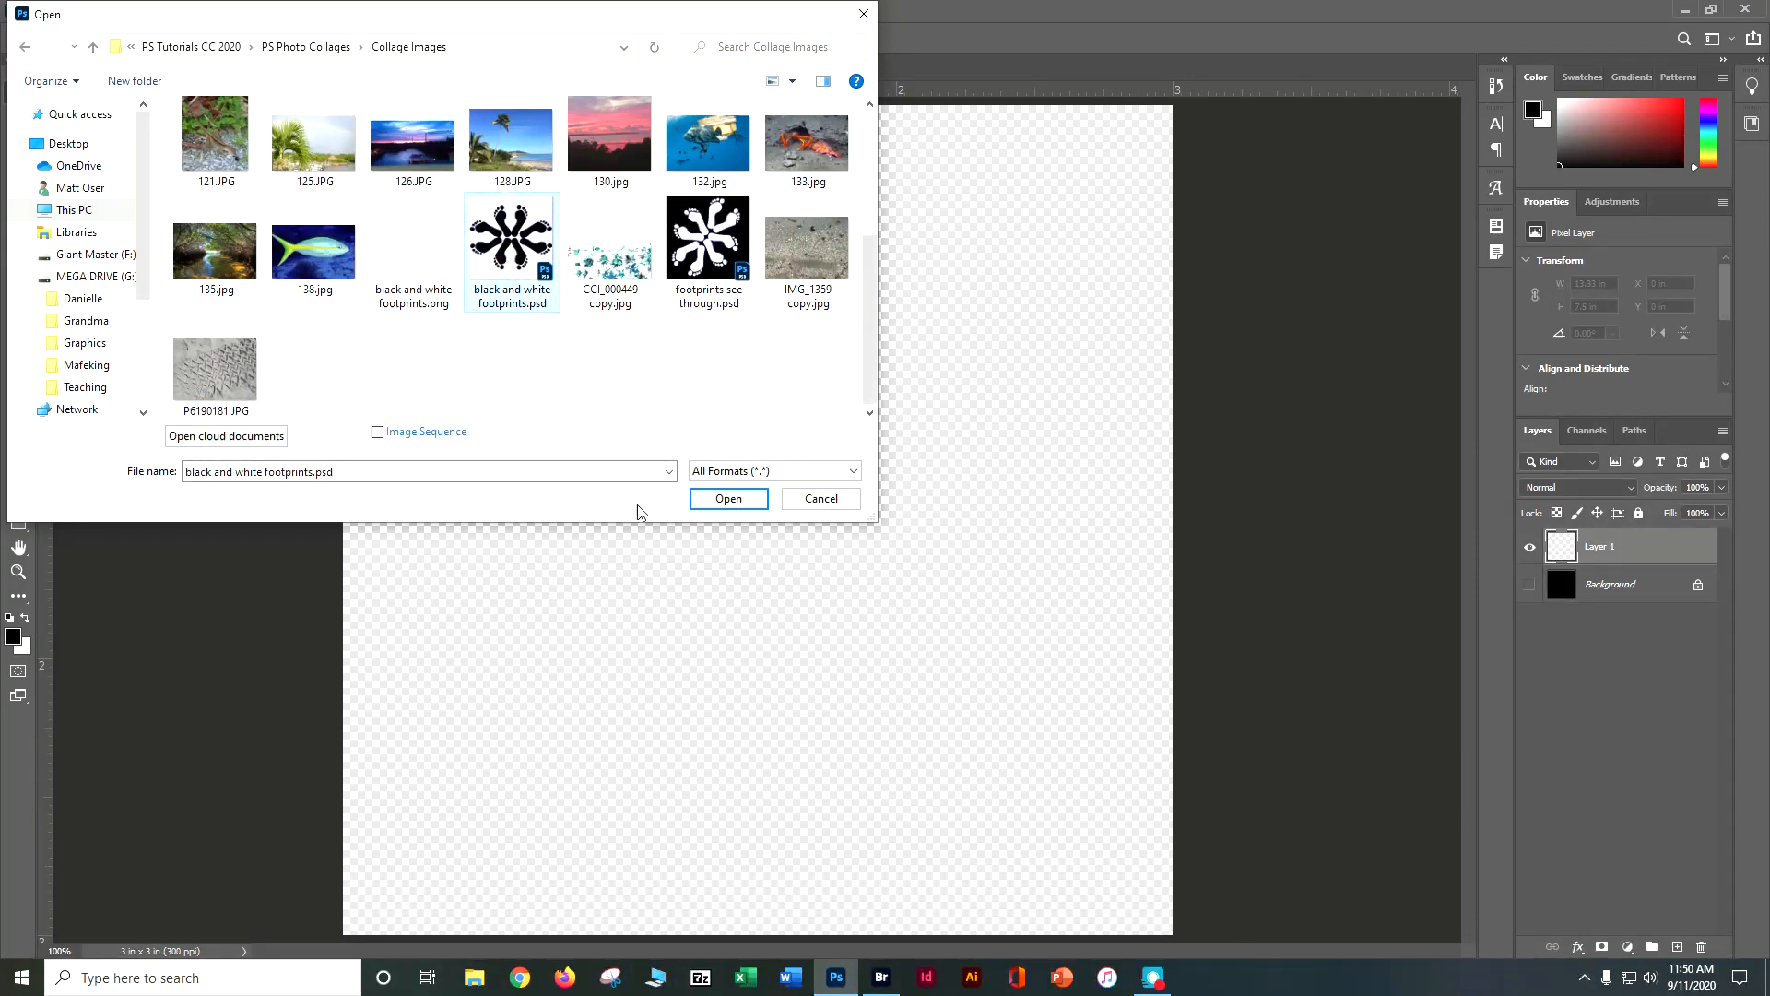
click(380, 265)
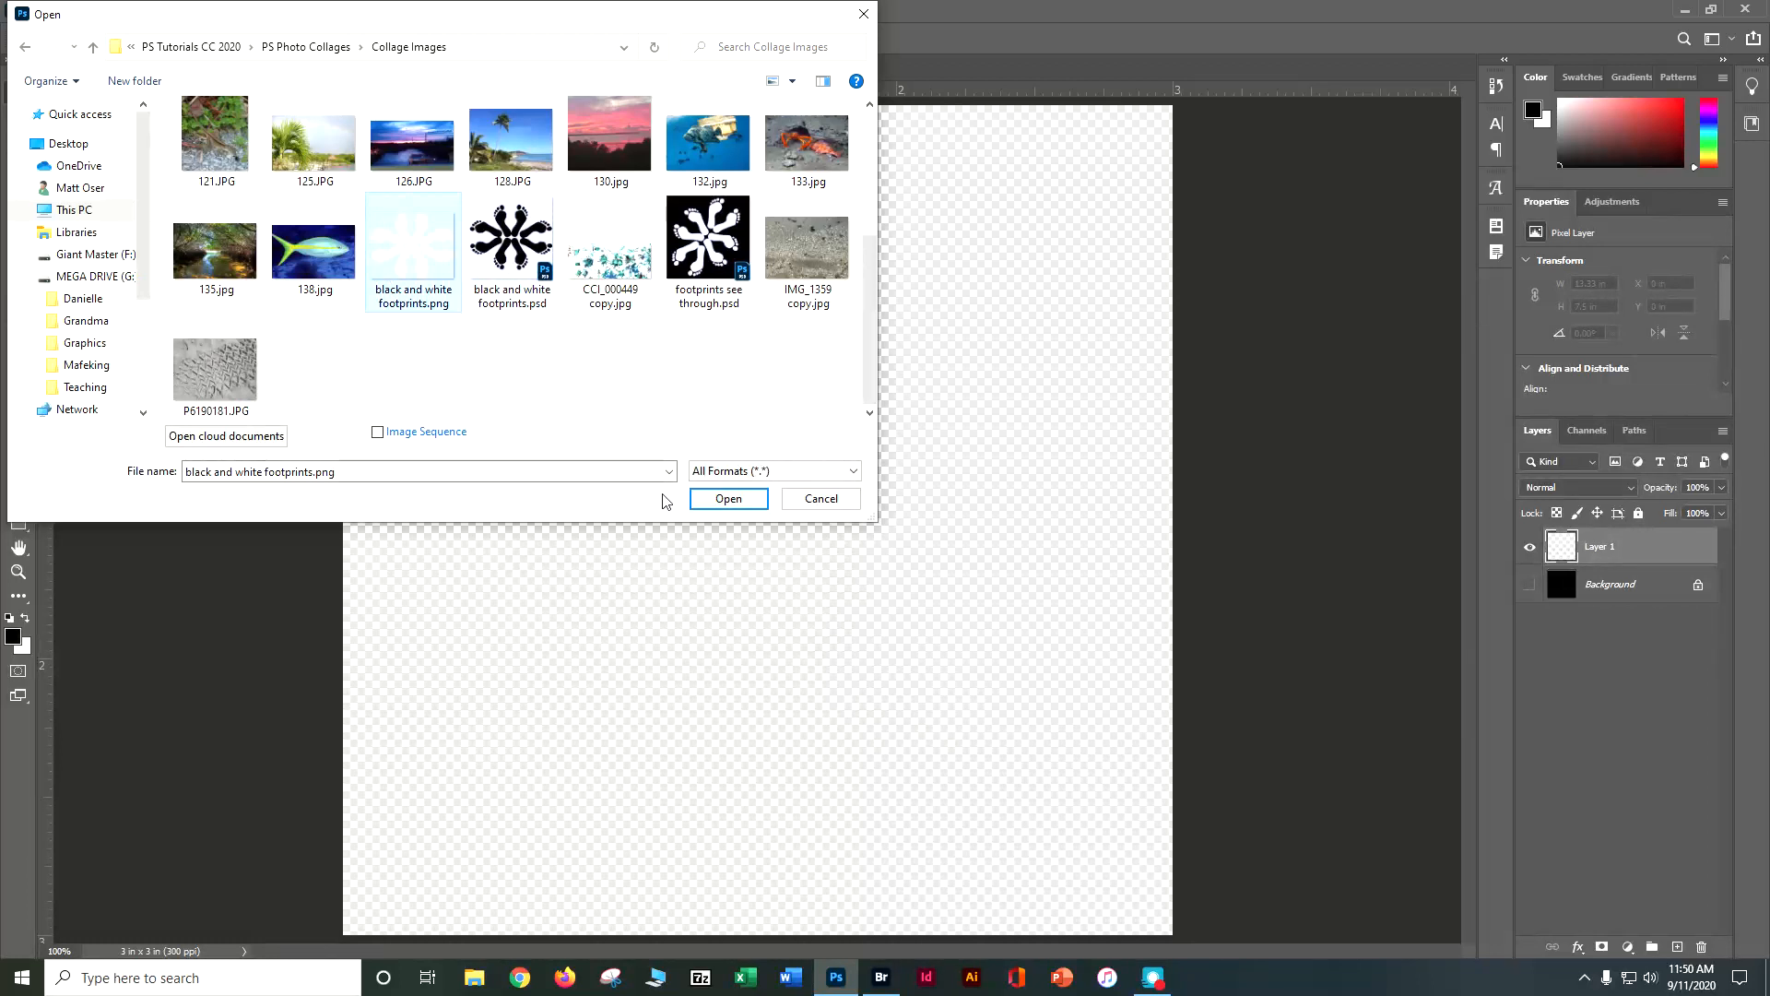
click(710, 497)
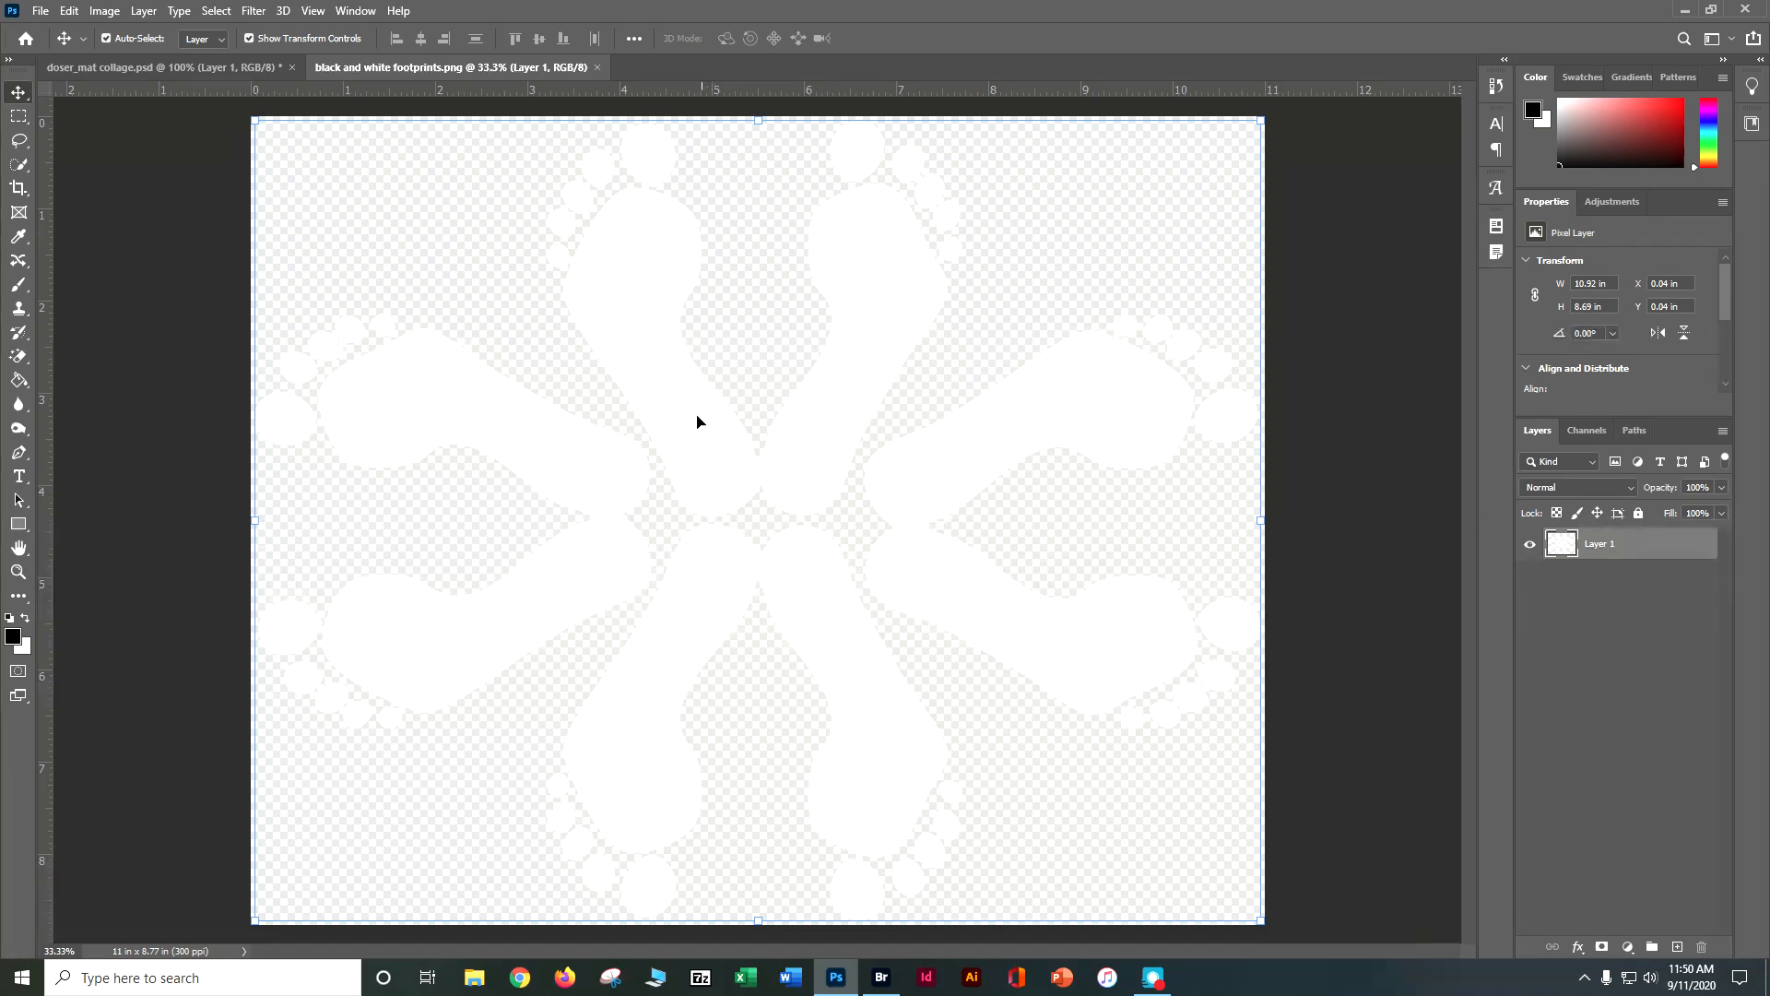
- Resize the footprints image to 2.5 inches wide with proportions kept and resolution at 300 pixels per inch
click(105, 12)
click(175, 148)
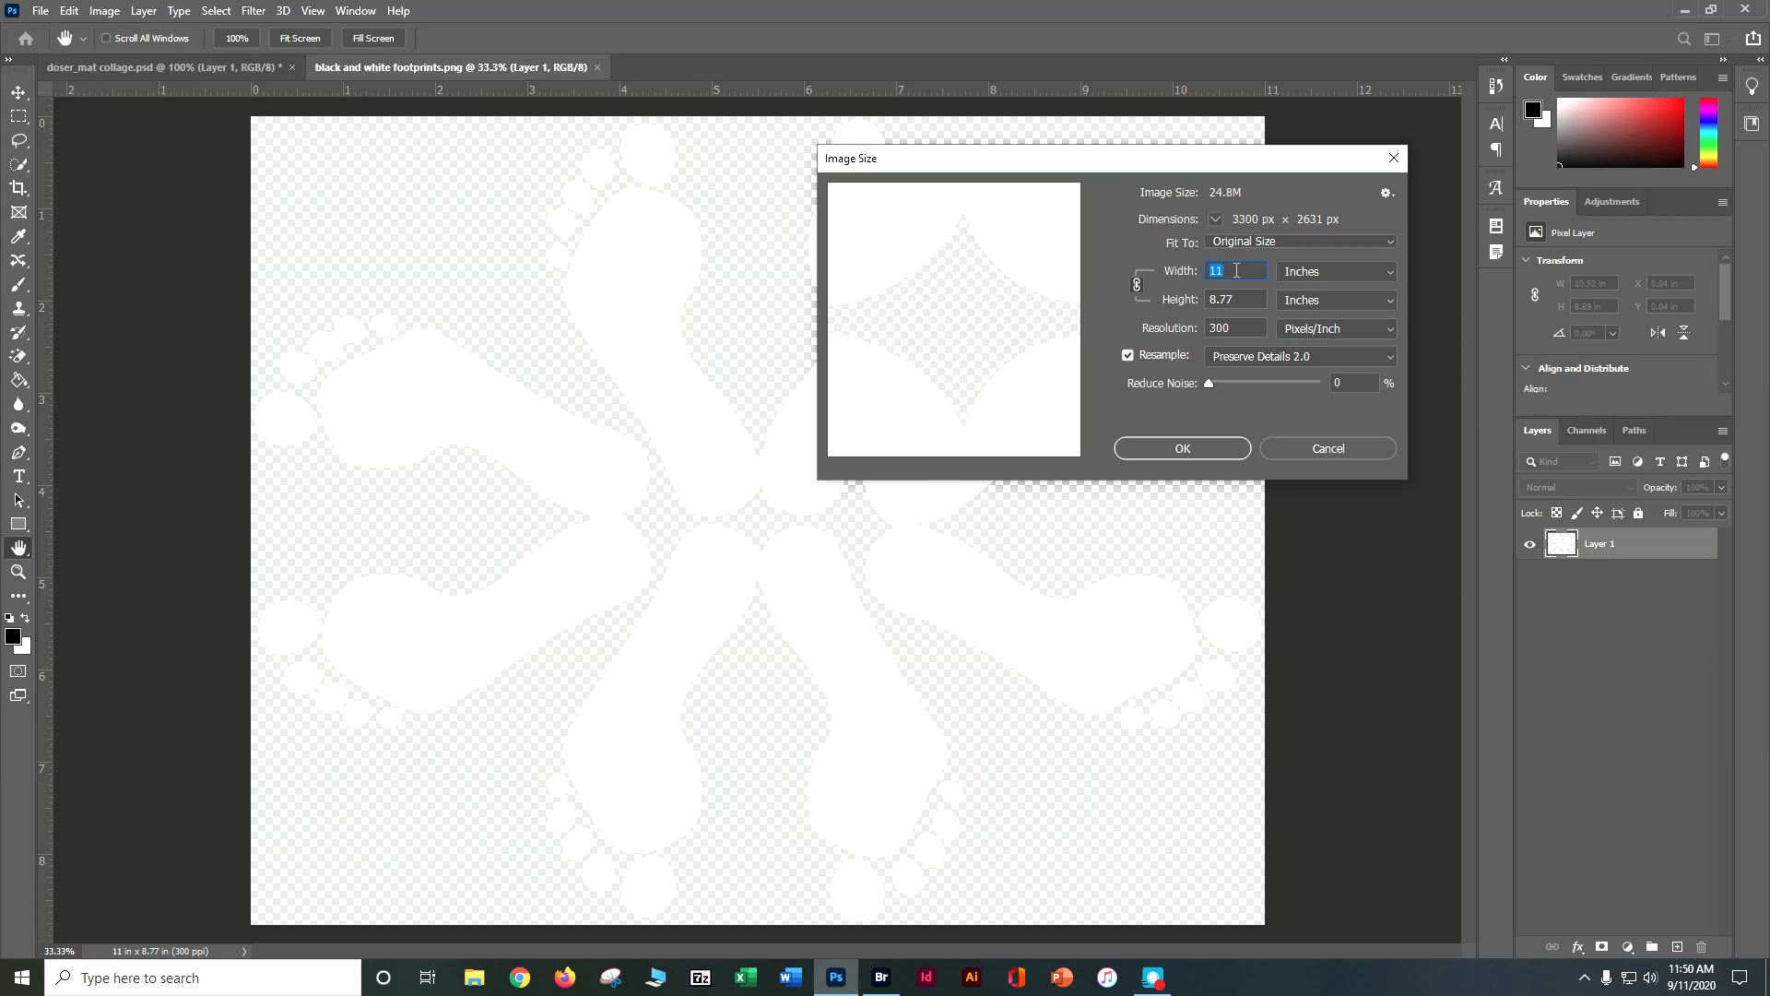
text(2.5)
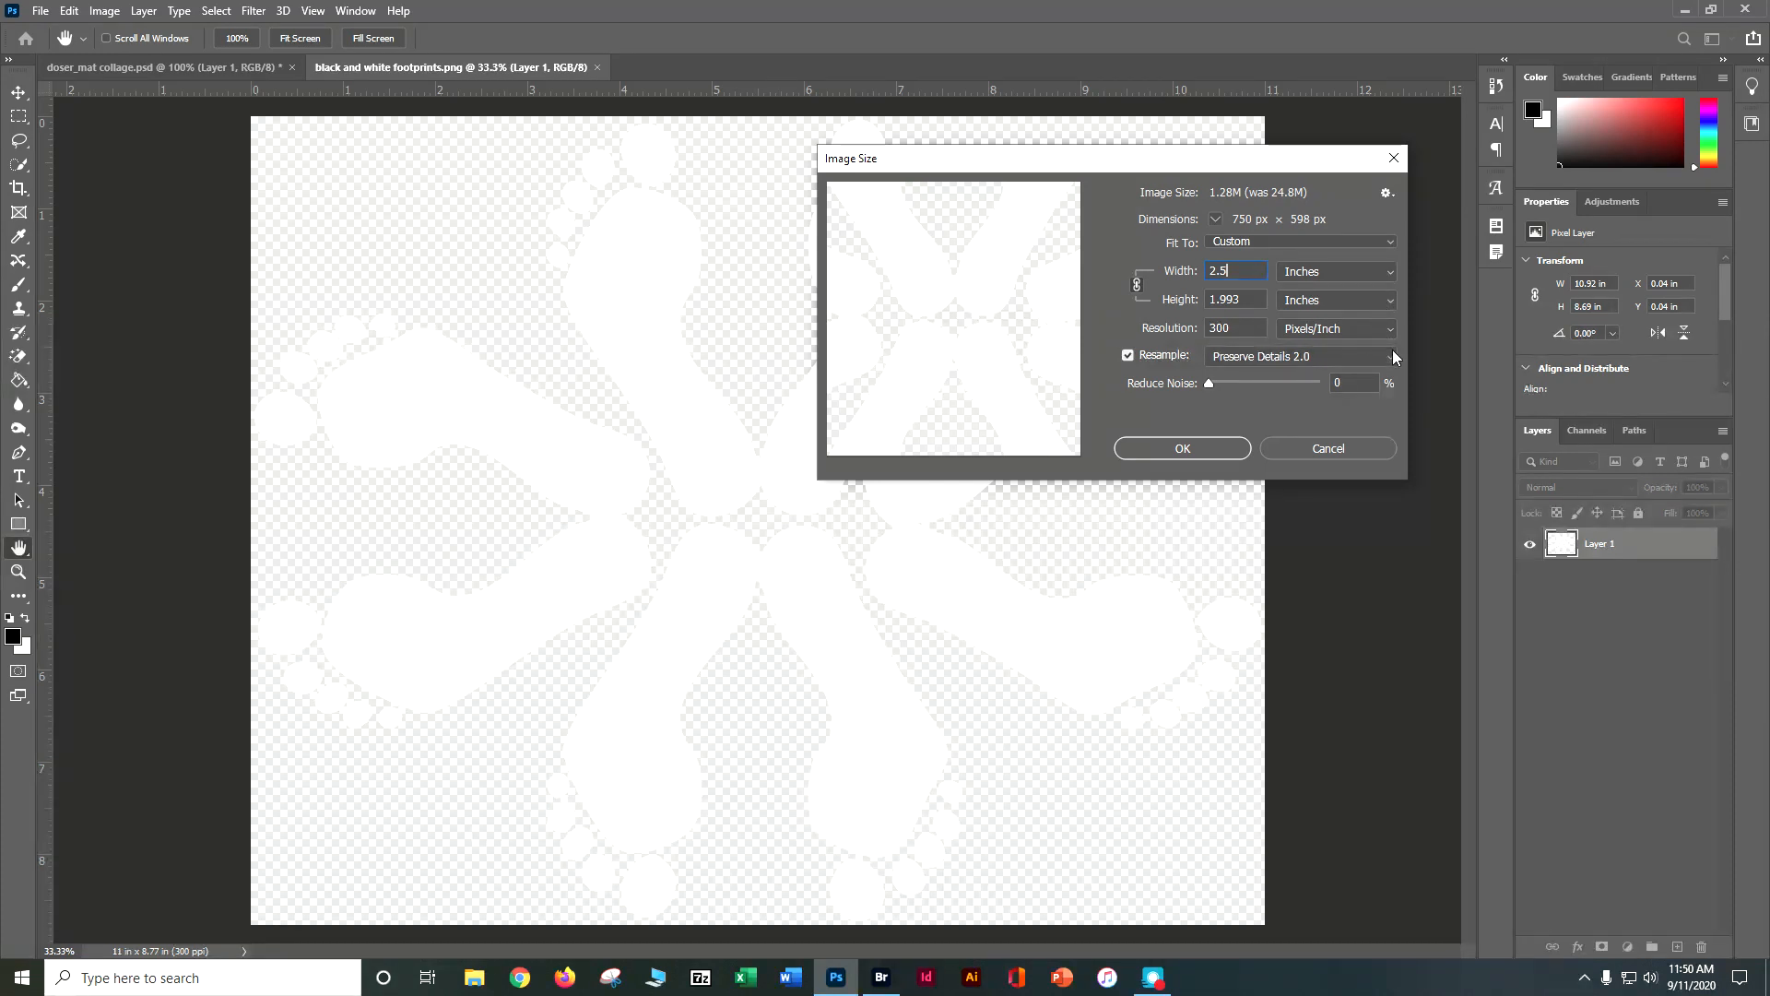
click(1219, 451)
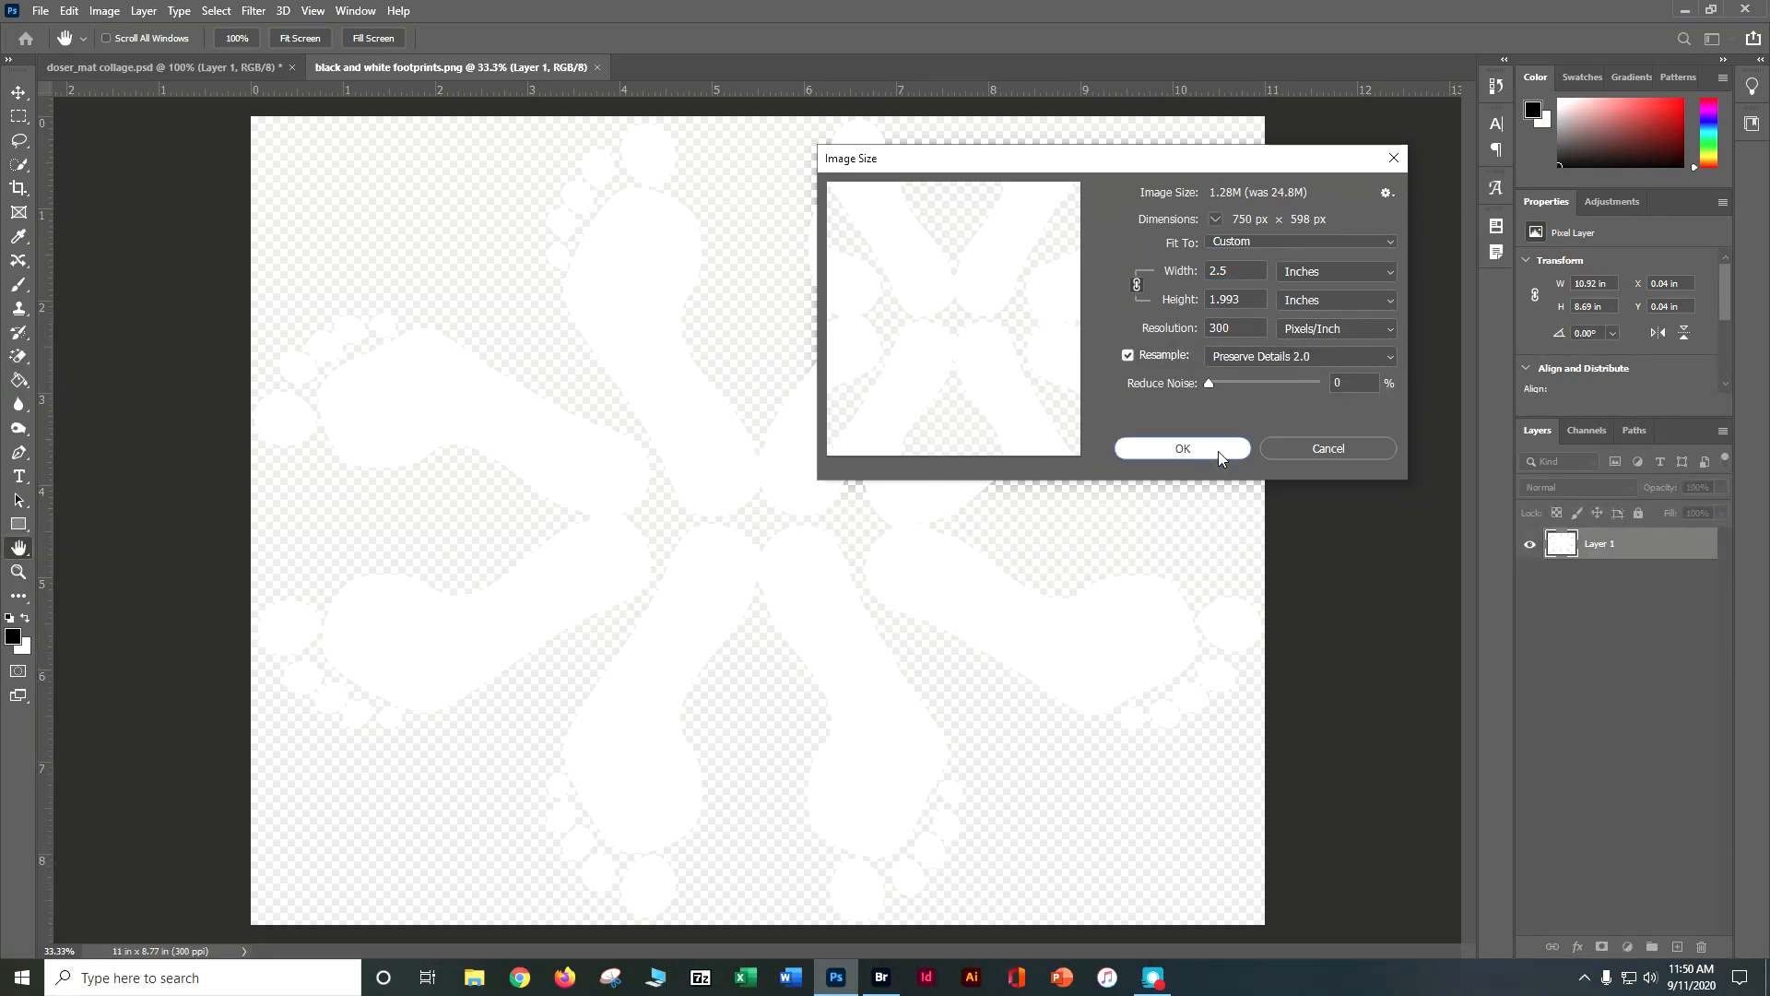
- Copy the footprints layer into the doser_mat collage document and move it near the middle of the canvas
key(v)
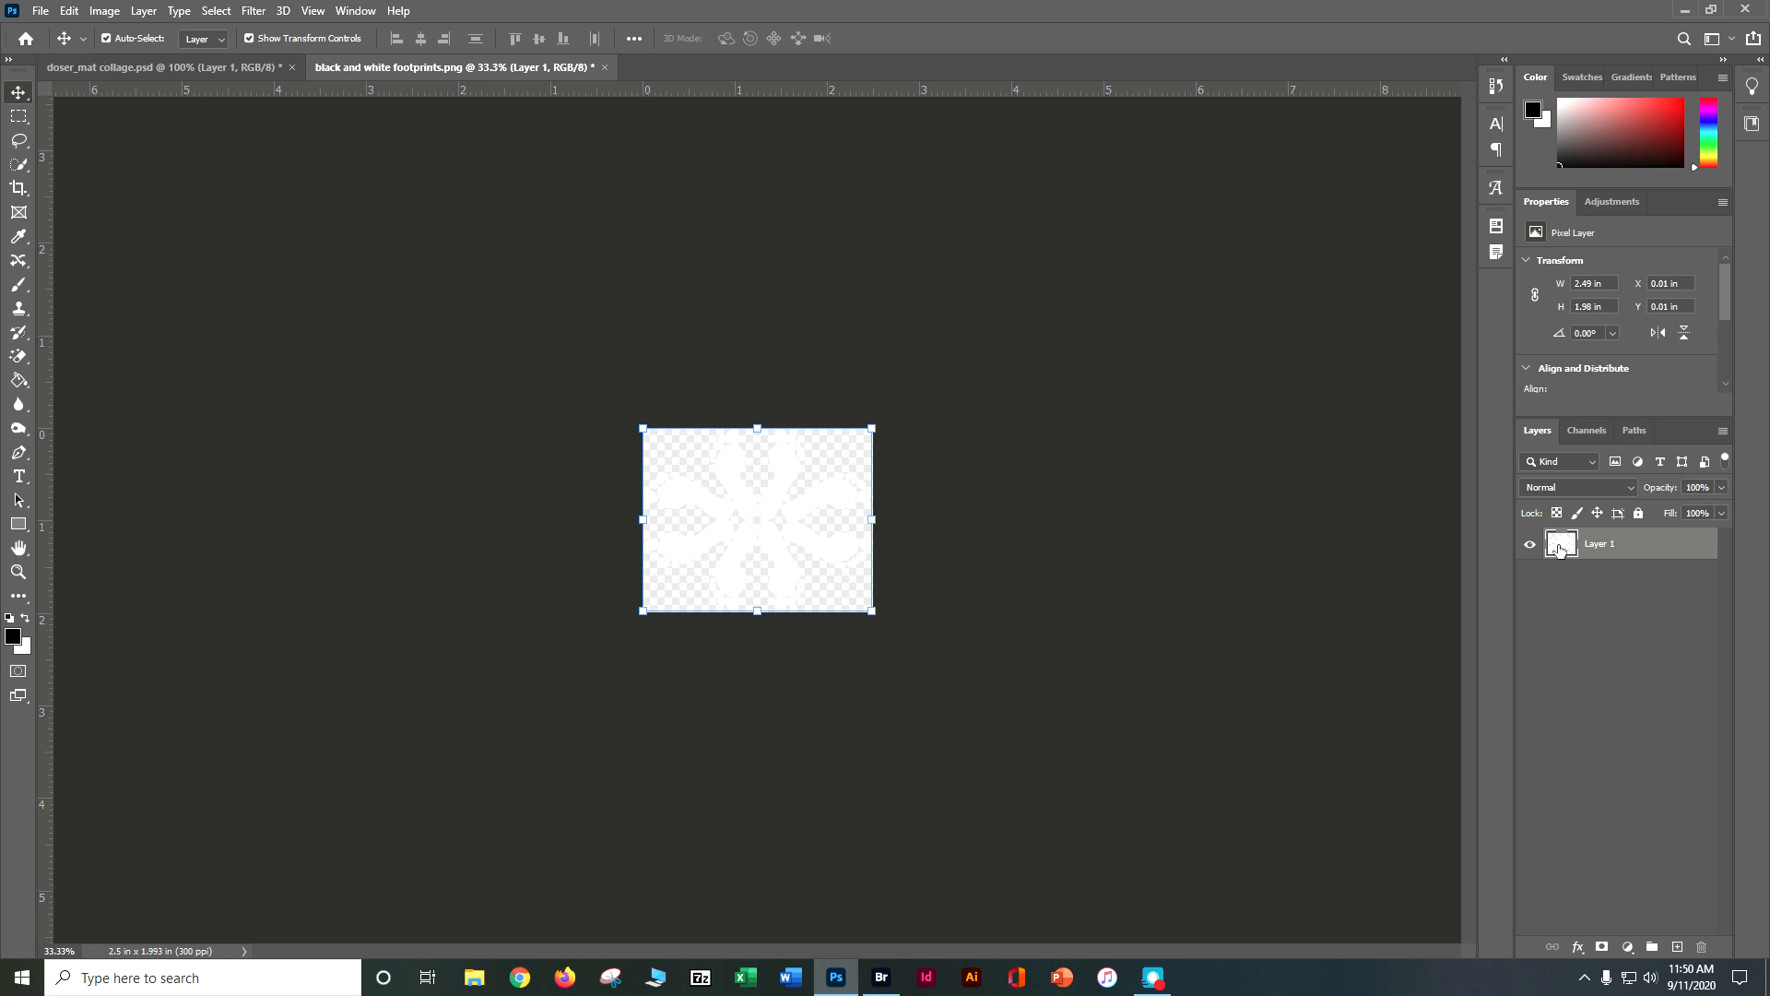
drag(1557, 548, 777, 510)
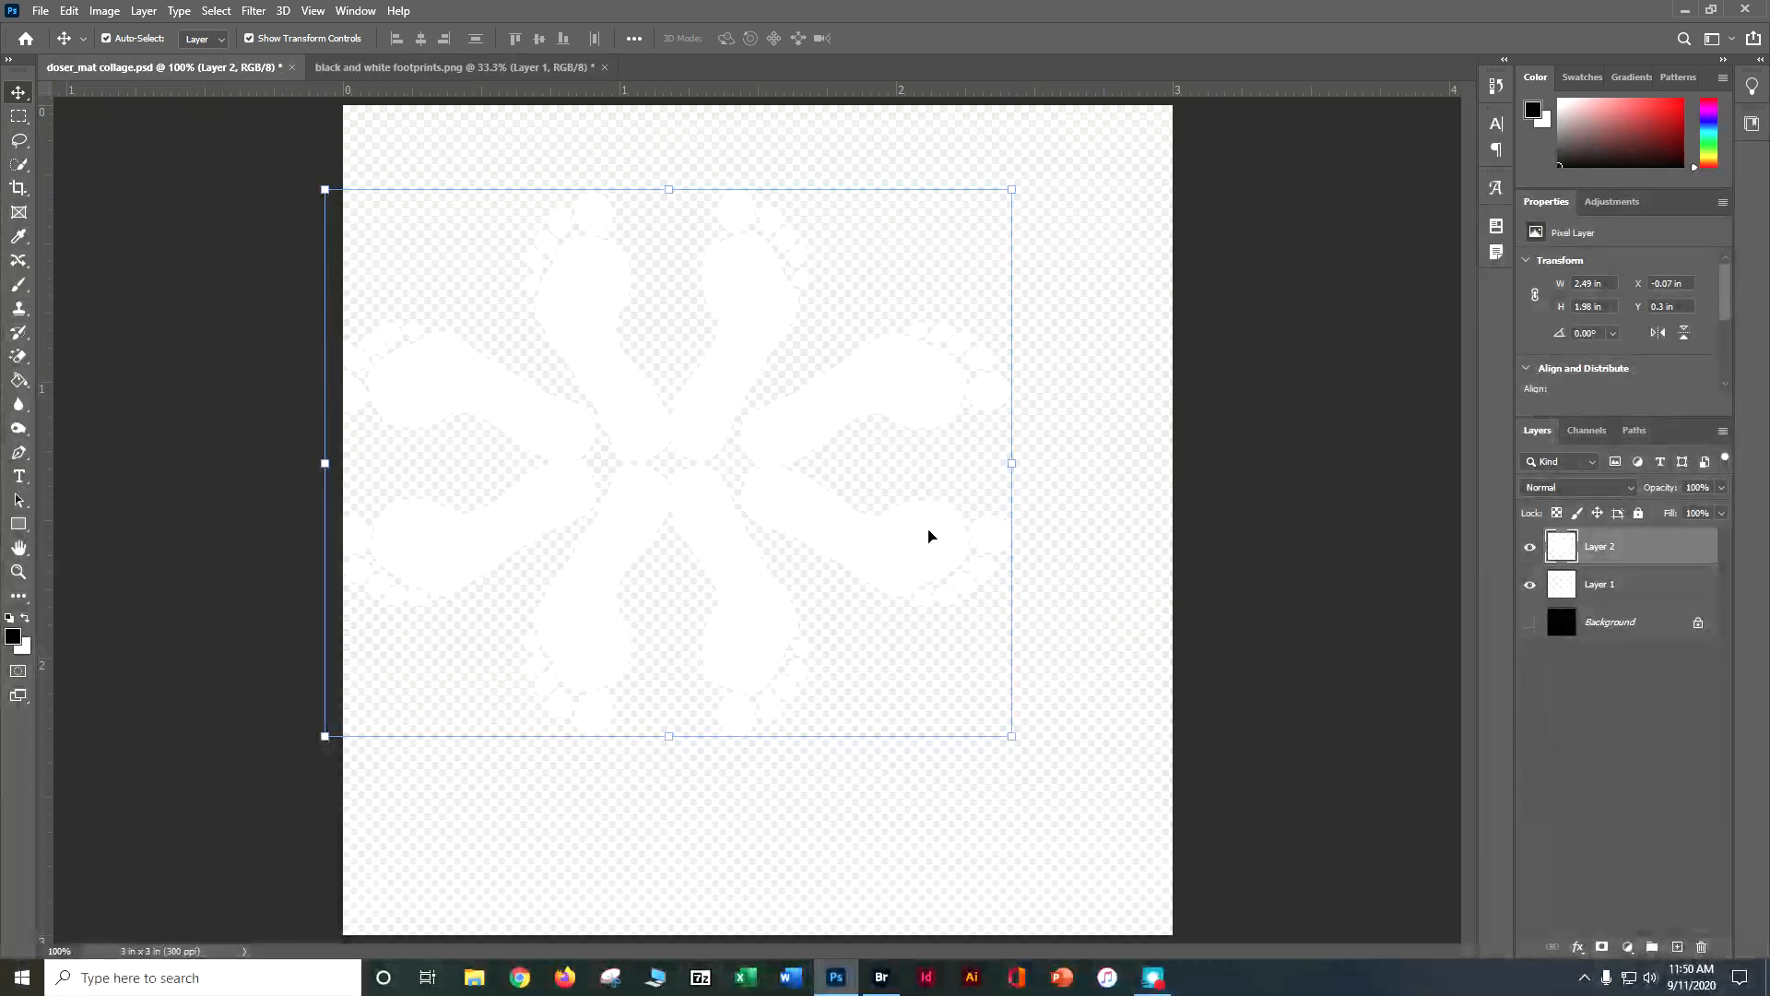
drag(861, 423, 962, 448)
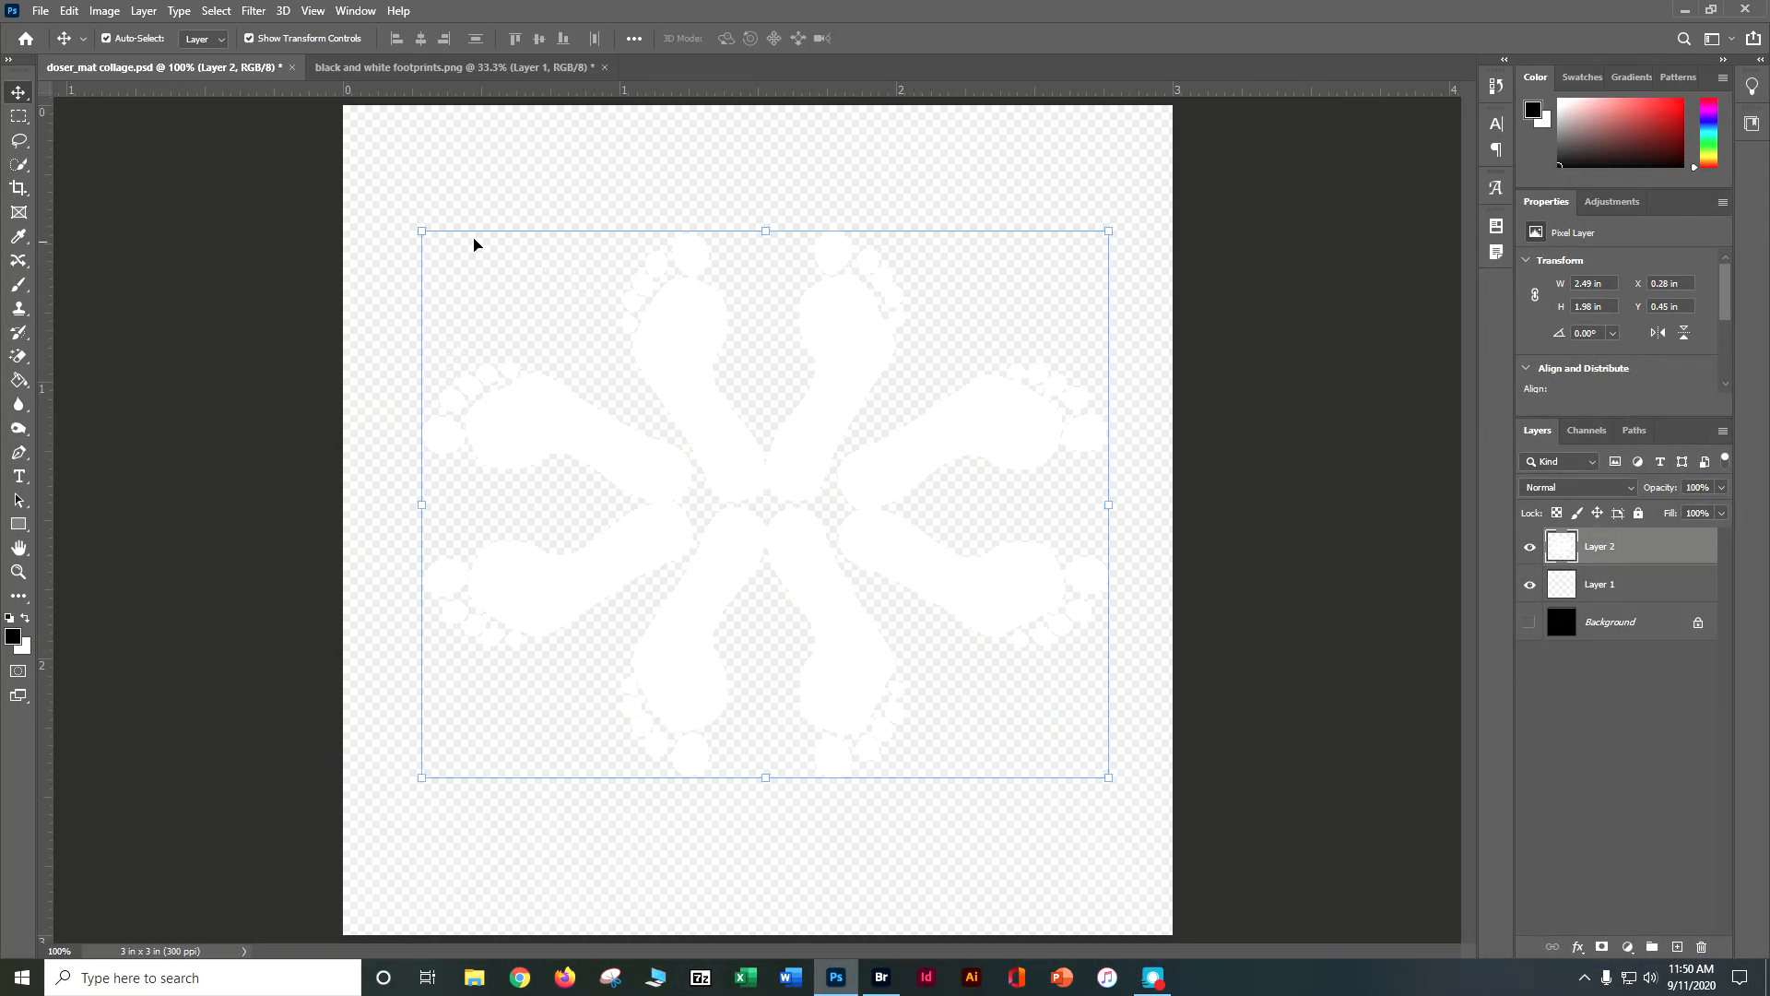
- Rotate the footprints layer about 47° and stretch it to about 129% width and 140% height, centred on the canvas
drag(406, 211, 743, 168)
drag(713, 392, 628, 356)
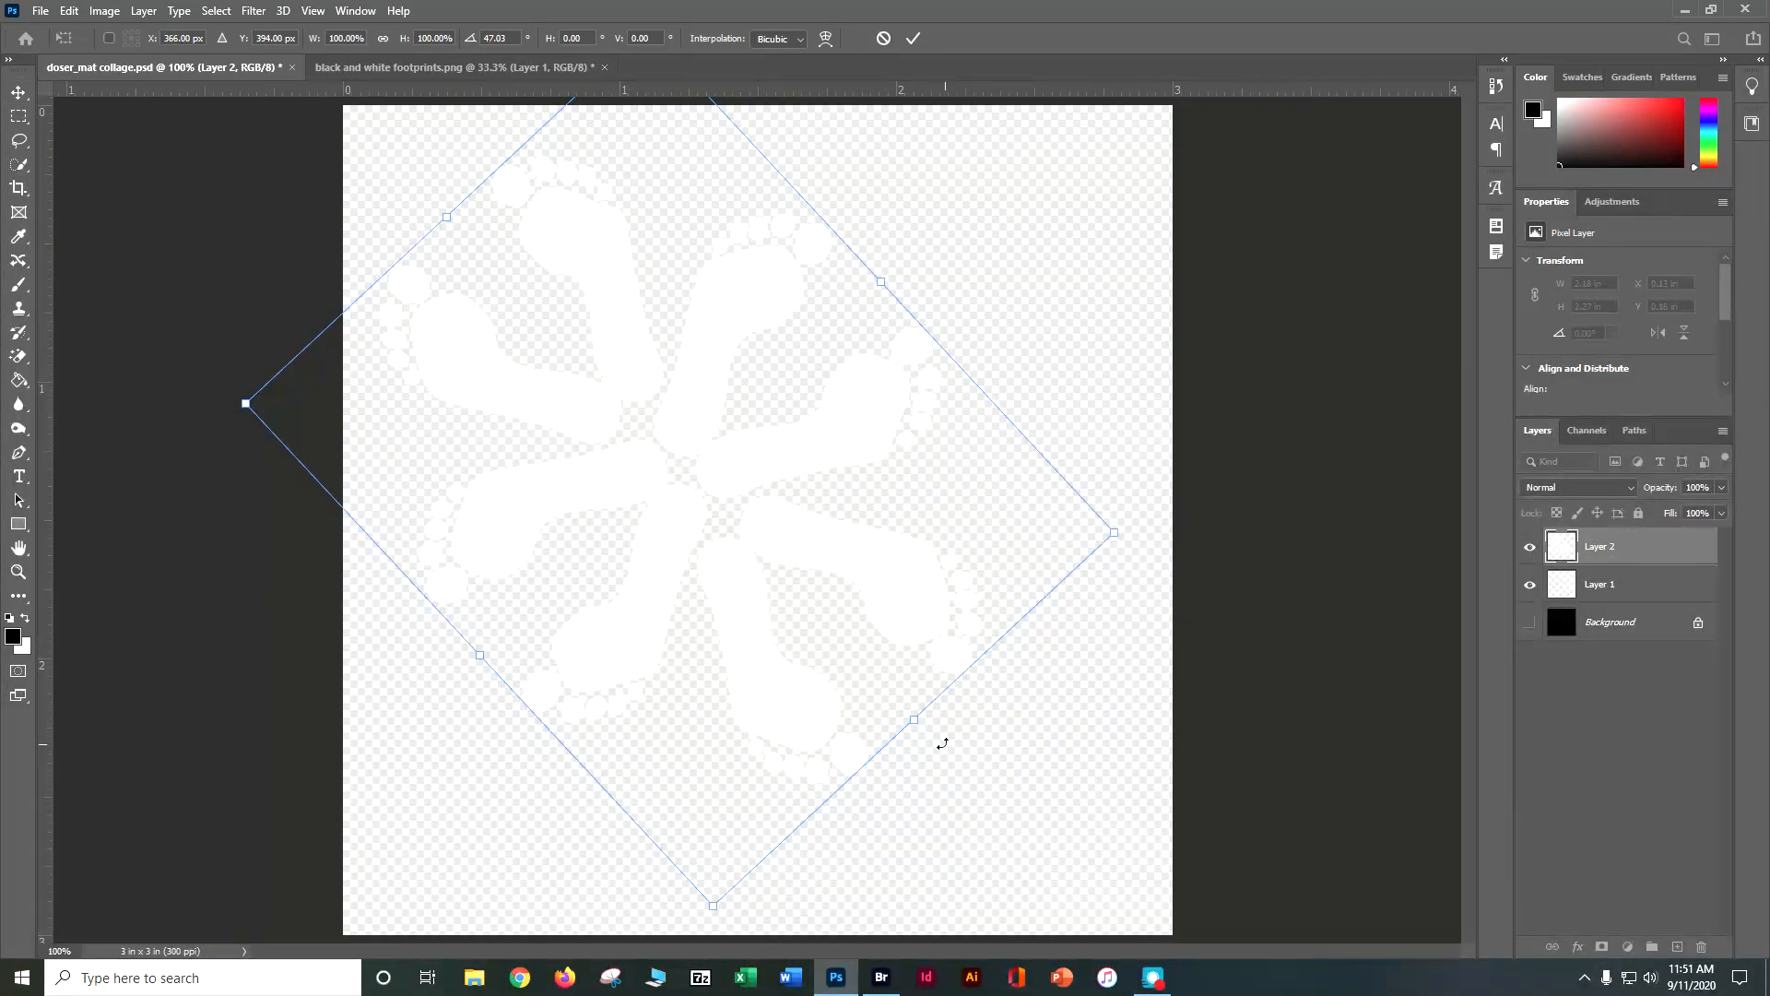
drag(916, 724, 1082, 830)
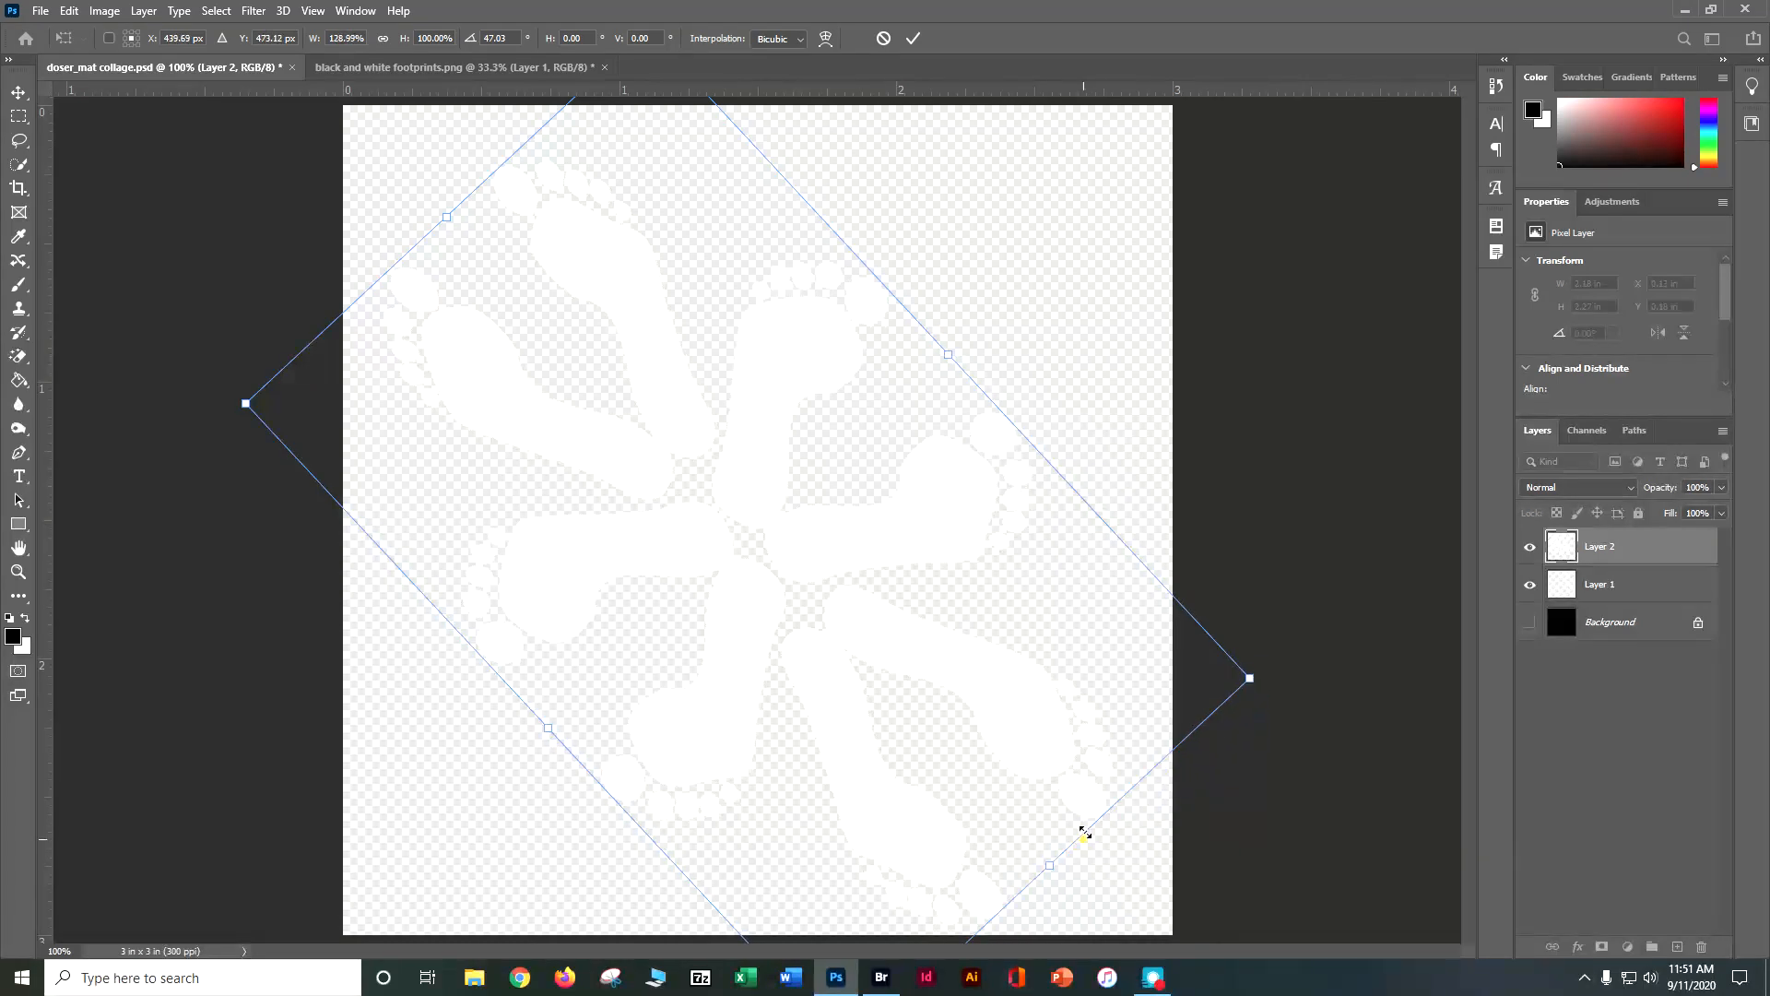
drag(946, 355, 1038, 270)
drag(548, 735, 488, 797)
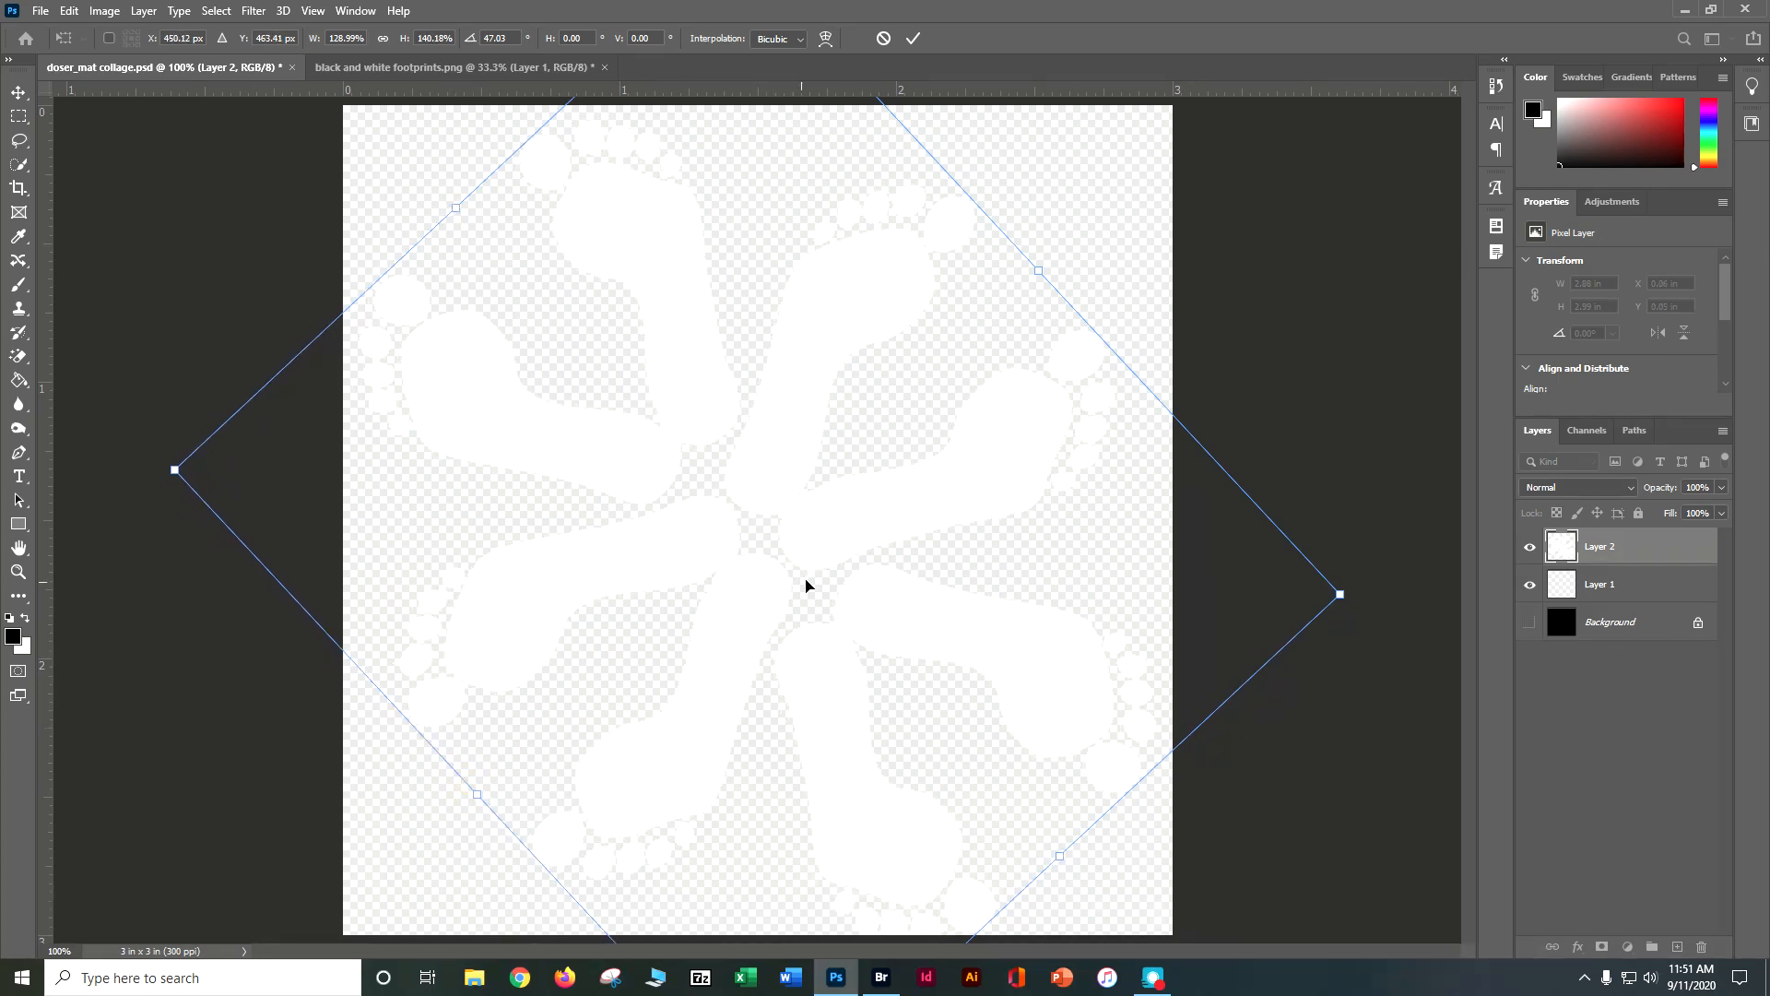
drag(839, 539, 859, 530)
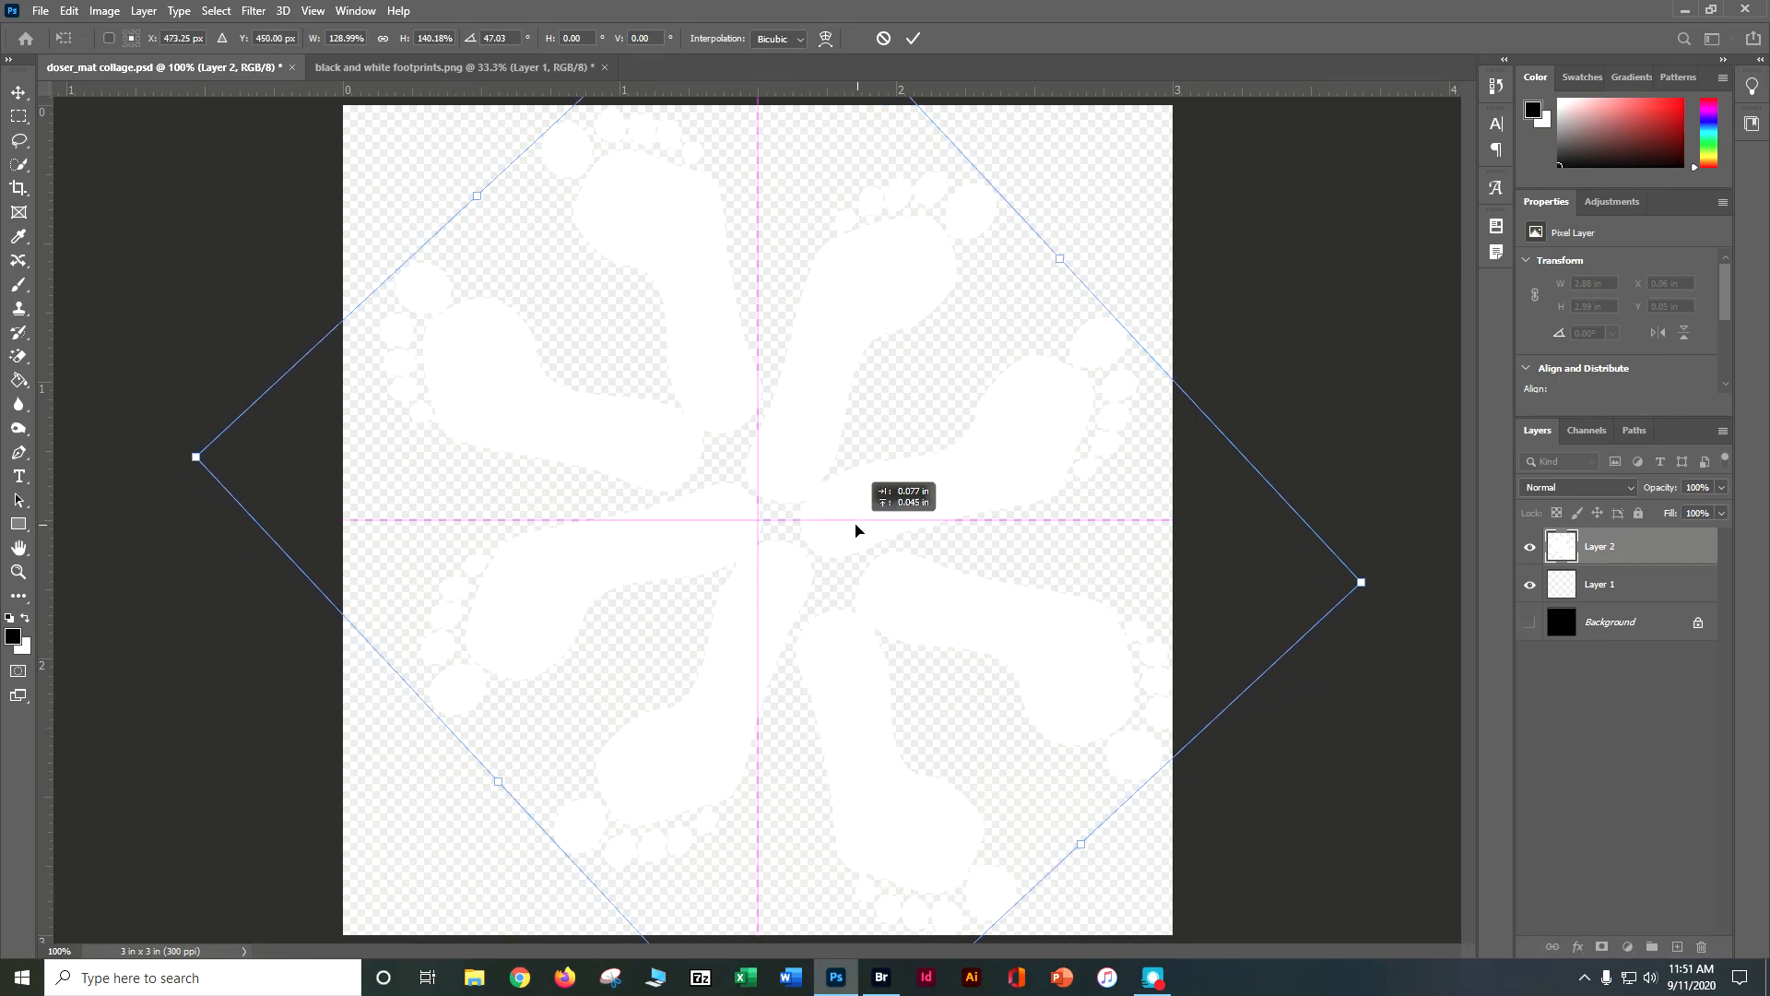
drag(855, 531, 837, 531)
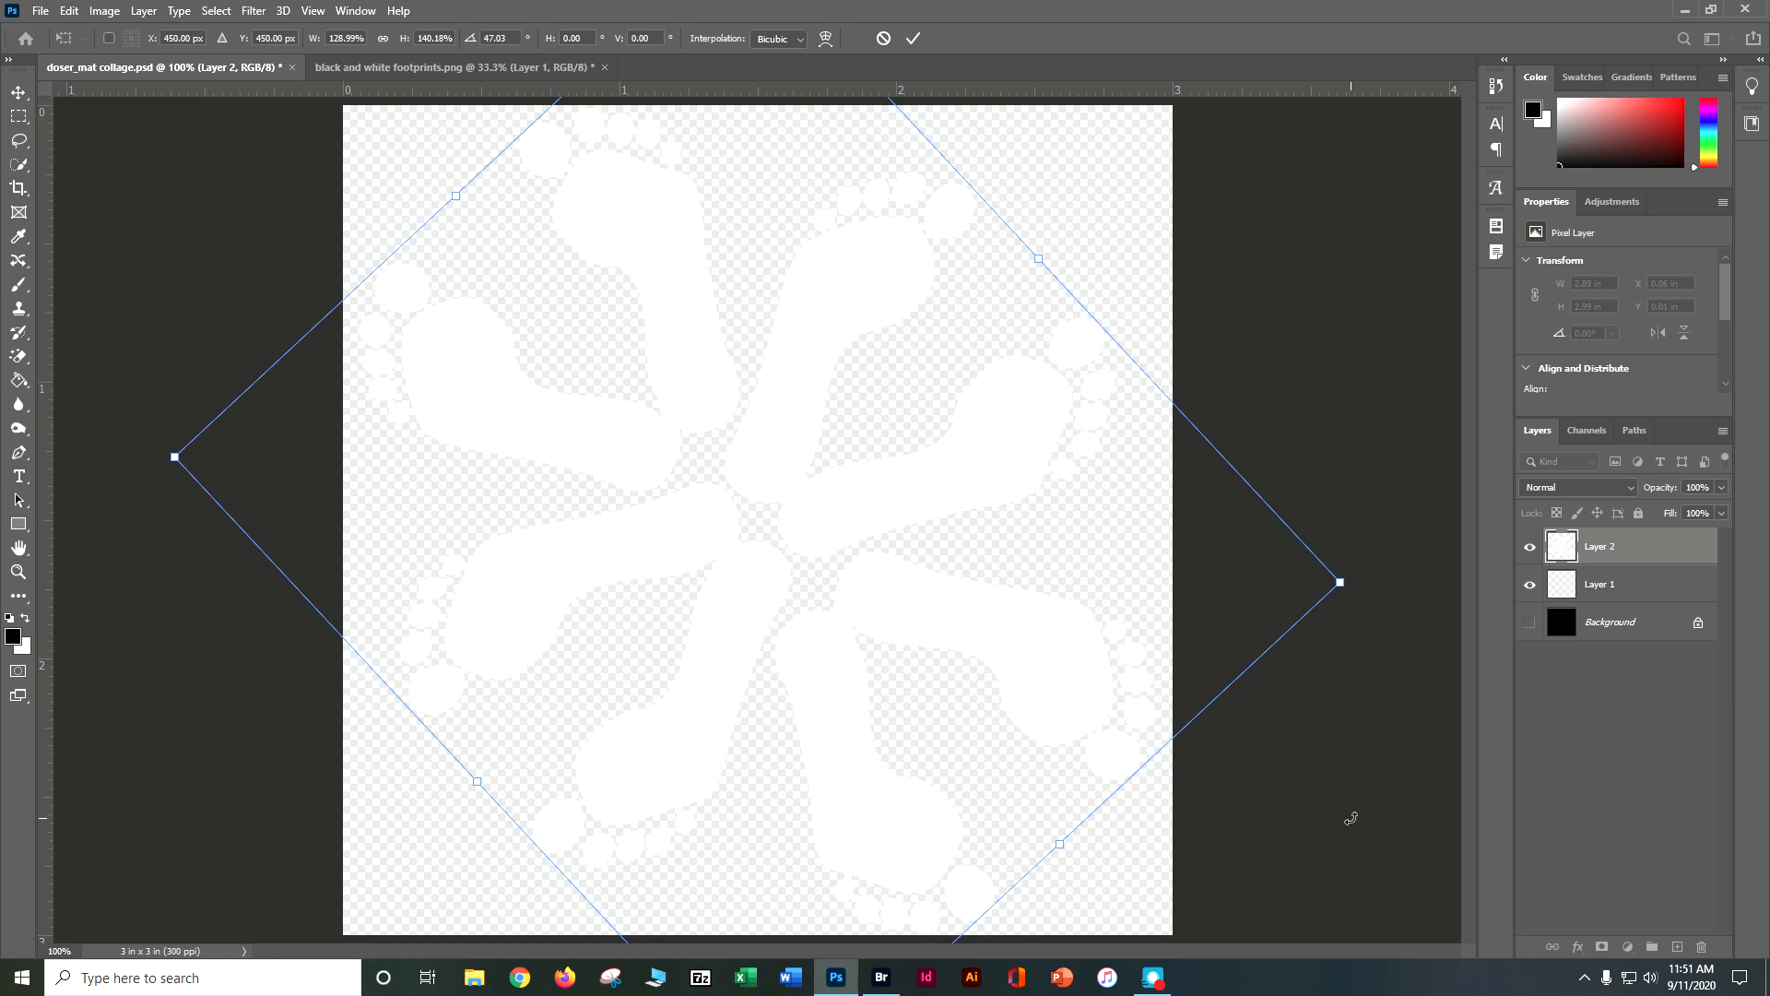
- Apply the footprints transformation and delete the empty Layer 1
click(1600, 586)
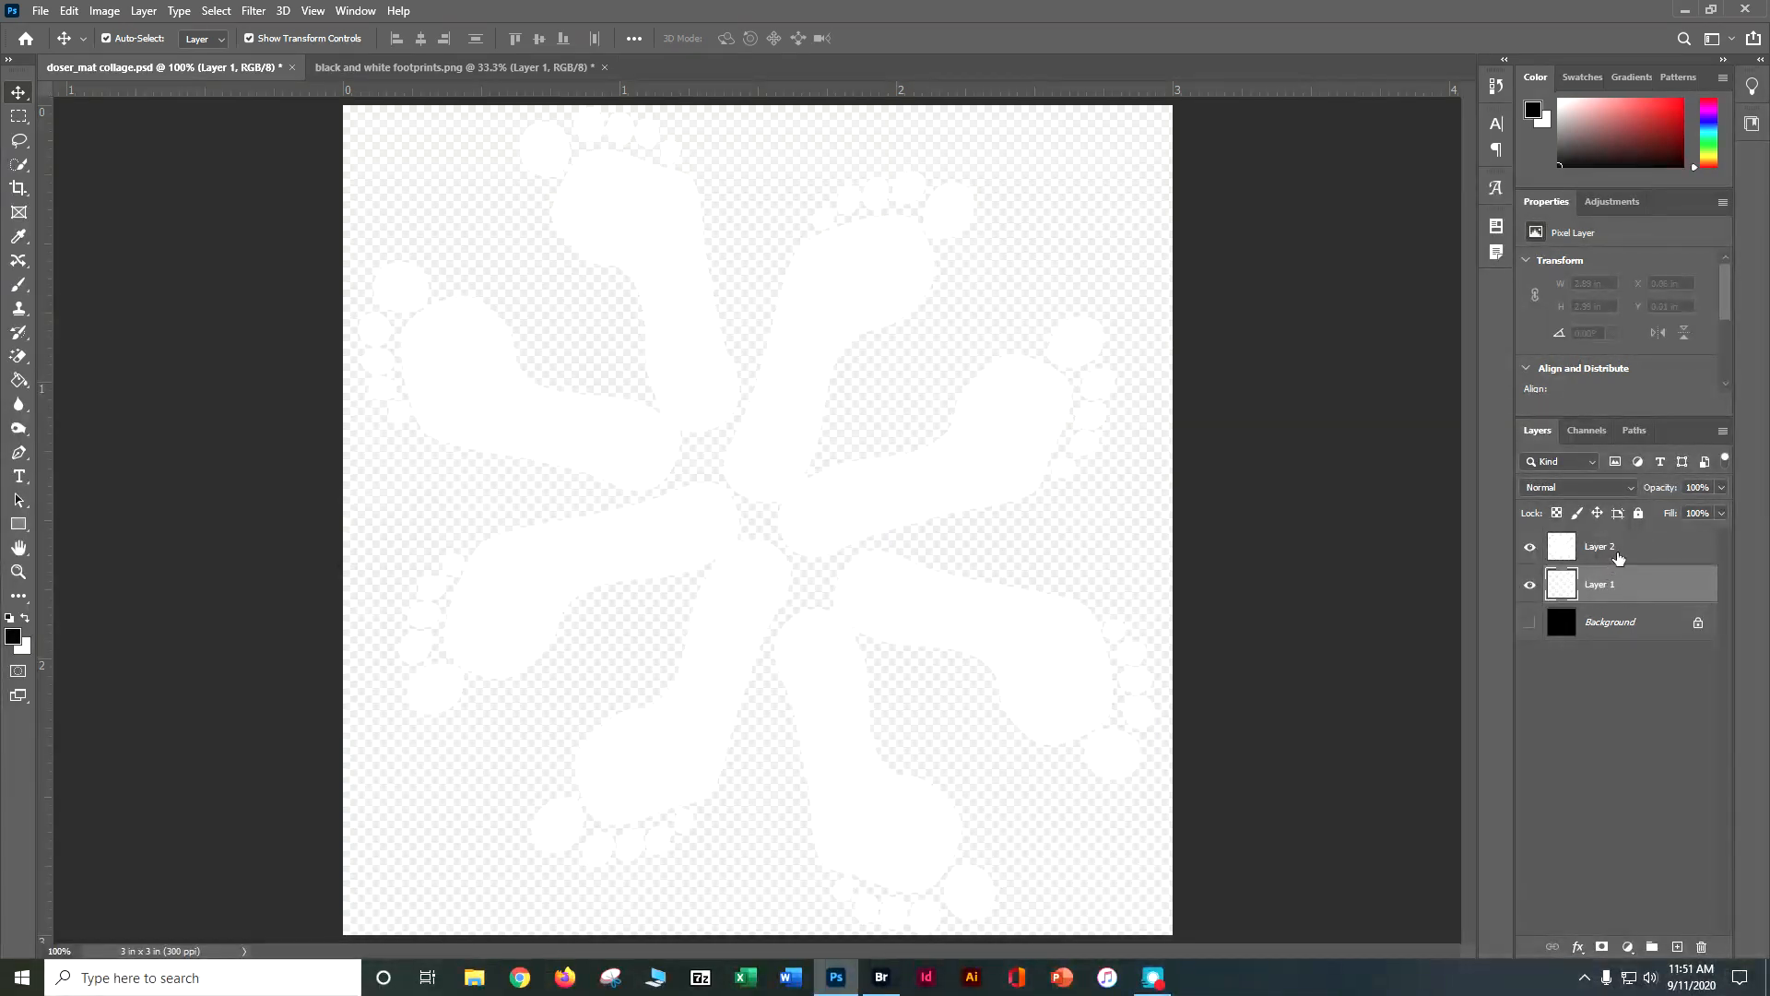
click(1618, 557)
drag(1616, 588, 1701, 947)
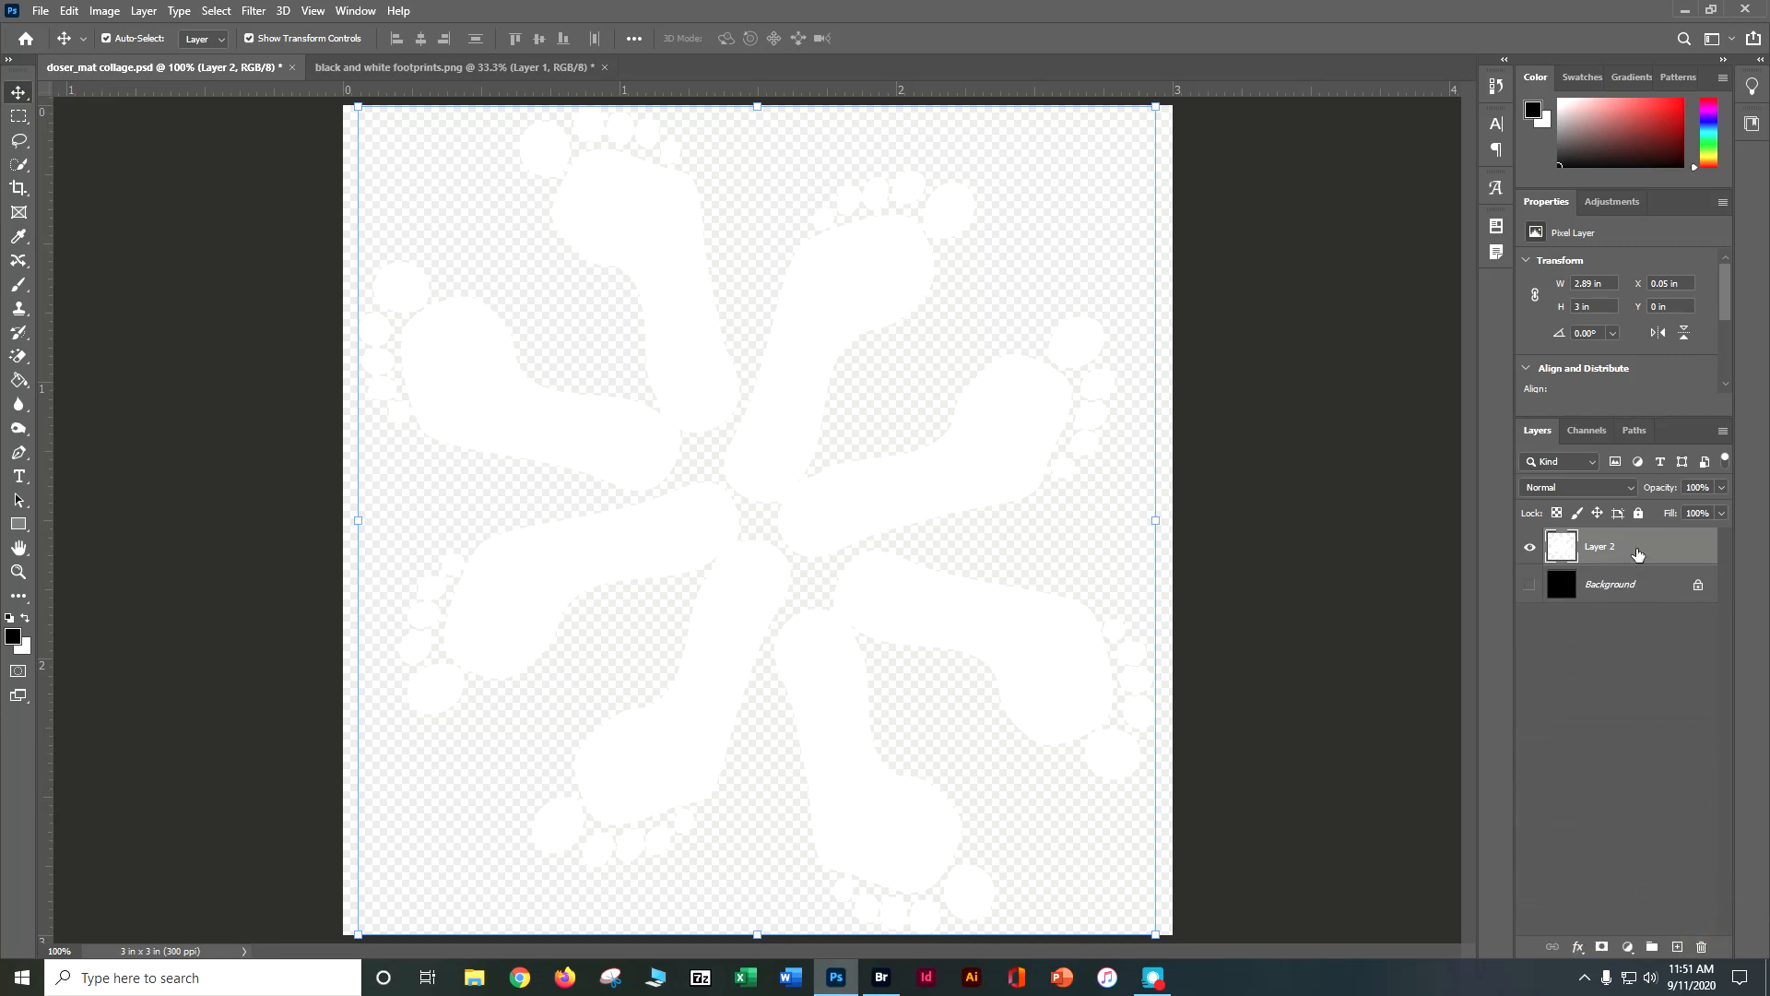
- Set the foreground colour to bright blue with a hue of about 227° and fill the area around the footprints on Layer 2
click(12, 636)
drag(395, 321, 395, 311)
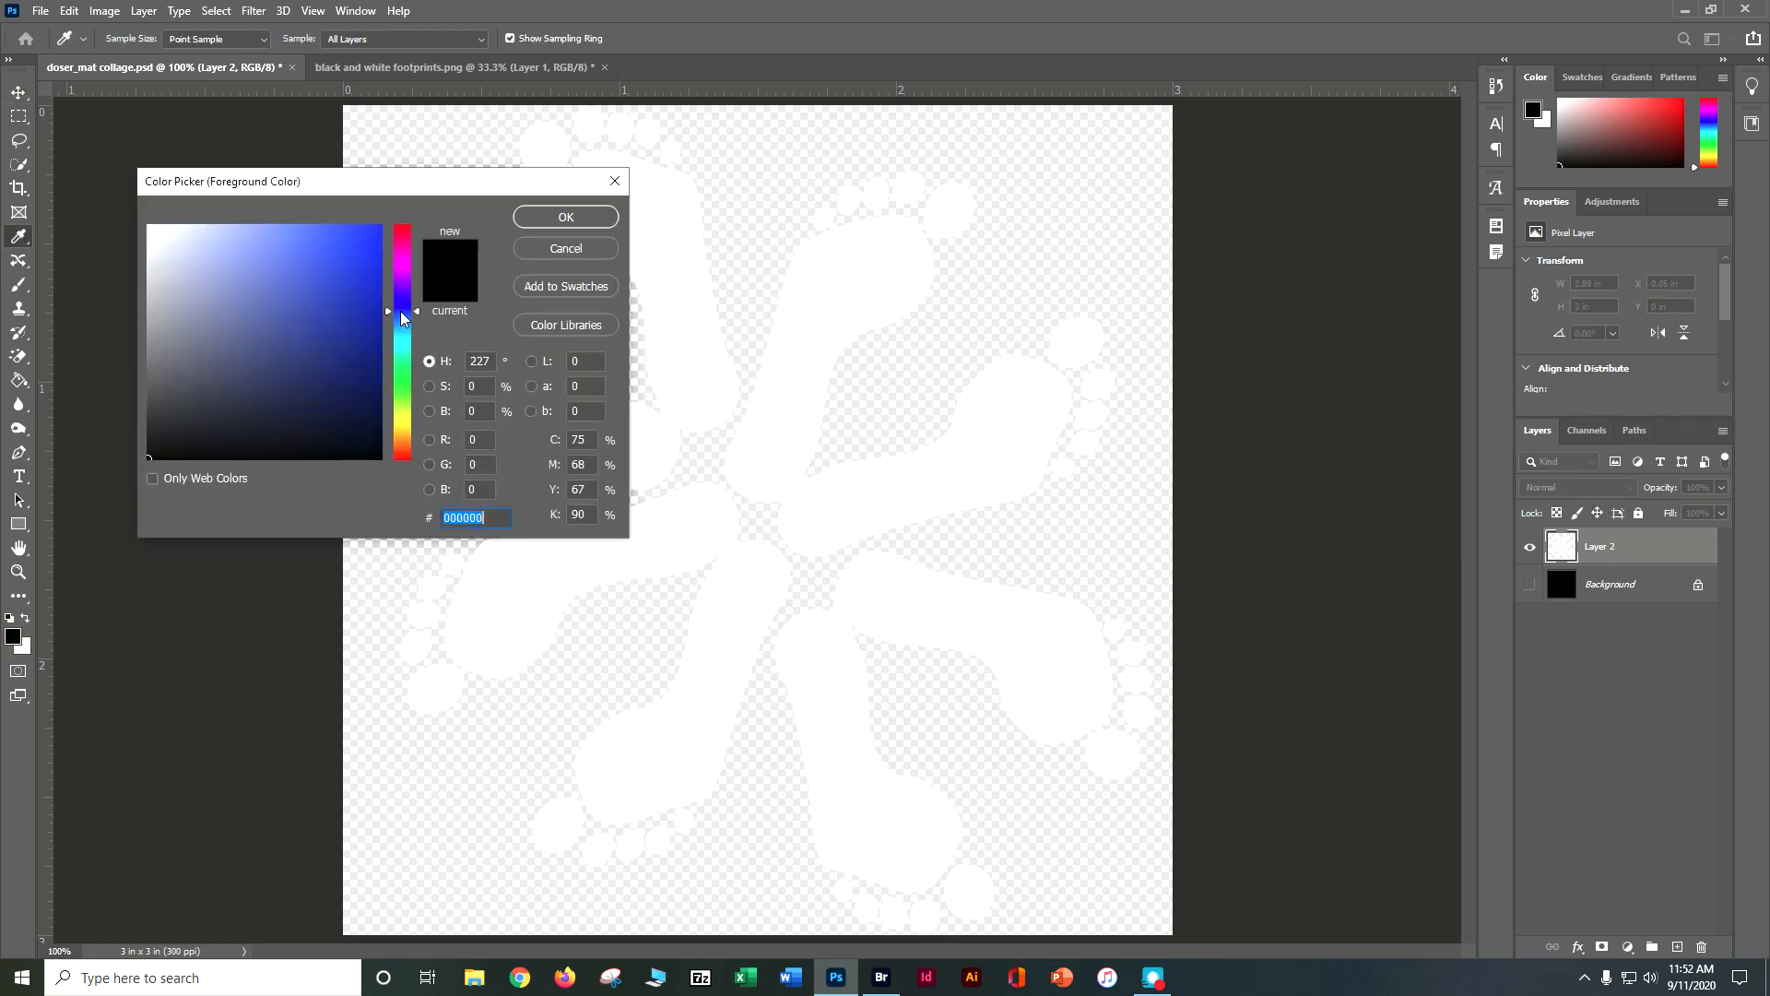
click(368, 267)
click(609, 221)
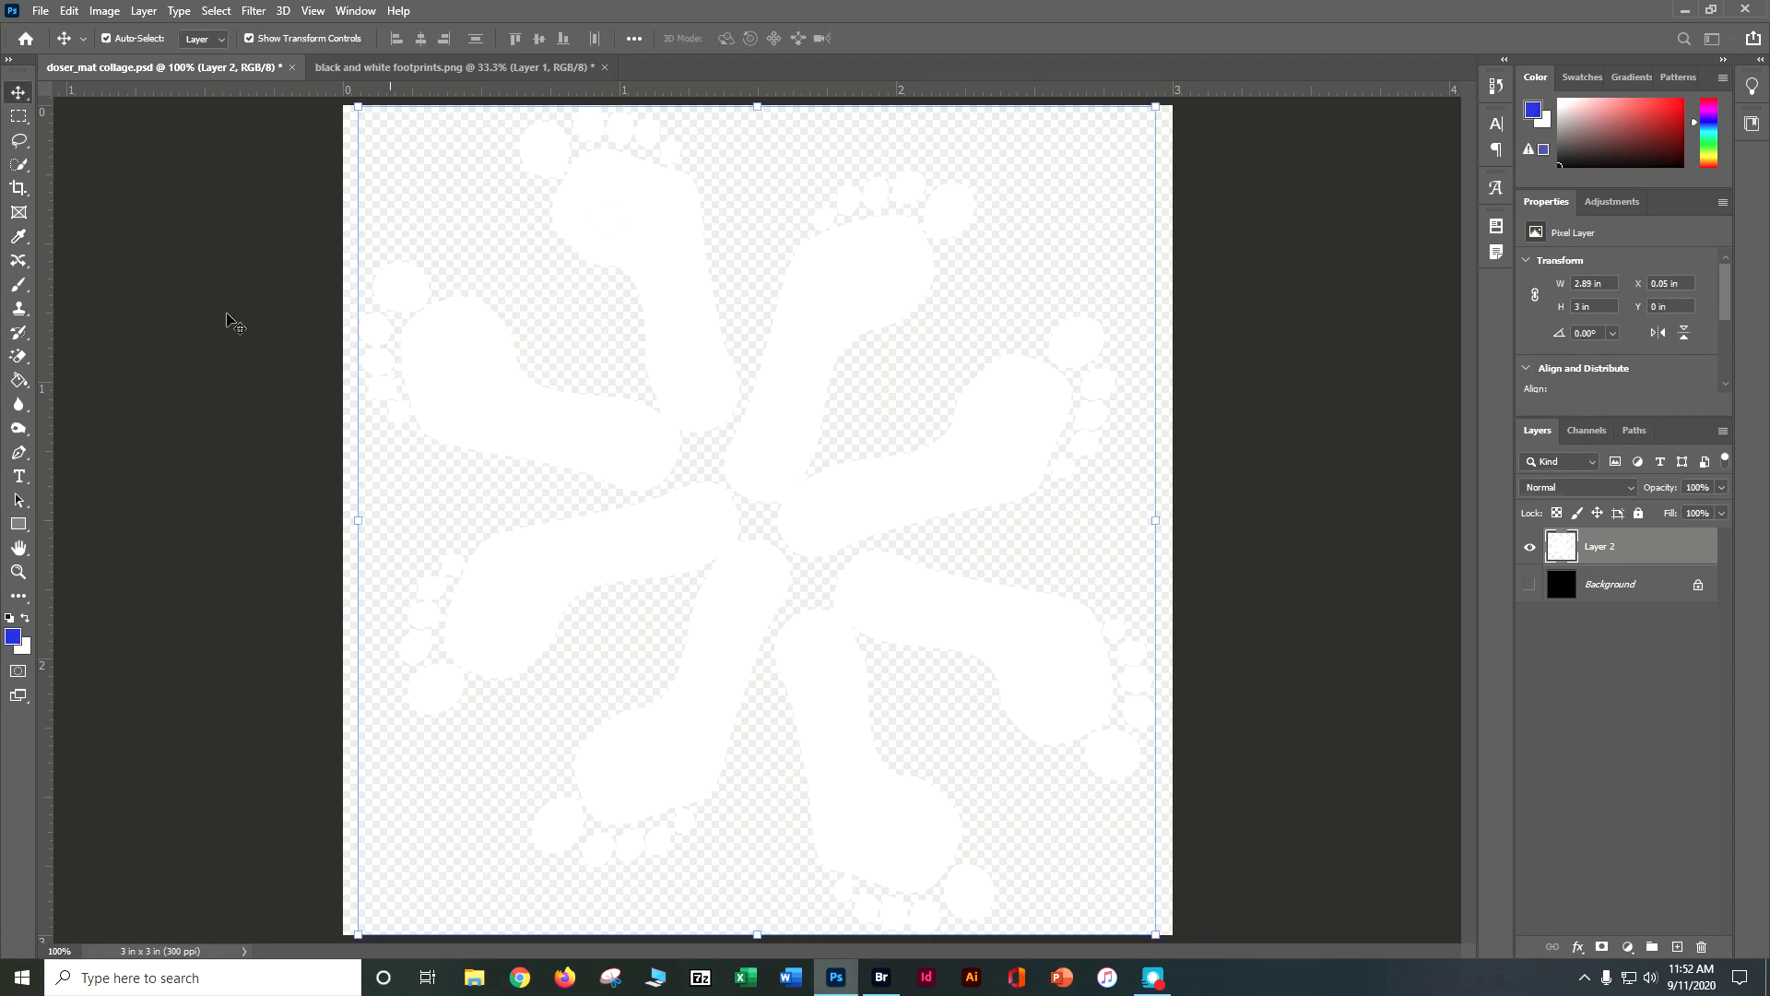
click(17, 381)
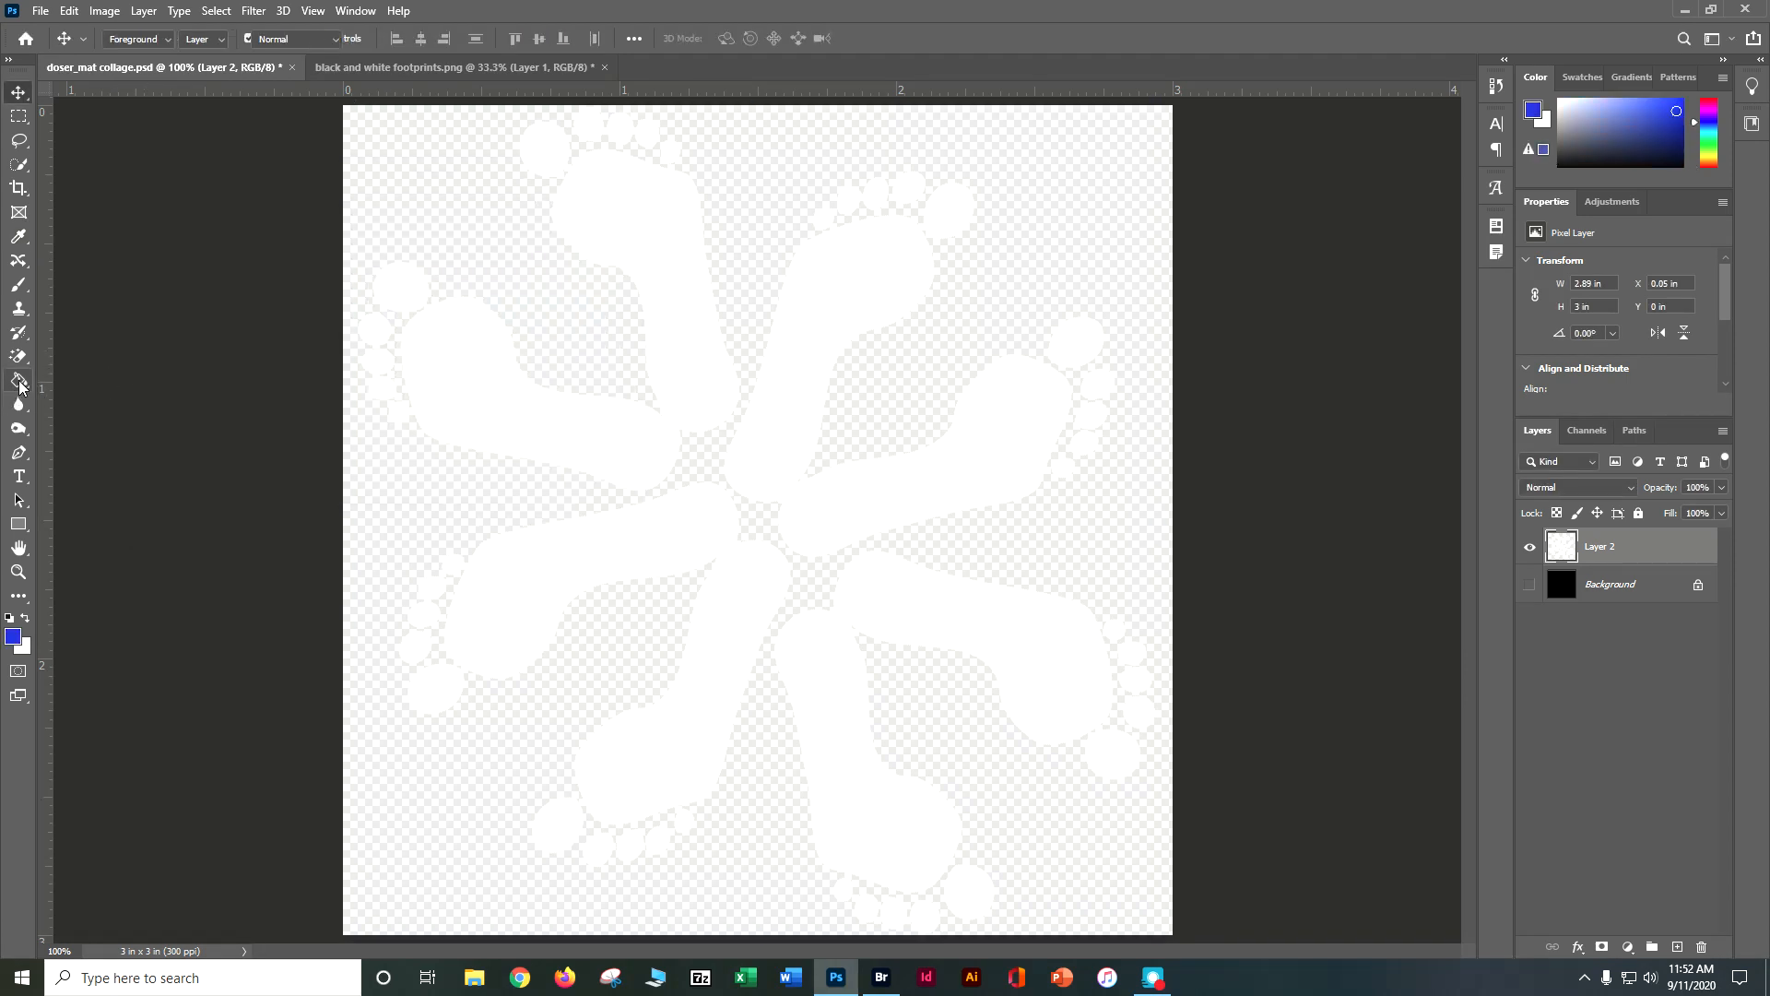
click(384, 202)
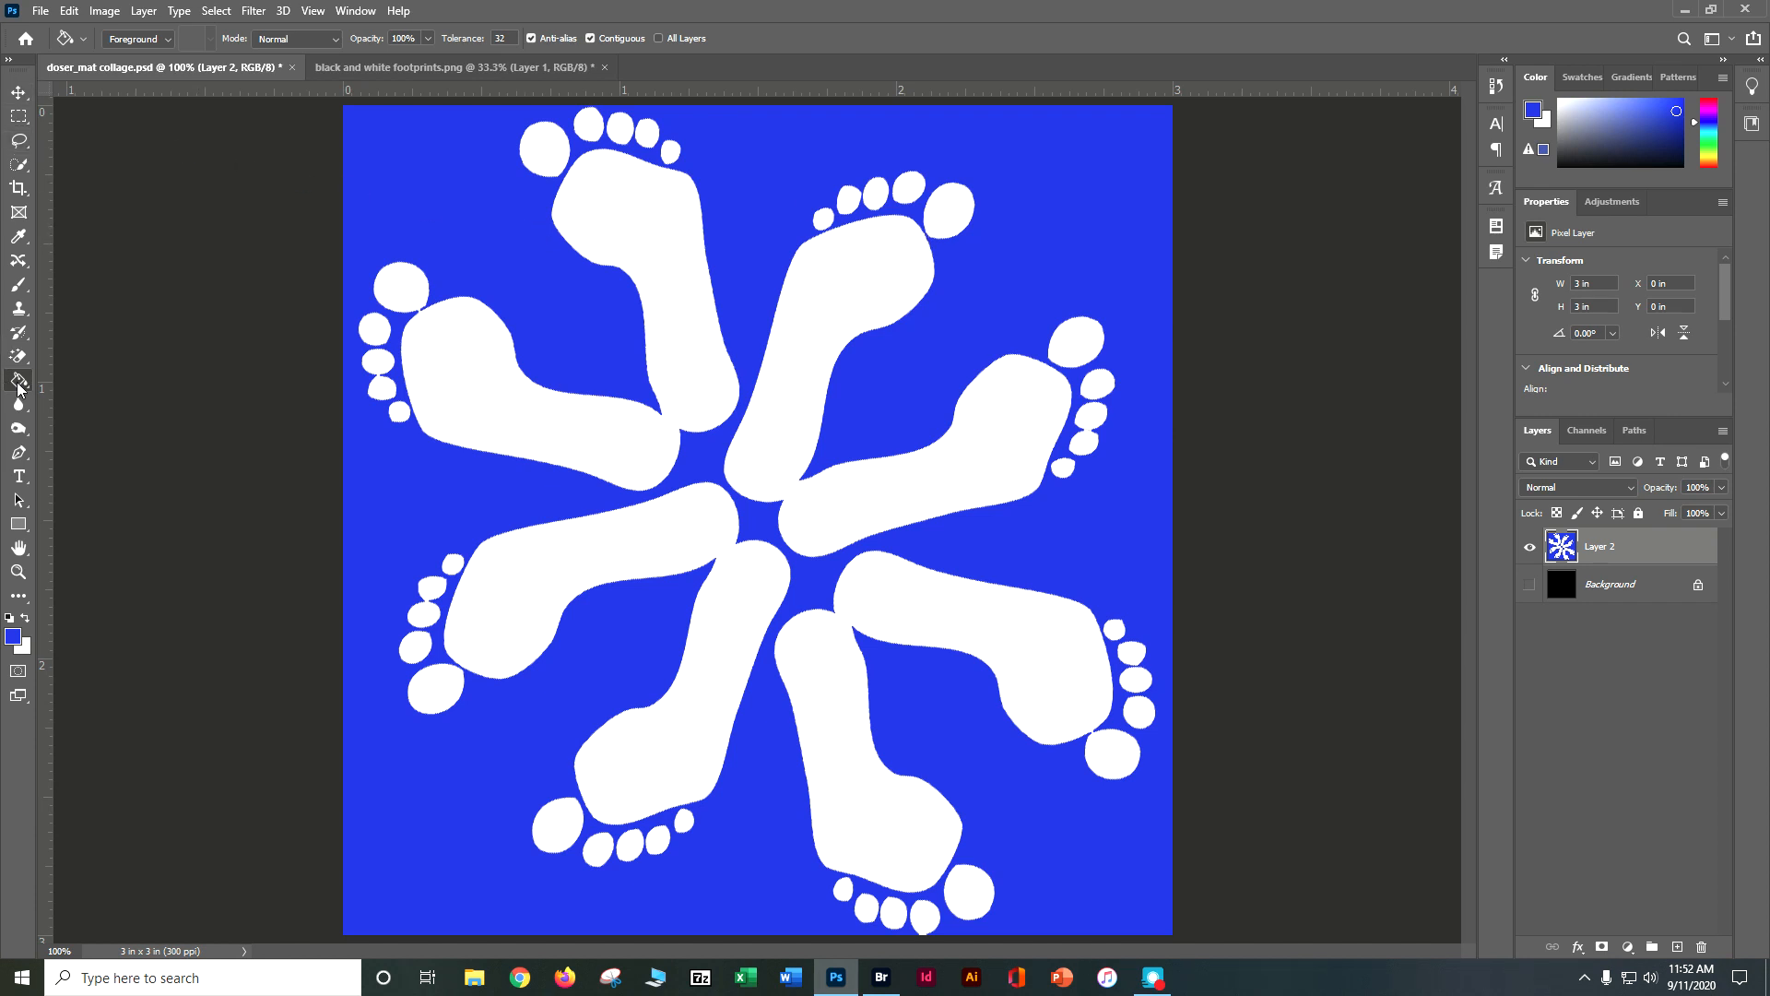
- Erase the white soles and toes of the two upper-left footprints to transparency with the Magic Eraser
drag(18, 356, 71, 389)
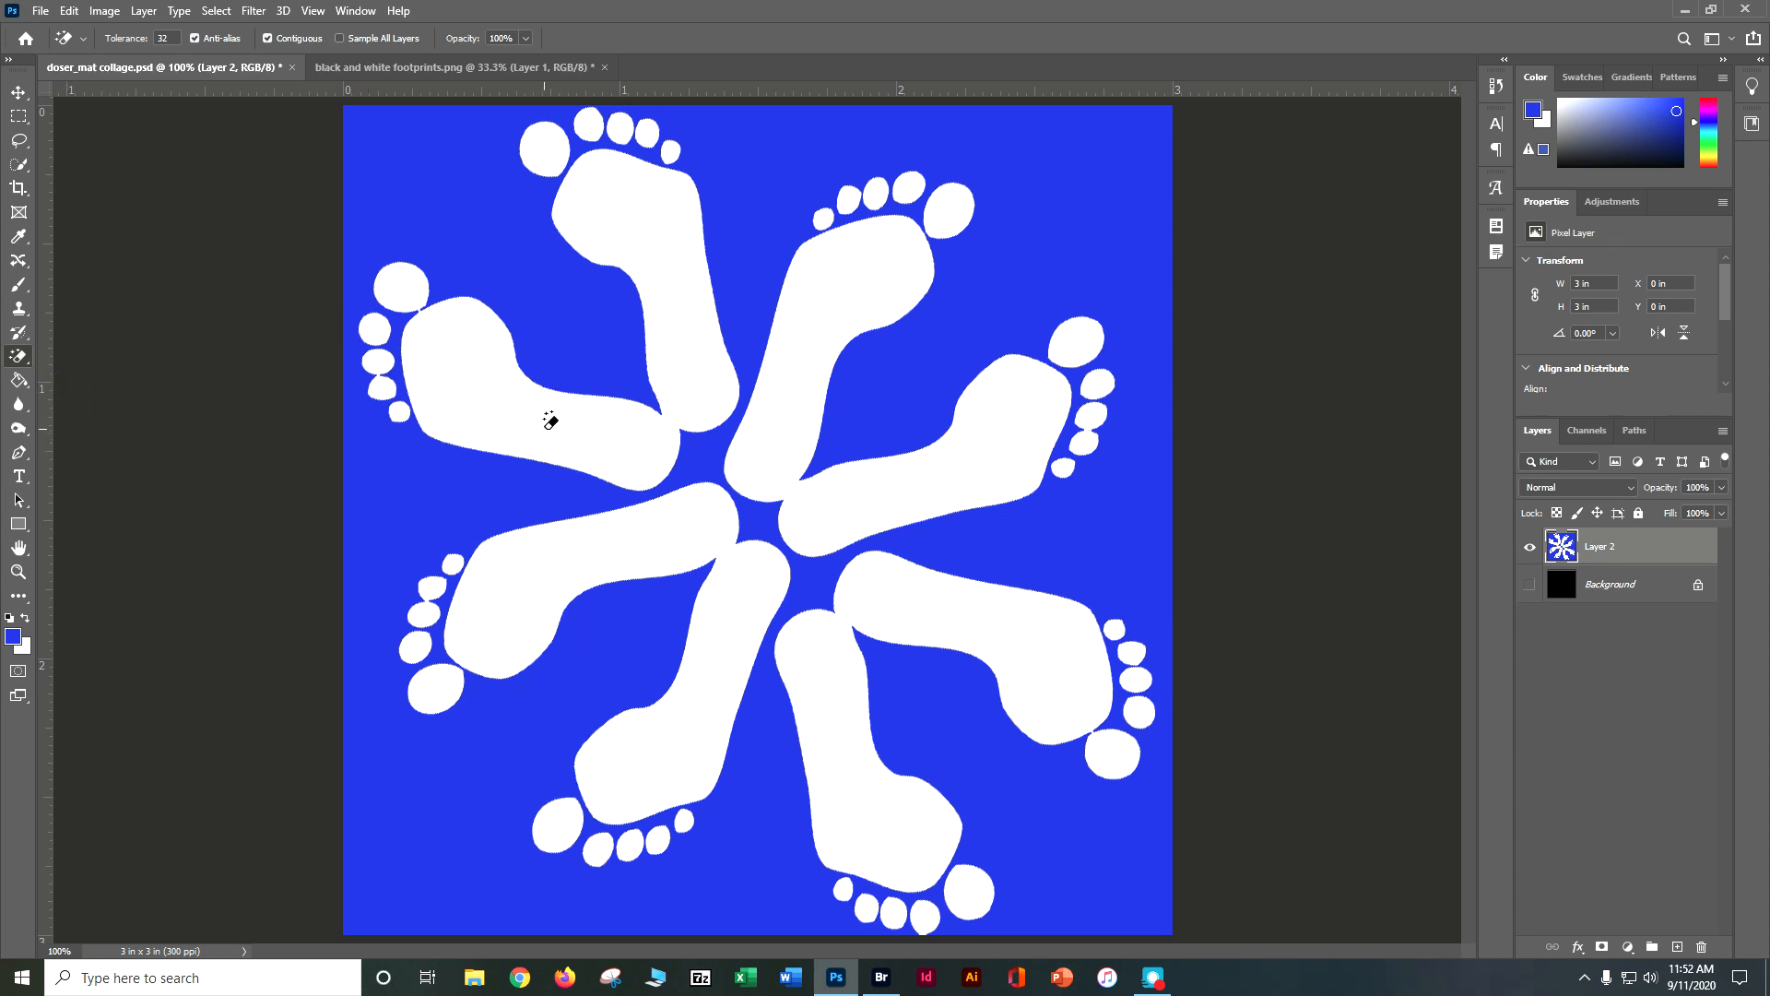
click(543, 429)
click(396, 300)
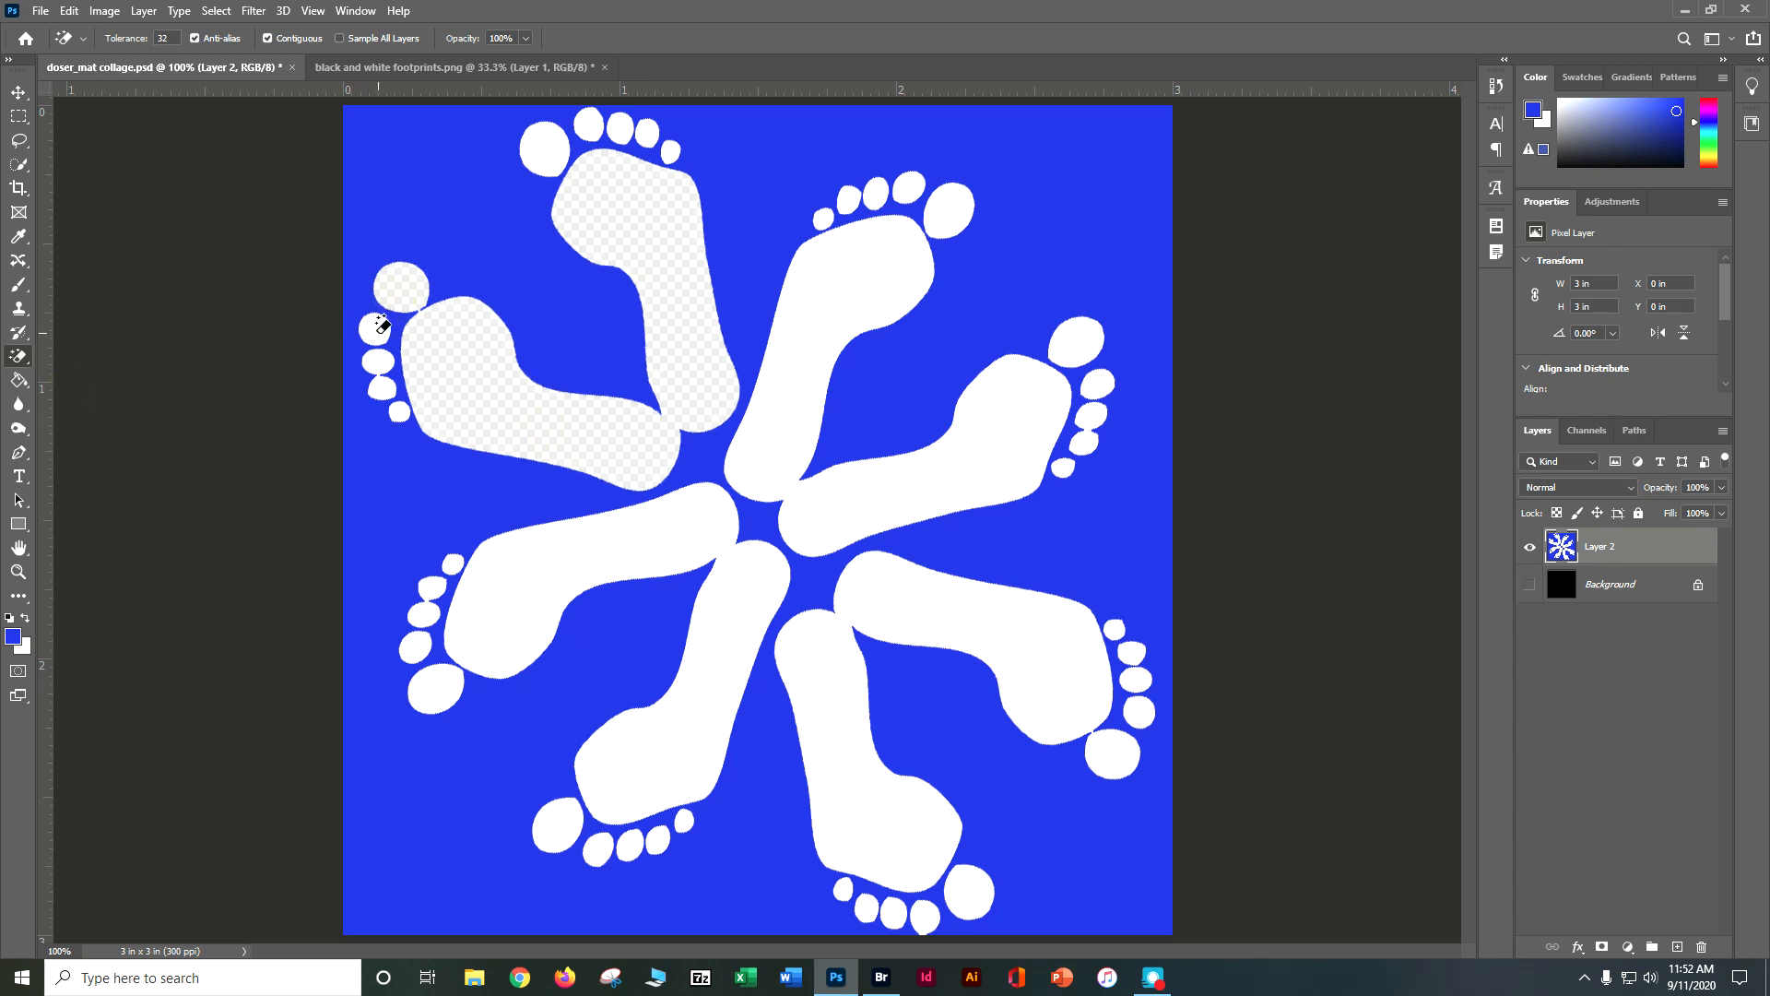
click(376, 330)
click(379, 361)
click(400, 412)
click(552, 151)
click(589, 124)
click(621, 128)
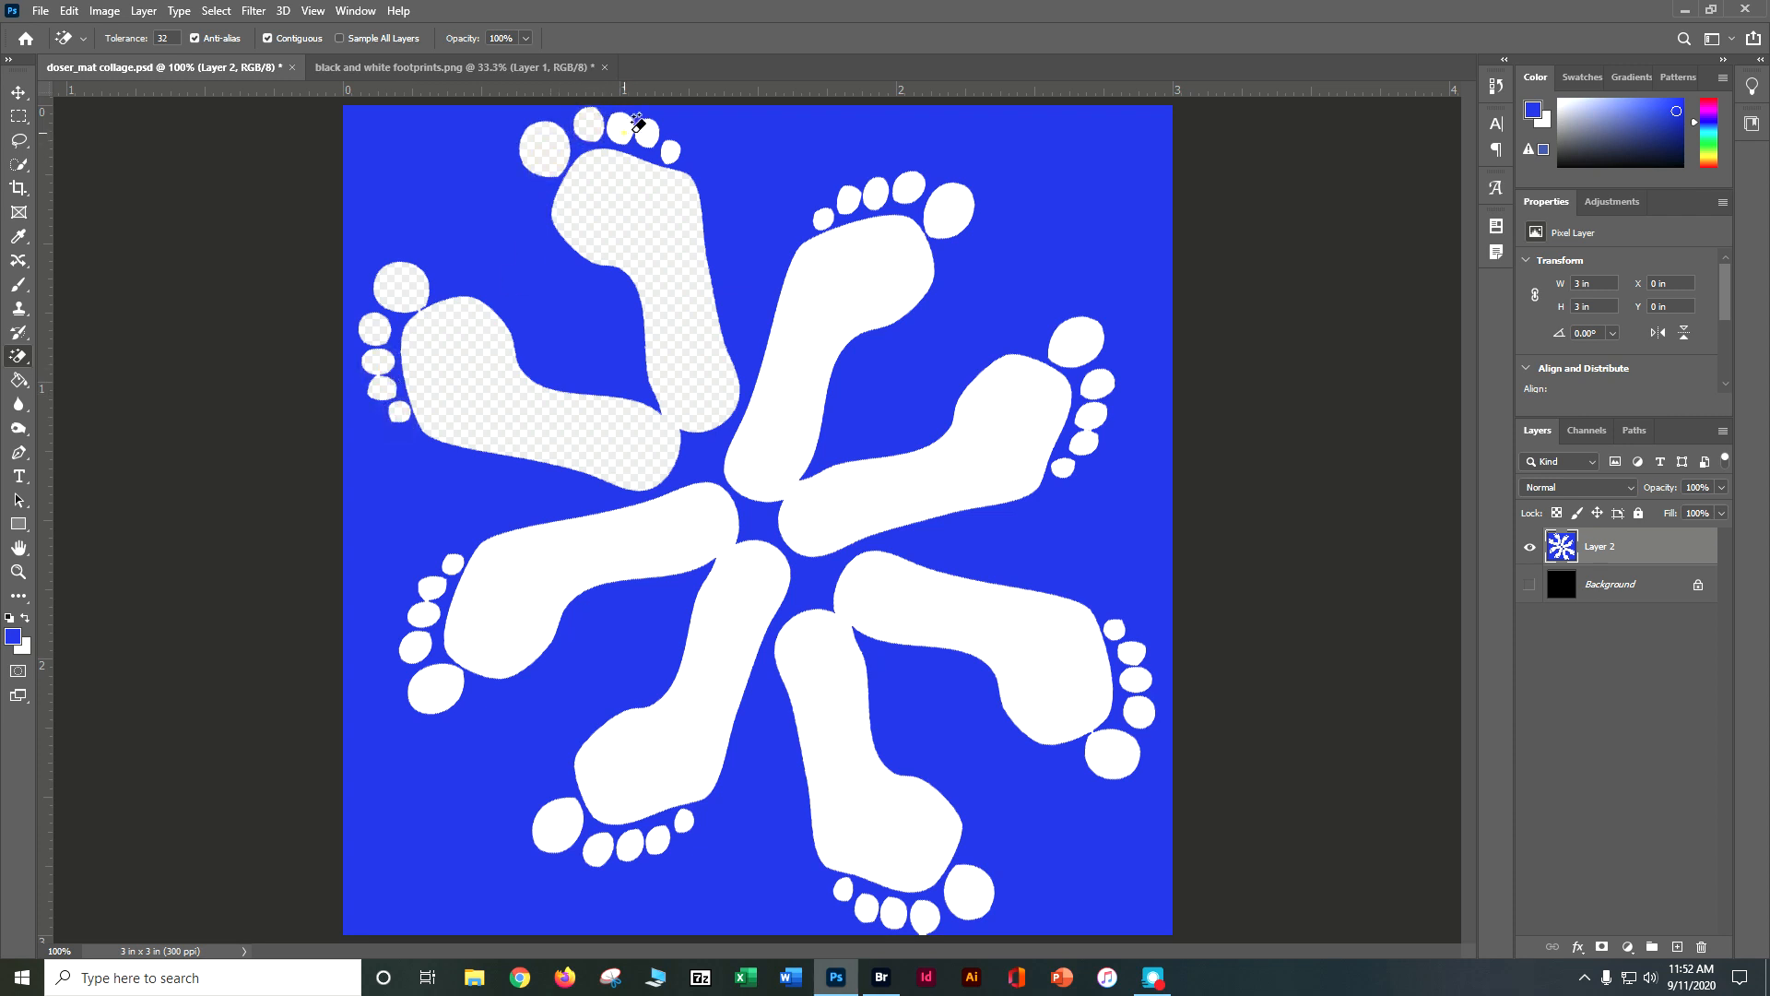
click(648, 132)
click(671, 147)
- Erase the white soles and toes of the four footprints on the right half of the canvas, including the lowest one
click(828, 267)
click(871, 192)
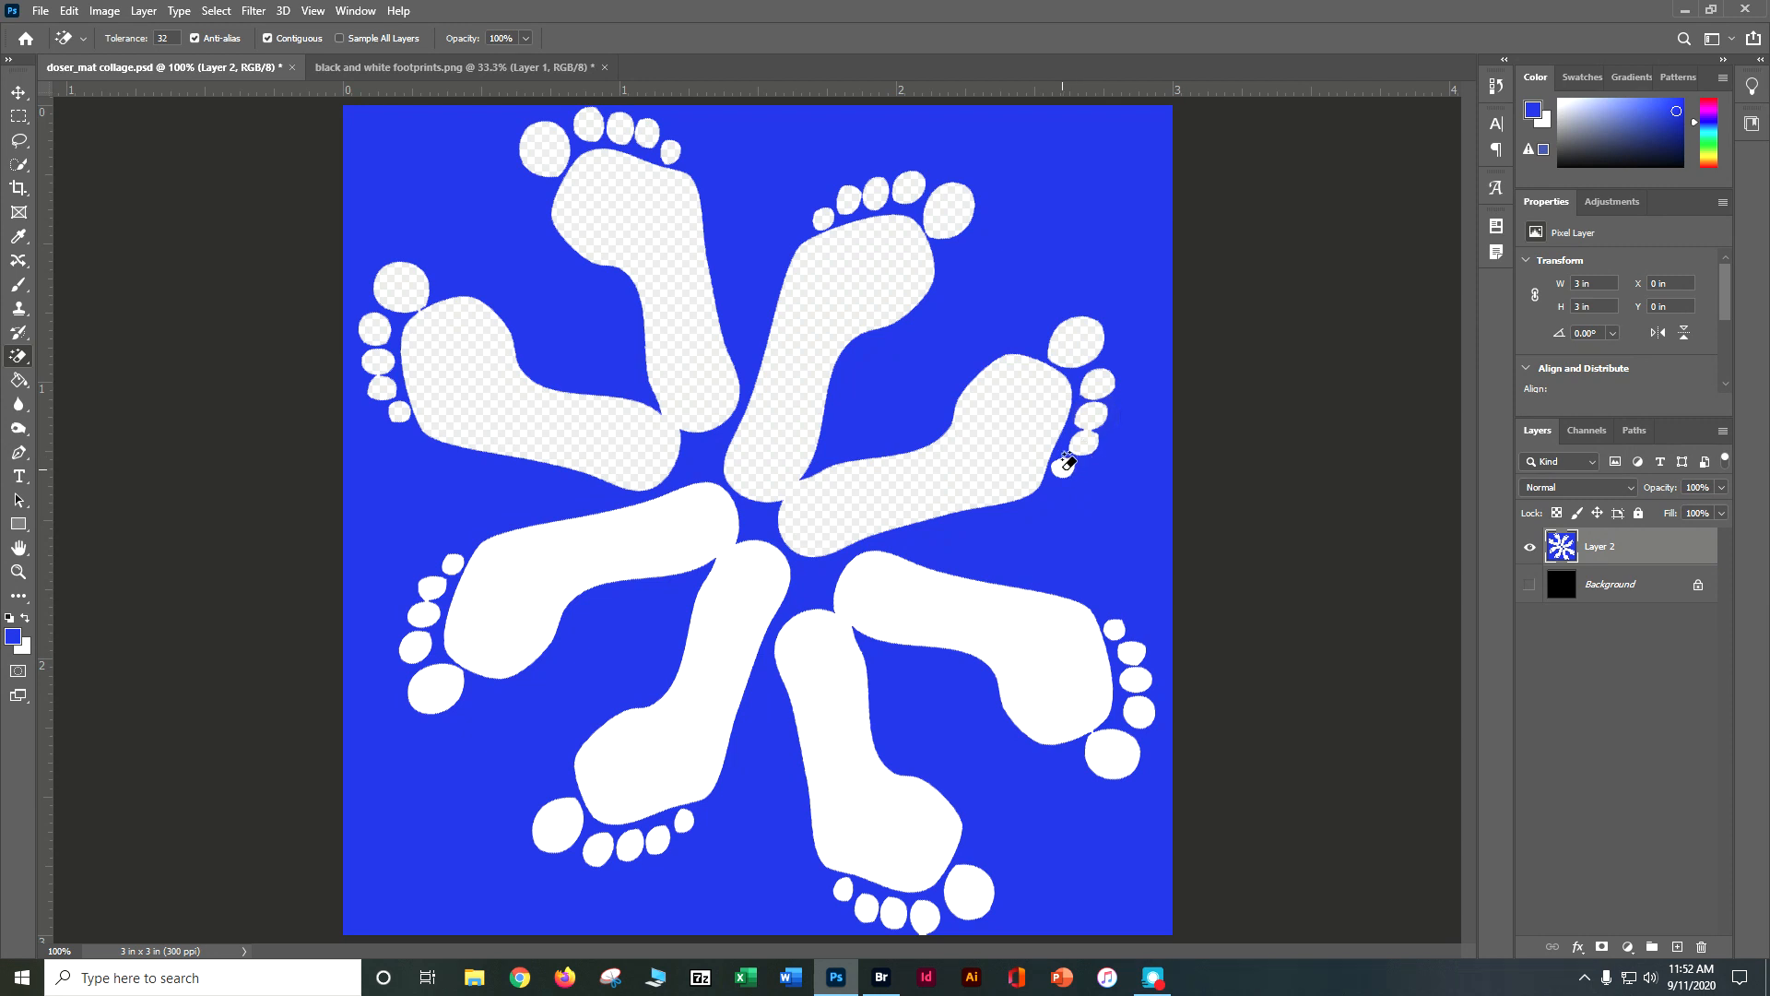
click(1063, 628)
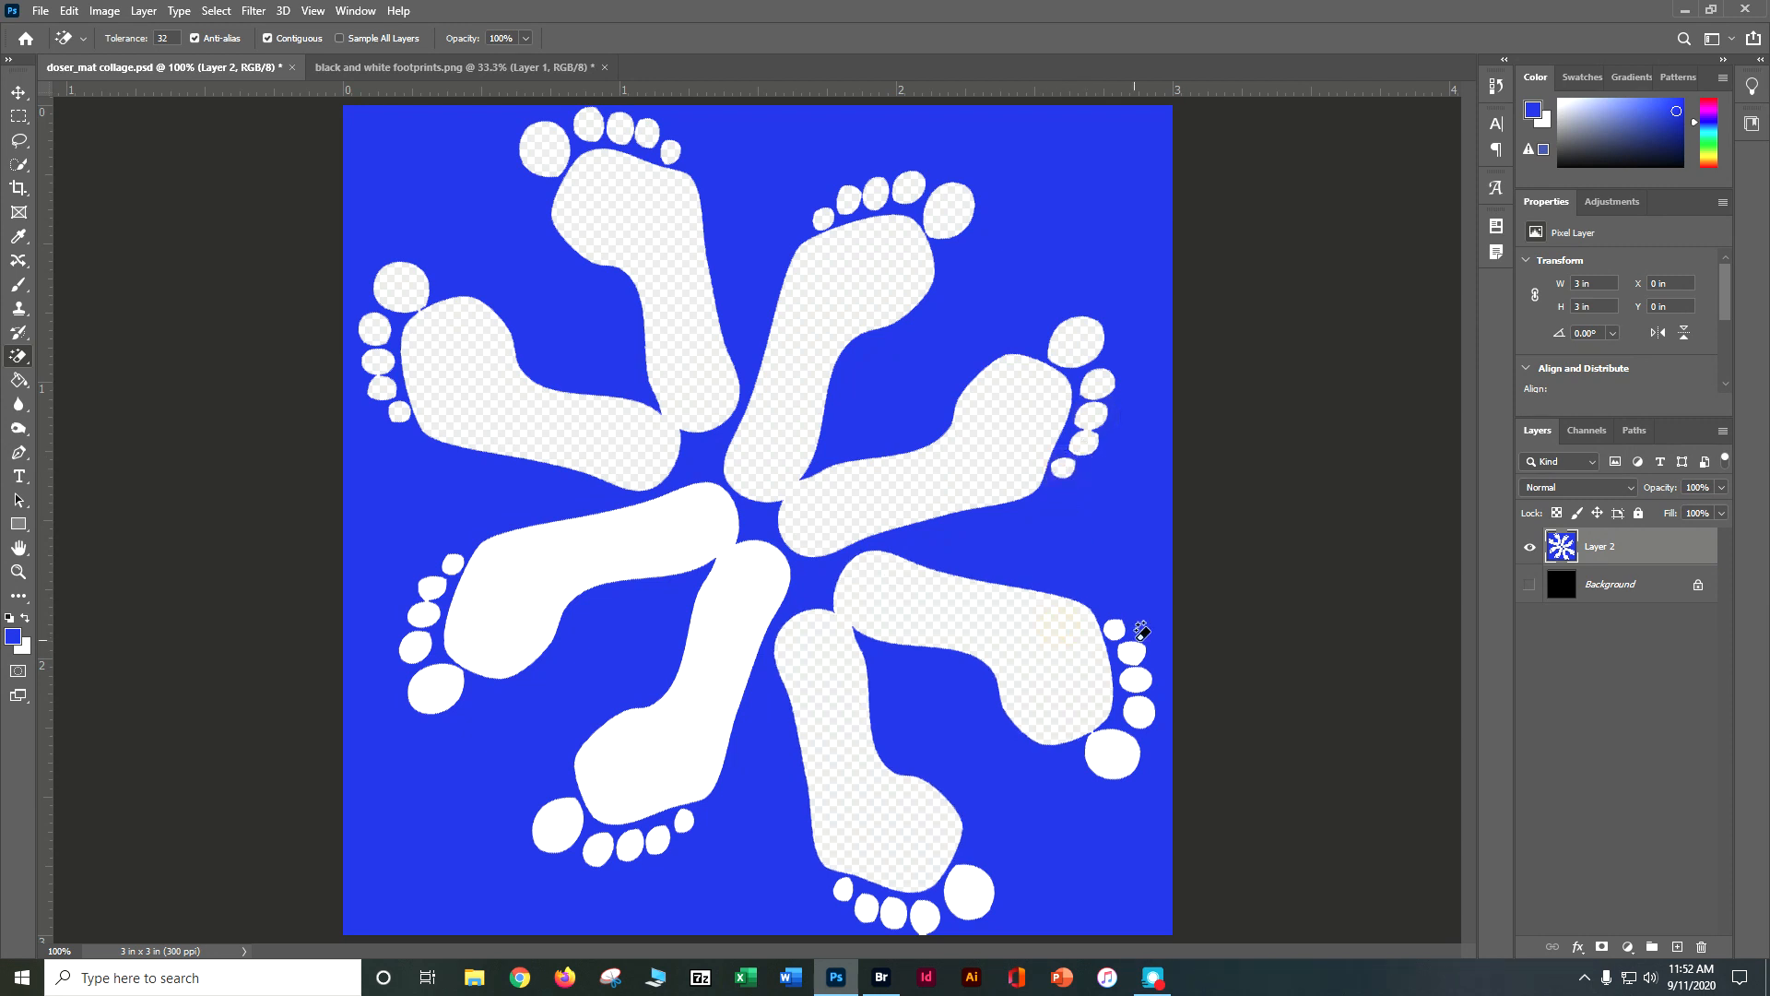
click(1115, 748)
click(1139, 706)
click(1136, 677)
click(1132, 652)
click(1113, 631)
click(843, 893)
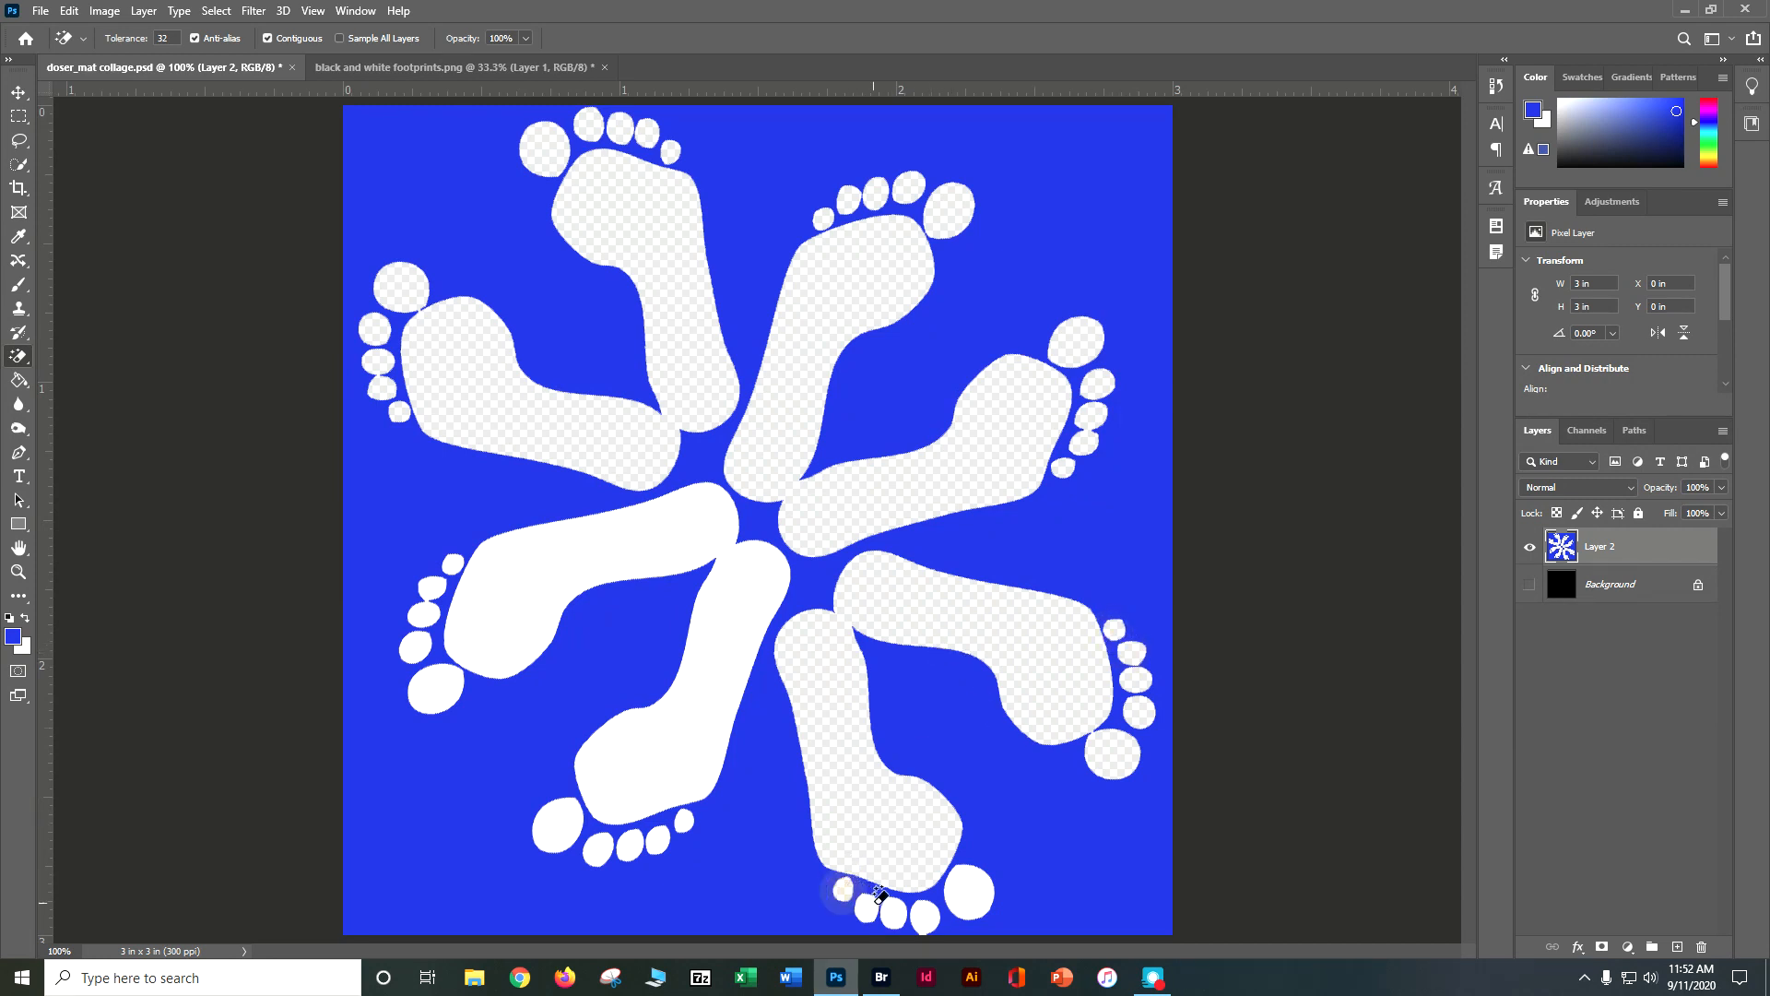
click(869, 909)
click(891, 914)
click(925, 916)
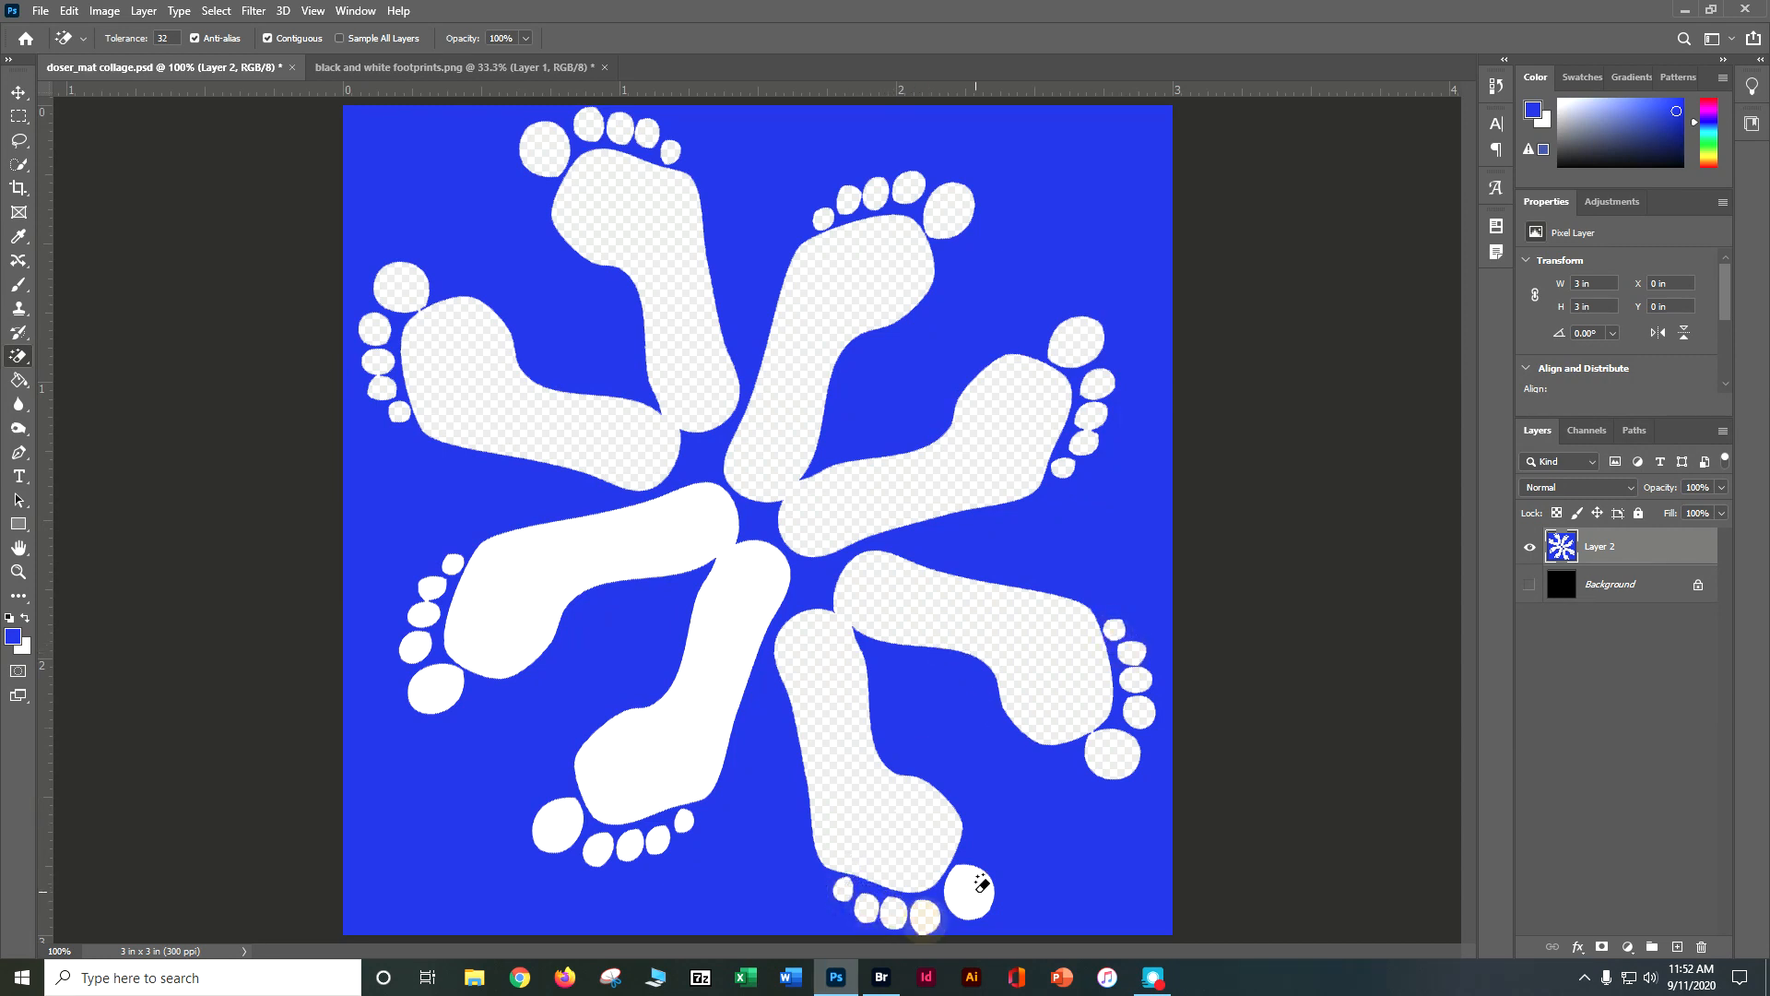
click(970, 887)
- Erase the white soles and toes of the remaining two footprints on the lower-left part of the canvas
click(691, 729)
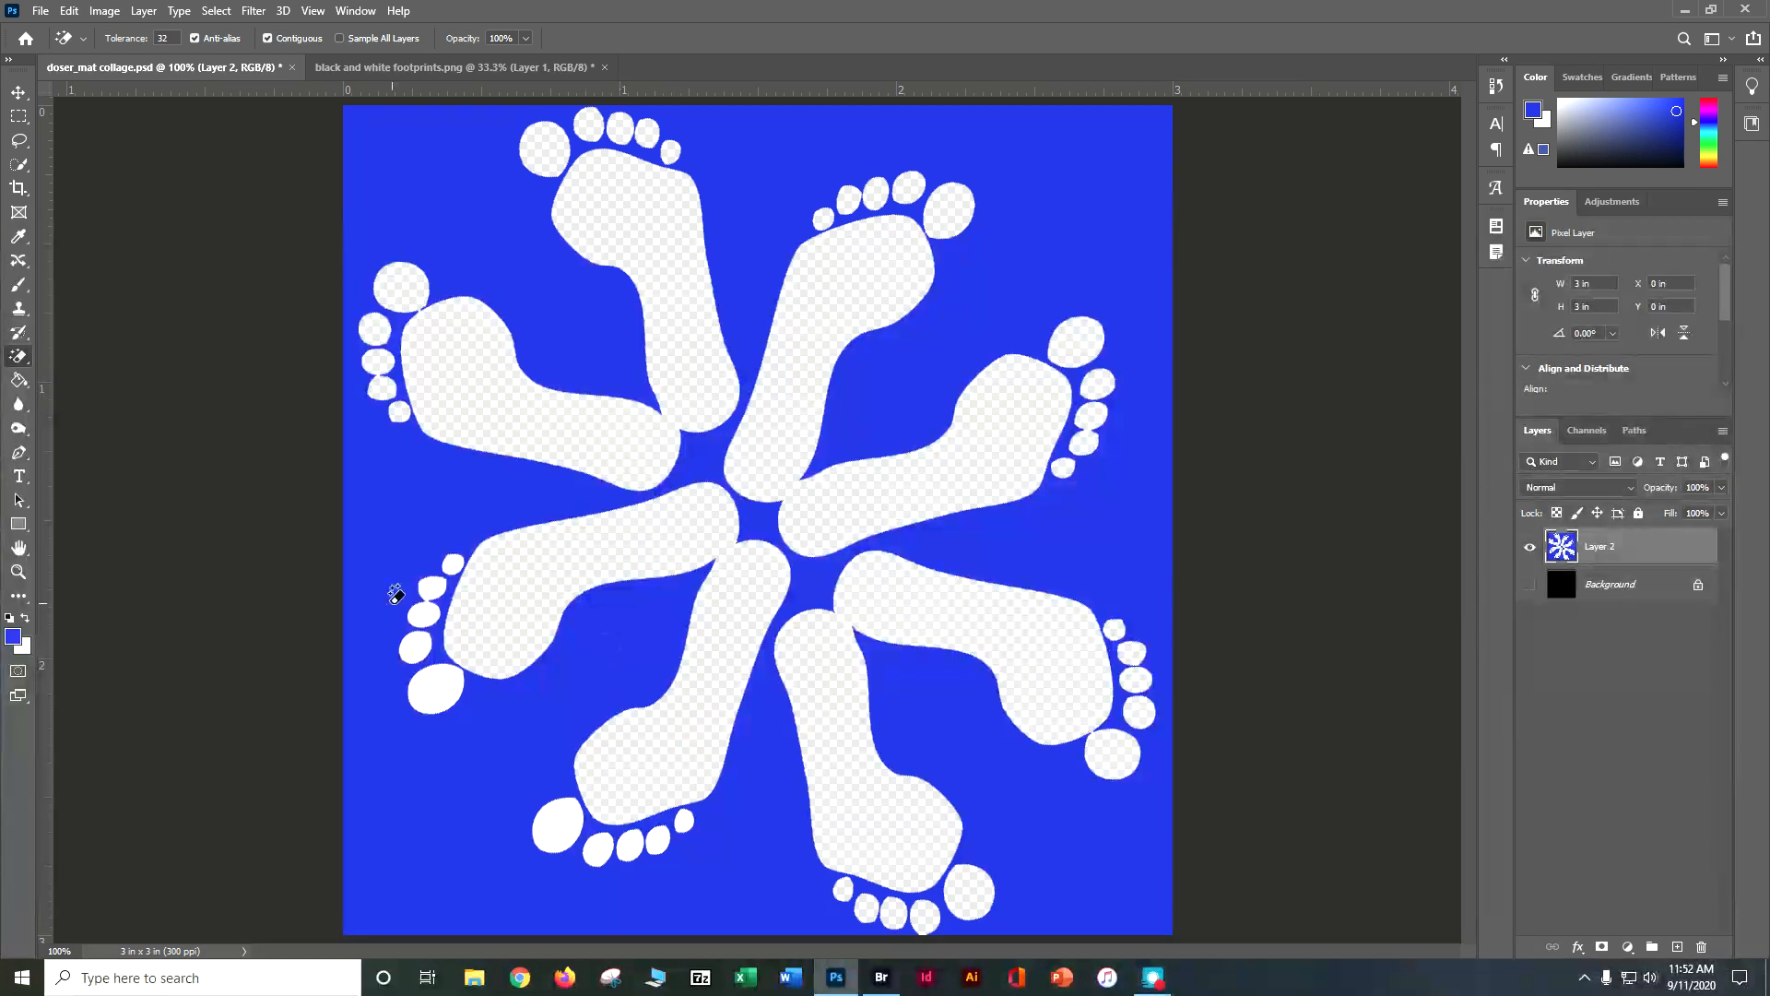
click(435, 680)
click(412, 647)
click(430, 587)
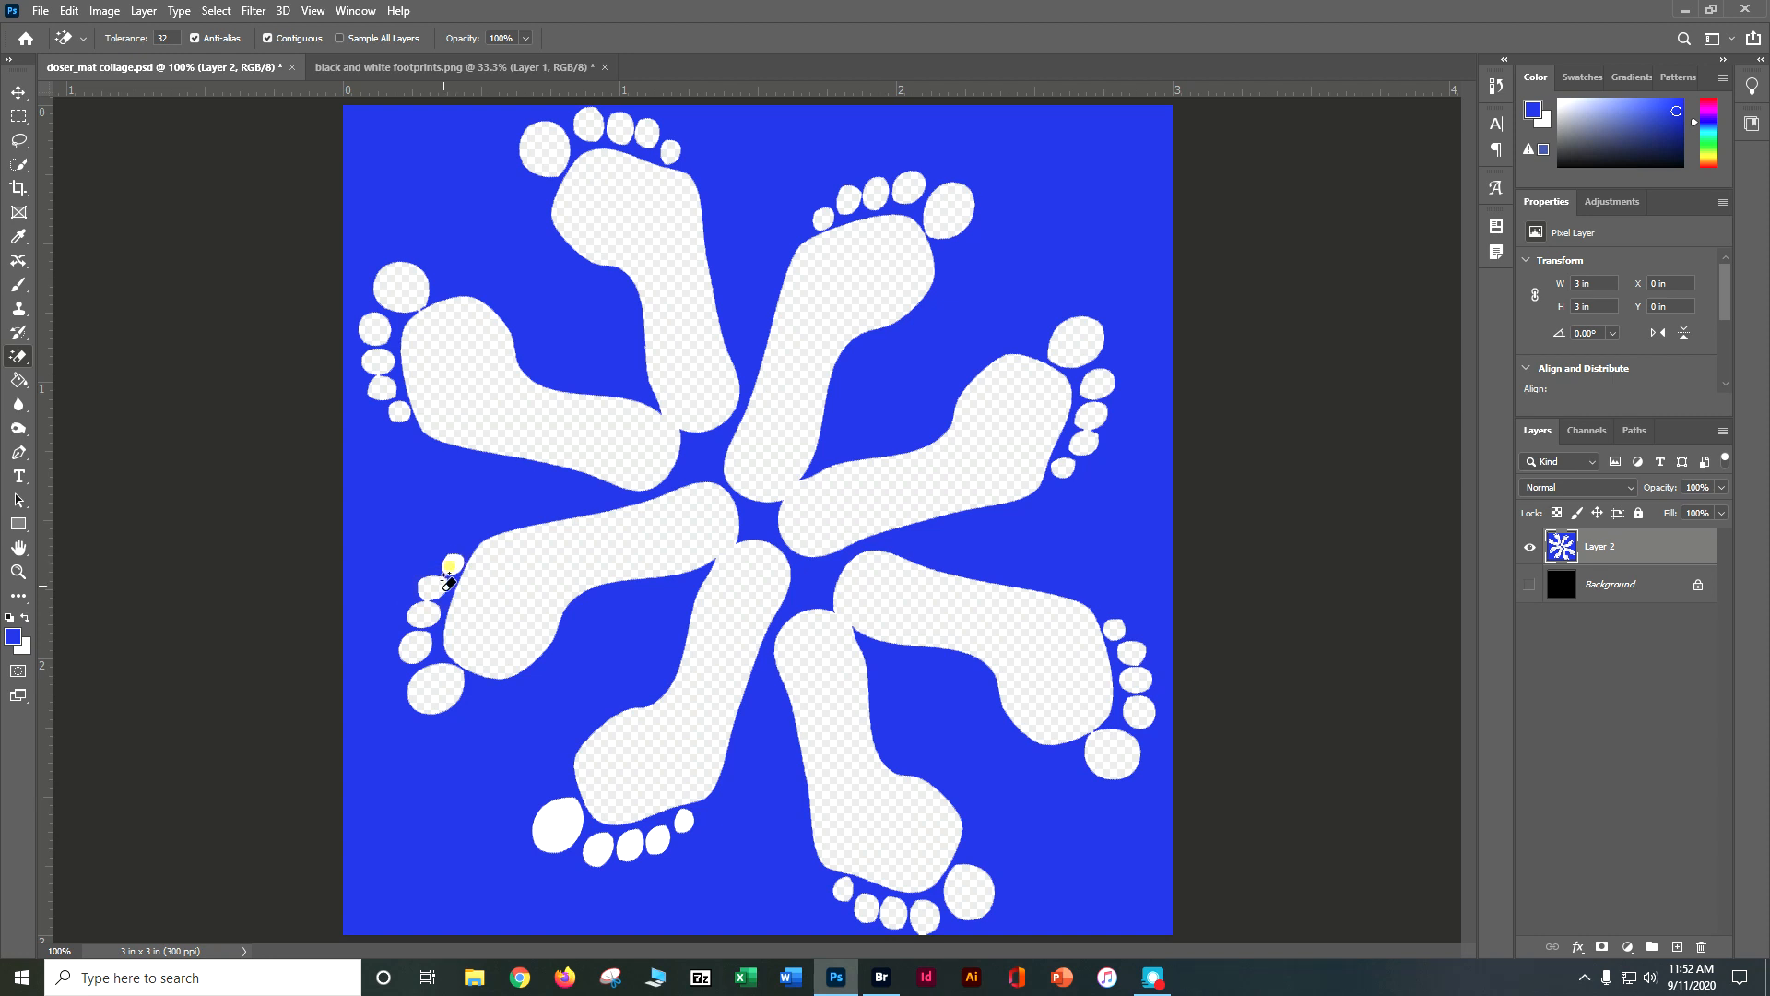
click(559, 833)
click(600, 844)
click(631, 842)
click(657, 838)
click(683, 820)
- Open the fish photo 1.jpg from the Collage Images folder
click(33, 12)
click(37, 44)
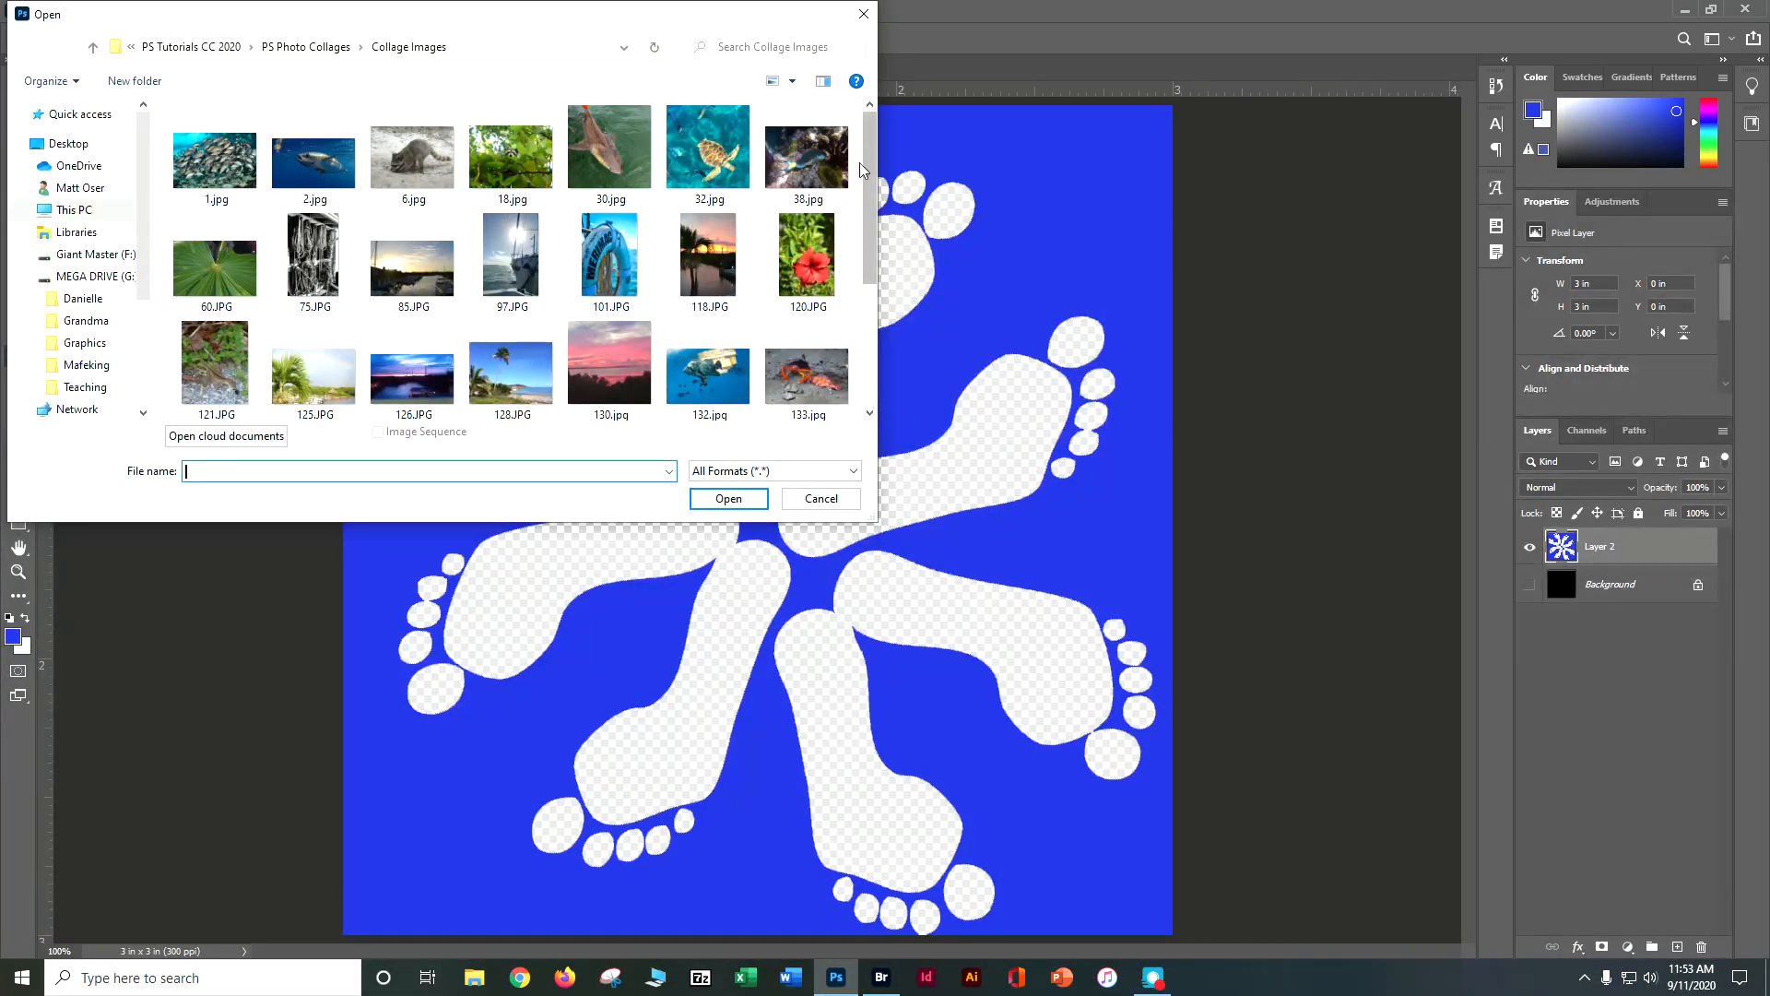
click(247, 165)
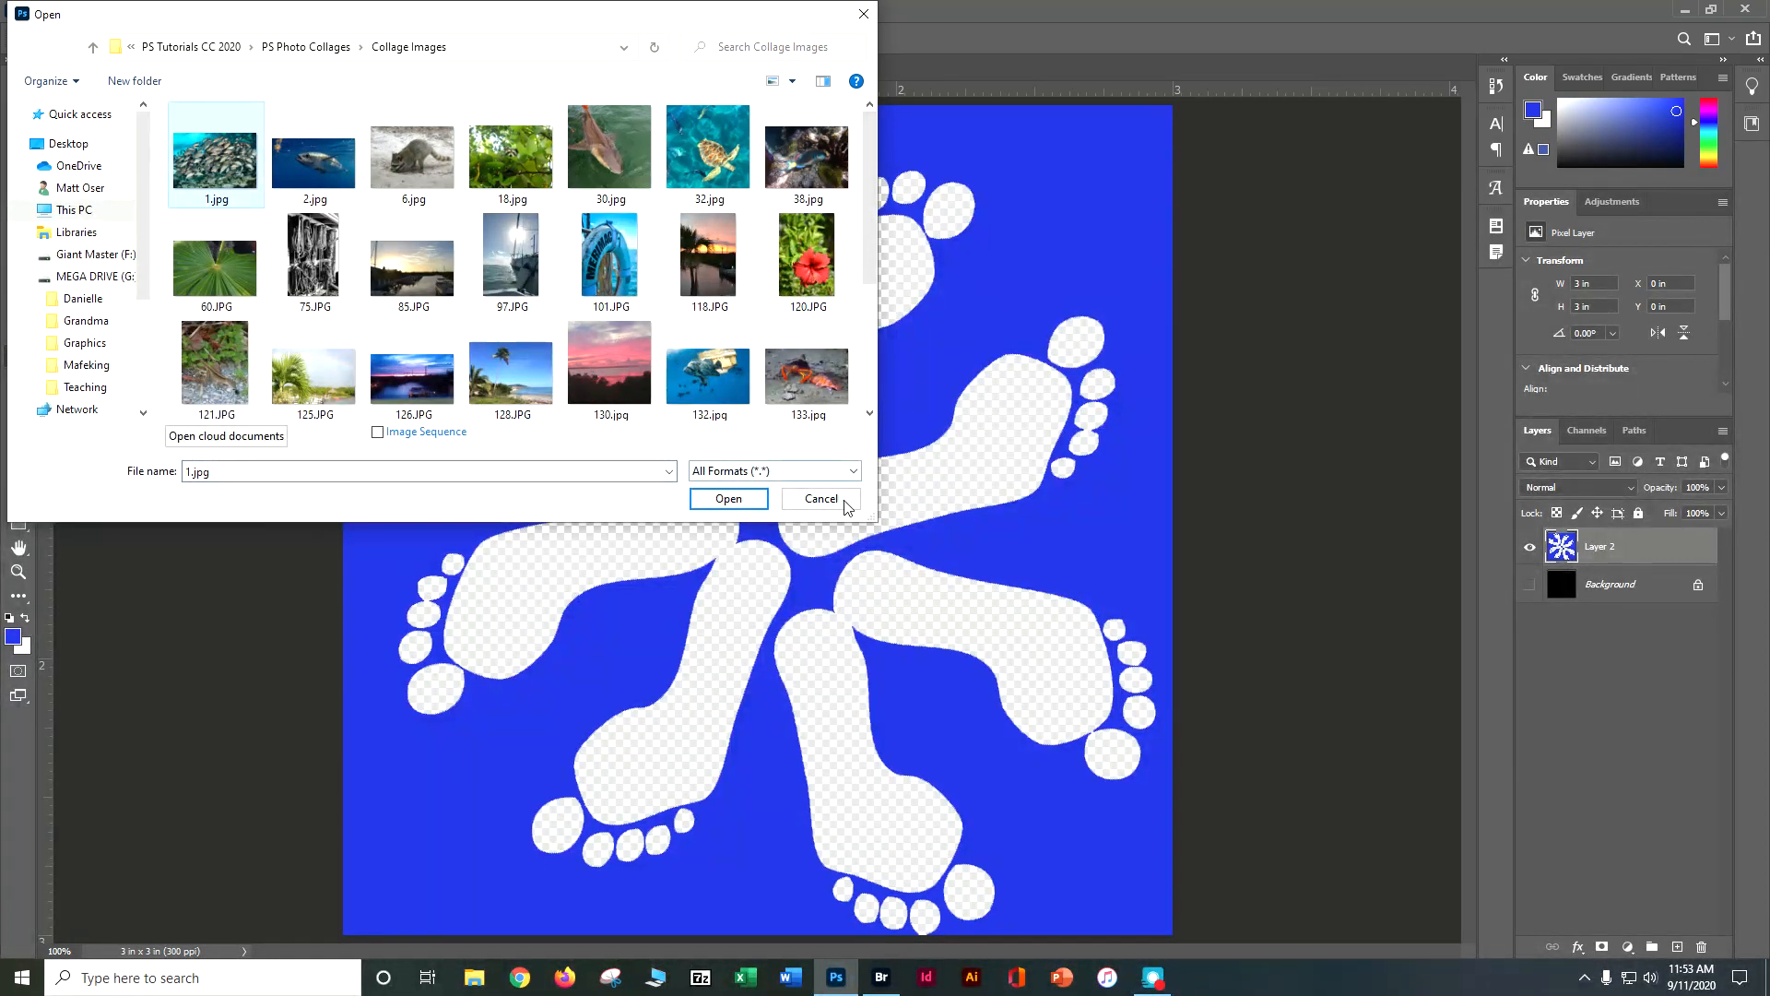
click(729, 498)
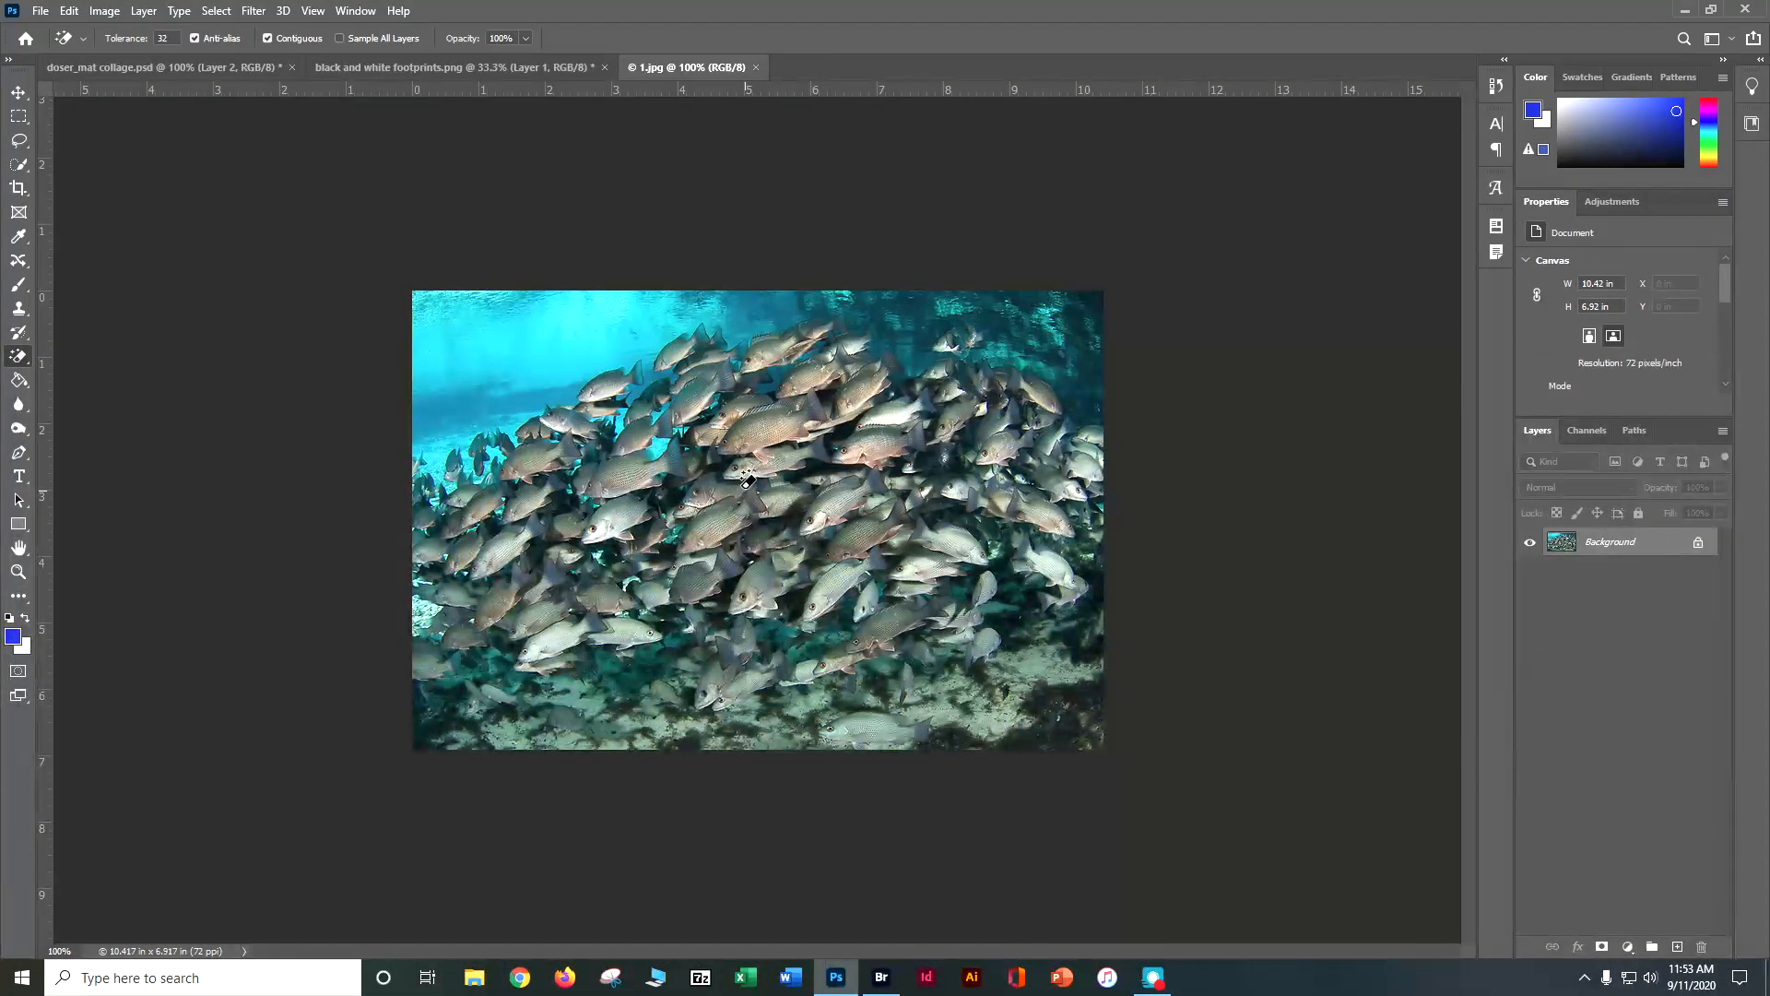
- Apply Auto Tone and Auto Color to the fish photo
click(104, 10)
click(120, 72)
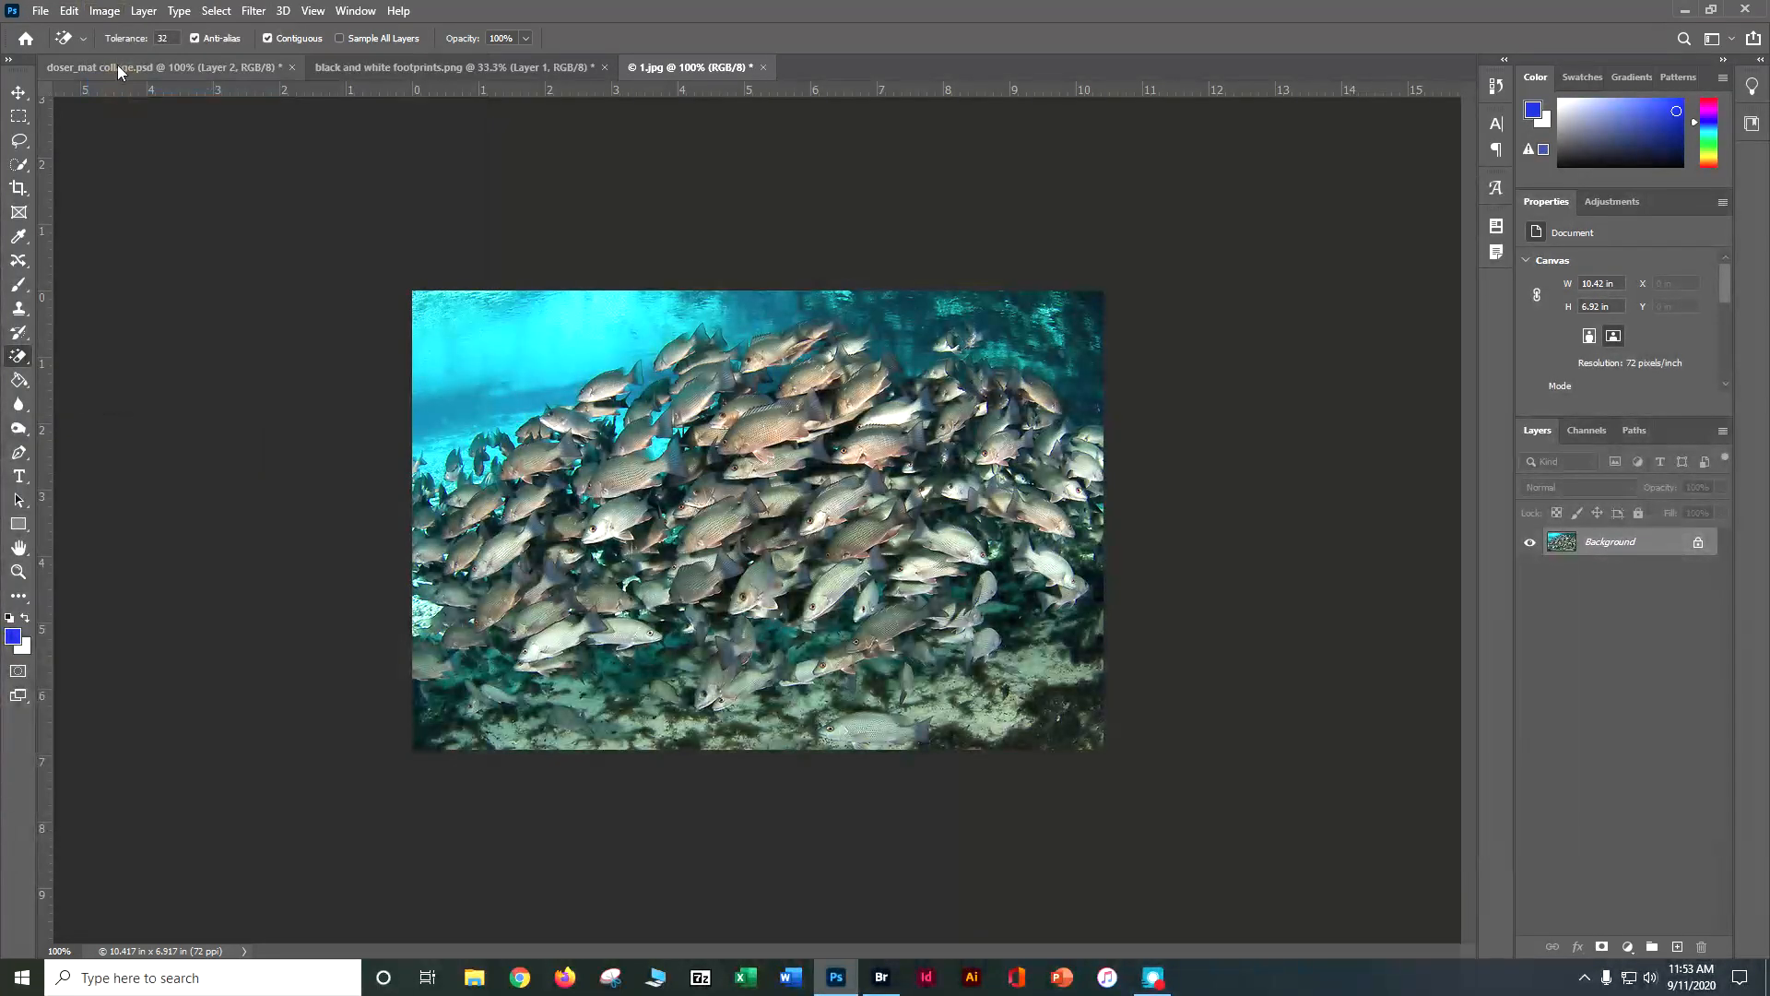
click(104, 10)
click(128, 103)
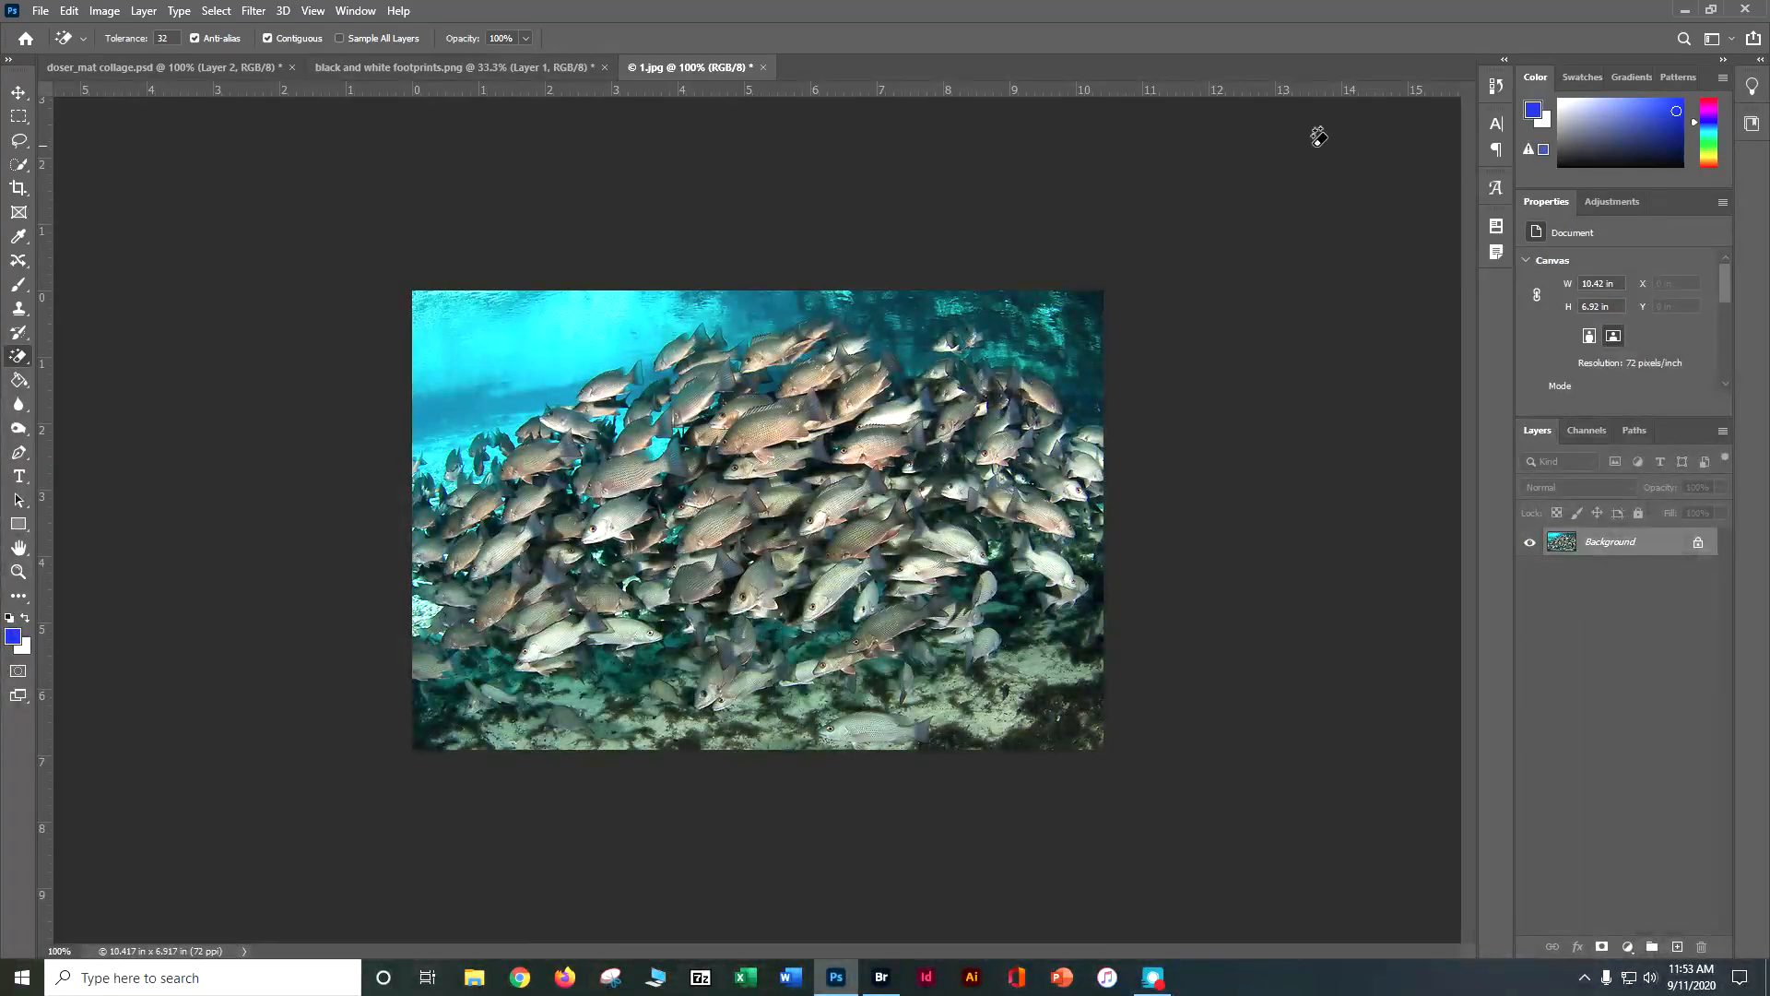
- Add a Levels adjustment layer, sample the black point from a dark gap beside the fish, and flatten the image
click(1617, 201)
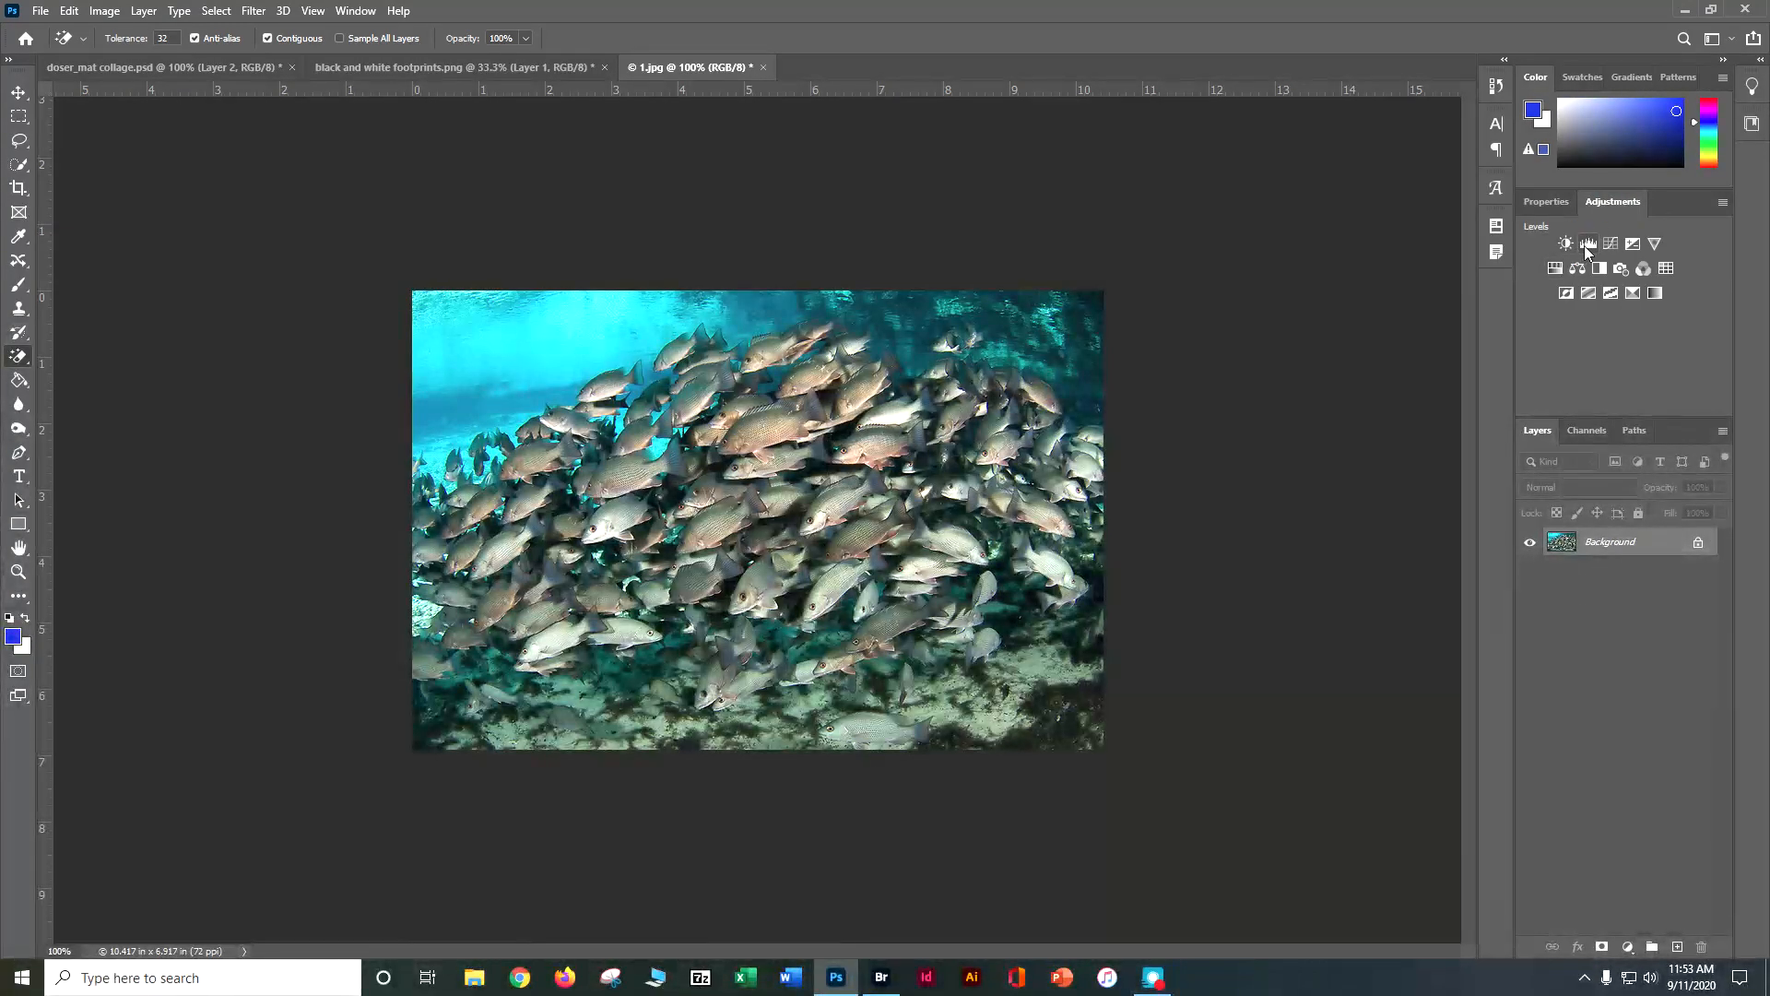
click(1588, 244)
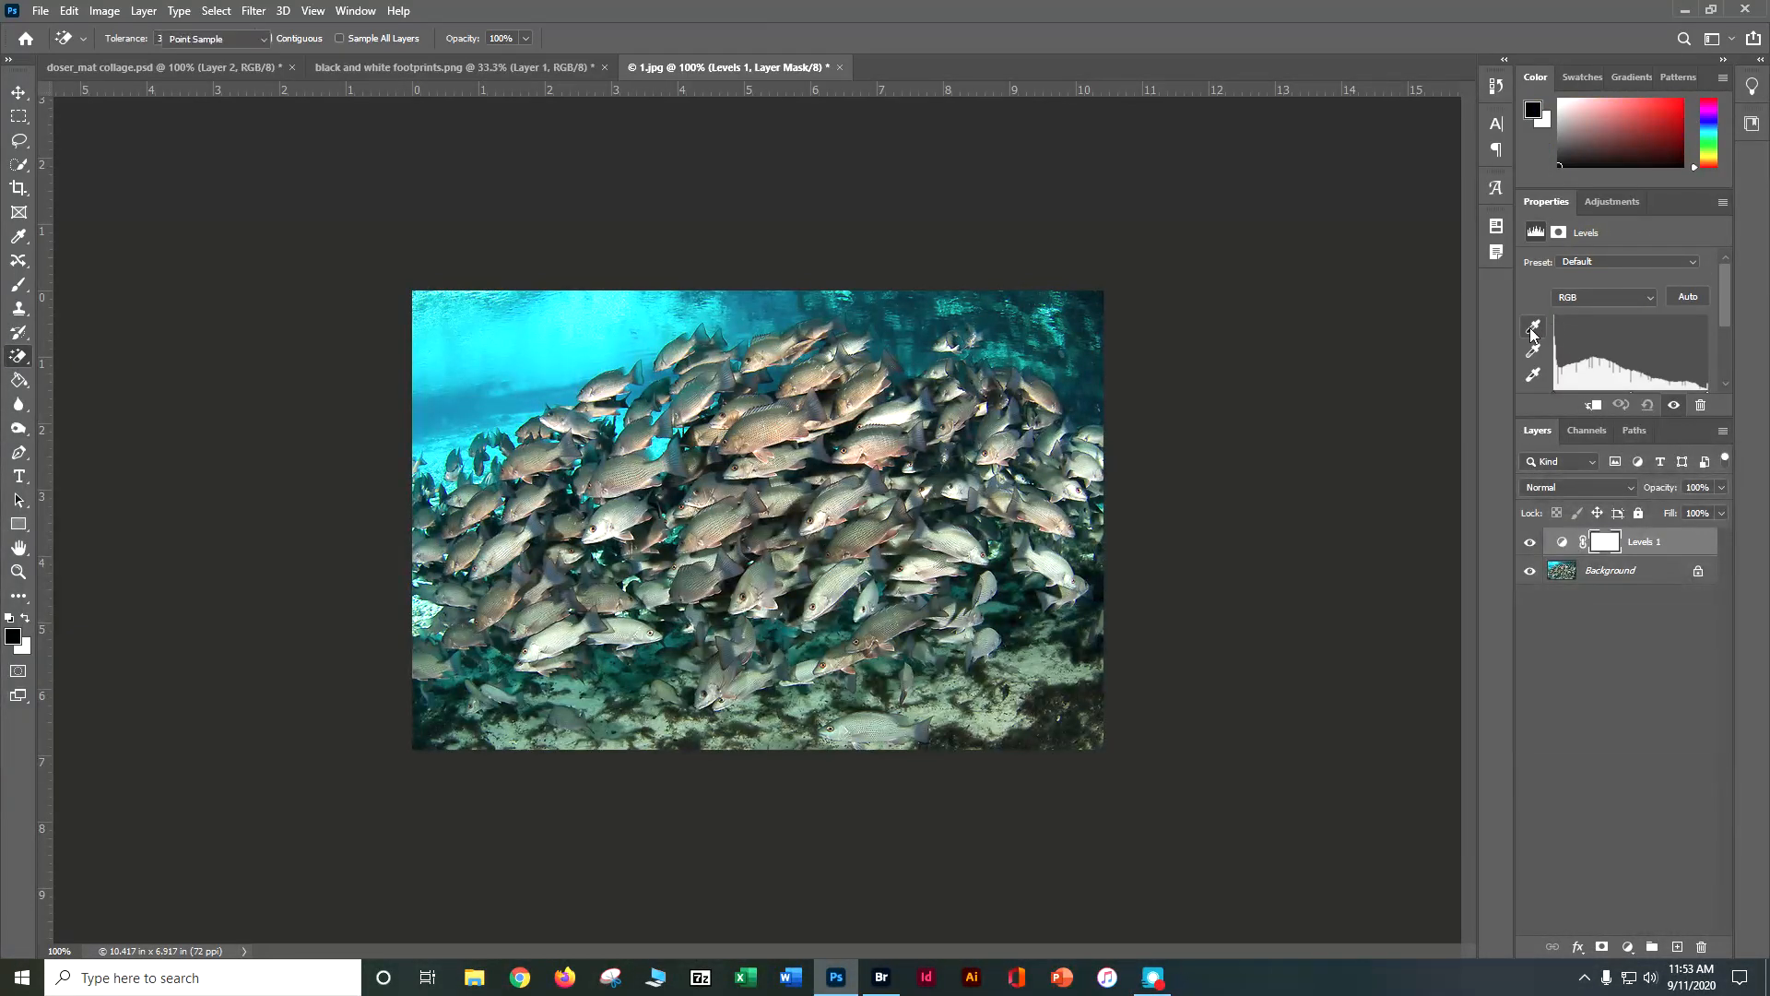
click(1535, 330)
click(1019, 583)
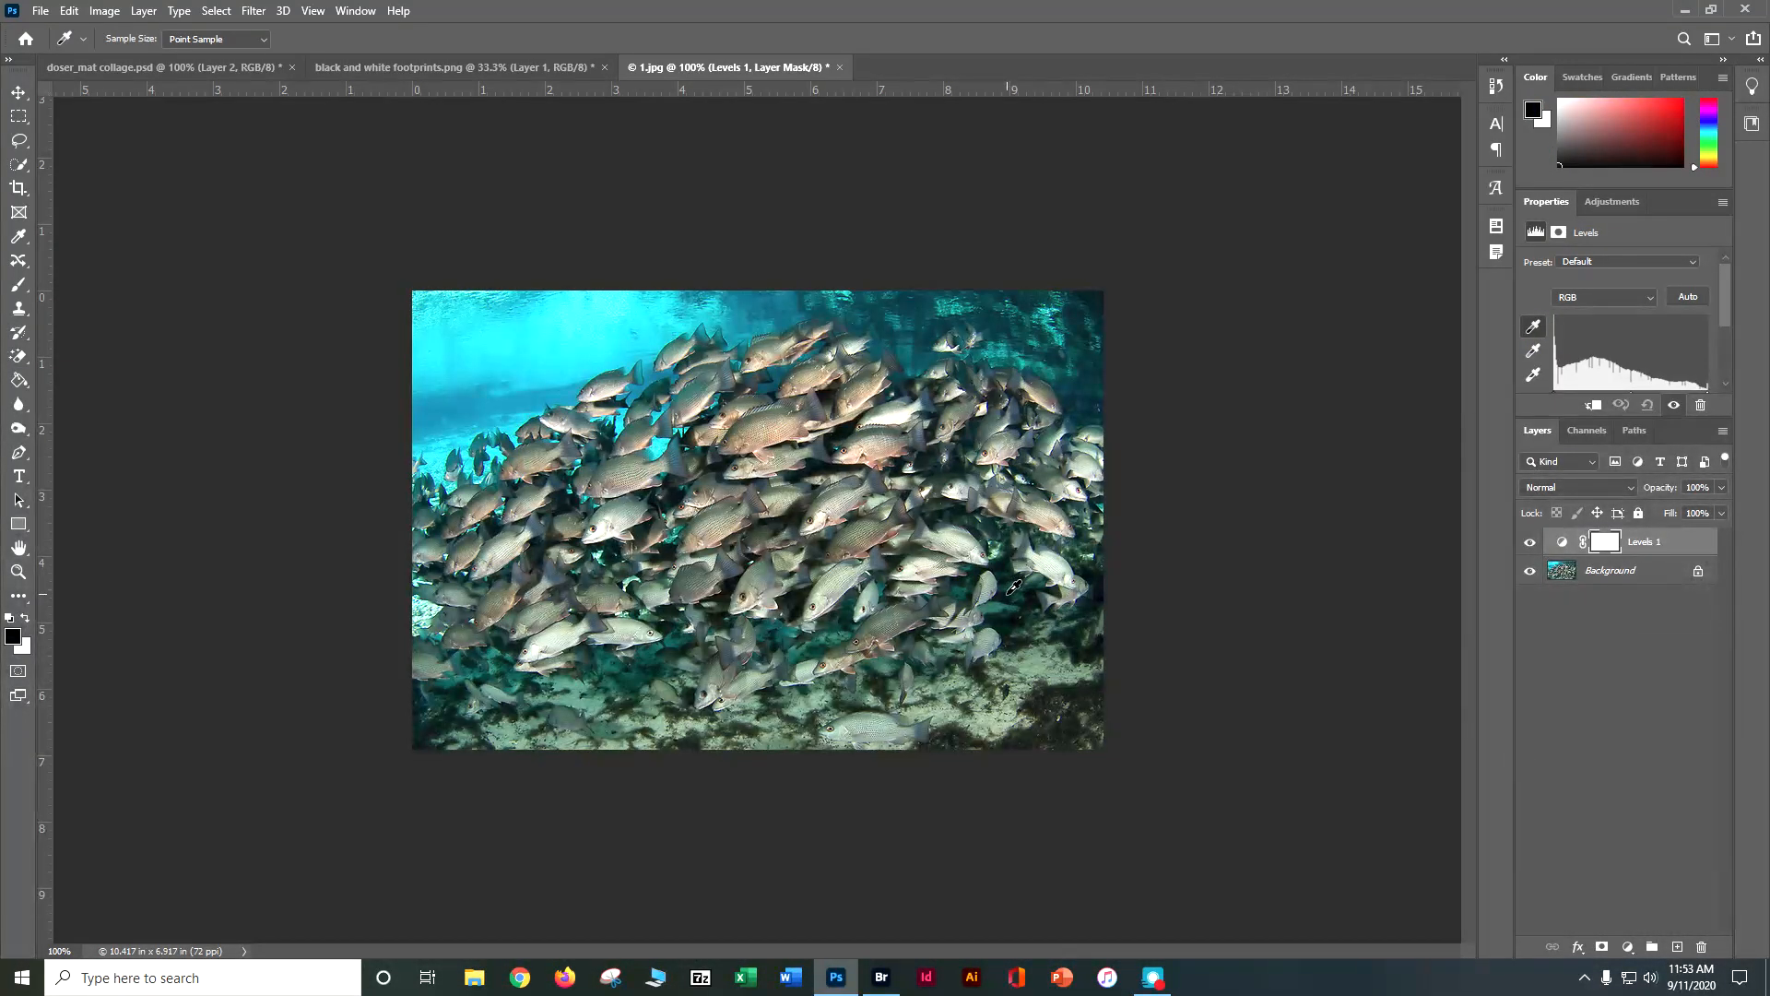
click(1011, 591)
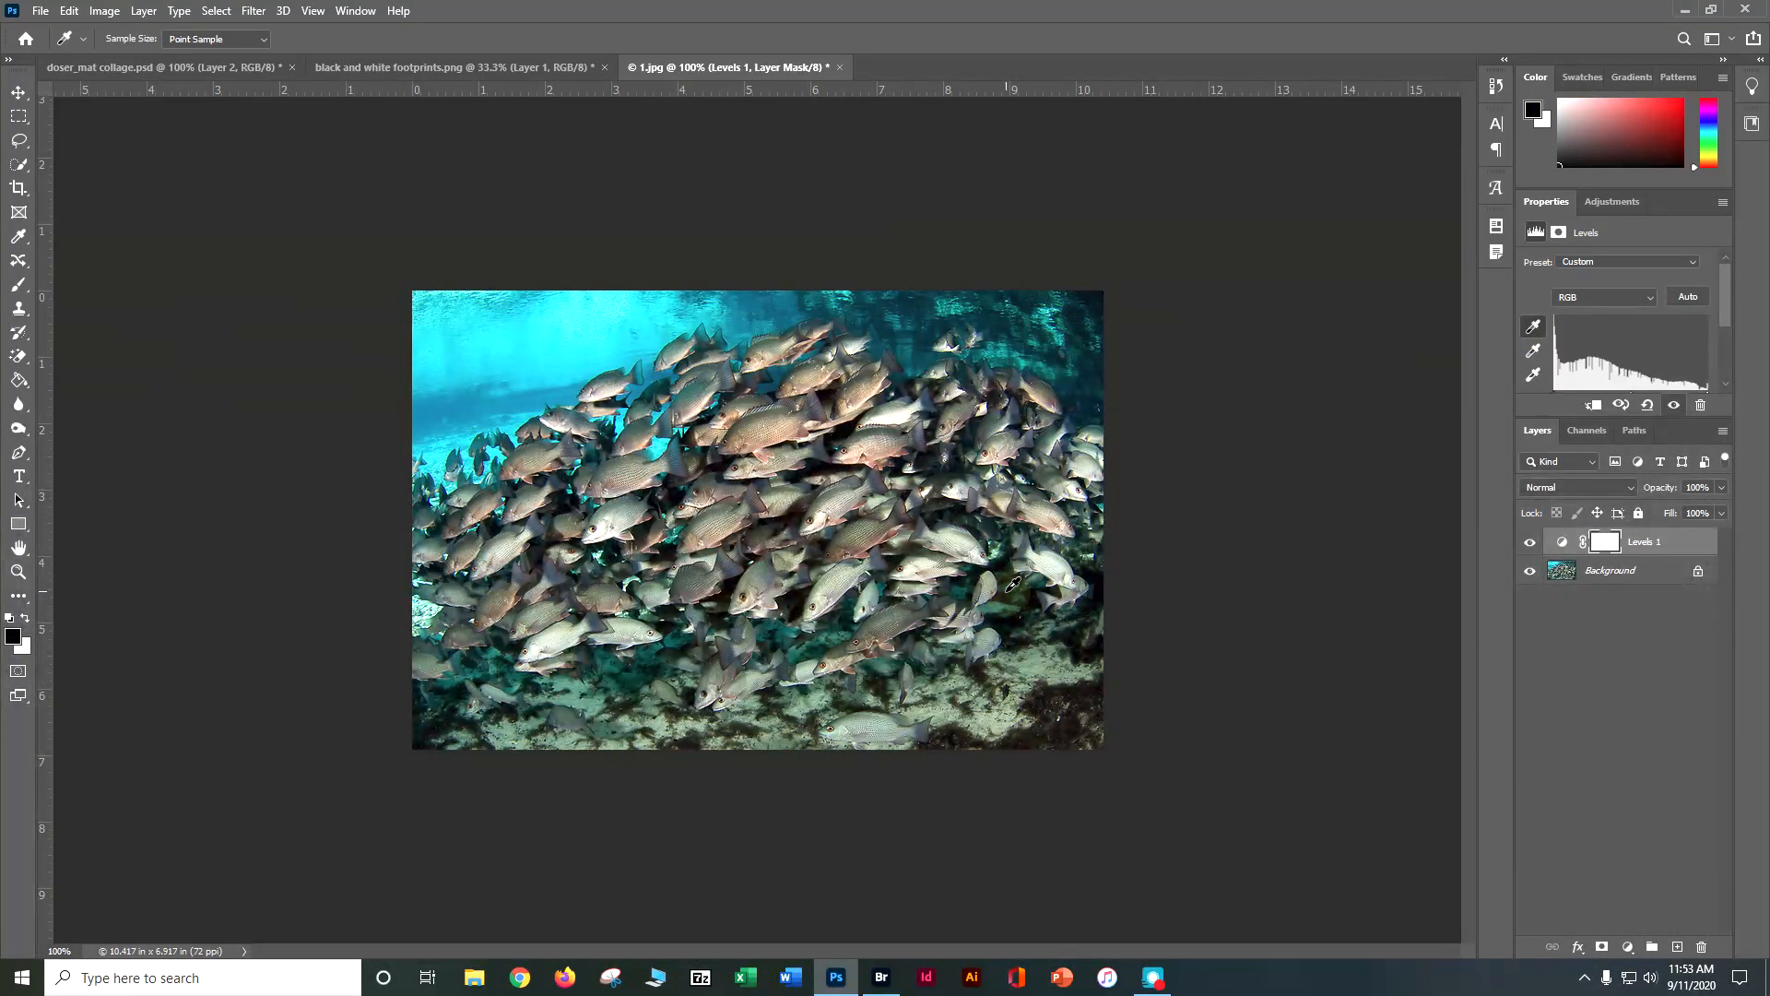
right_click(1638, 543)
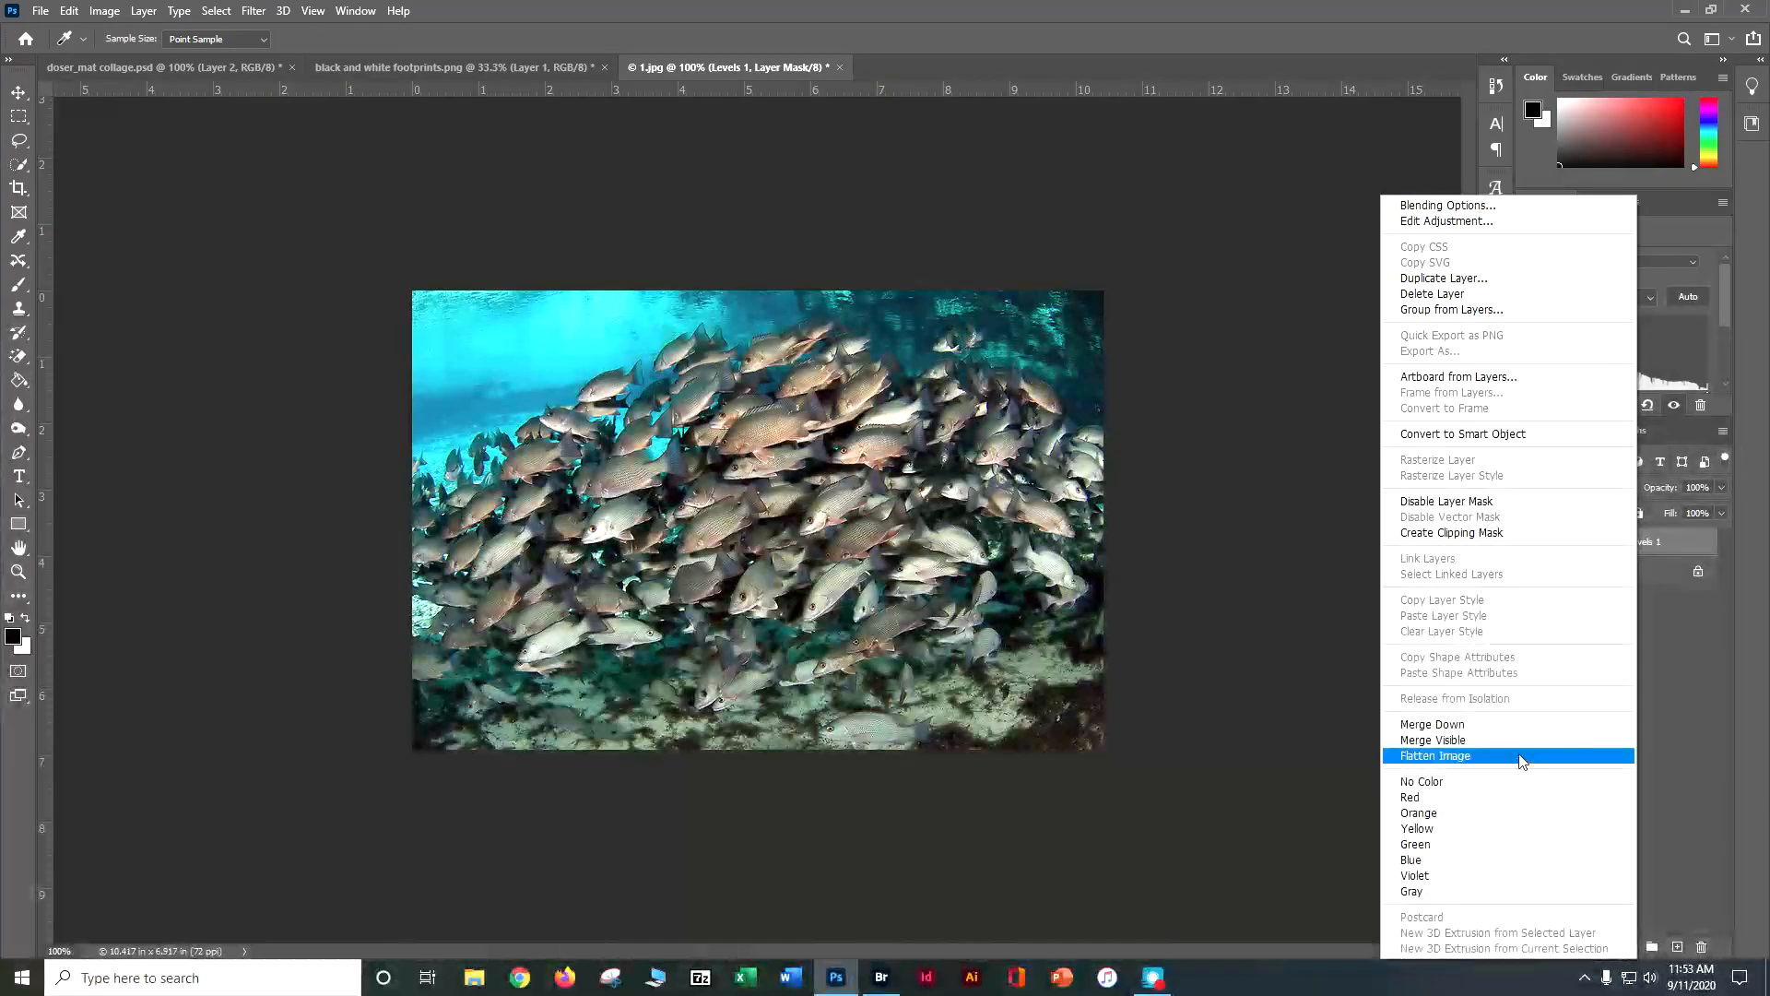
click(1520, 755)
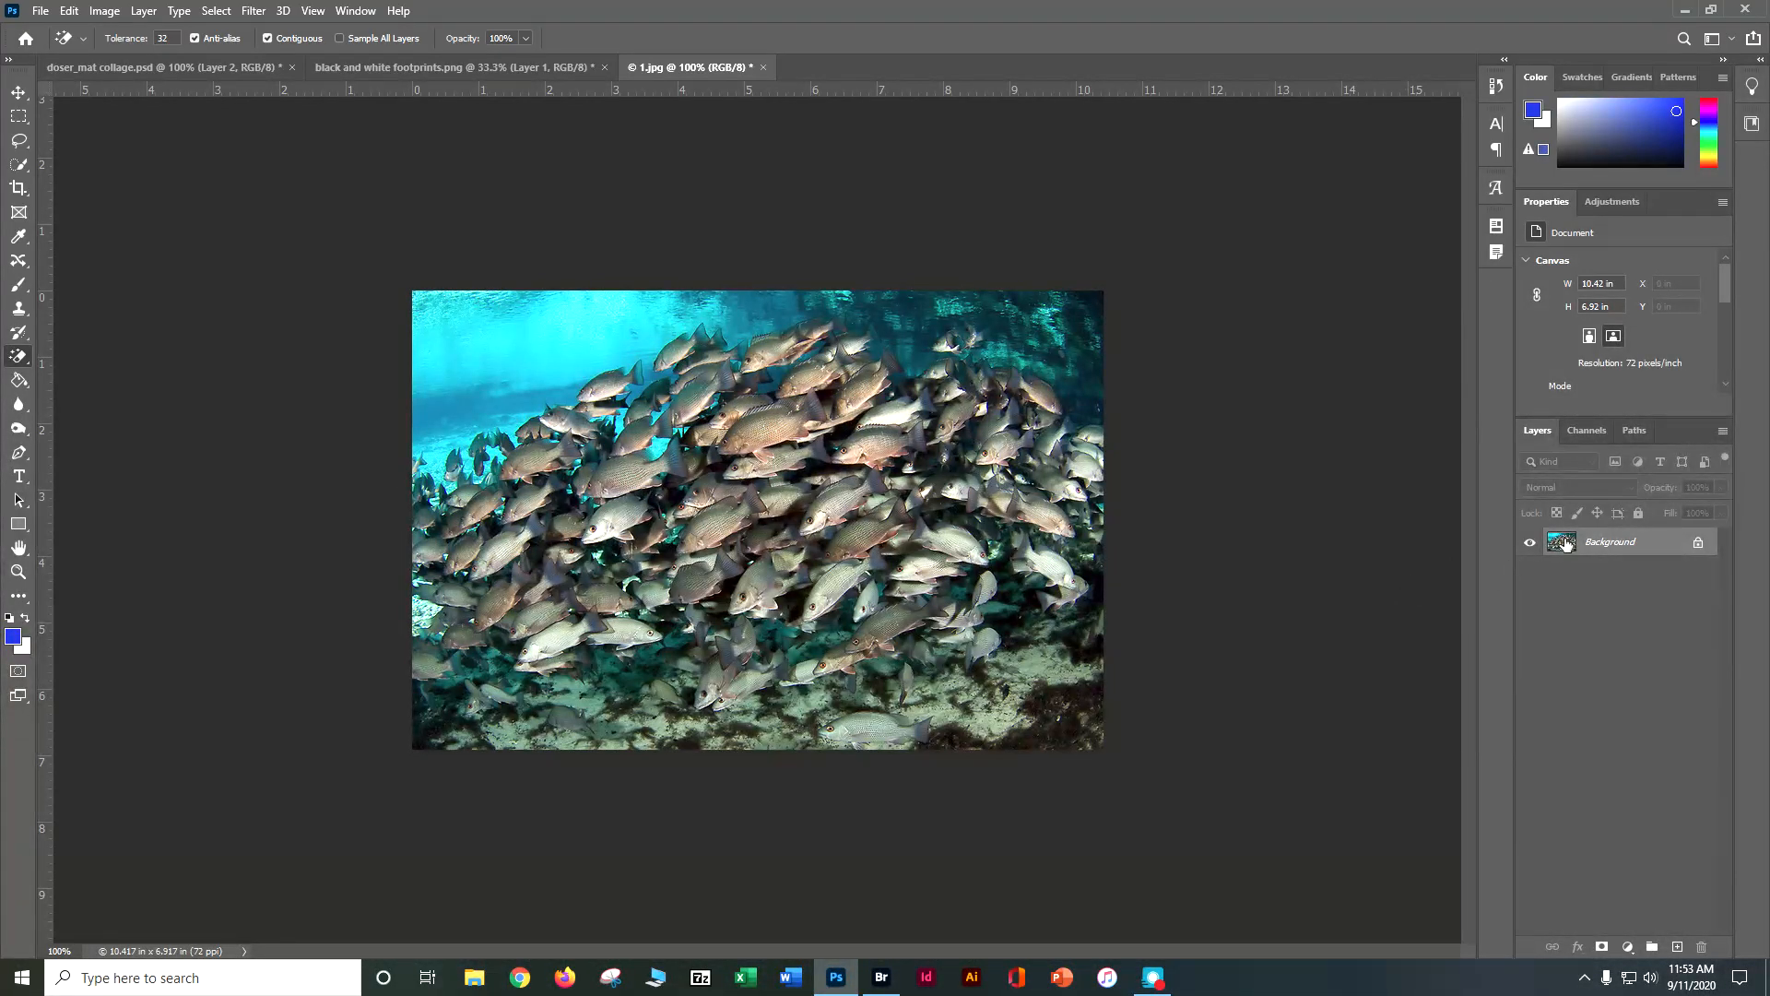
- Copy the fish photo into the doser_mat collage document and place its layer beneath the blue footprints layer
drag(1565, 544, 501, 421)
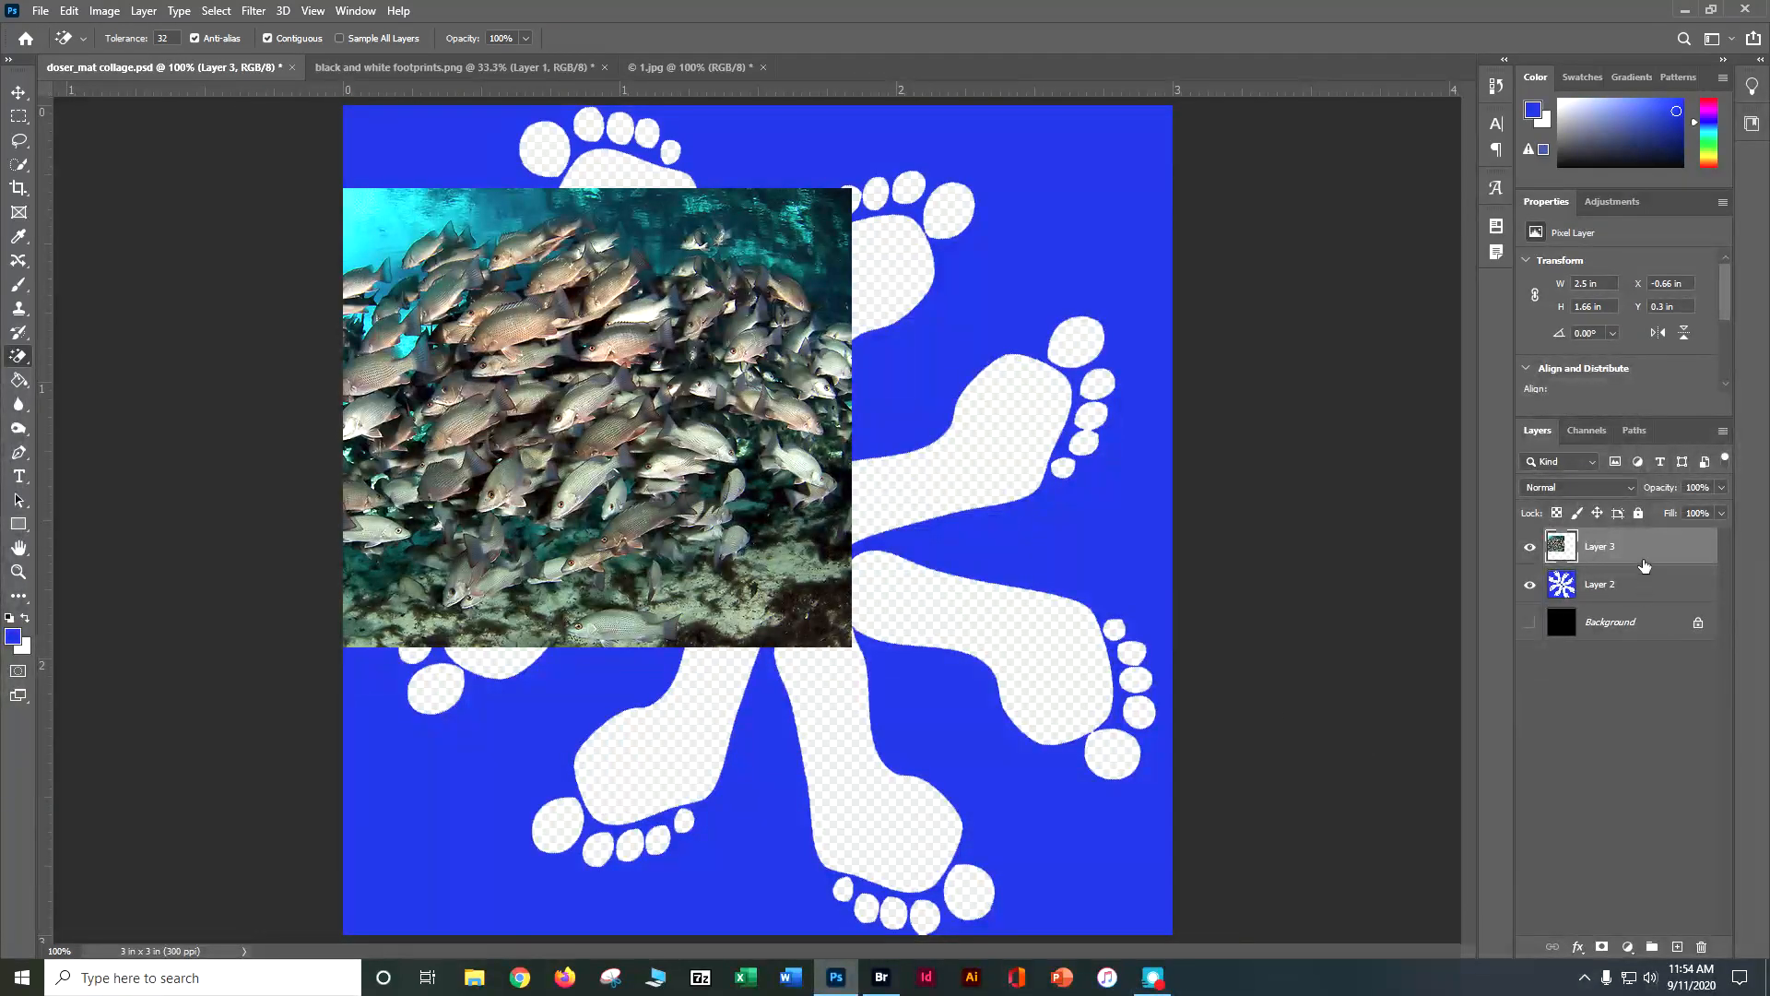
drag(1644, 544, 1660, 593)
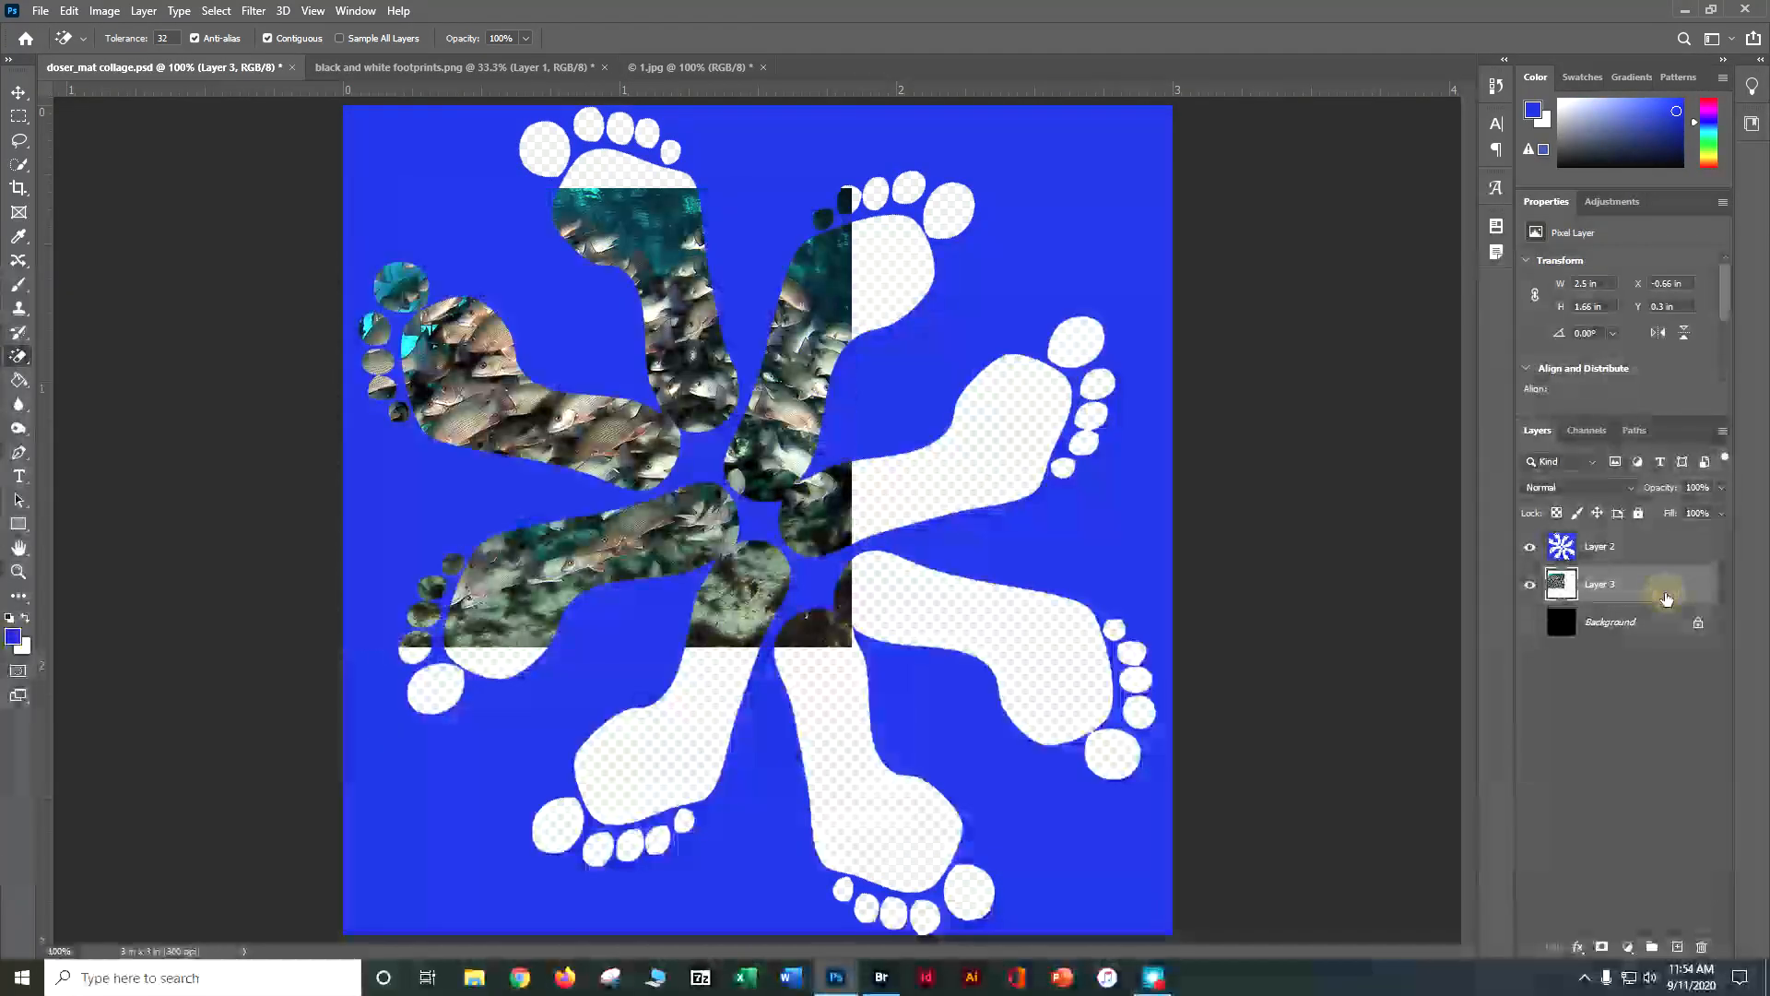
click(1578, 553)
click(1581, 587)
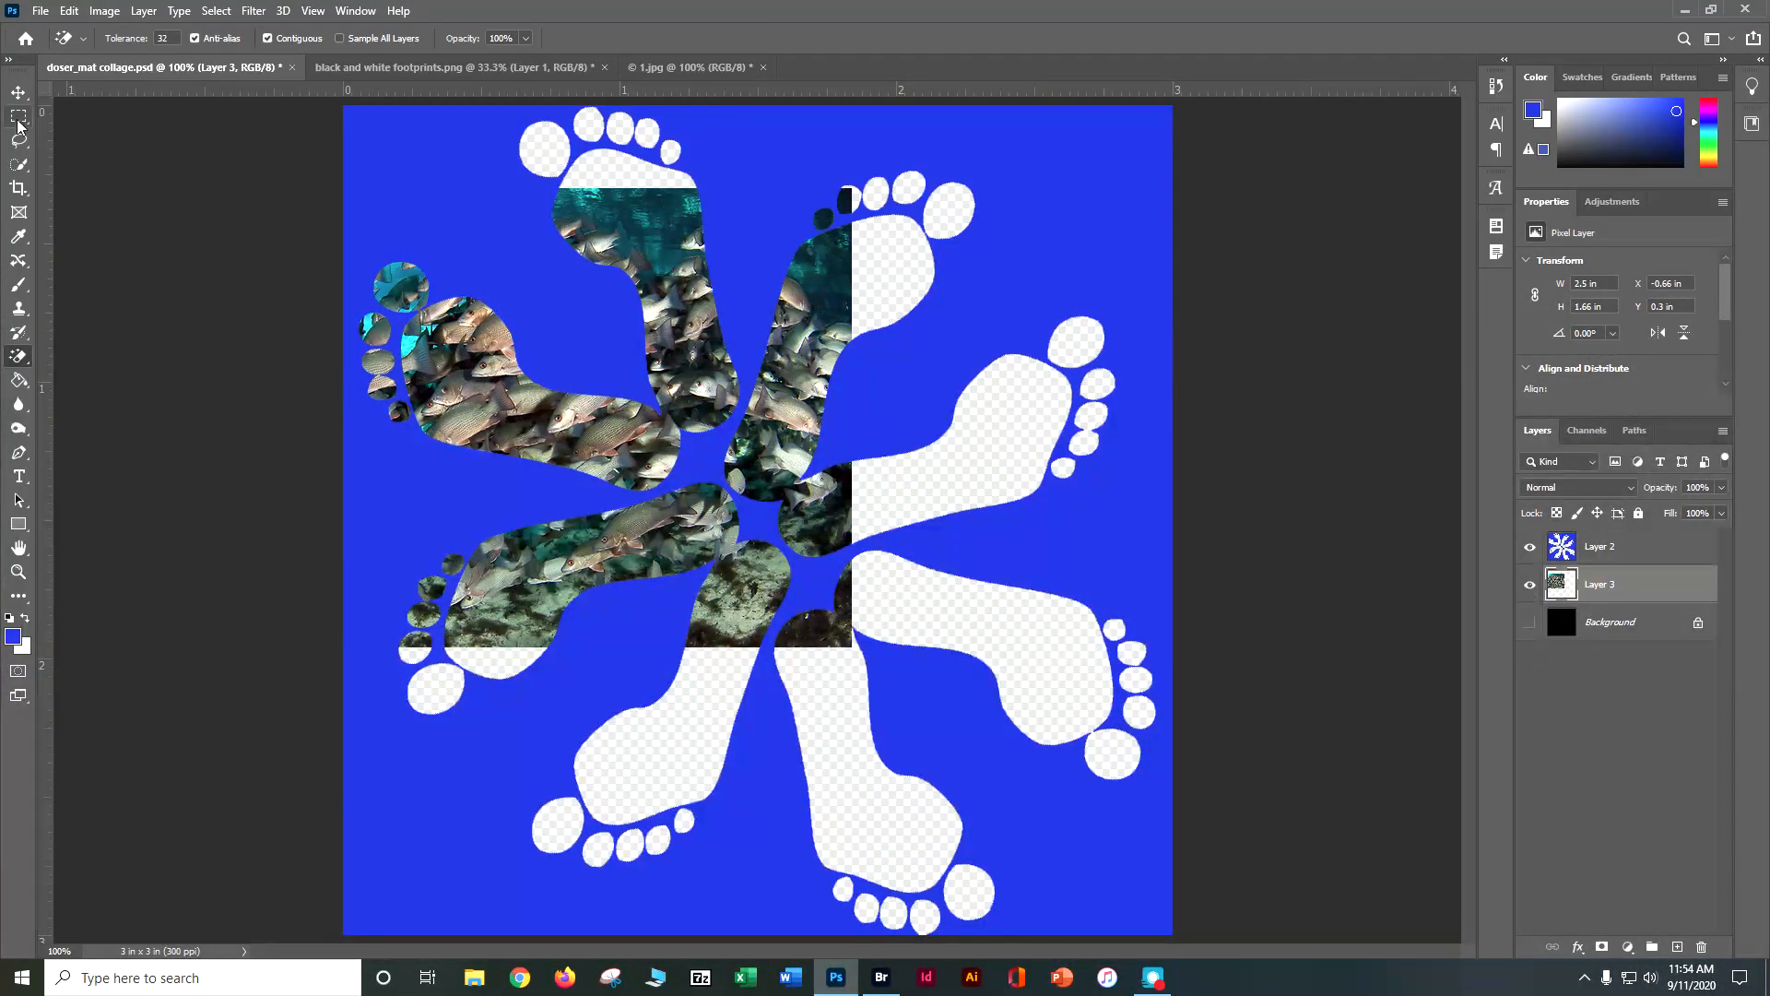
- Move the fish photo up to about X -0.56 in, Y -0.03 in so it fills the two upper-left footprints, and deselect it
click(18, 92)
drag(645, 265, 678, 187)
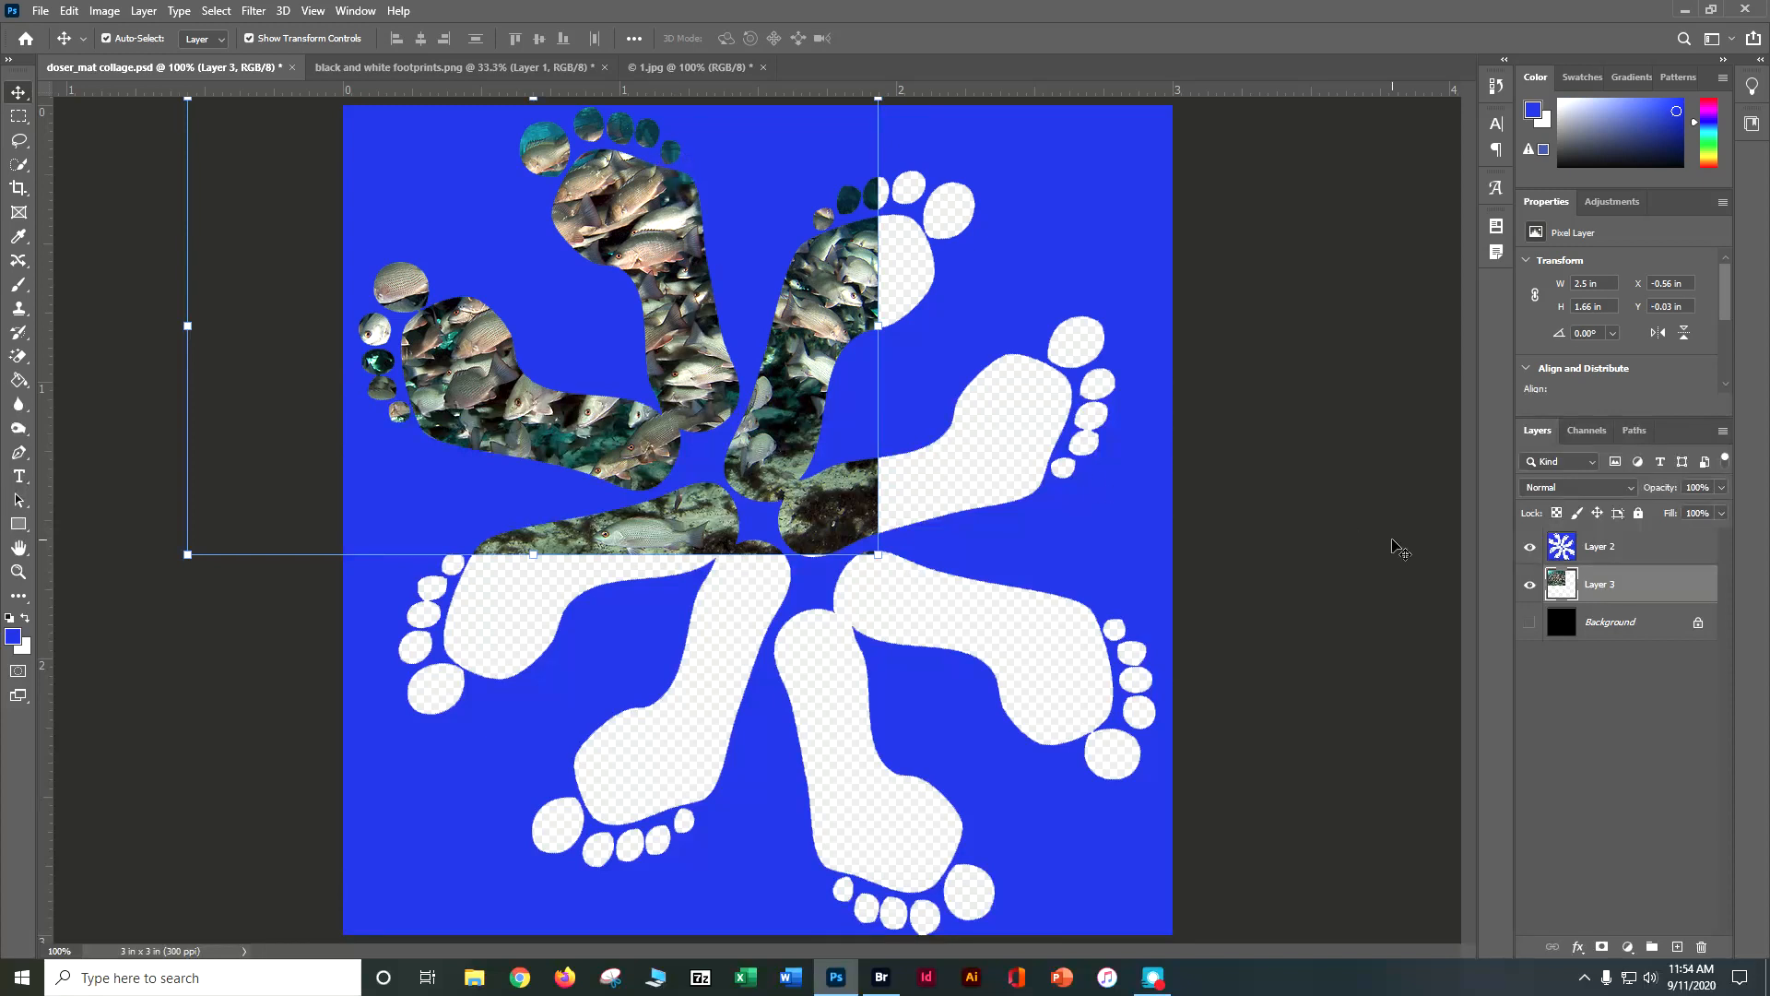
click(1362, 578)
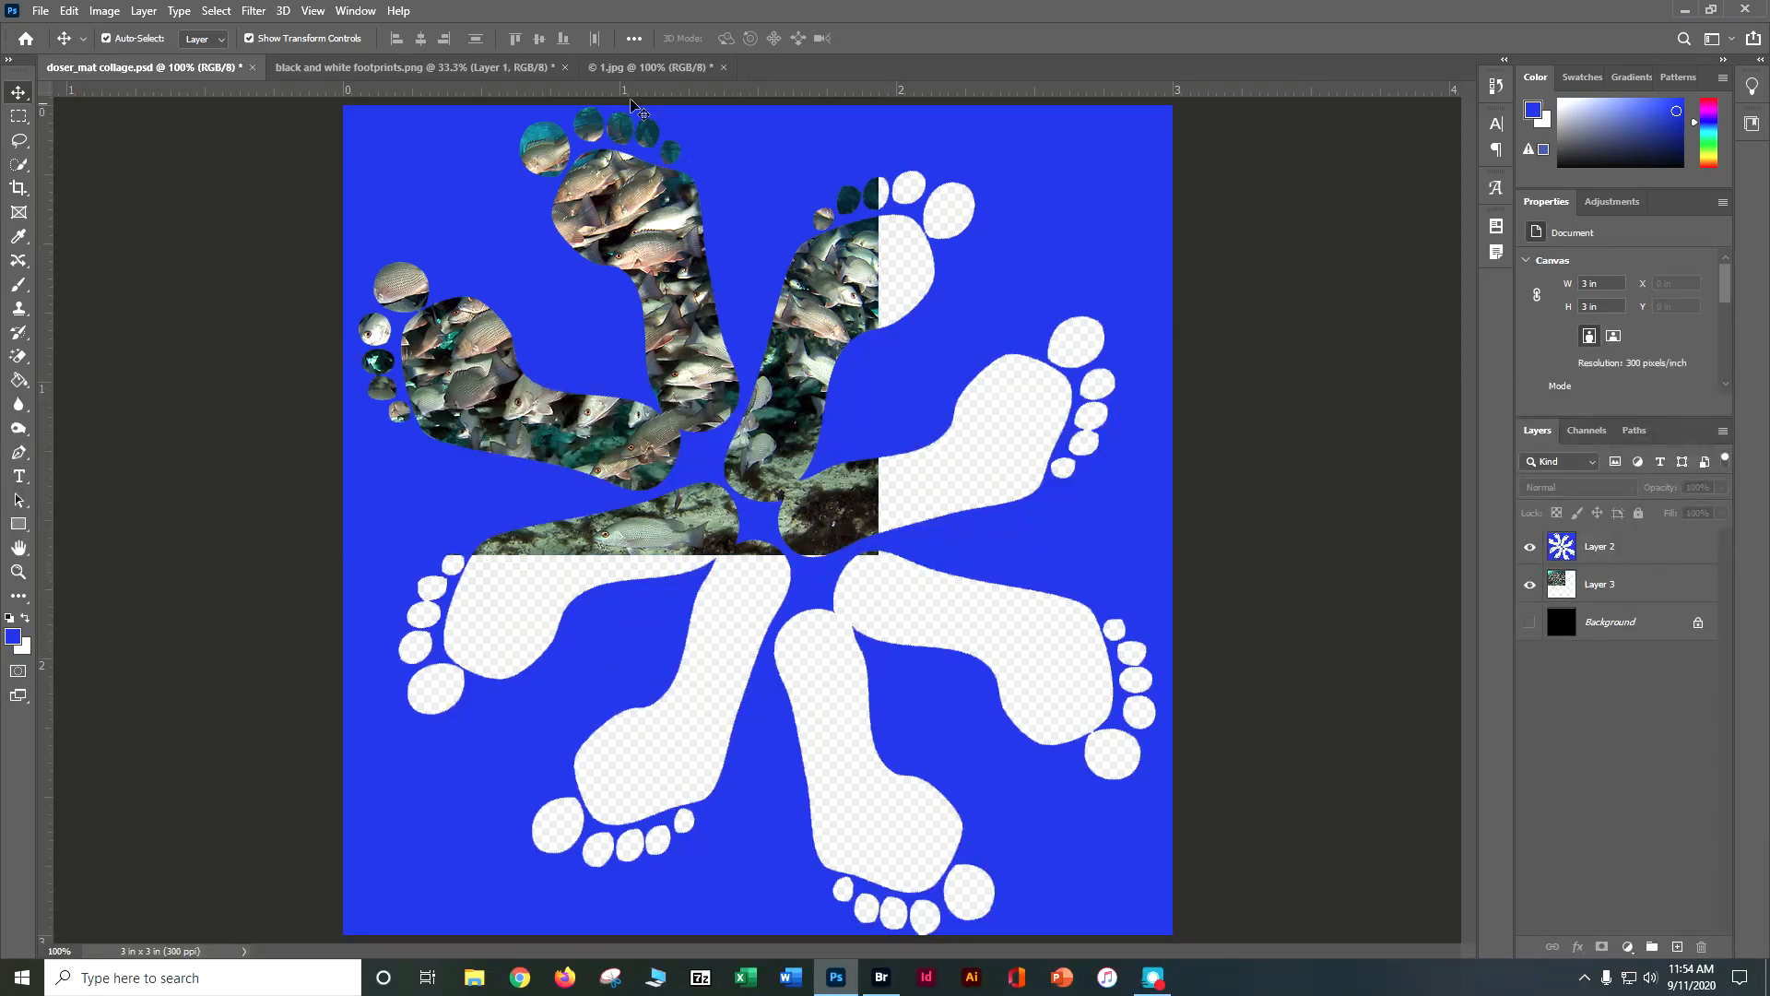
- Marquee an area about 0.97 x 0.85 in around the upper-right footprint's toes and delete the fish photo inside it on Layer 3
click(17, 117)
click(50, 121)
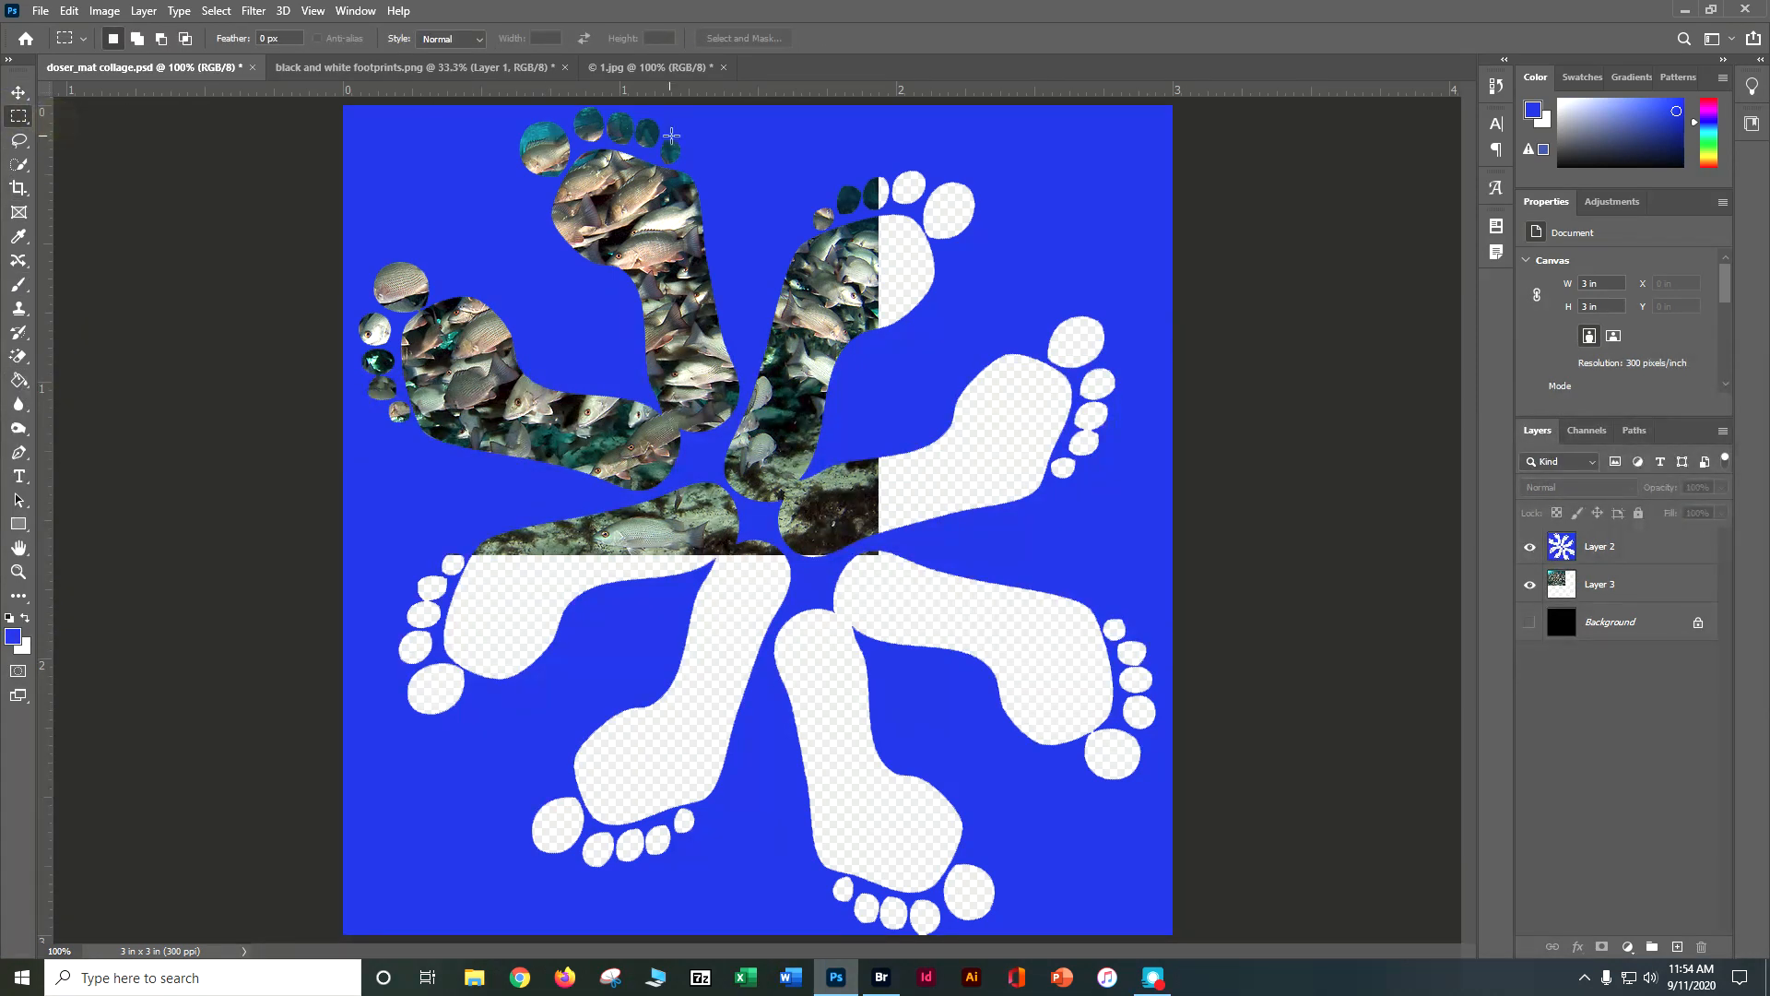
drag(733, 106, 1003, 340)
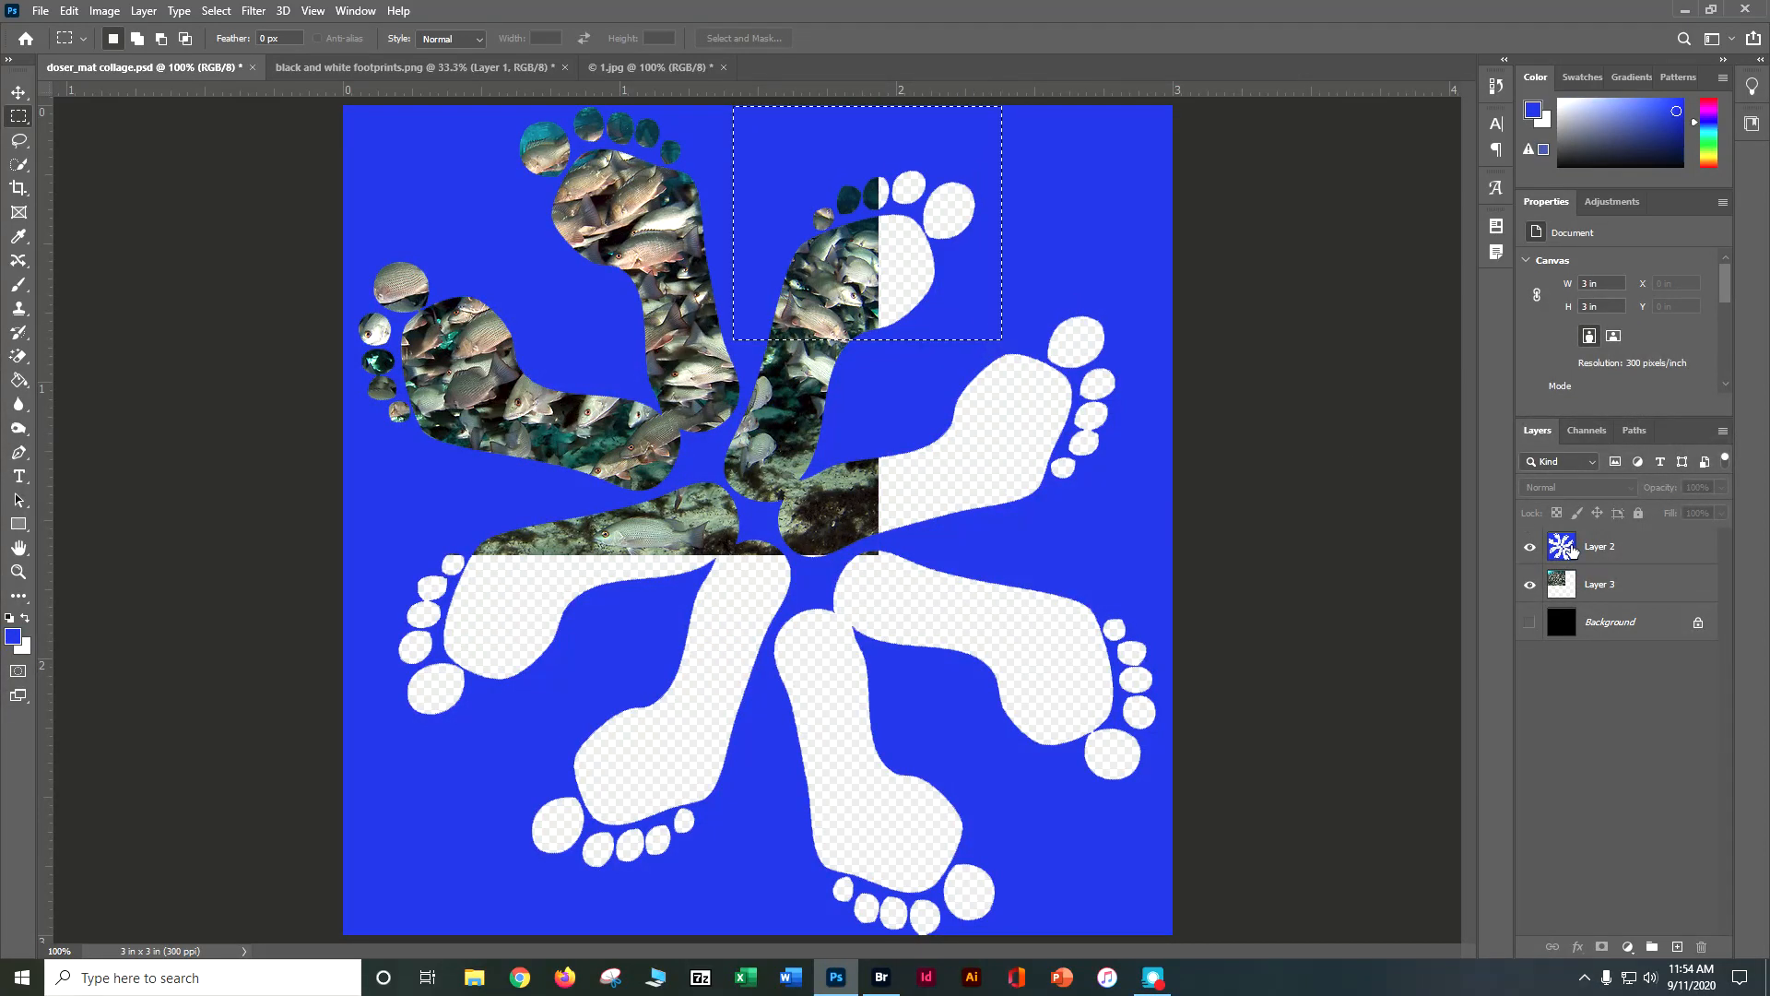
click(1604, 590)
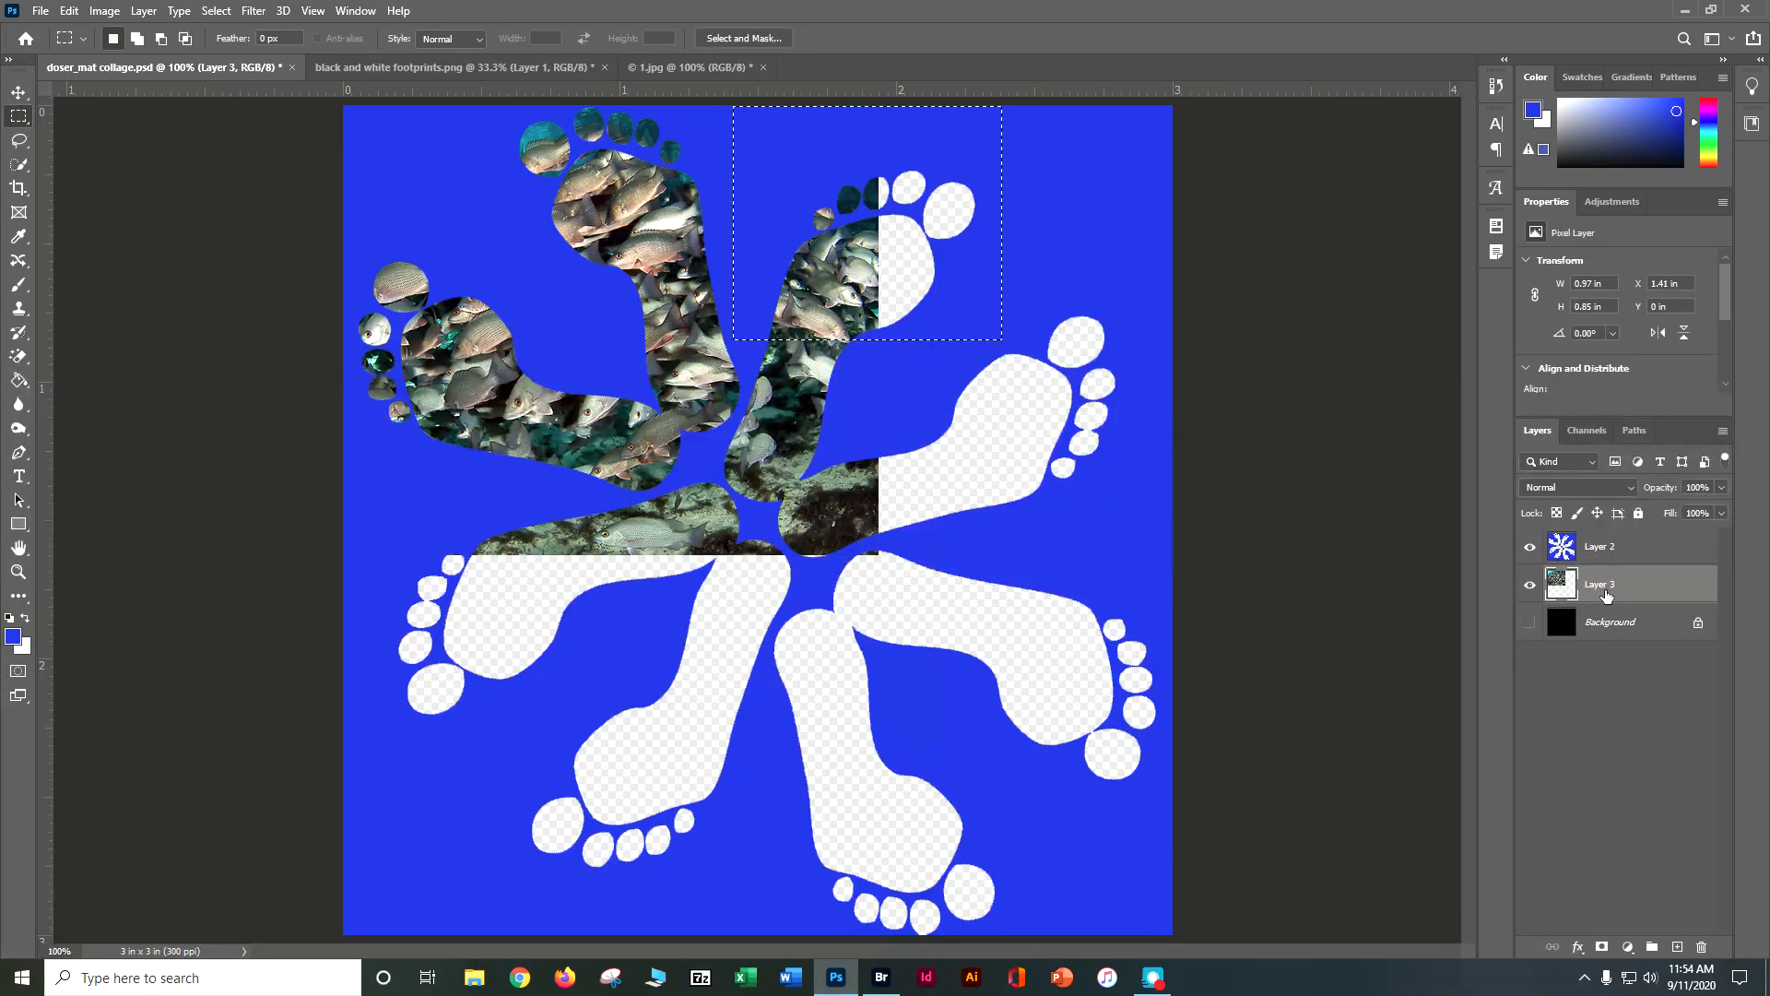
key(Delete)
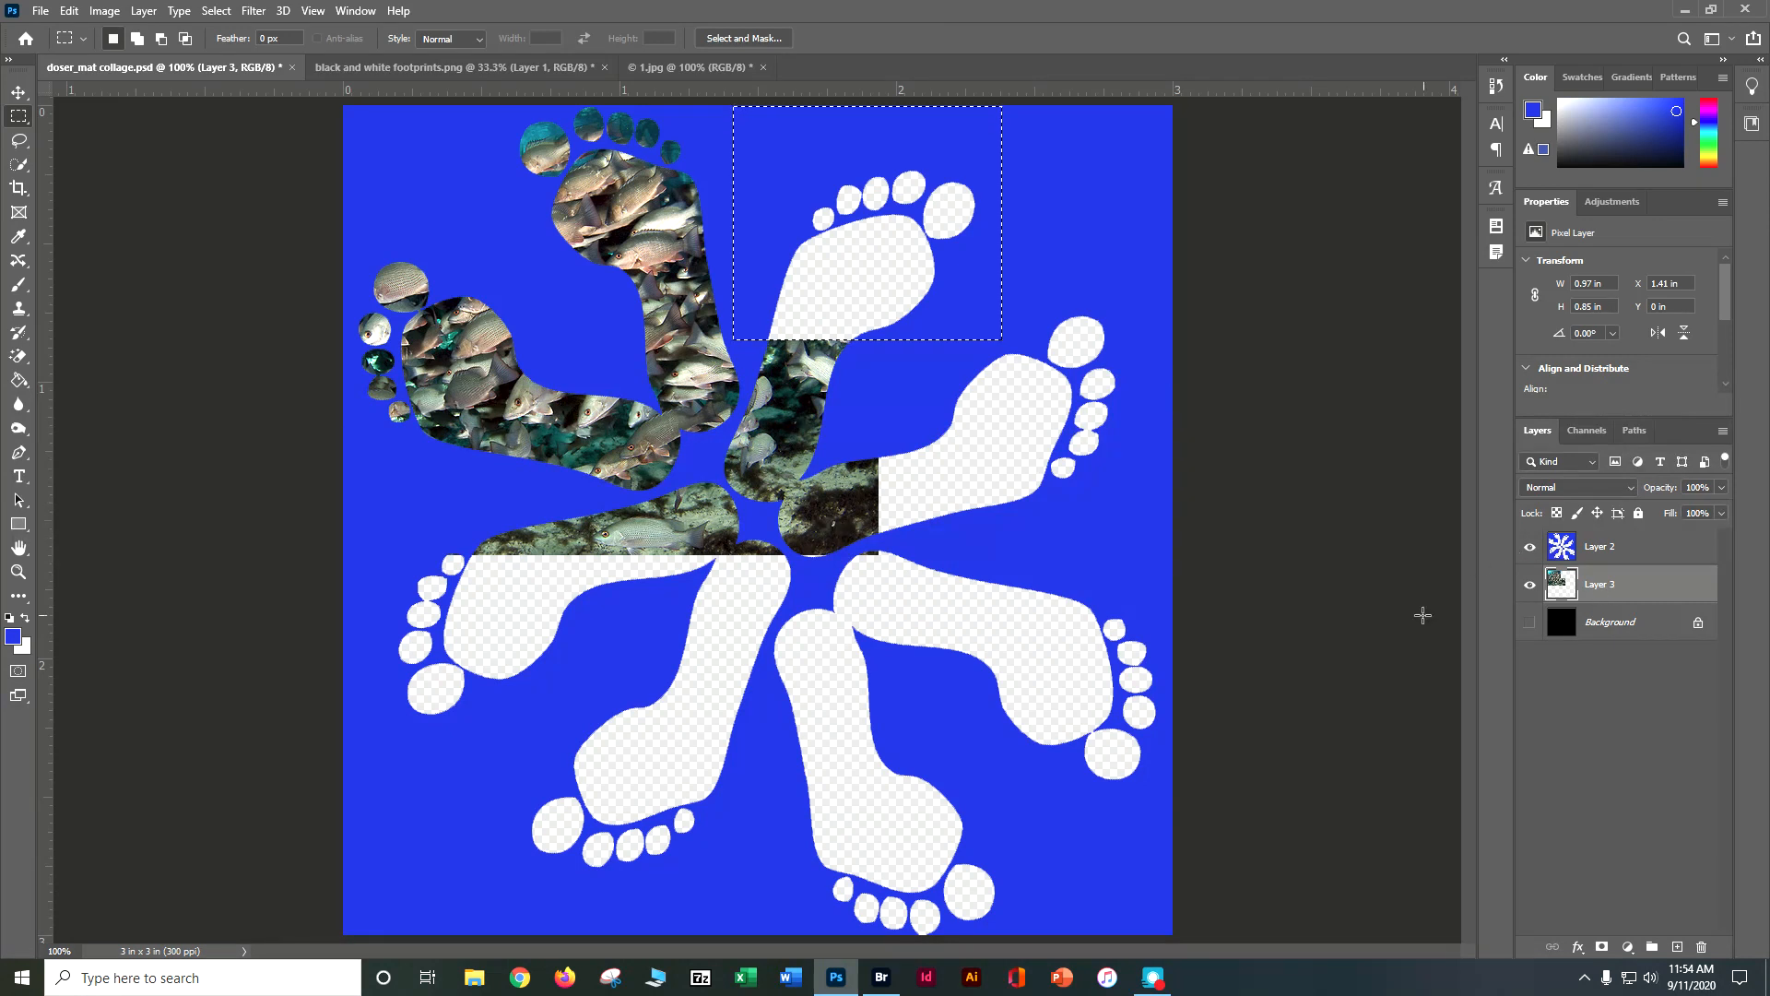
- Delete the fish photo inside two marquee areas on Layer 3, about 0.84 x 1 in near the centre and 1.84 x 0.52 in over the left footprint
drag(756, 343, 987, 620)
key(Delete)
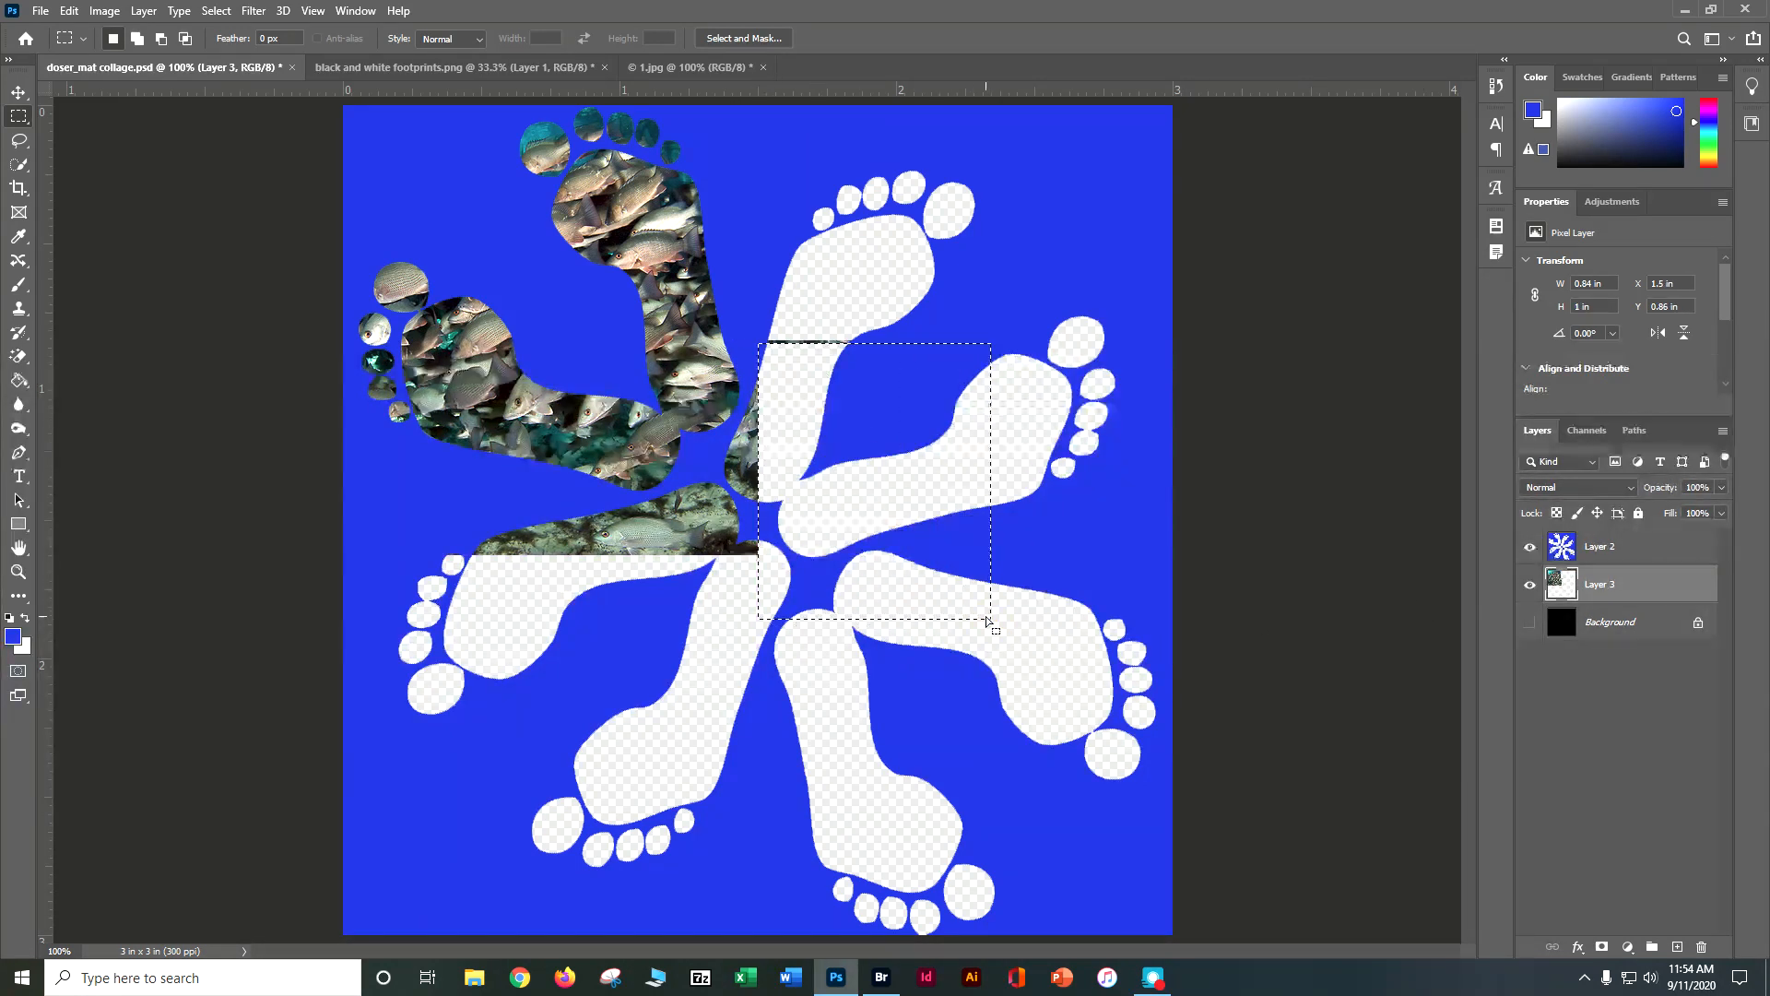
drag(379, 495, 887, 638)
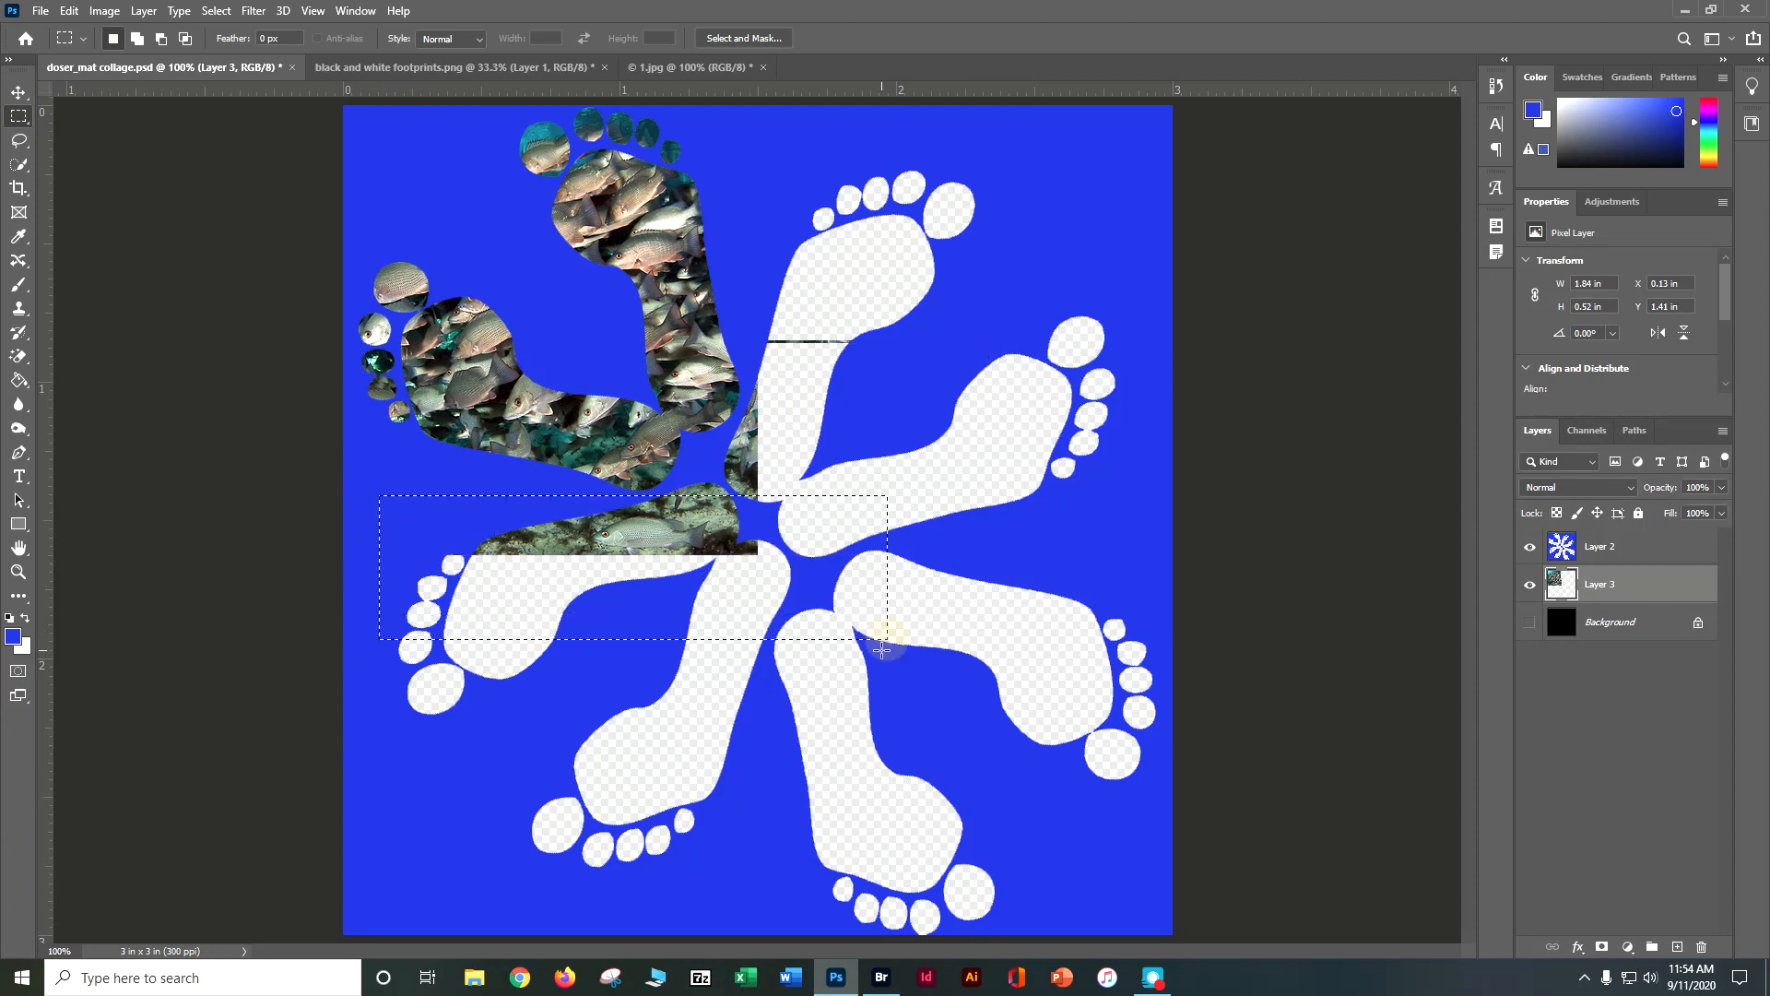
key(Delete)
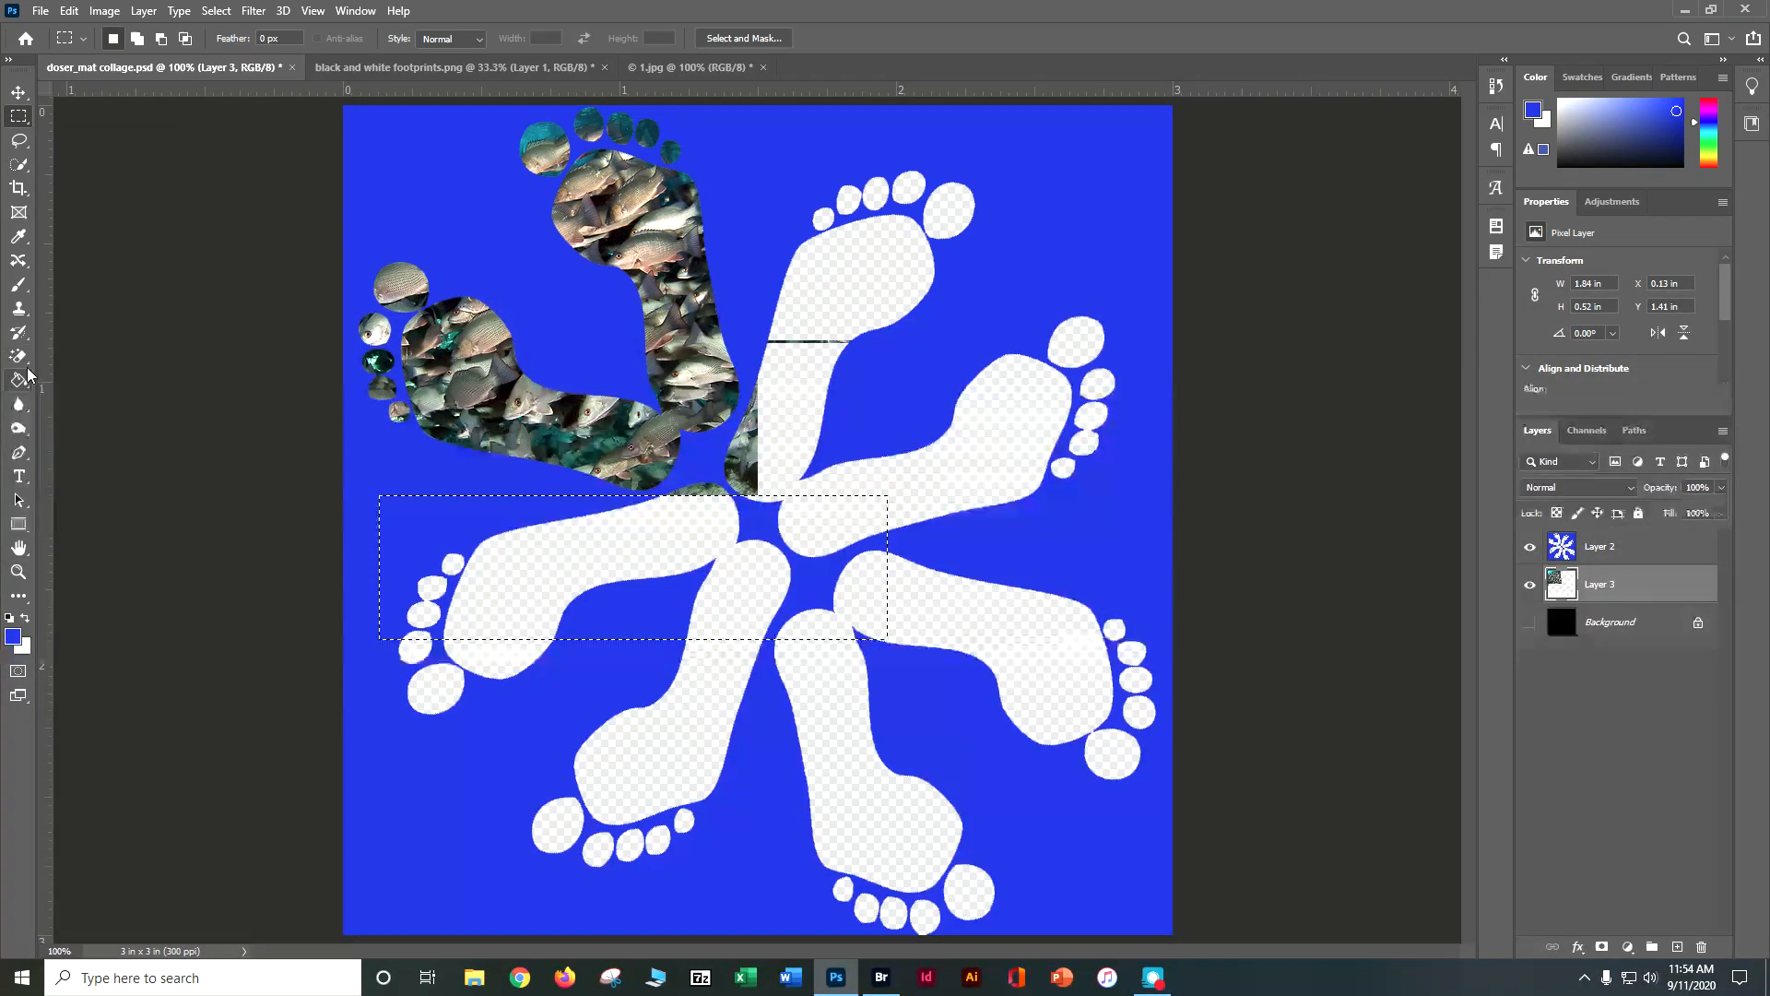
- Deselect and erase the leftover fish photo fragments on Layer 3 from the left footprint's heel and the upper-right footprint
right_click(19, 357)
click(92, 353)
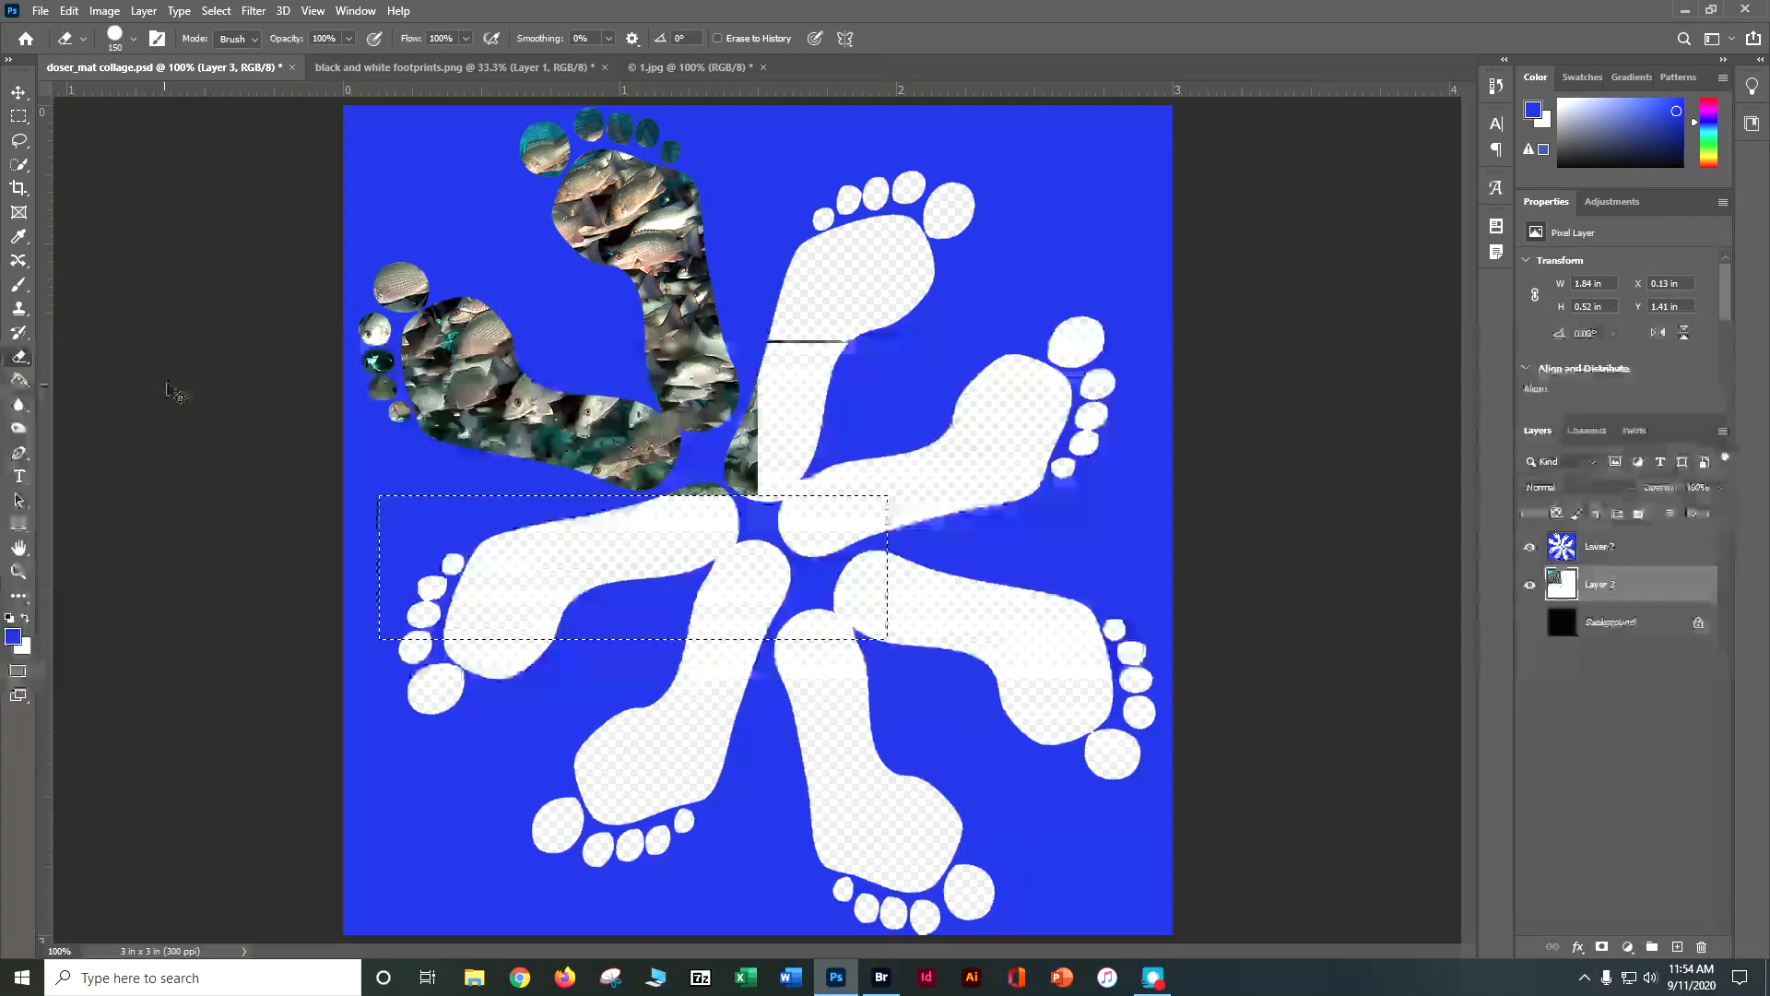
key(ctrl+d)
click(732, 525)
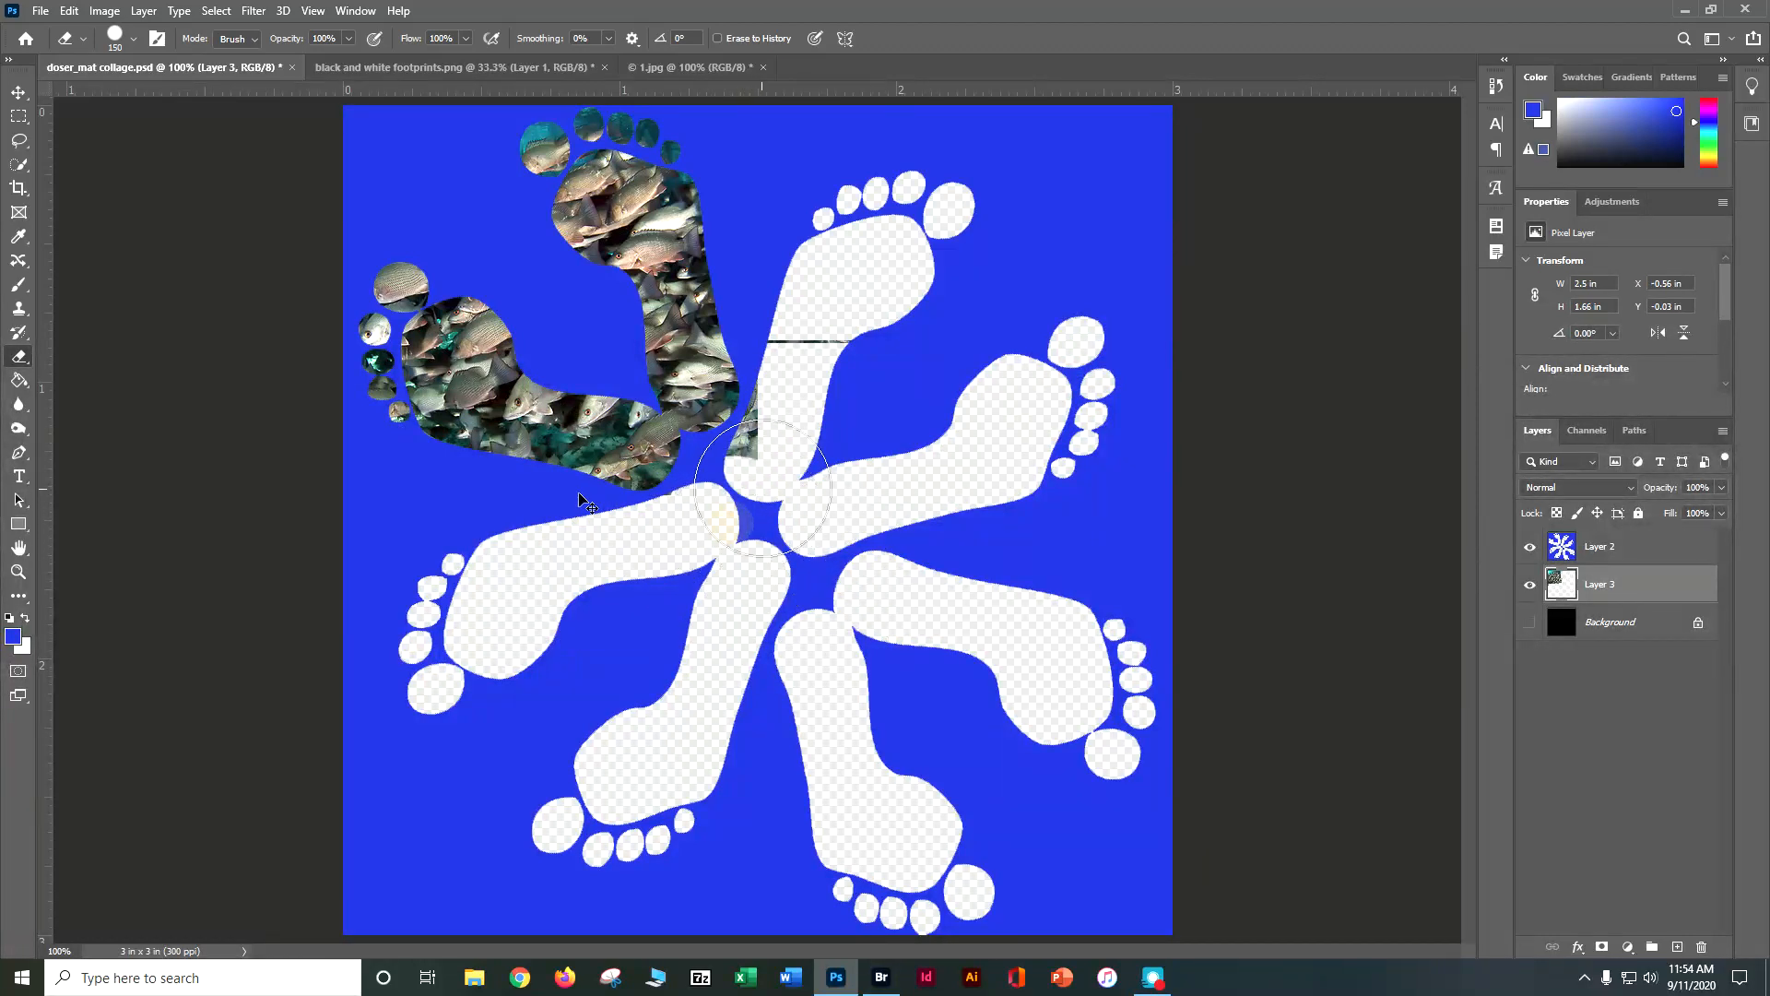
click(796, 446)
click(827, 364)
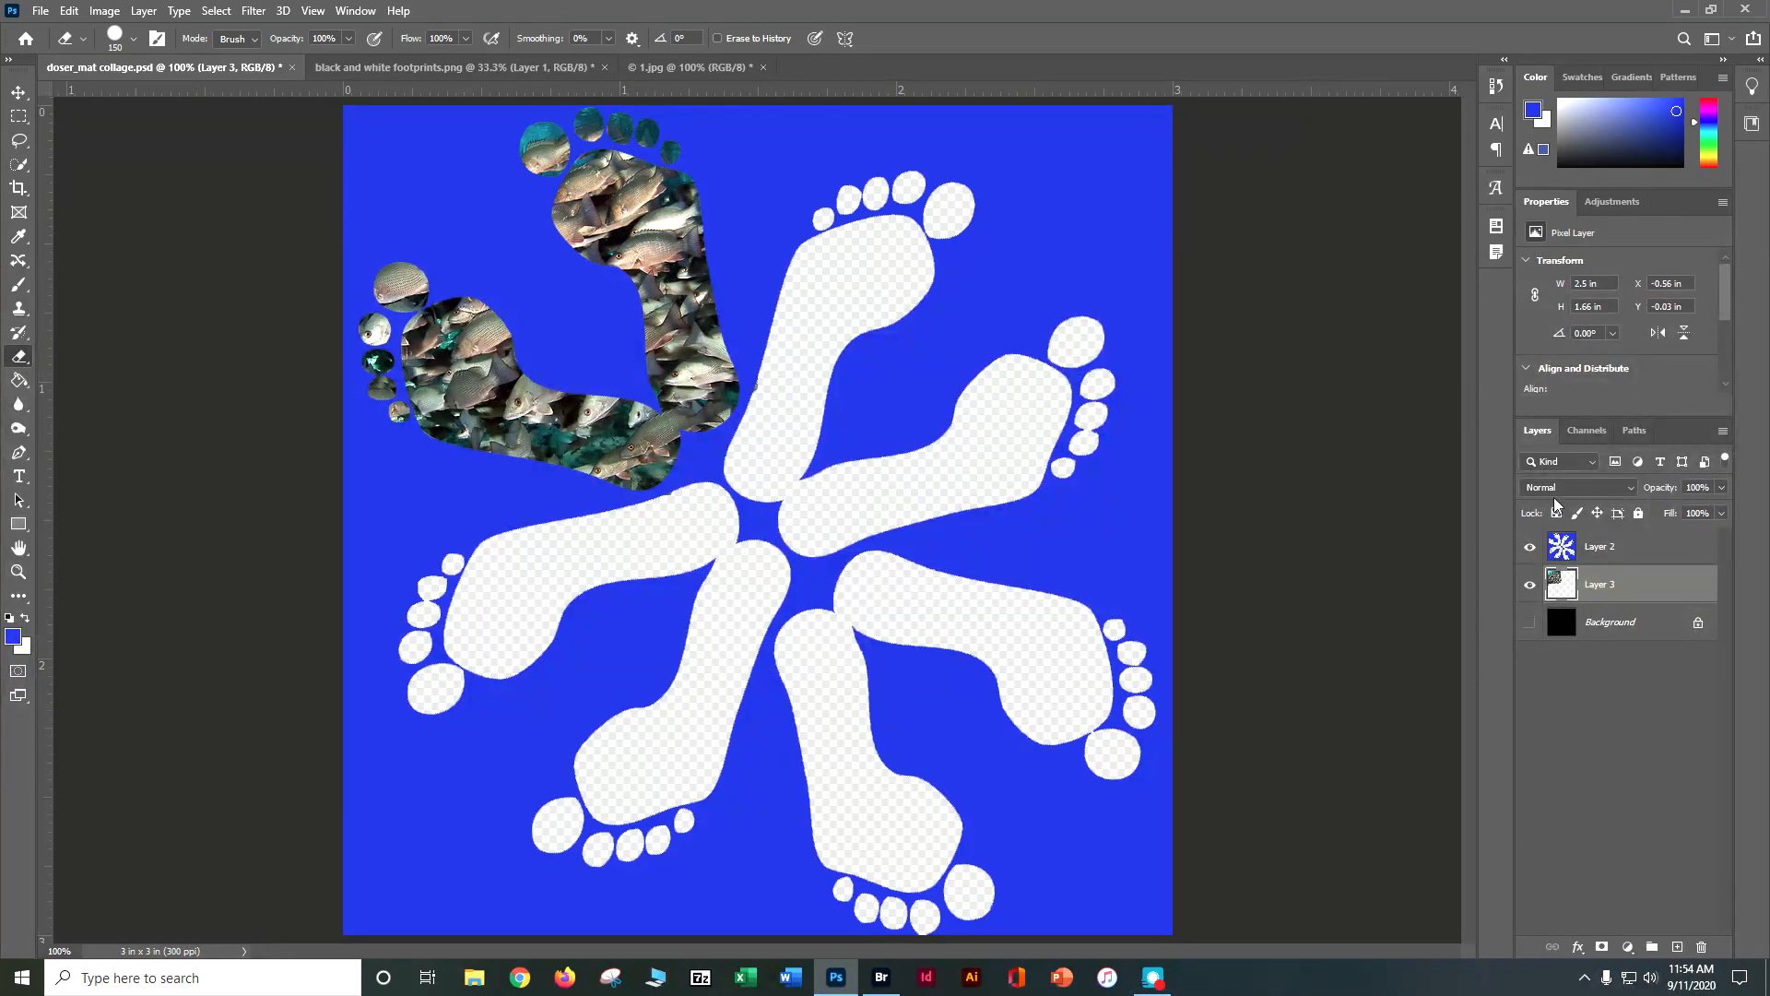
- Open the photo IMG_1359 copy.jpg from the Collage Images folder
click(38, 13)
click(61, 47)
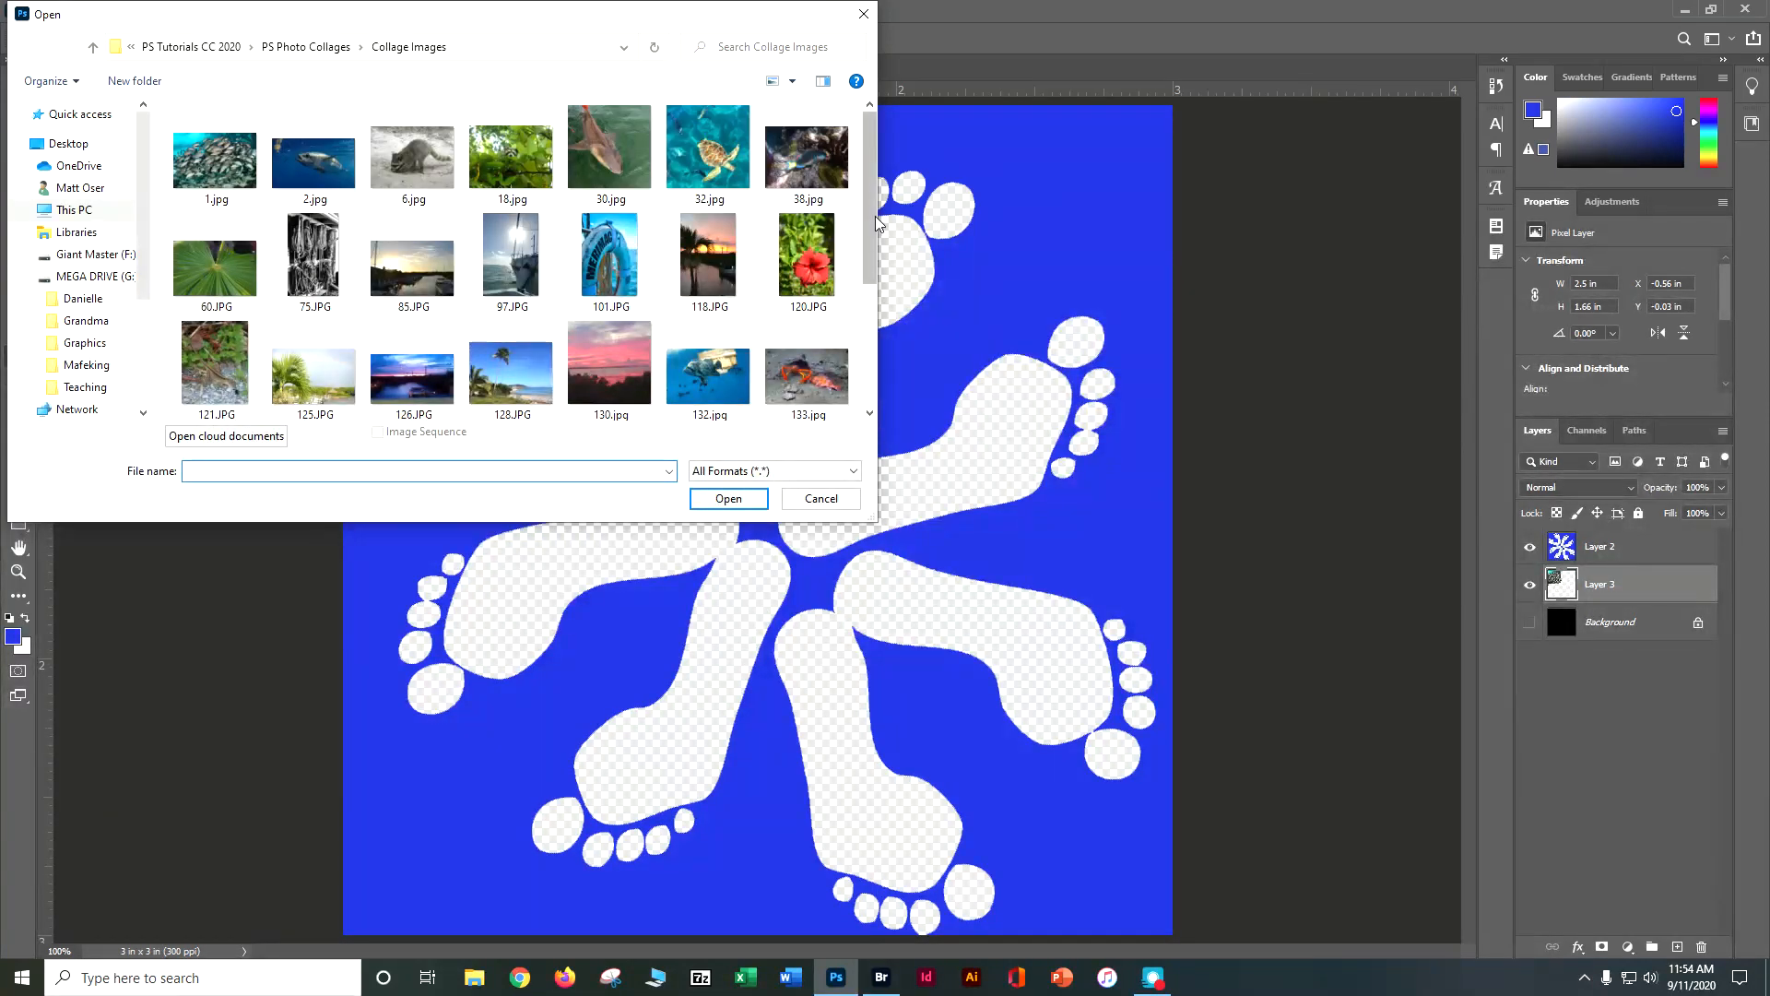
scroll(866, 290, down, 3)
click(827, 293)
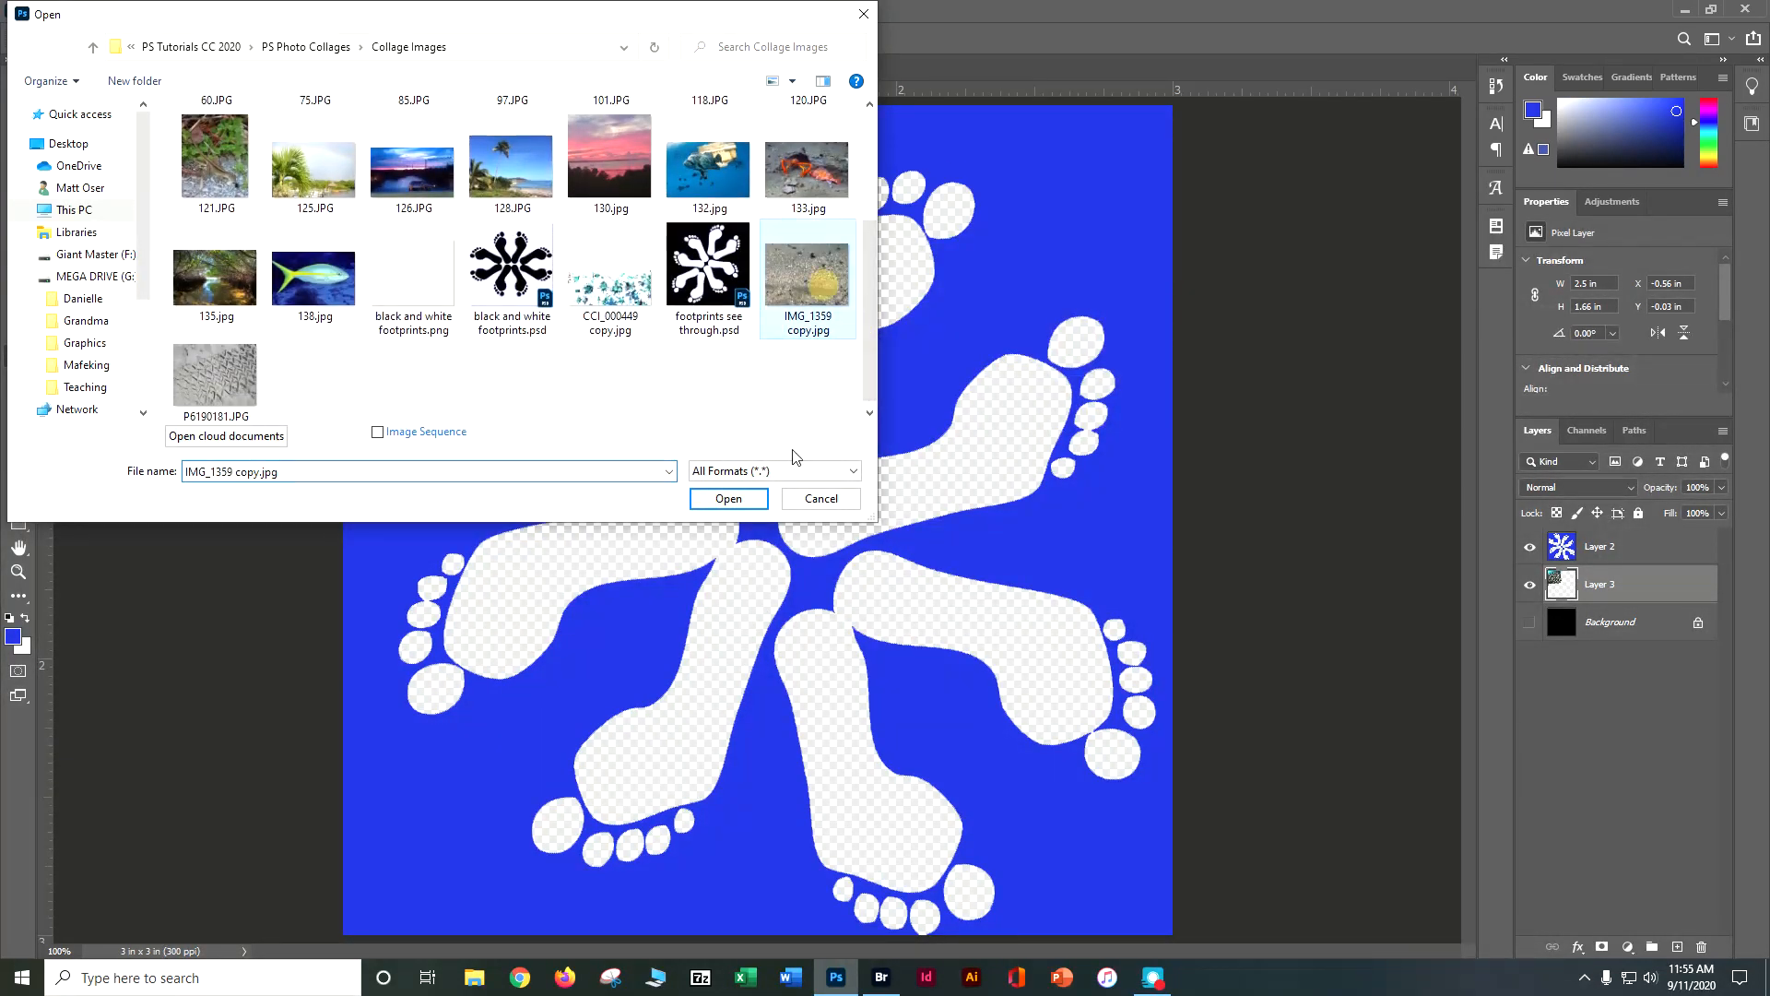
click(729, 499)
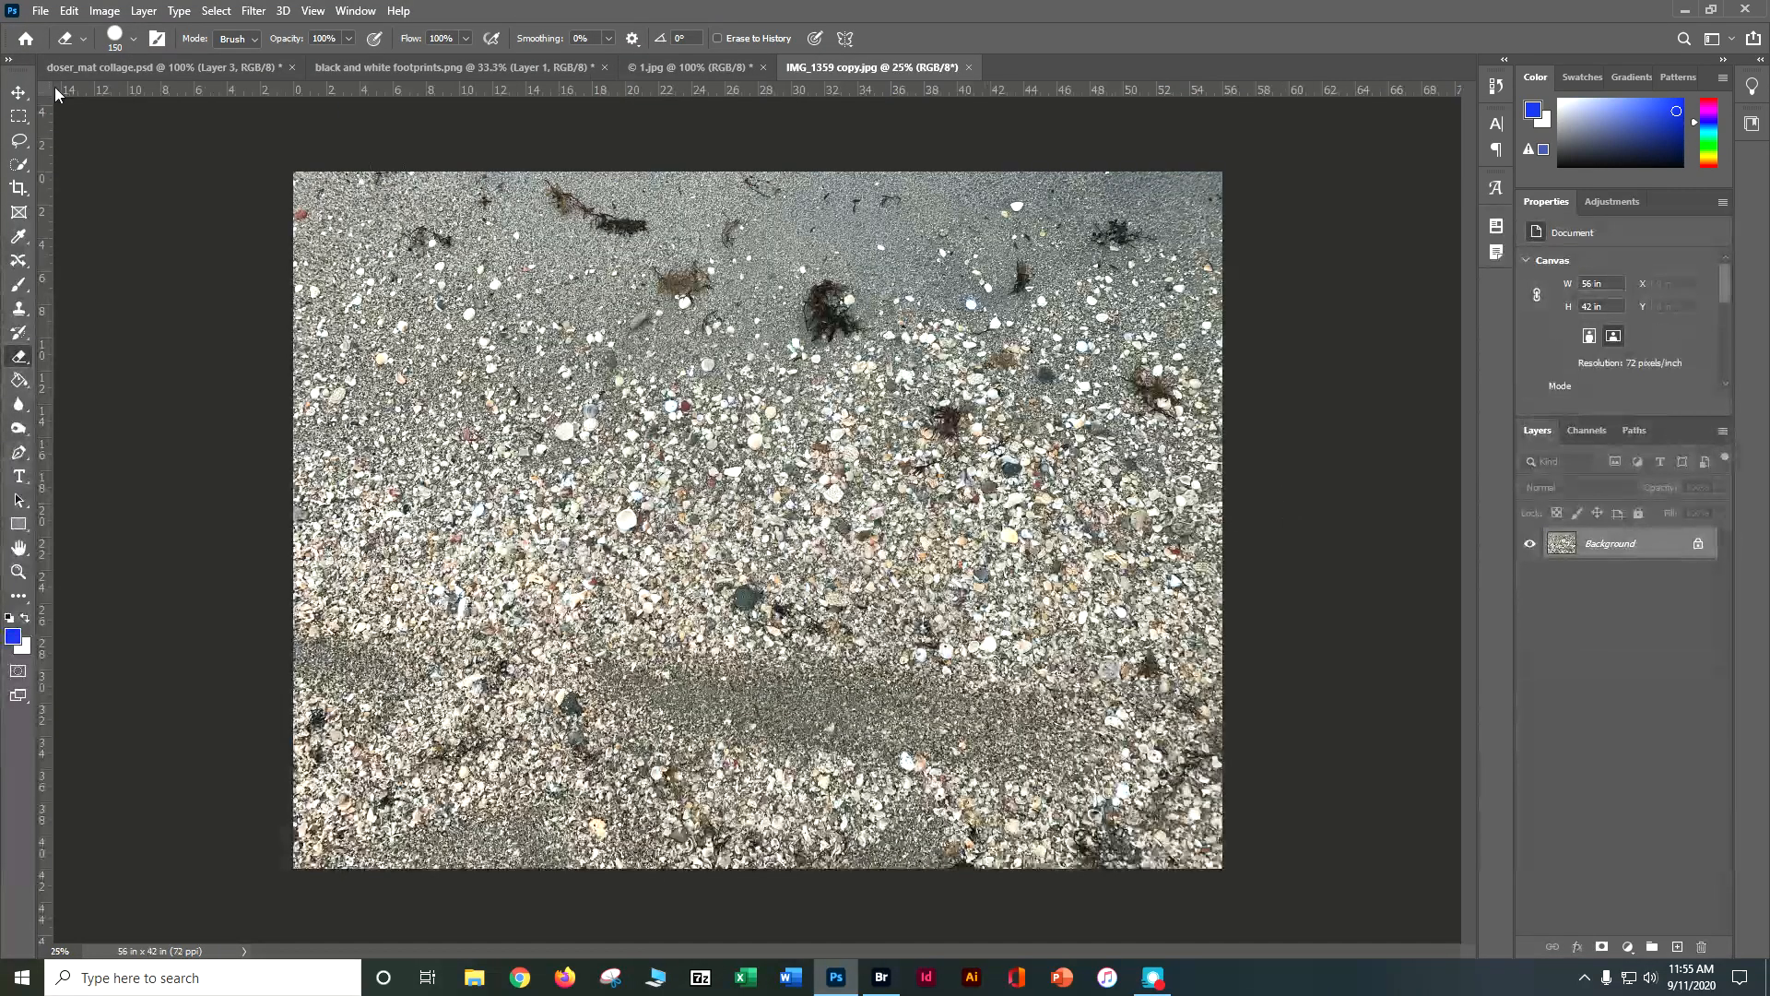
- Apply Auto Tone and Auto Contrast to the shell beach photo
click(104, 10)
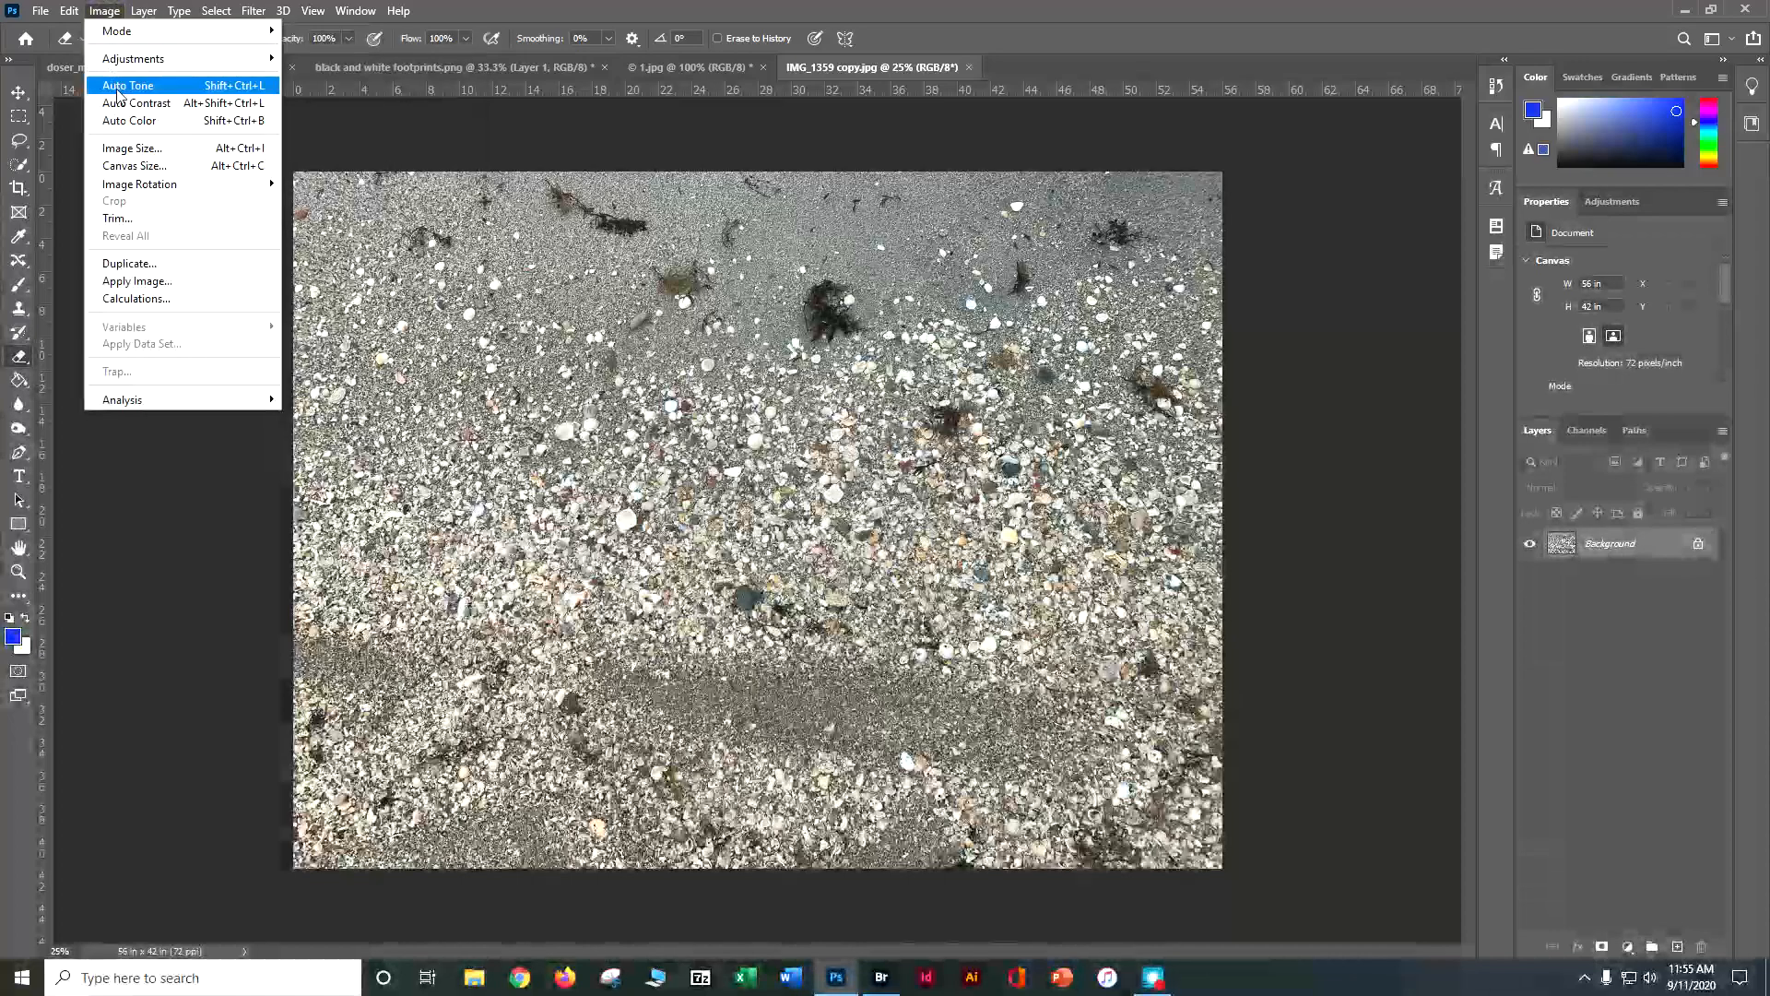
click(118, 88)
click(104, 11)
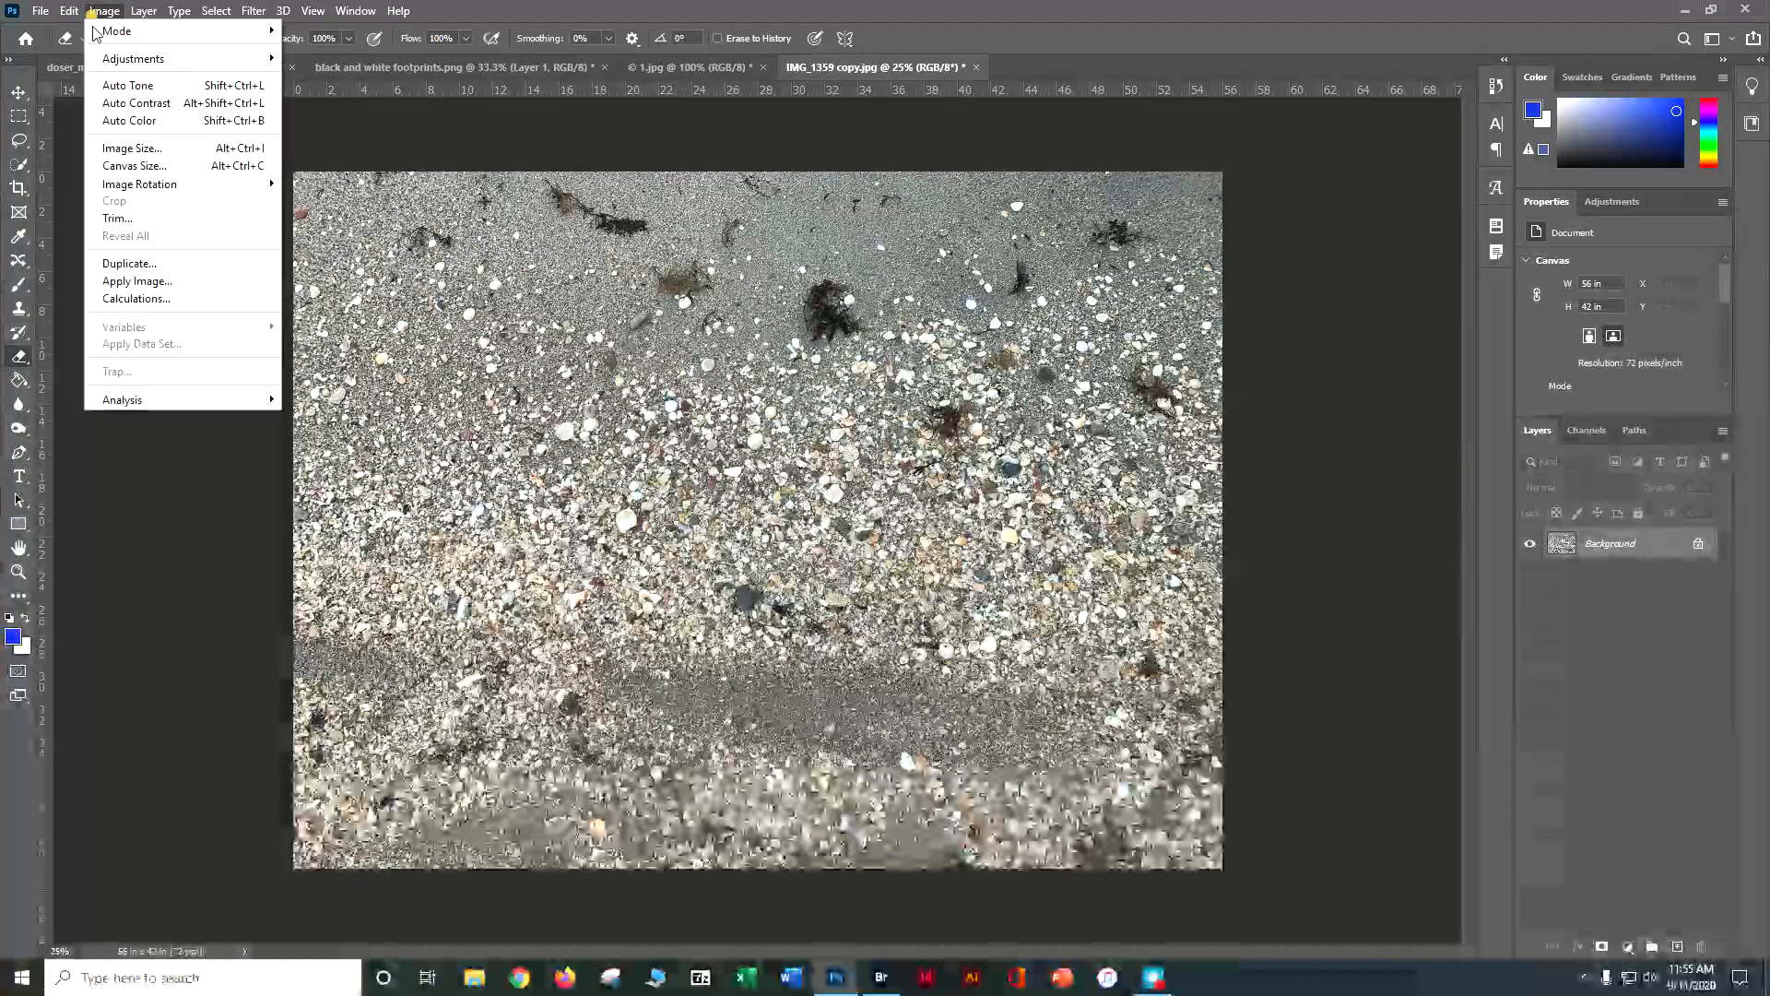
click(127, 103)
- Add a Levels adjustment layer, sample the white point from a bright spot in the photo's upper part, and merge it into the Background
click(1613, 203)
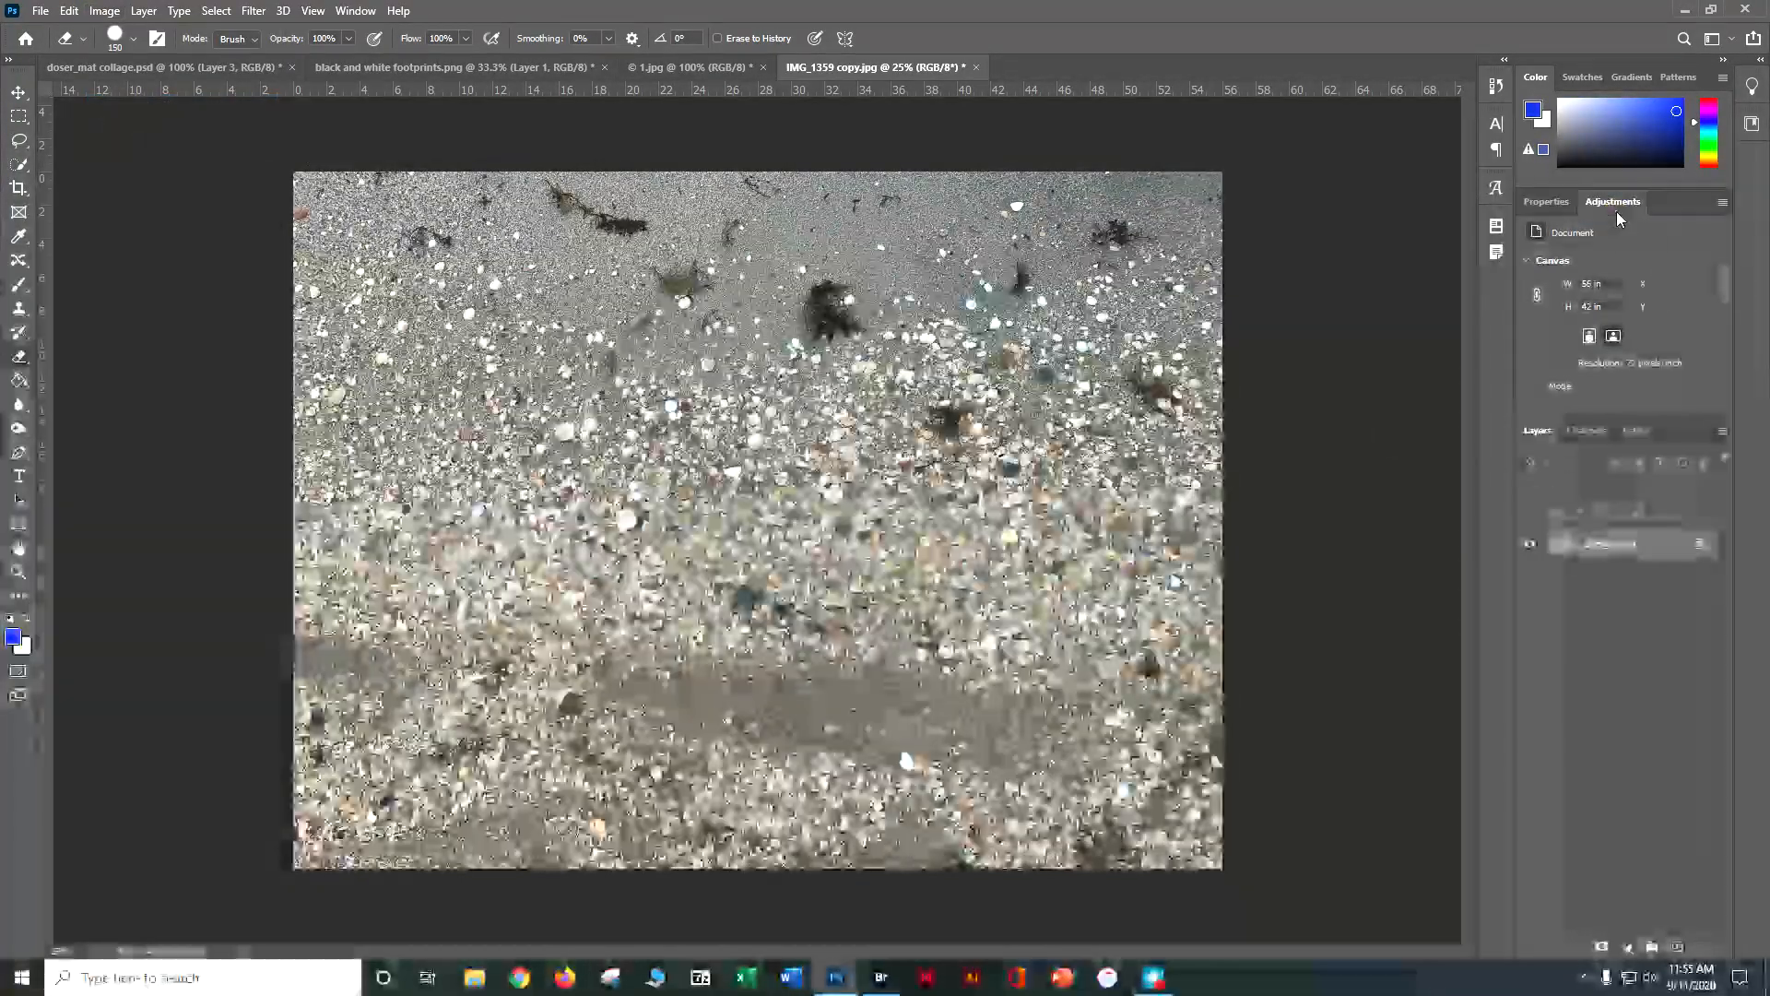
click(1589, 244)
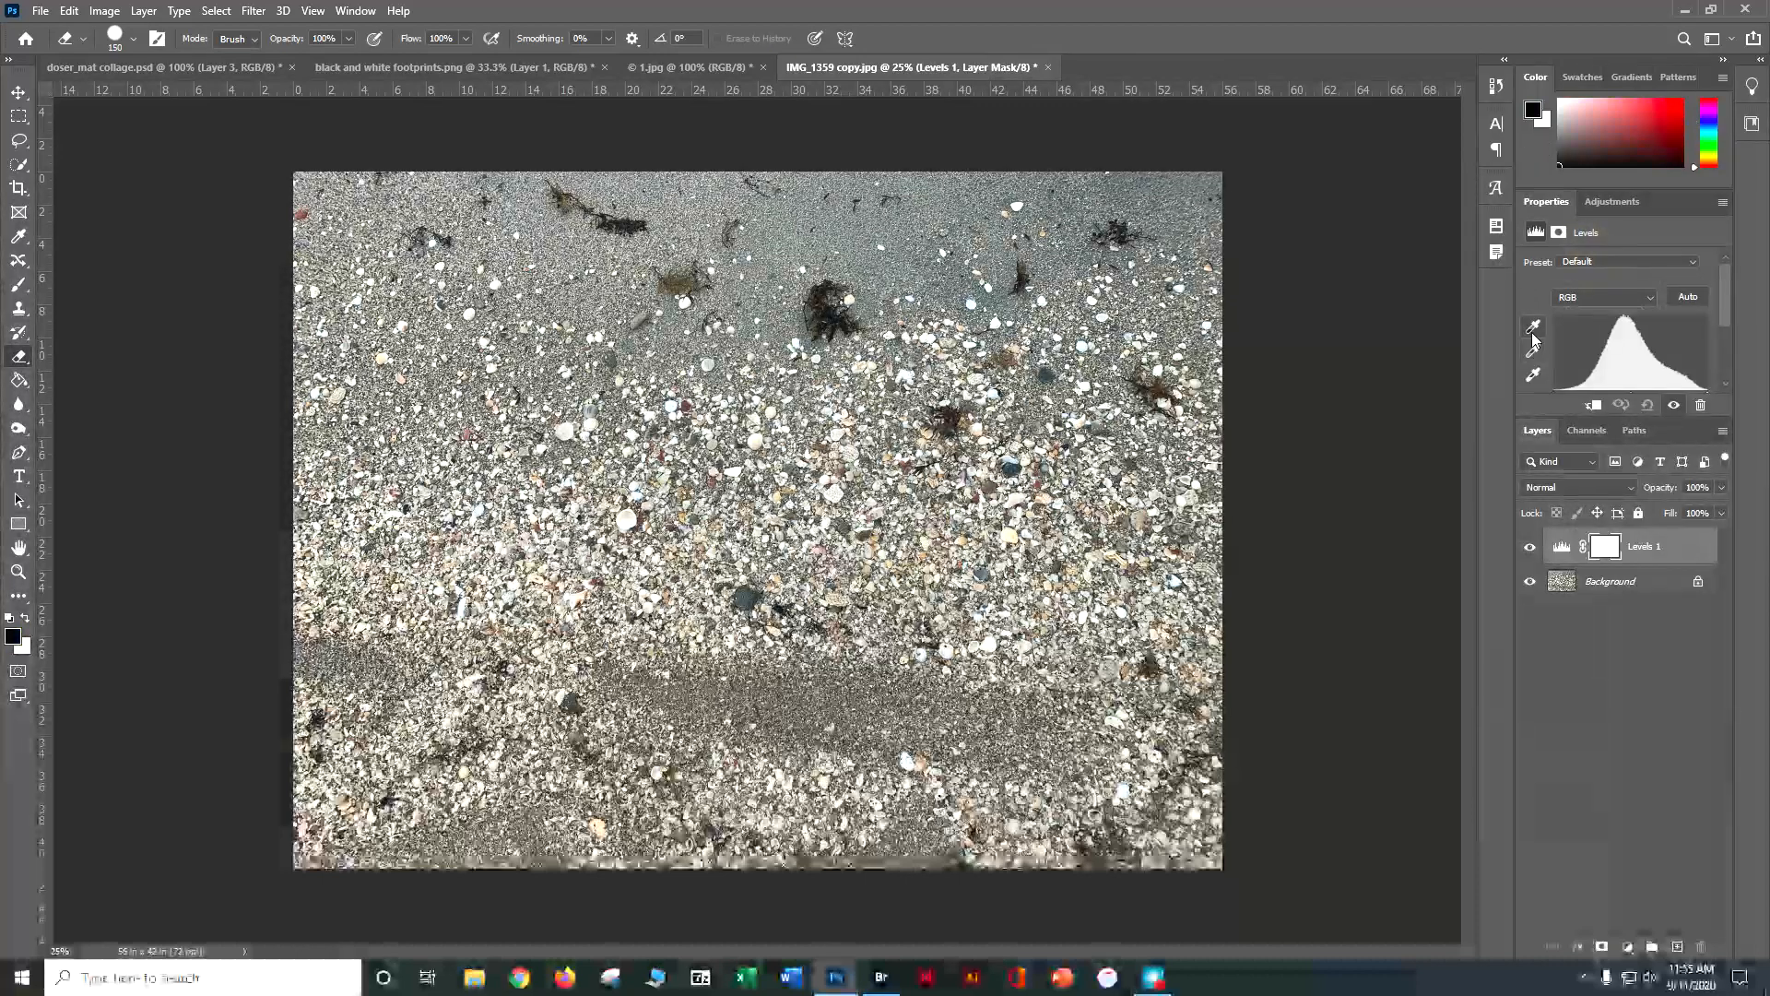
click(1535, 341)
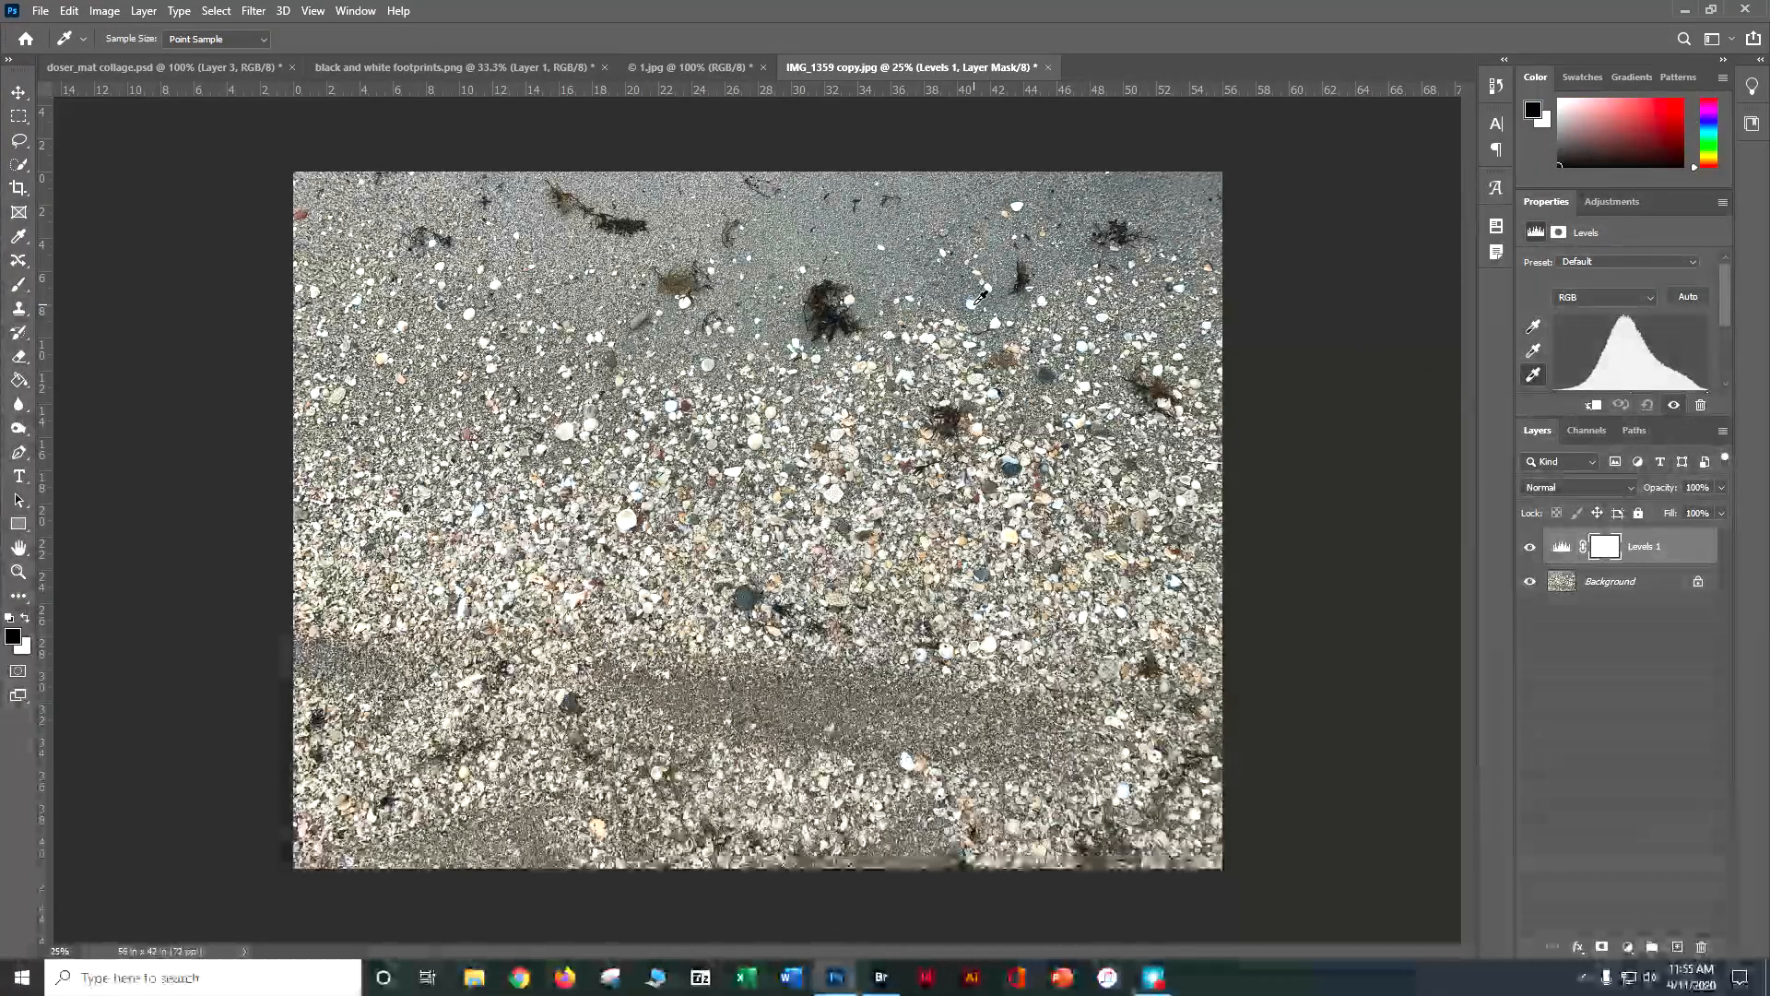
click(979, 297)
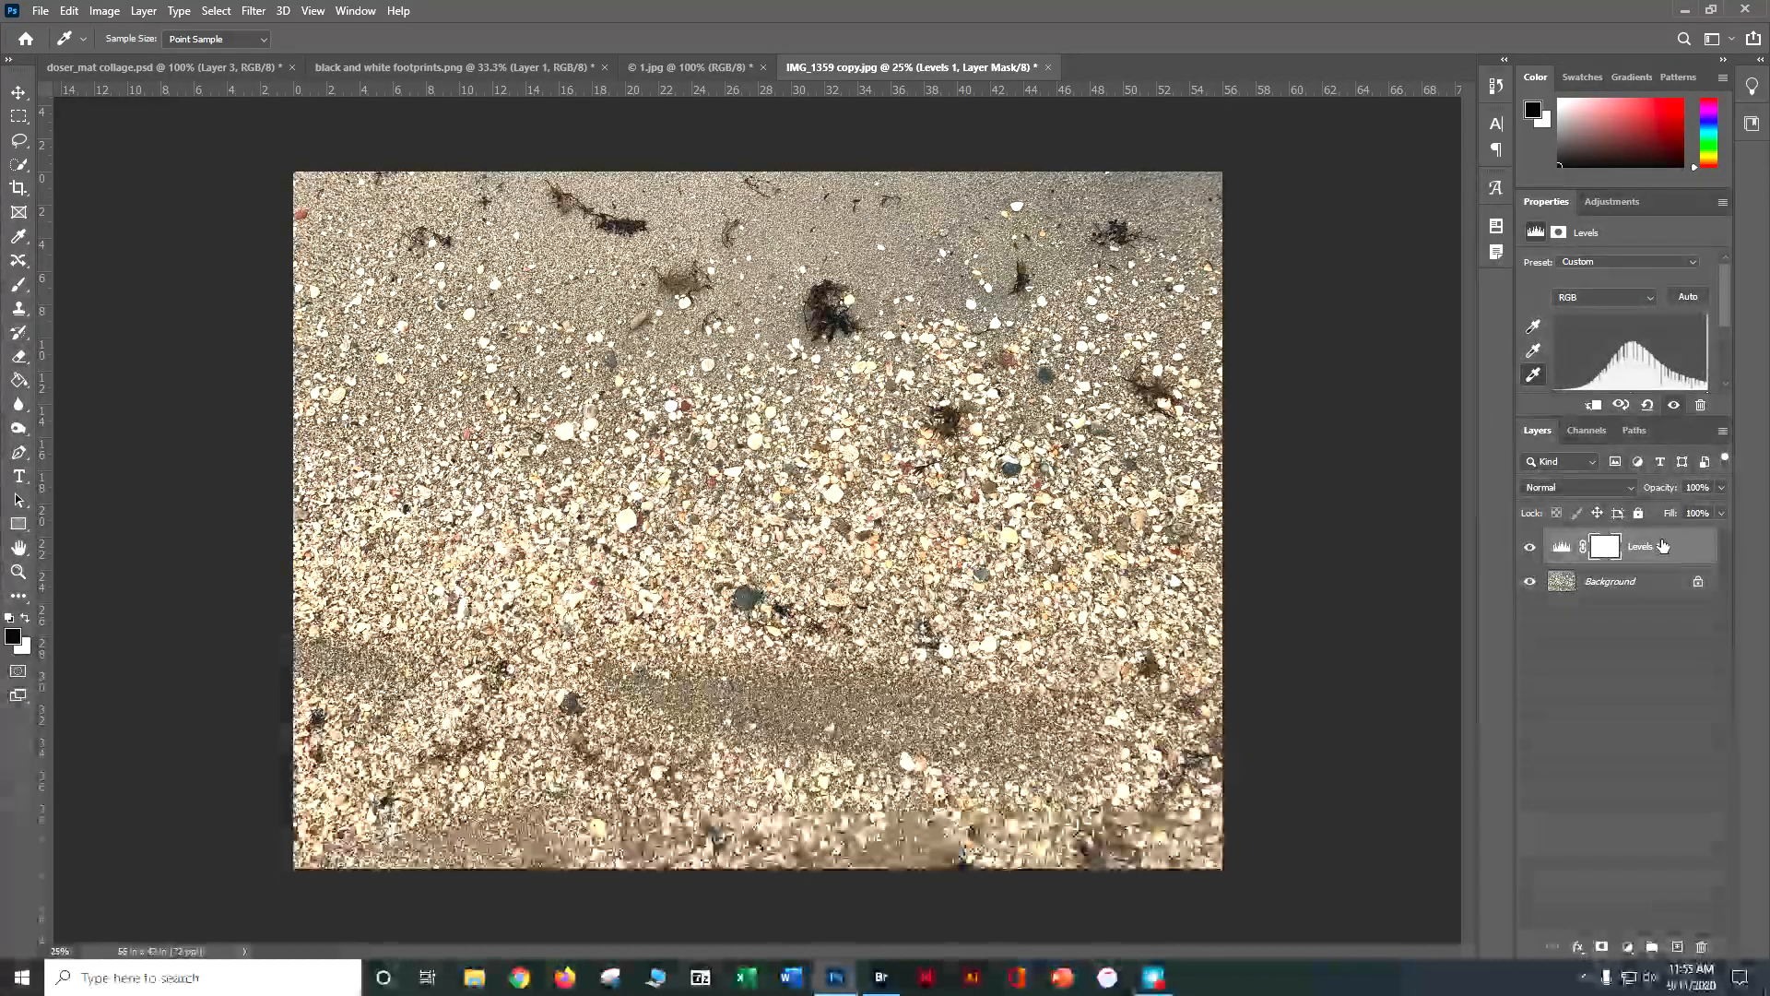
right_click(1662, 546)
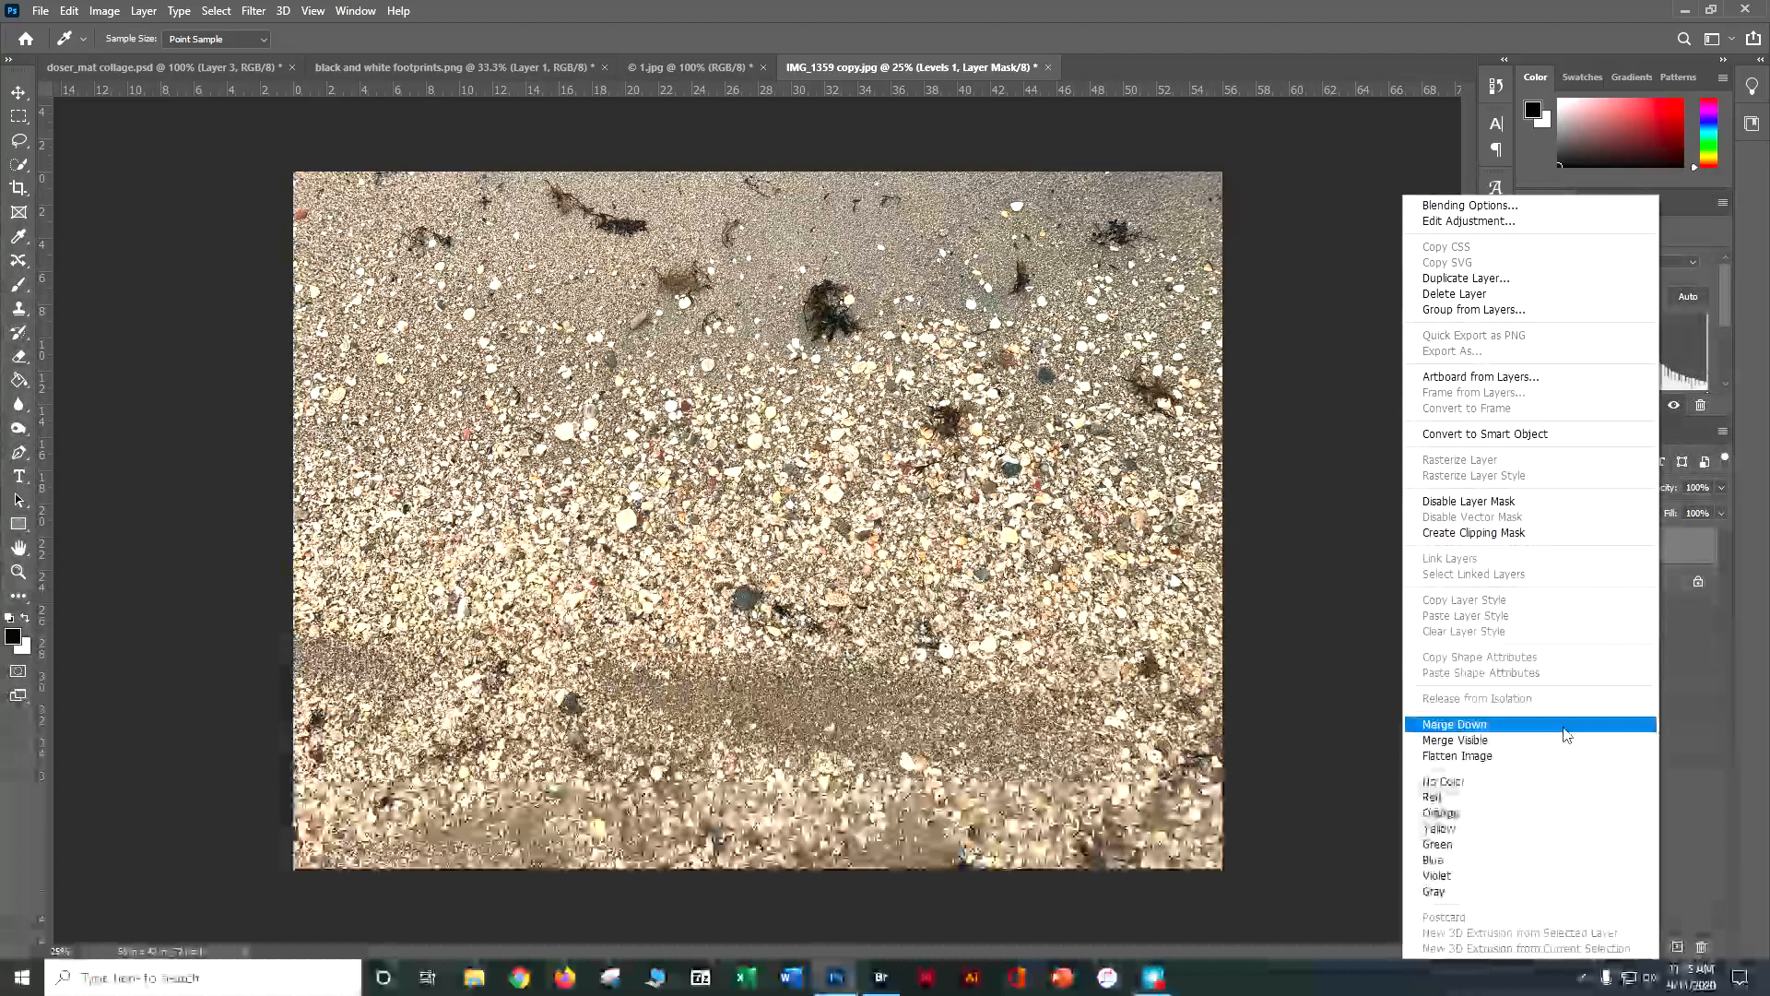
click(1566, 740)
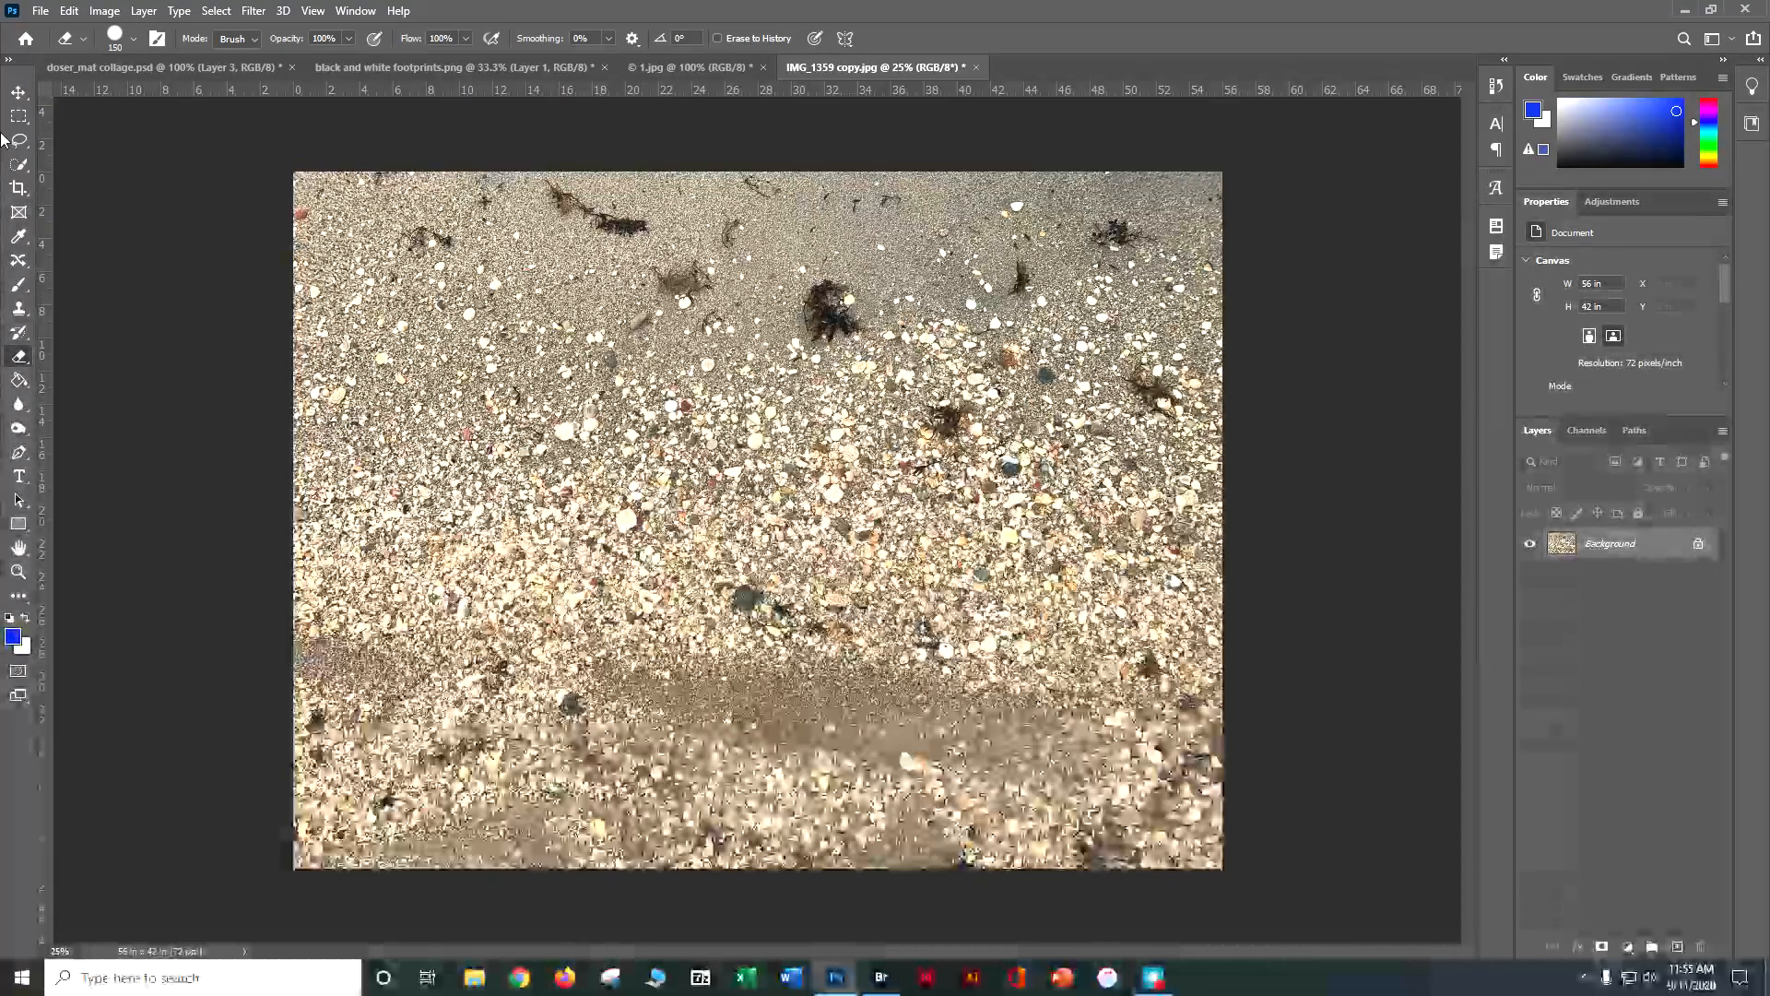
- Copy the shell beach photo into the doser_mat collage document, placing it between the blue footprints layer and the fish layer
click(17, 96)
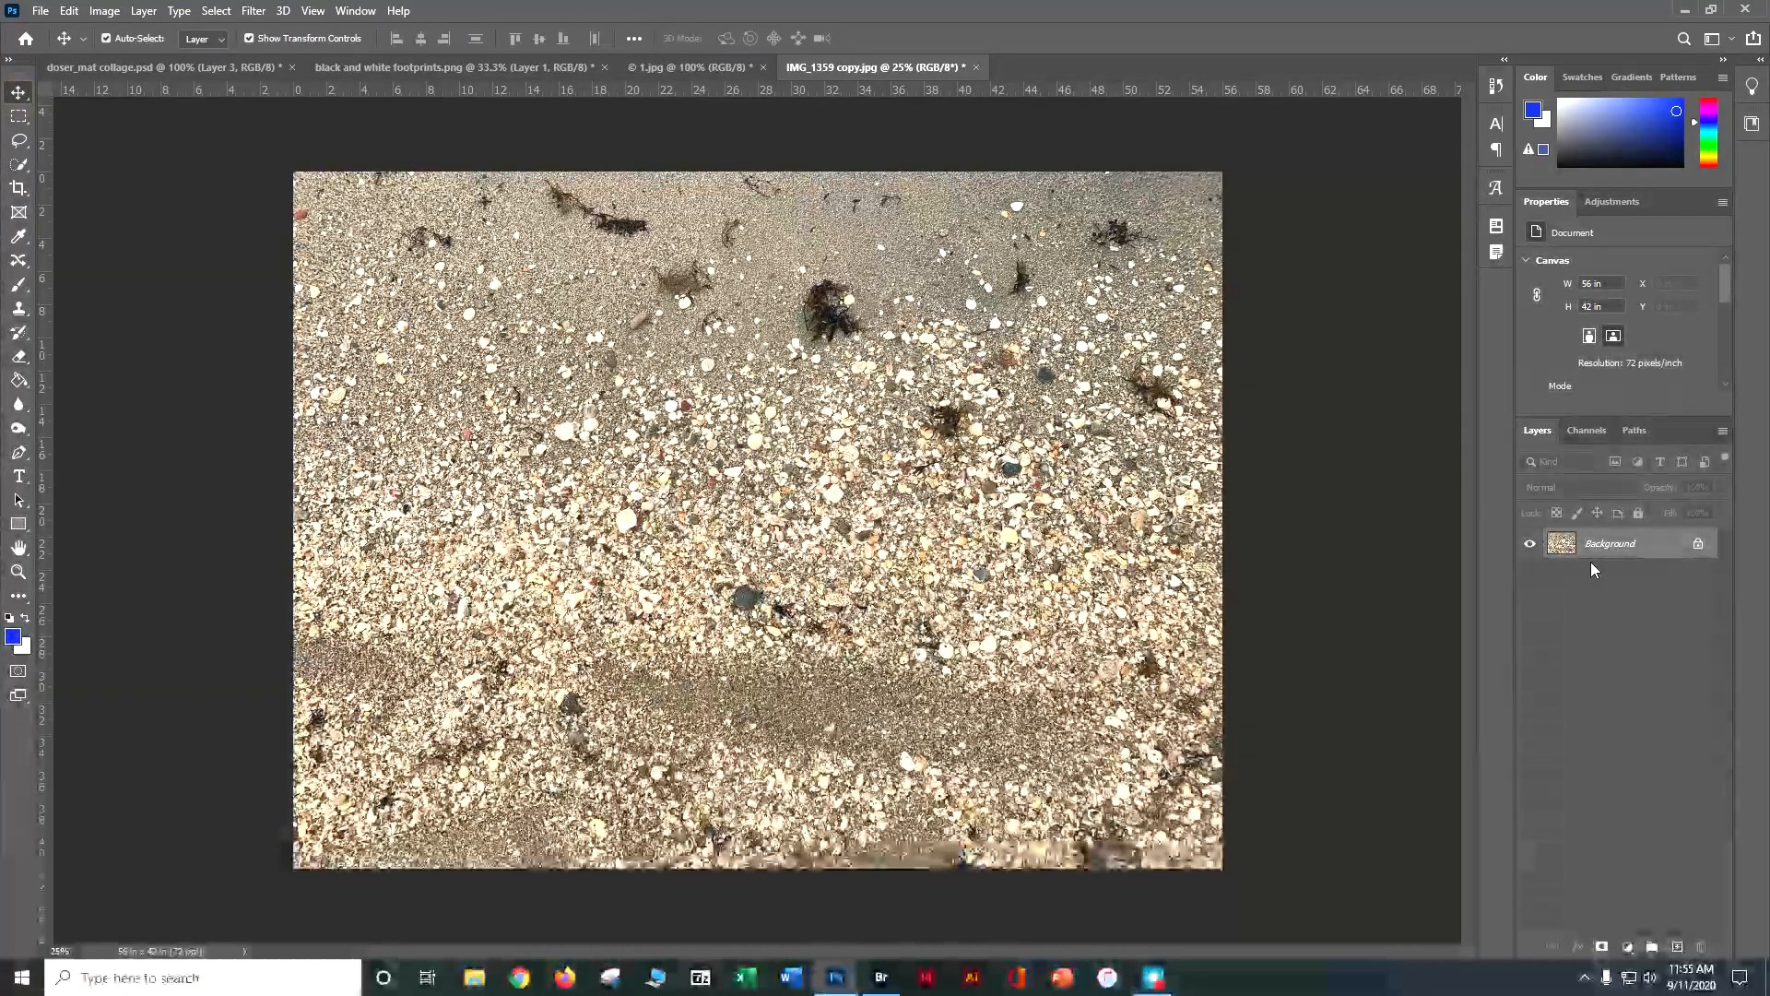
drag(1592, 547, 1022, 415)
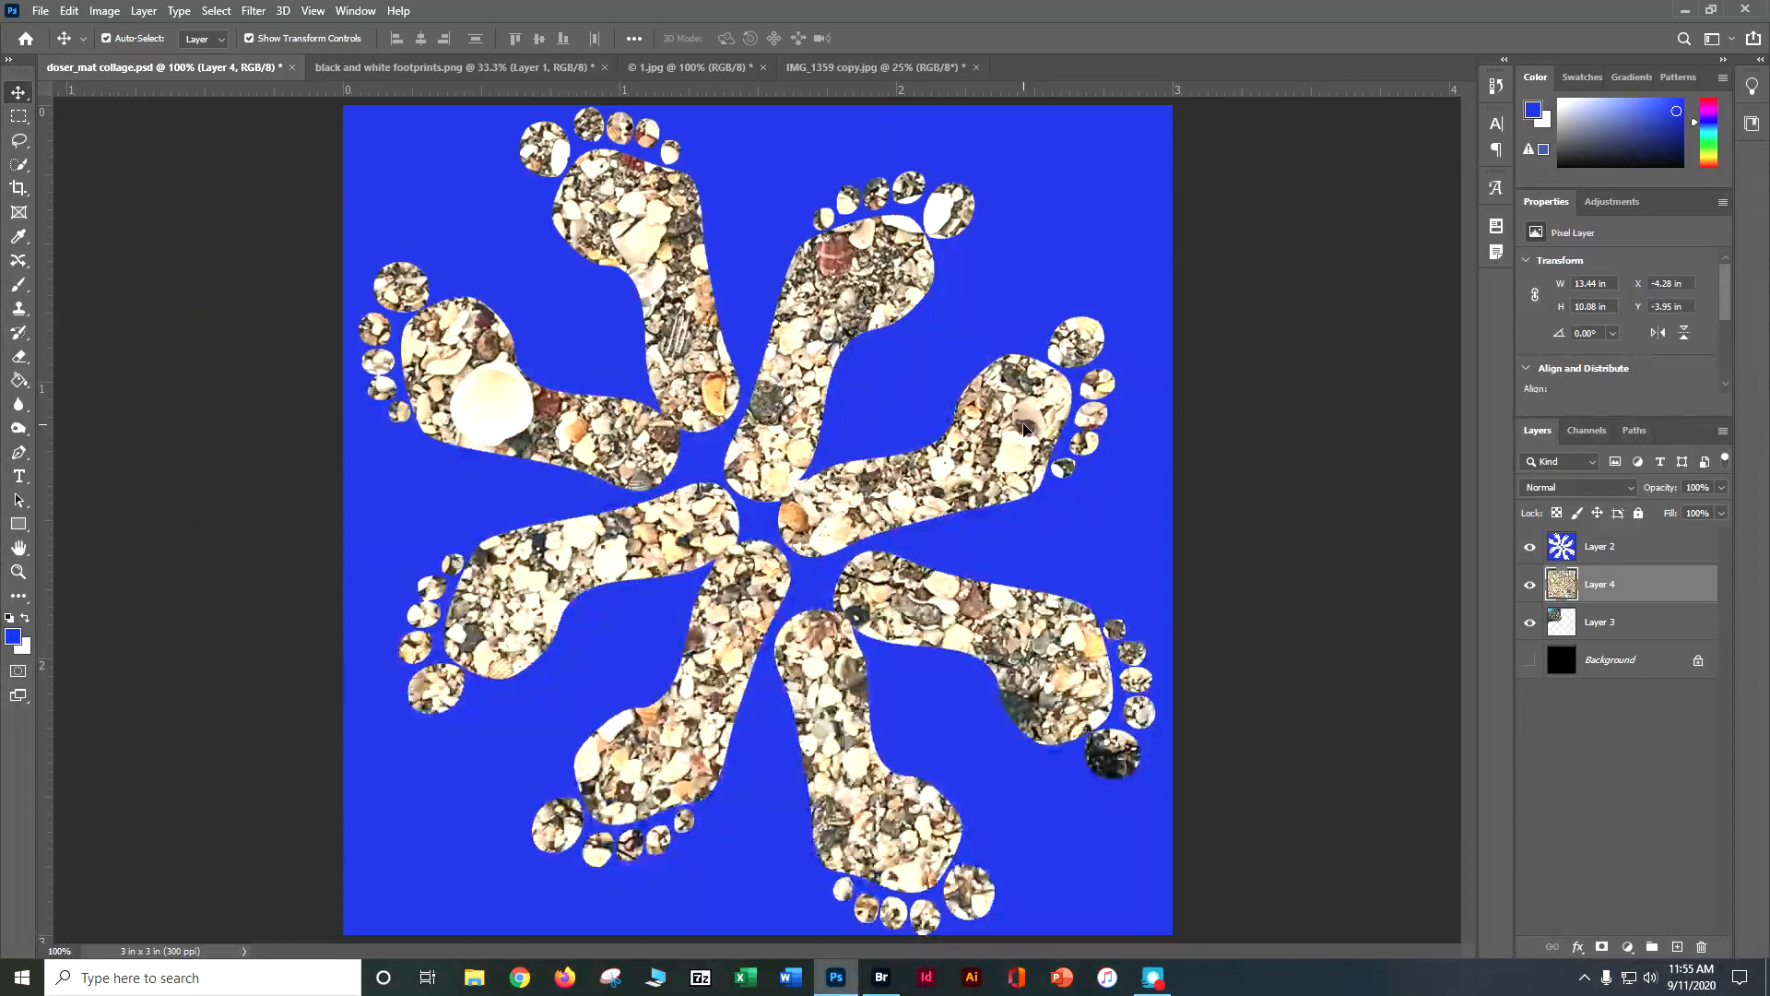
- Scale the shell photo to about 2.49 x 1.5 in and position it at about X 1.1 in, Y 1.5 in behind the lower-right footprints
key(ctrl+minus)
key(ctrl+minus)
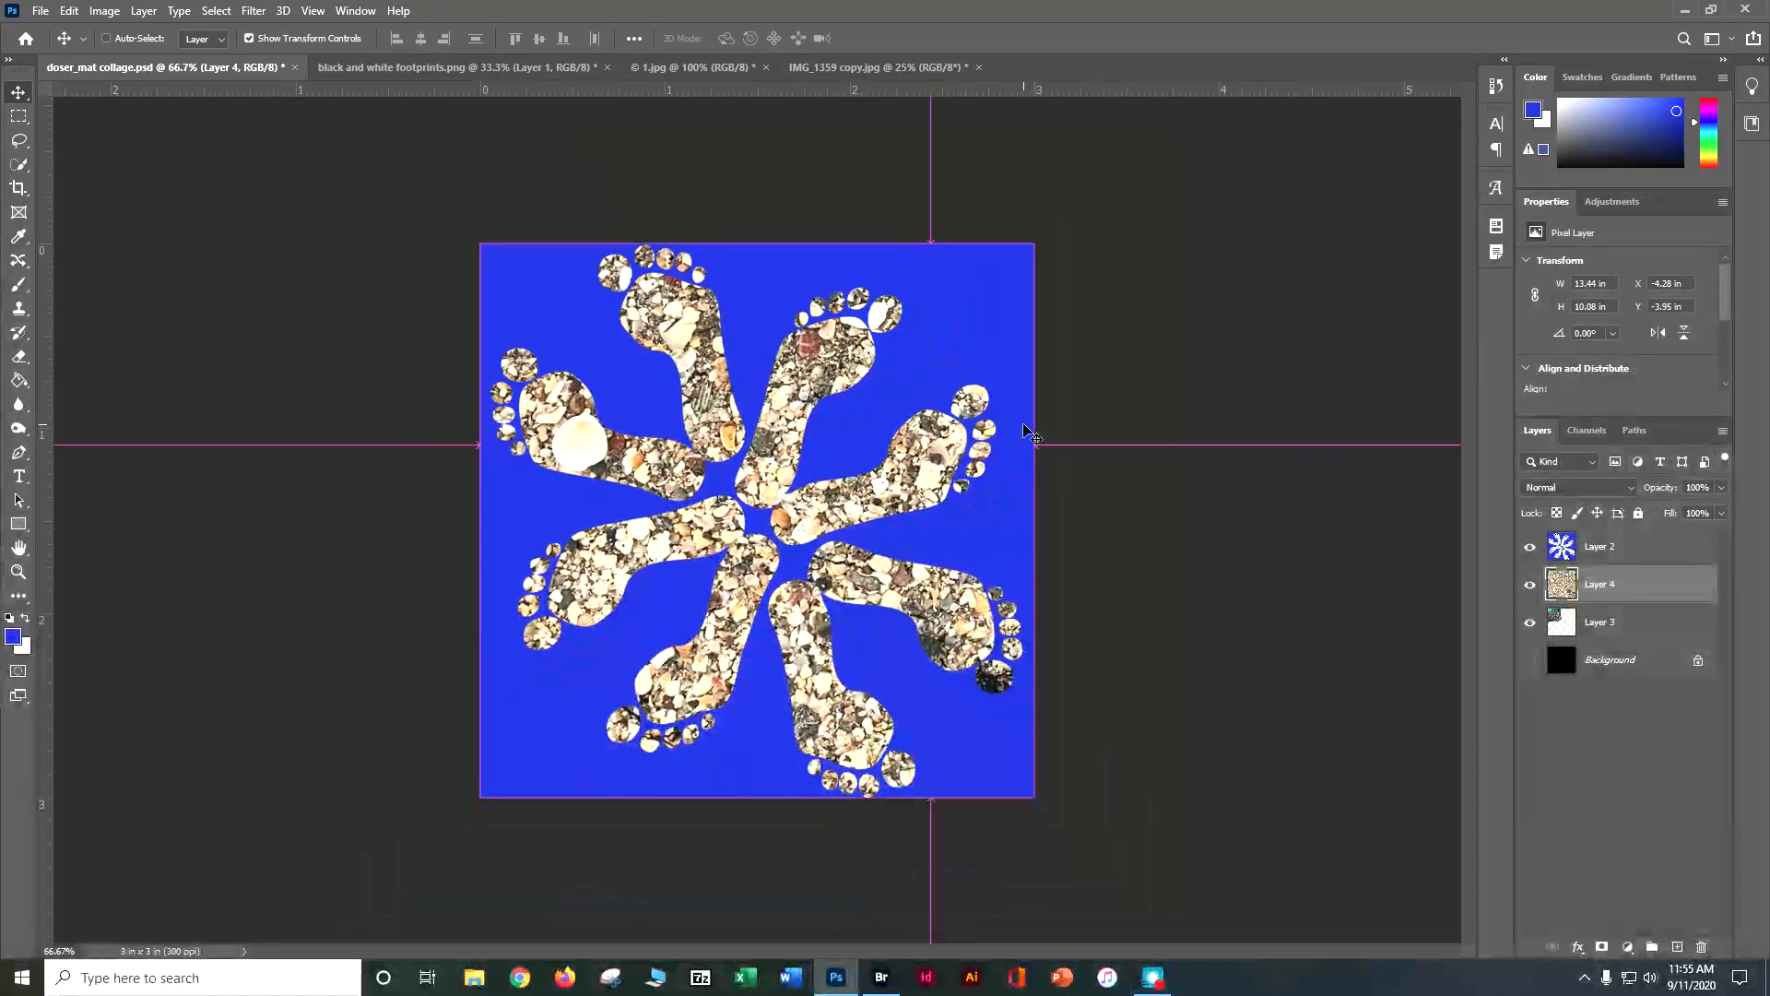
key(ctrl+minus)
key(ctrl+minus)
key(ctrl+minus)
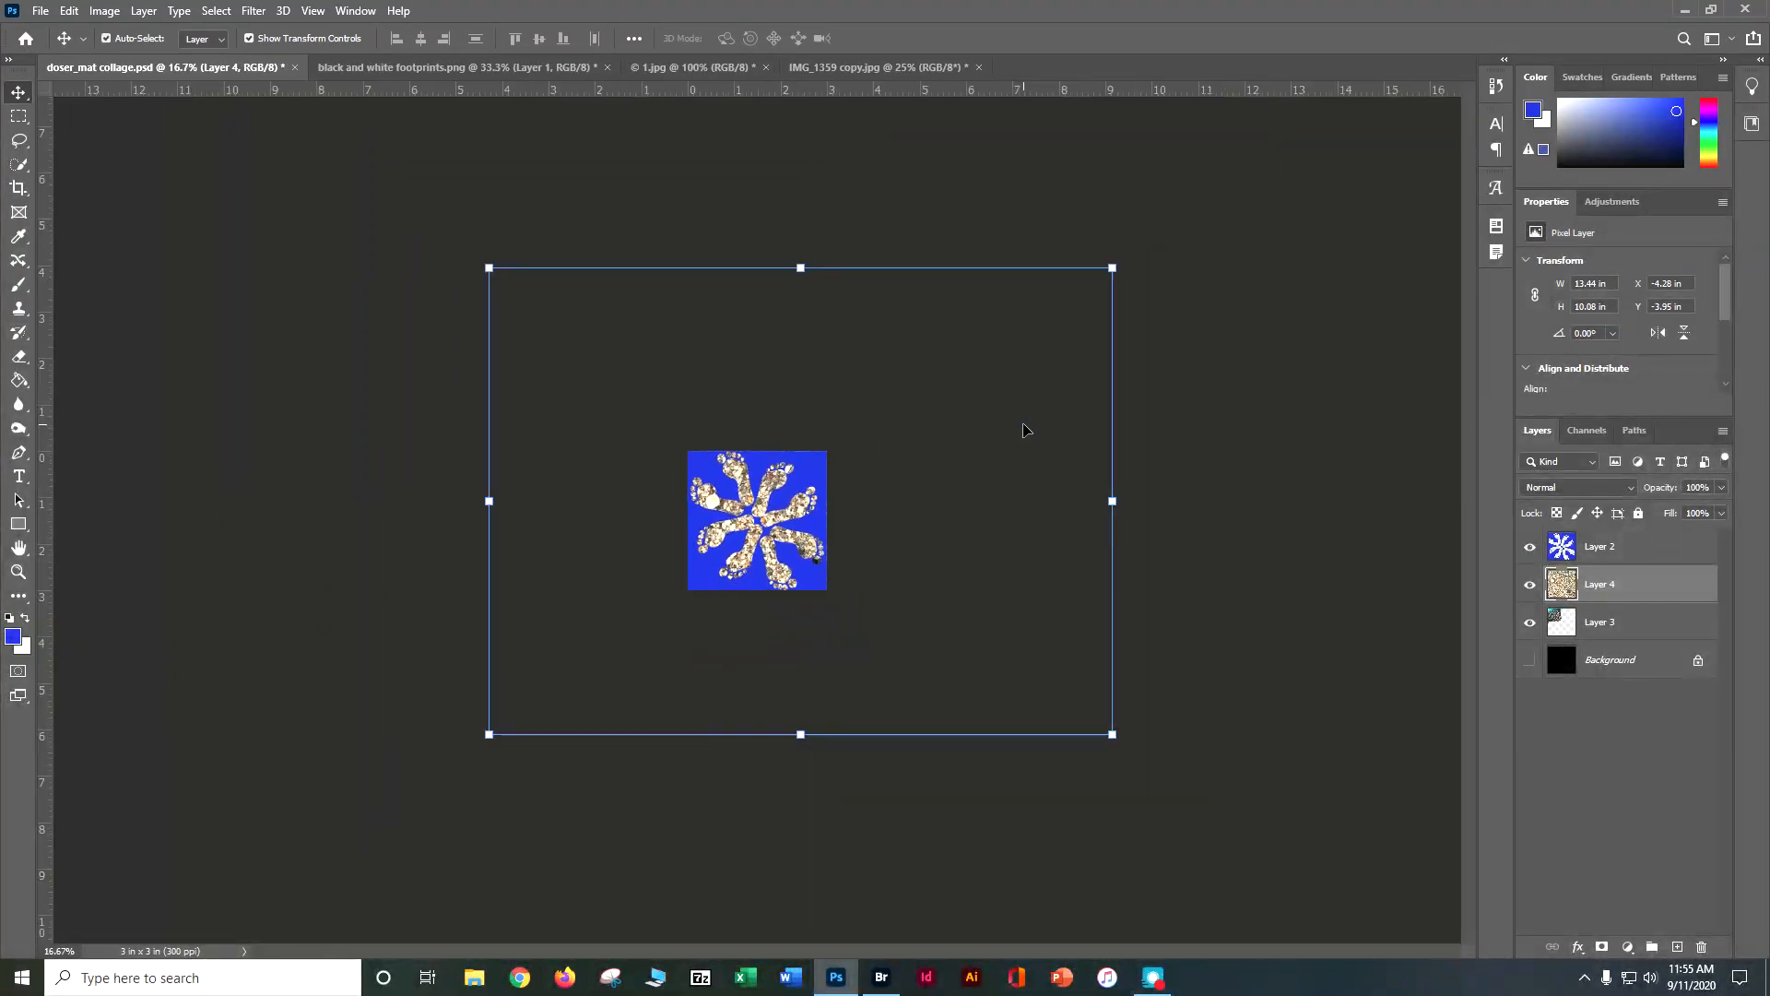
drag(497, 278, 912, 565)
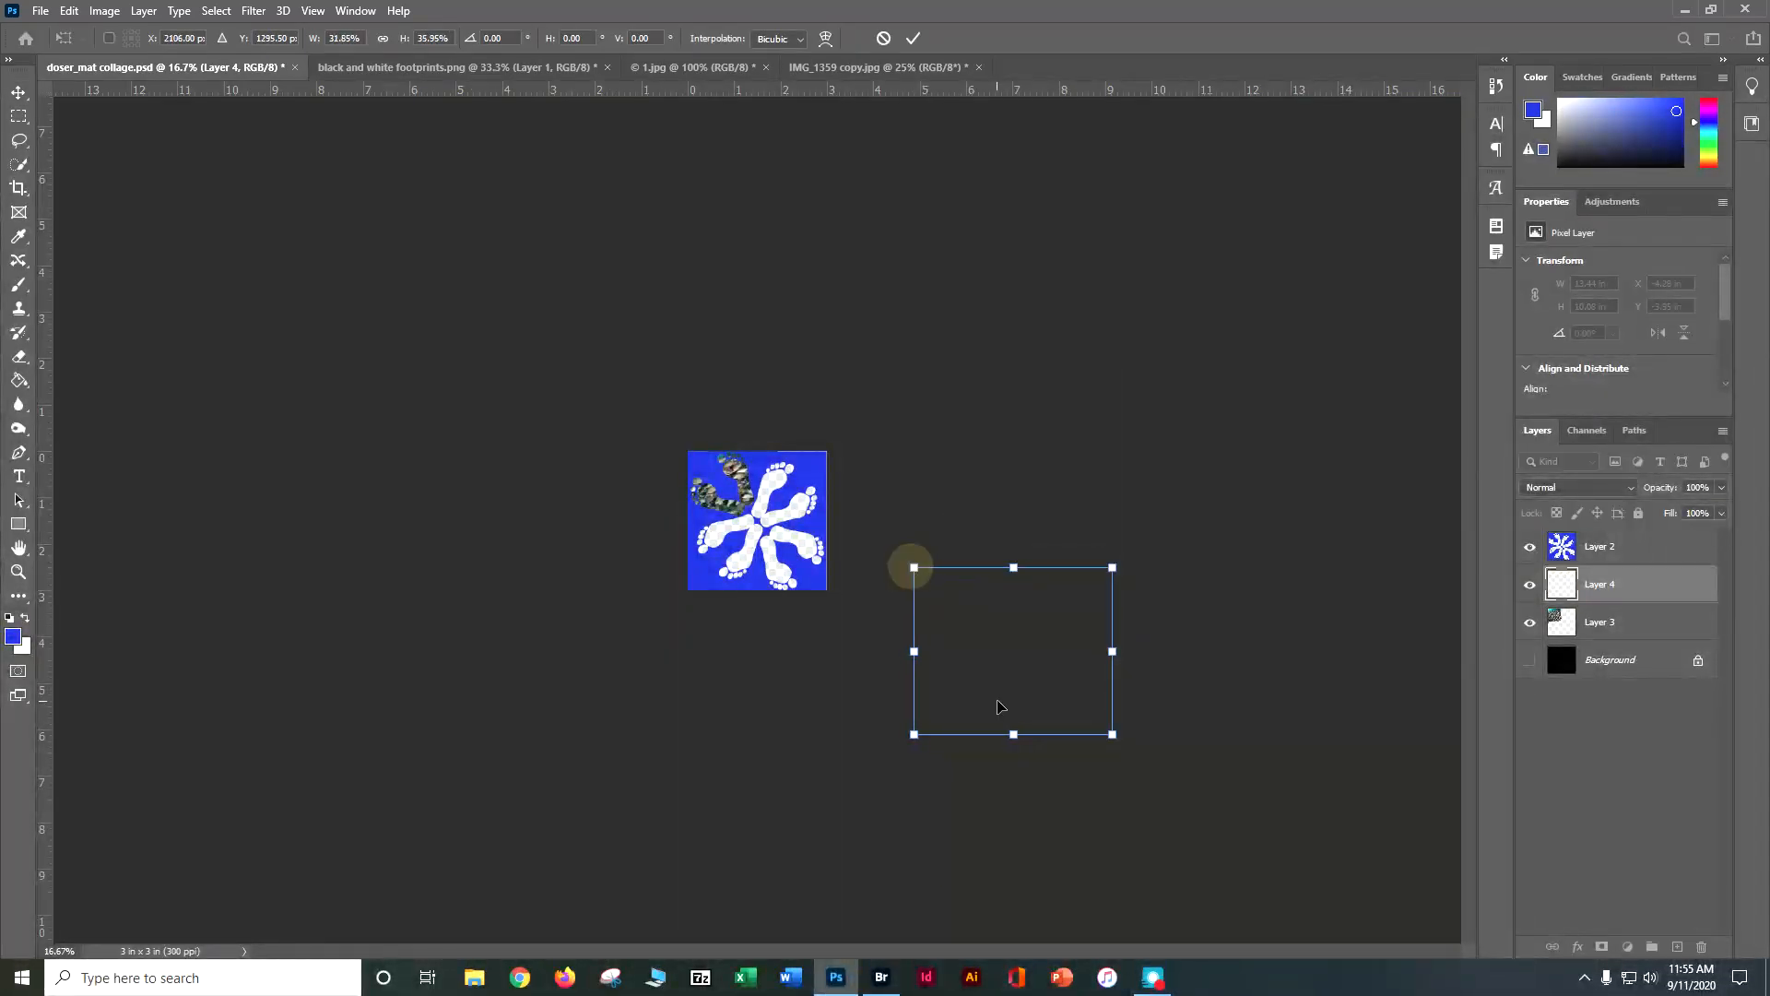
drag(979, 688, 785, 554)
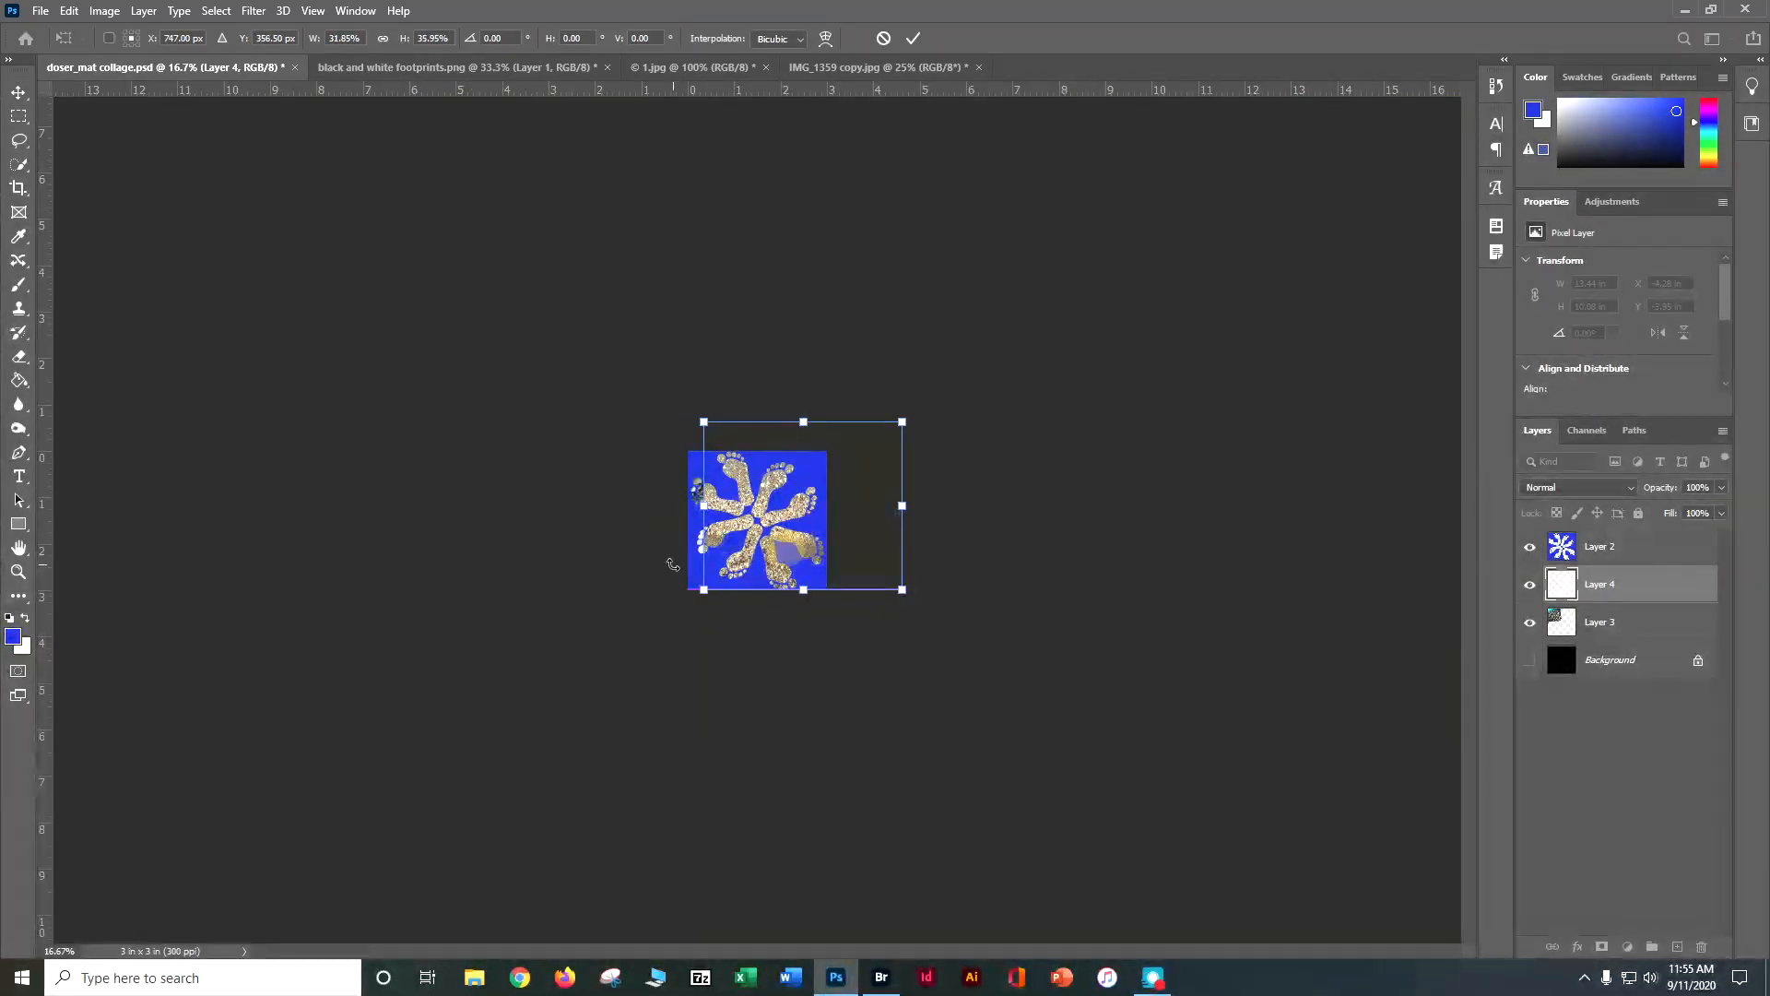
drag(698, 415, 762, 489)
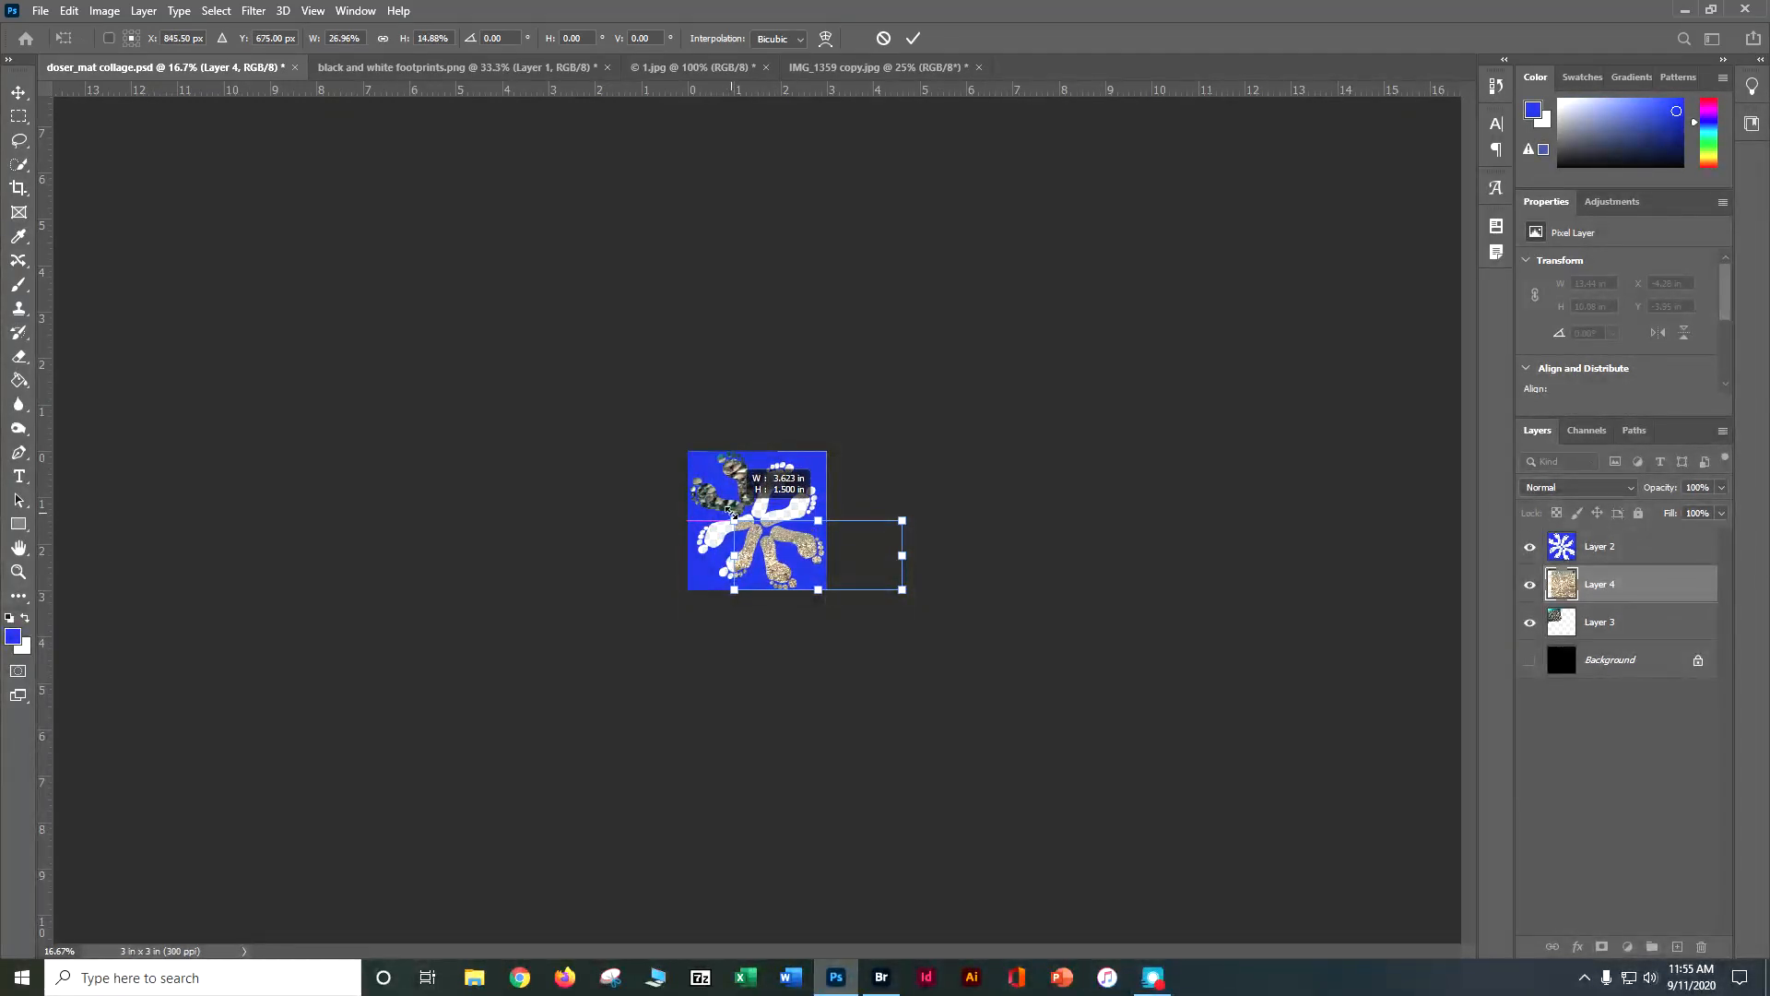
drag(903, 554, 853, 544)
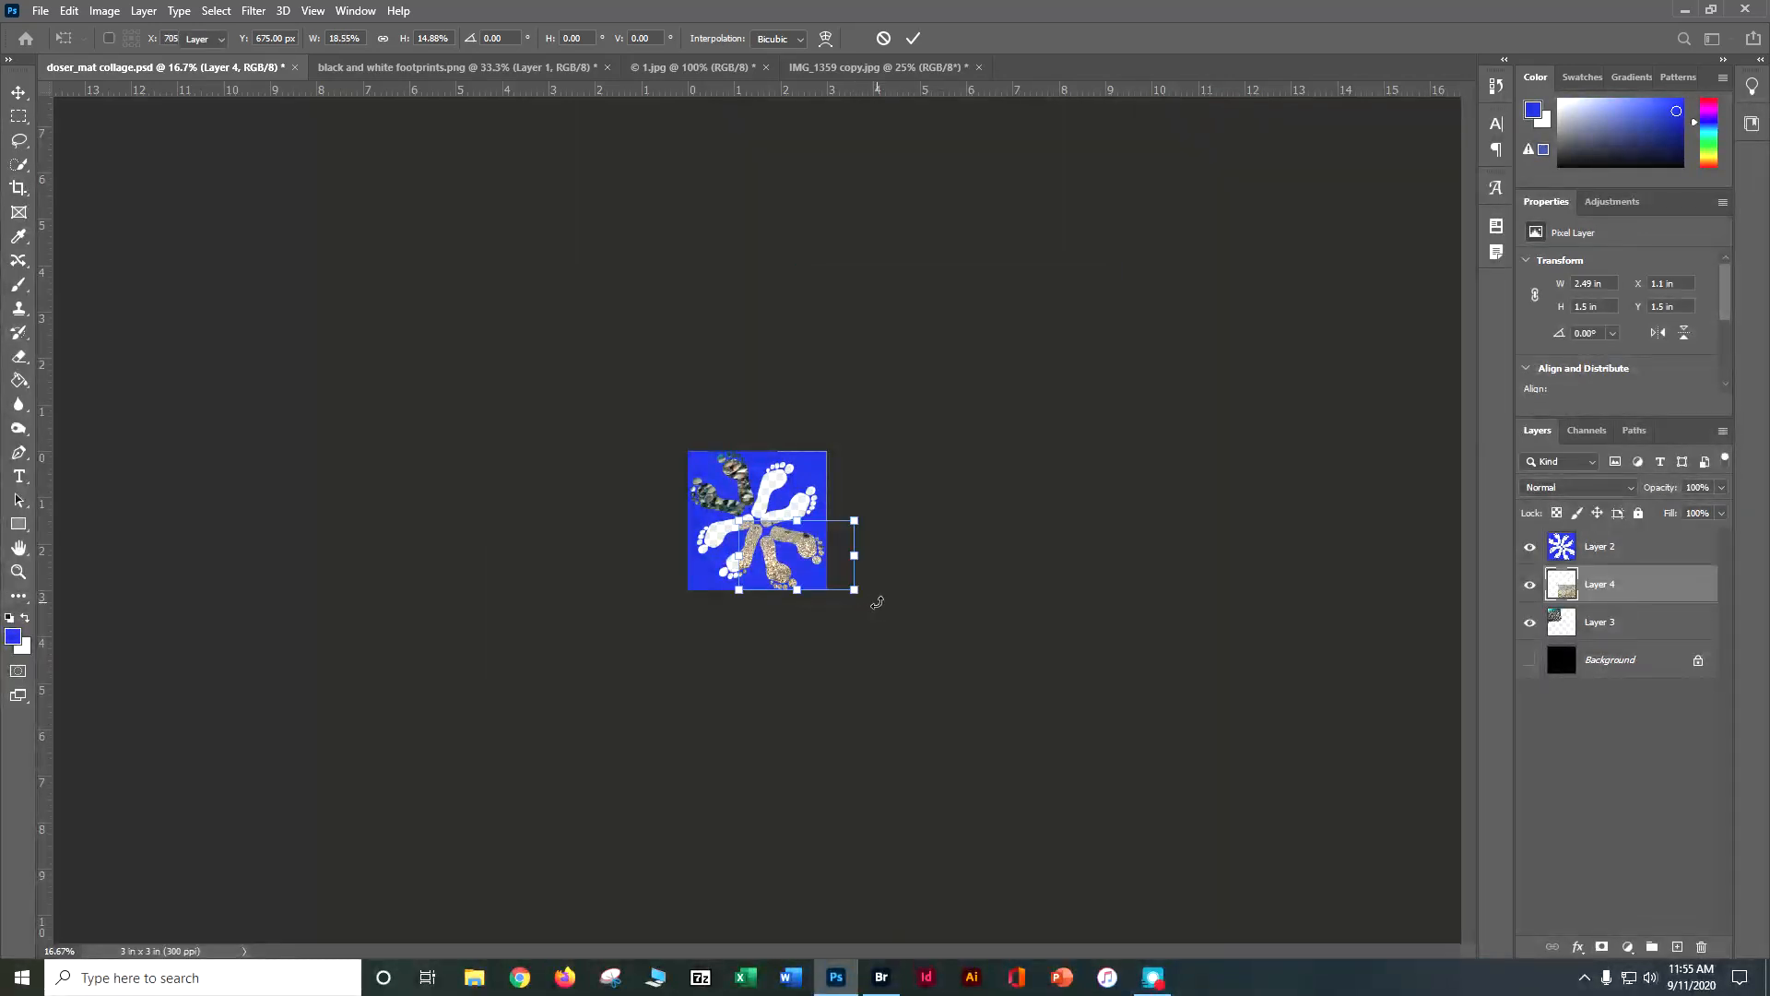
key(Return)
- Erase the shell photo on Layer 4 from the neighbouring footprints, keeping it only in the two lower-right ones
key(ctrl+plus)
key(ctrl+plus)
key(ctrl+plus)
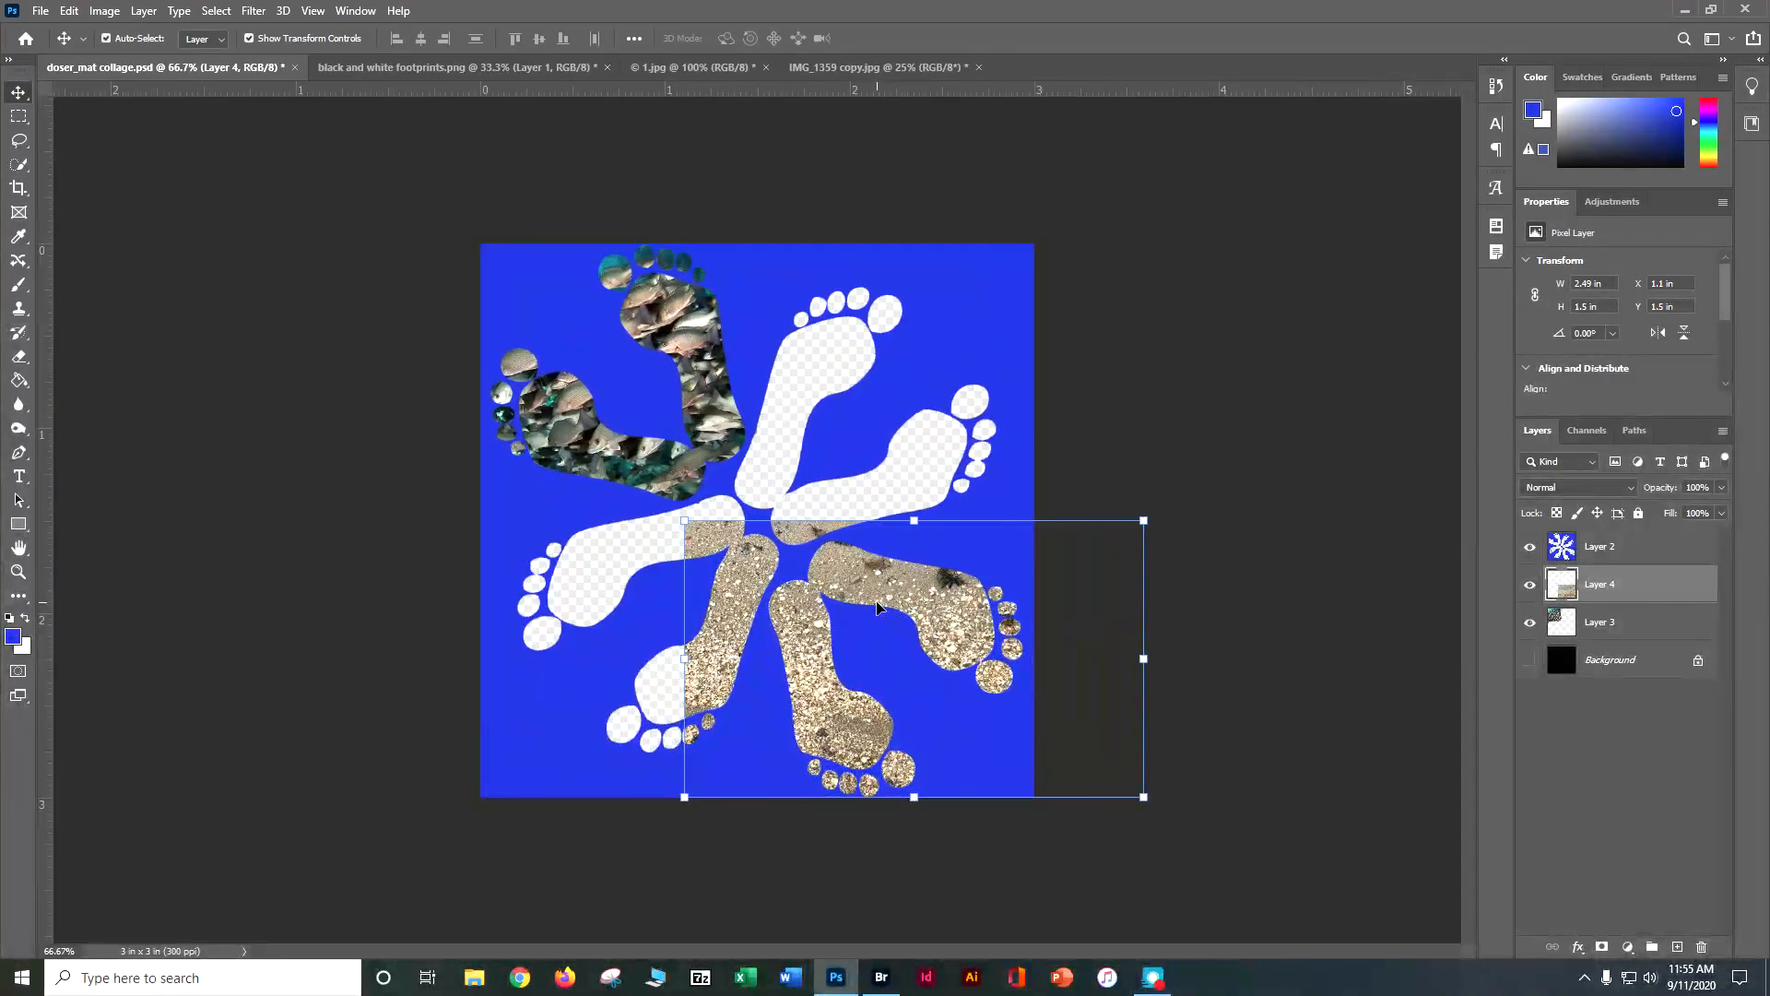
click(1278, 529)
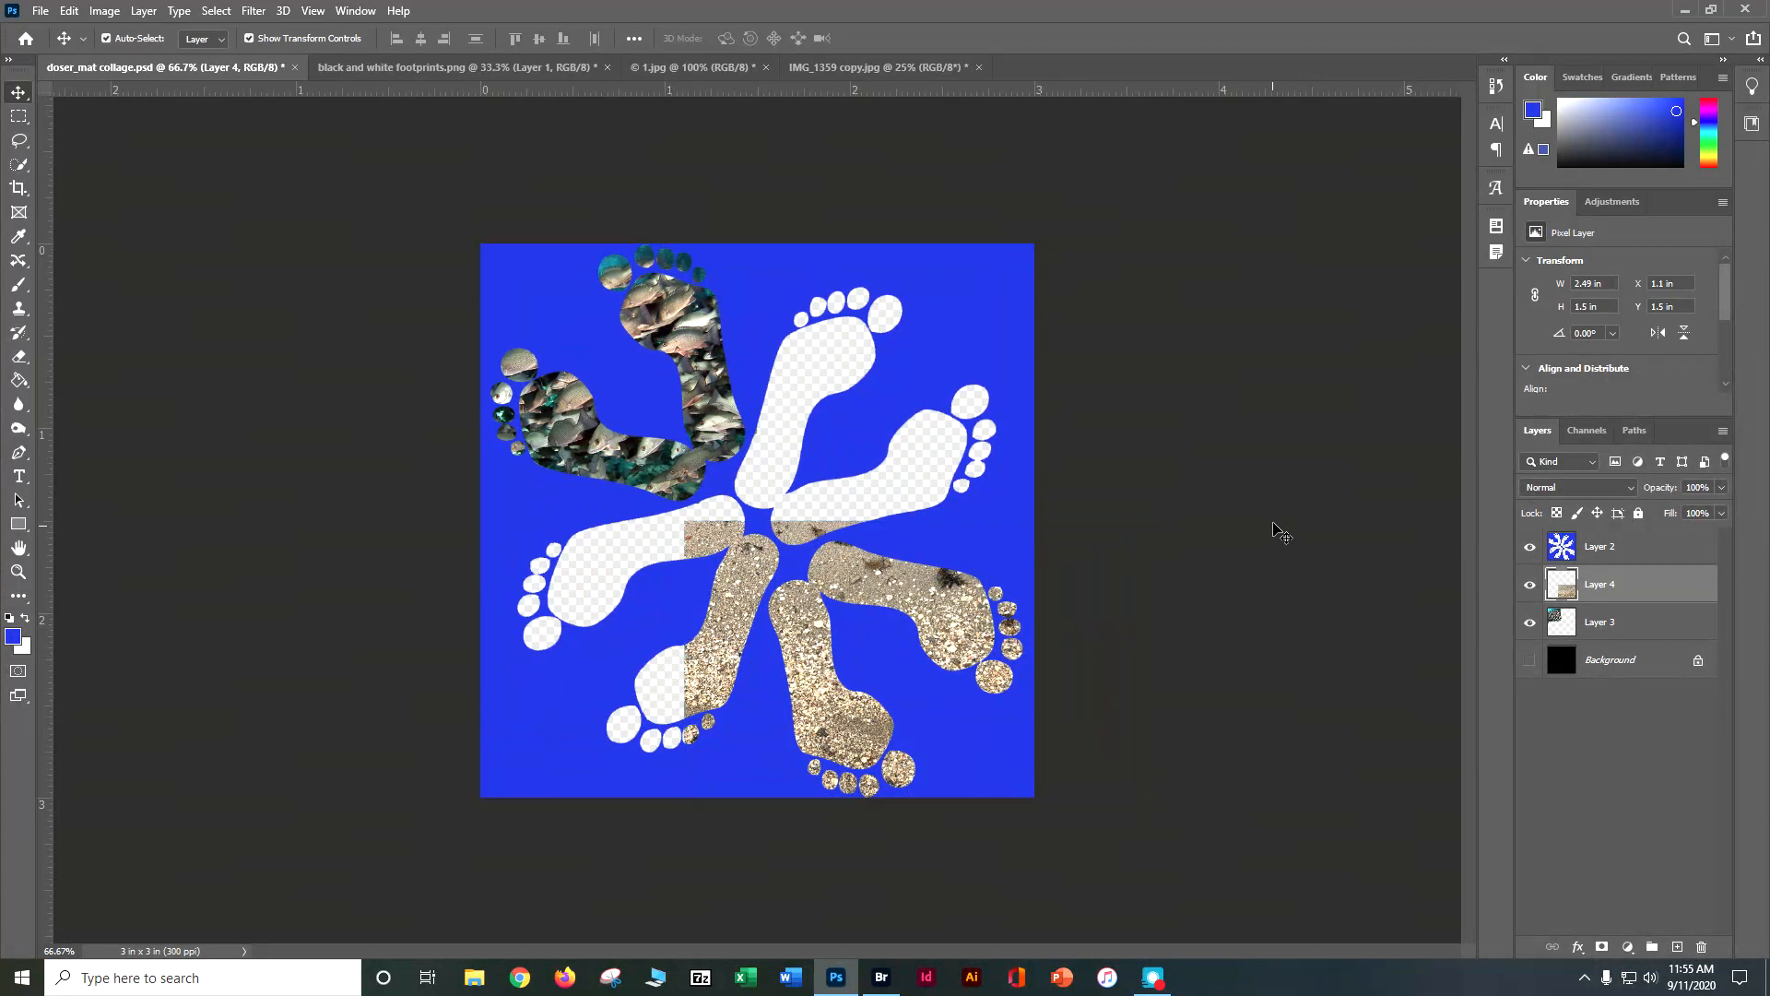
click(1616, 580)
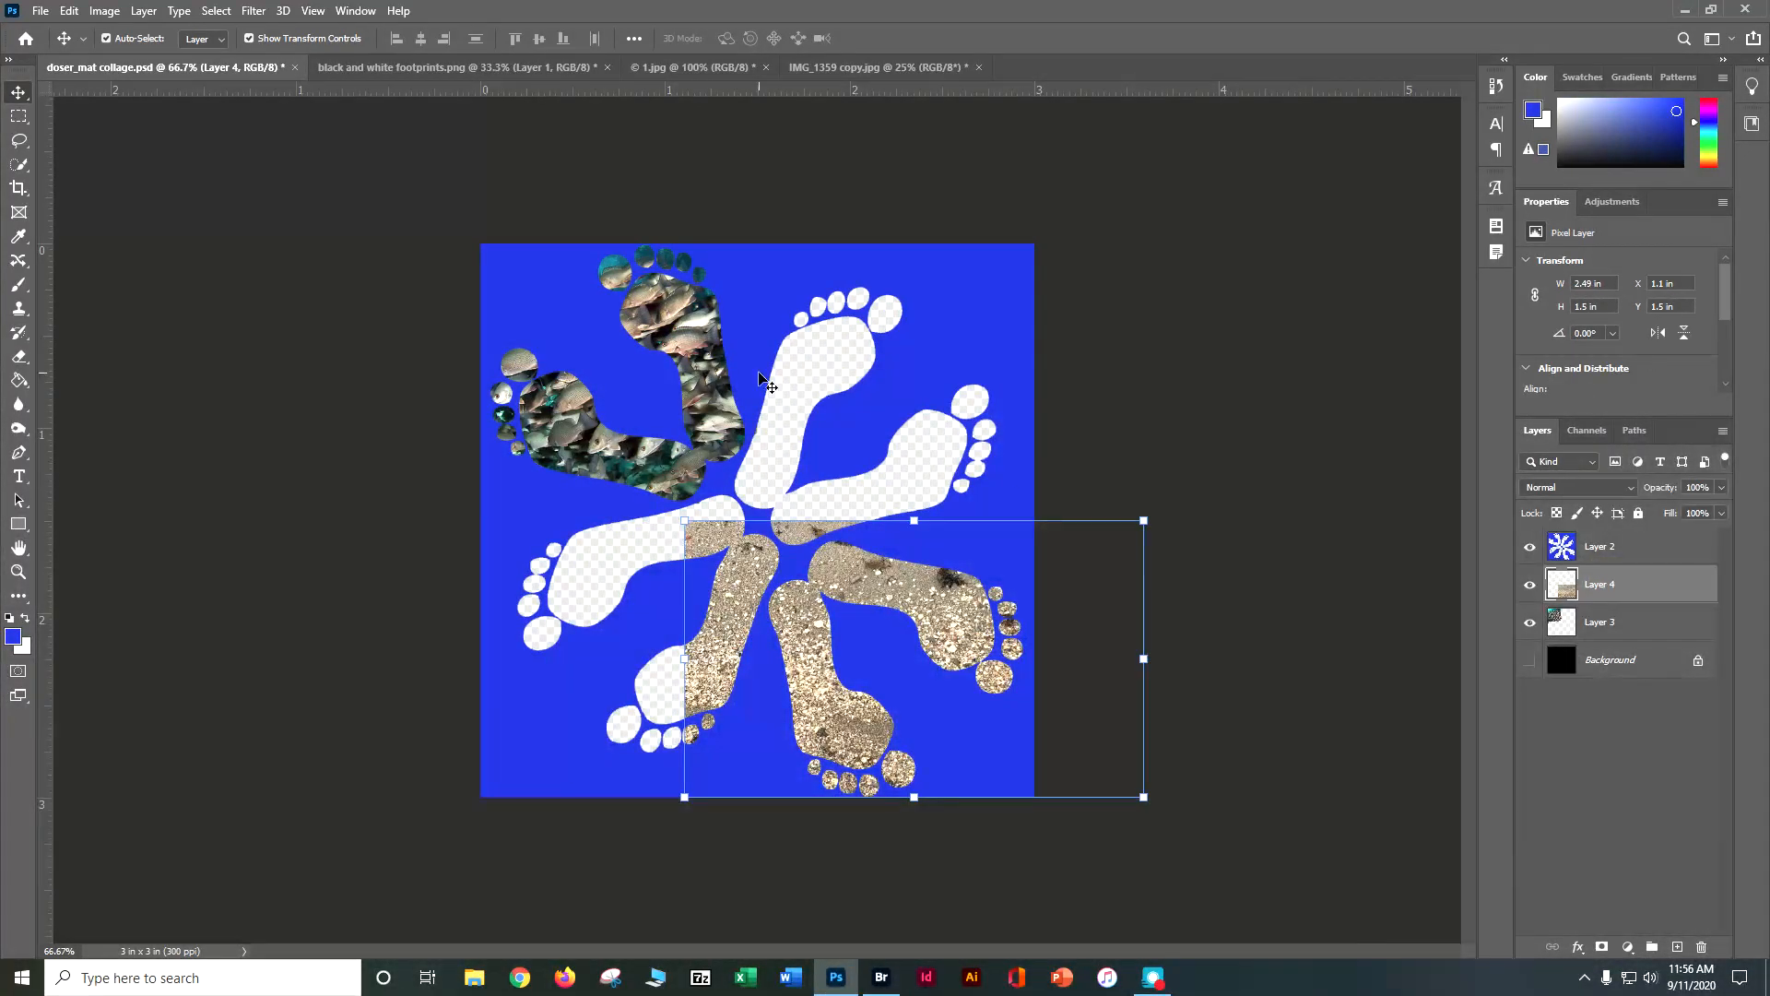
click(19, 356)
mouse_move(701, 530)
mouse_down()
mouse_move(807, 532)
mouse_move(757, 525)
mouse_move(705, 547)
mouse_move(733, 560)
mouse_move(697, 758)
mouse_move(724, 538)
mouse_move(830, 495)
mouse_up()
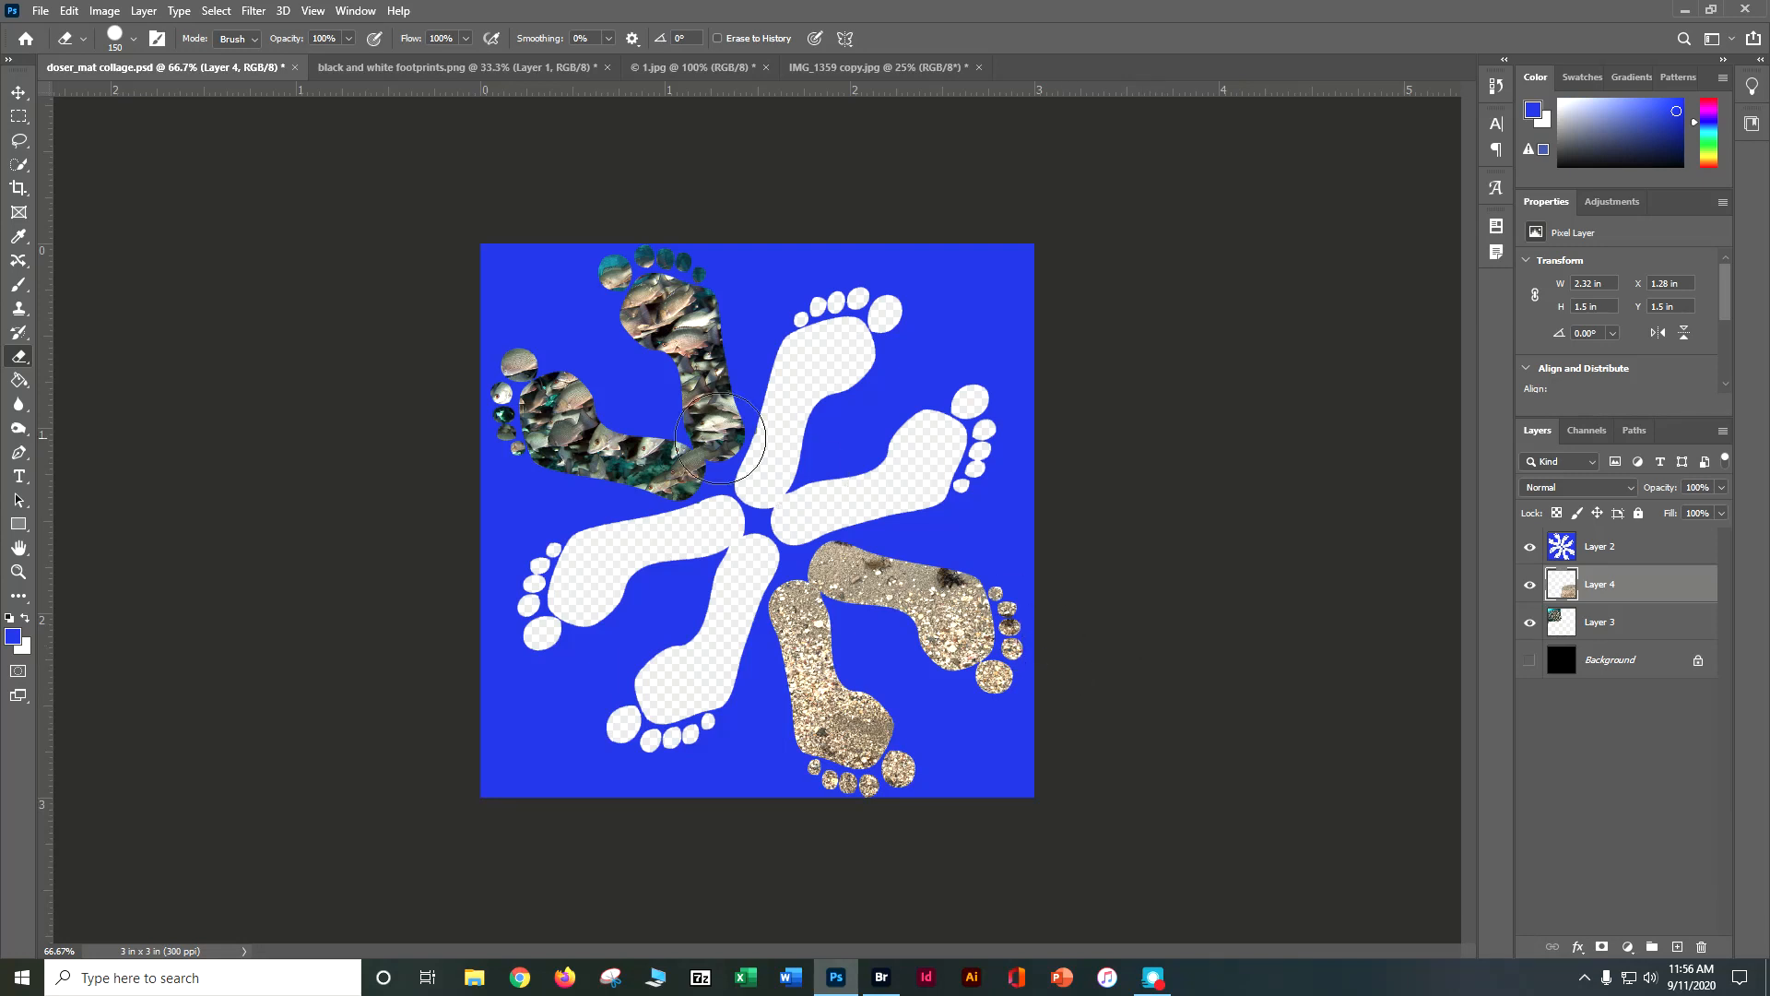
key(ctrl+z)
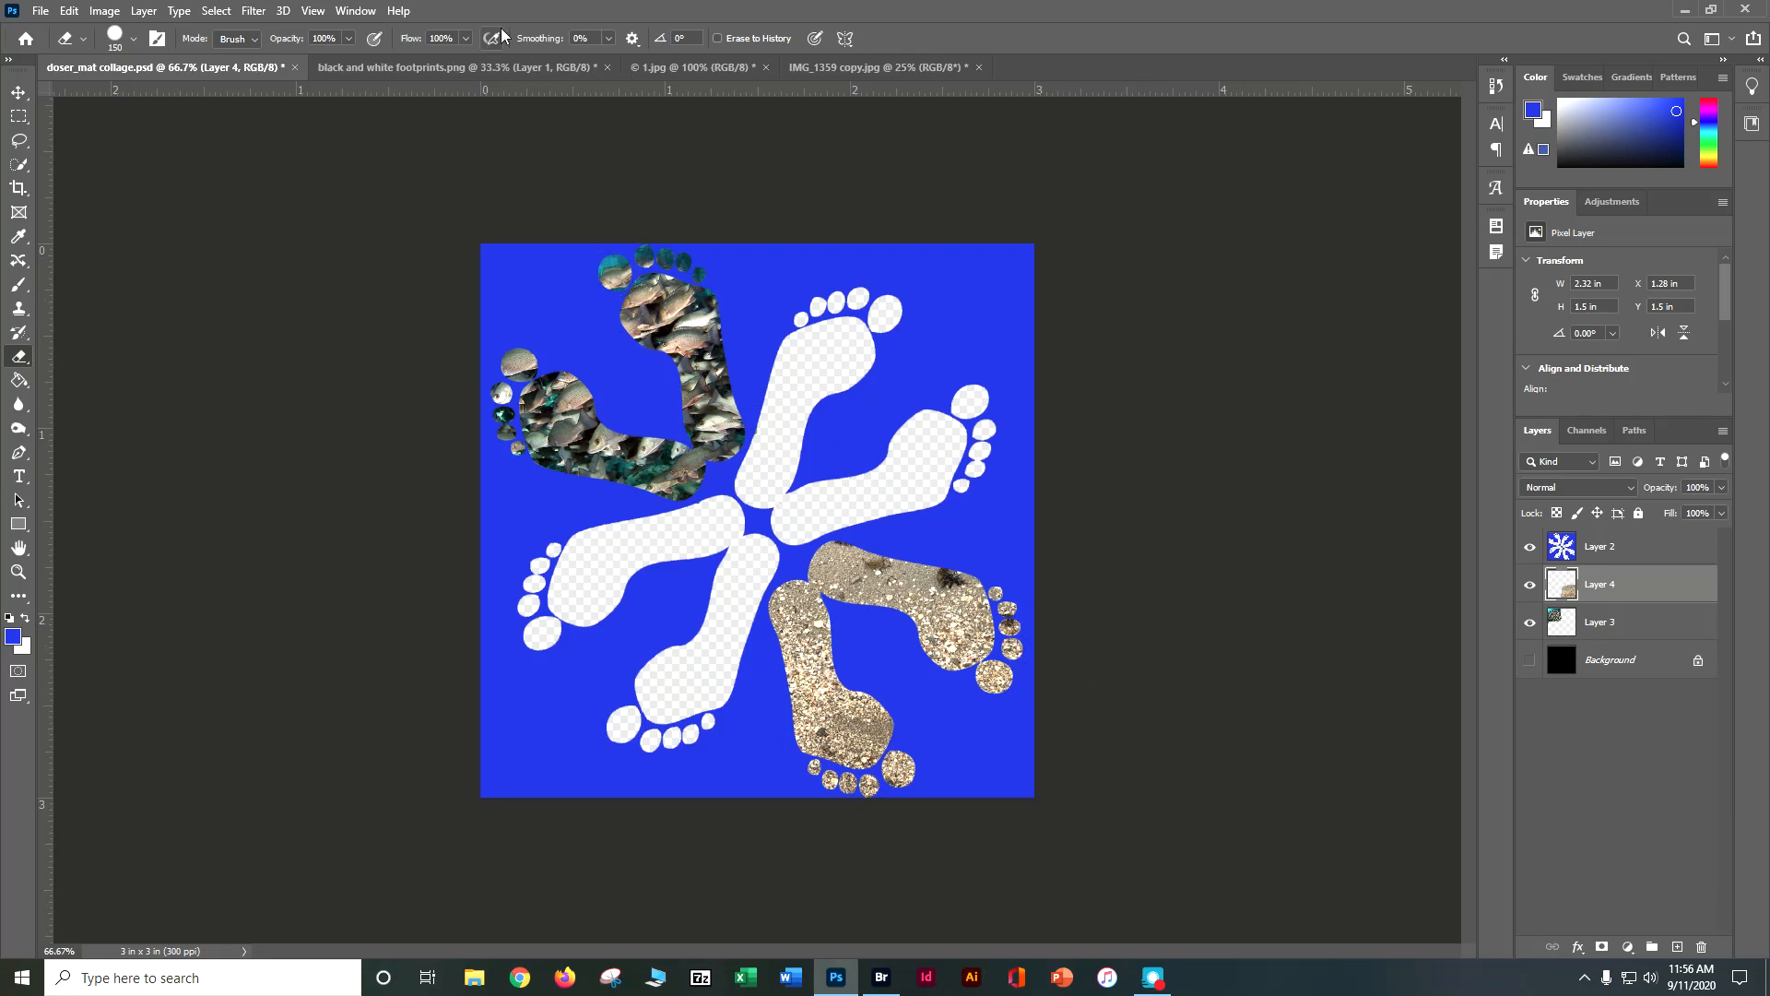
- Close the black and white footprints.png, 1.jpg and IMG_1359 copy.jpg documents without saving their changes
click(544, 68)
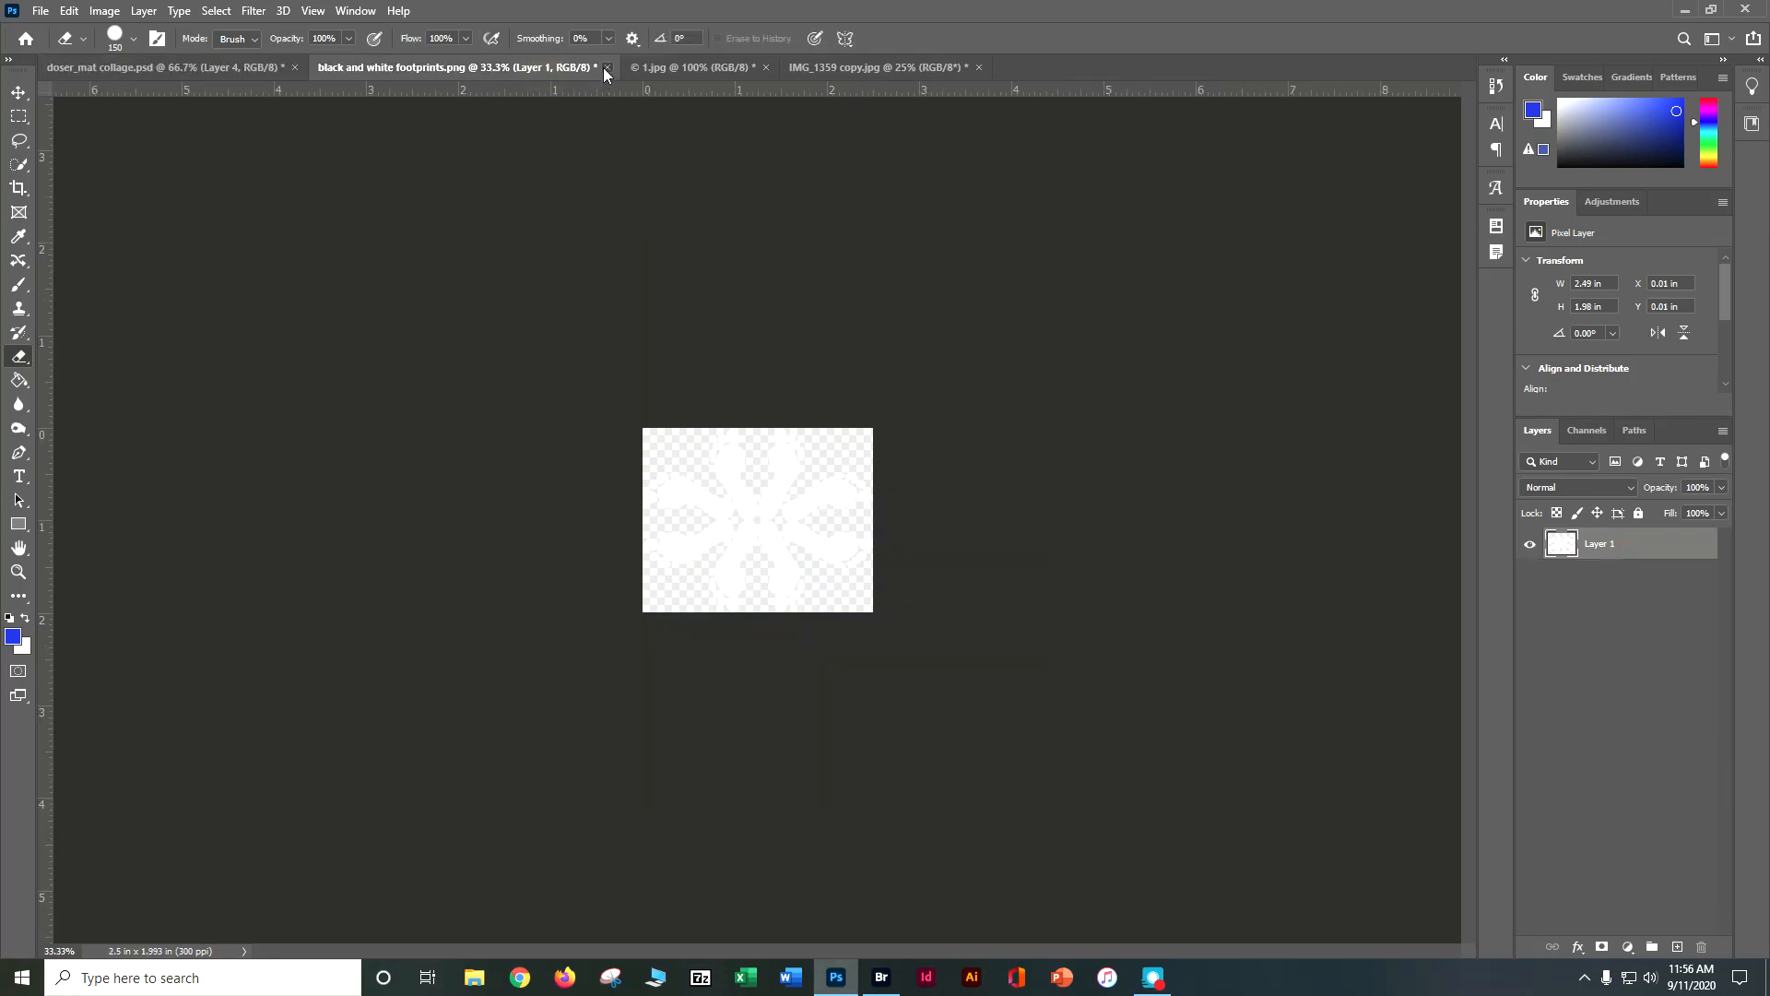
click(606, 68)
click(878, 364)
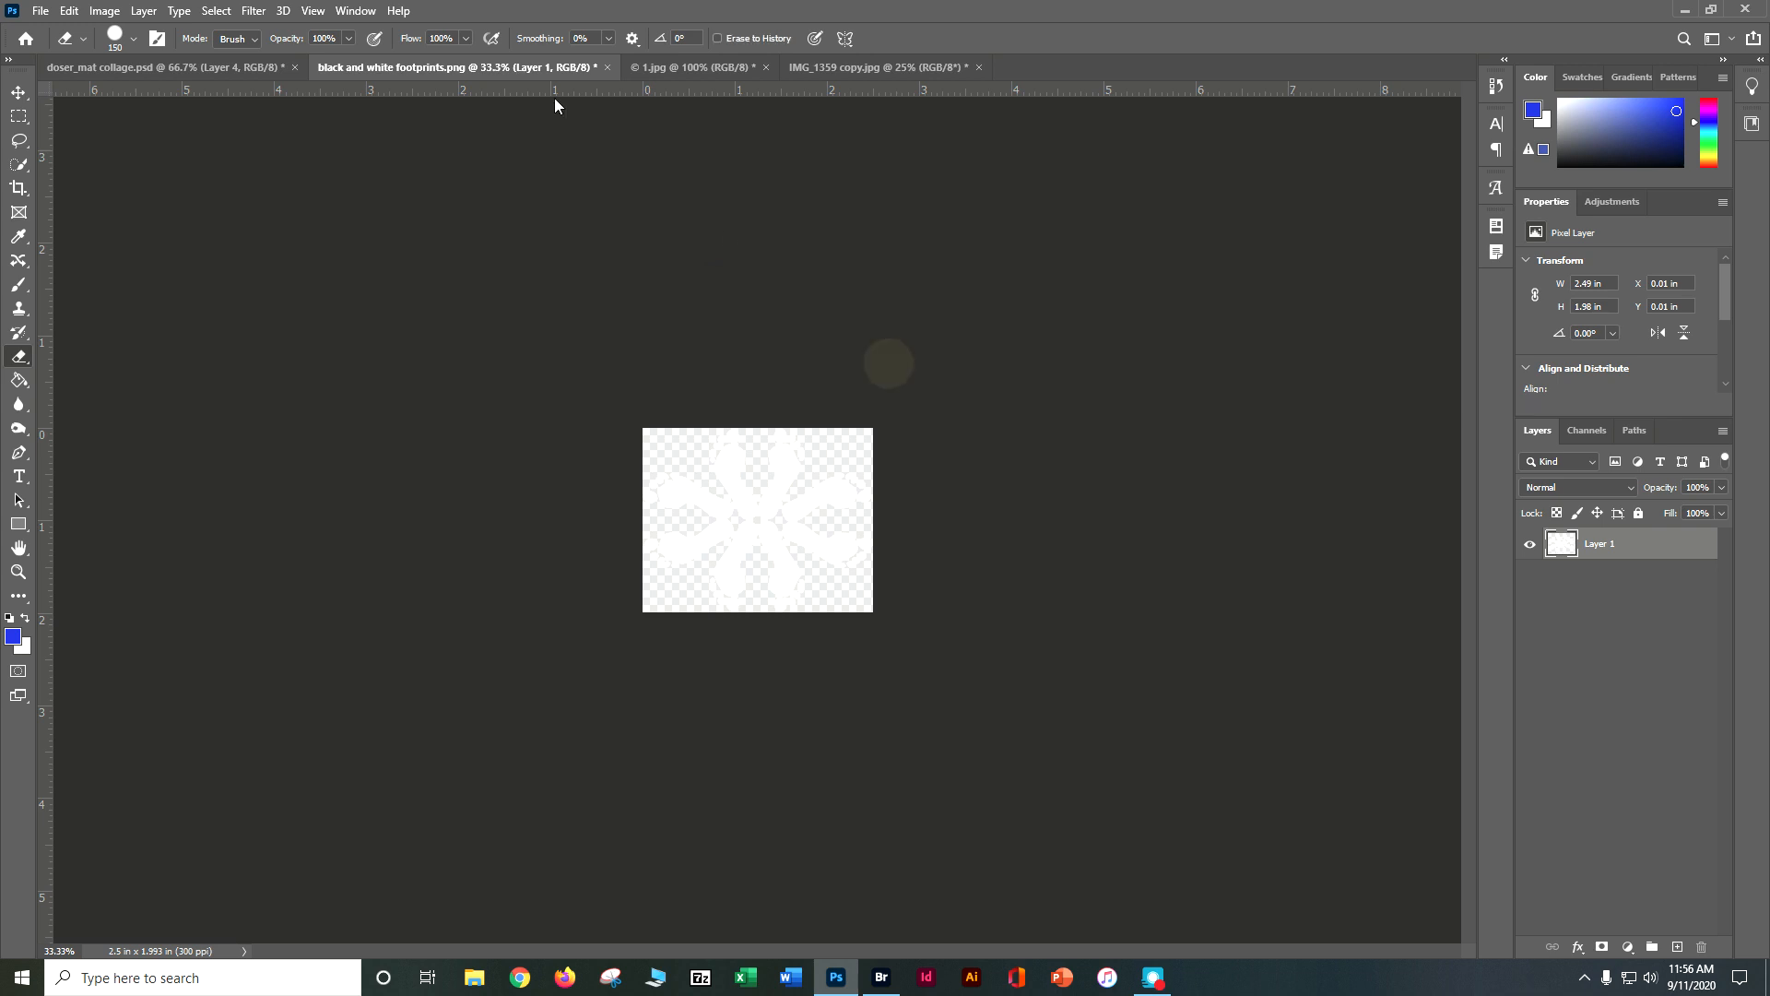
click(454, 68)
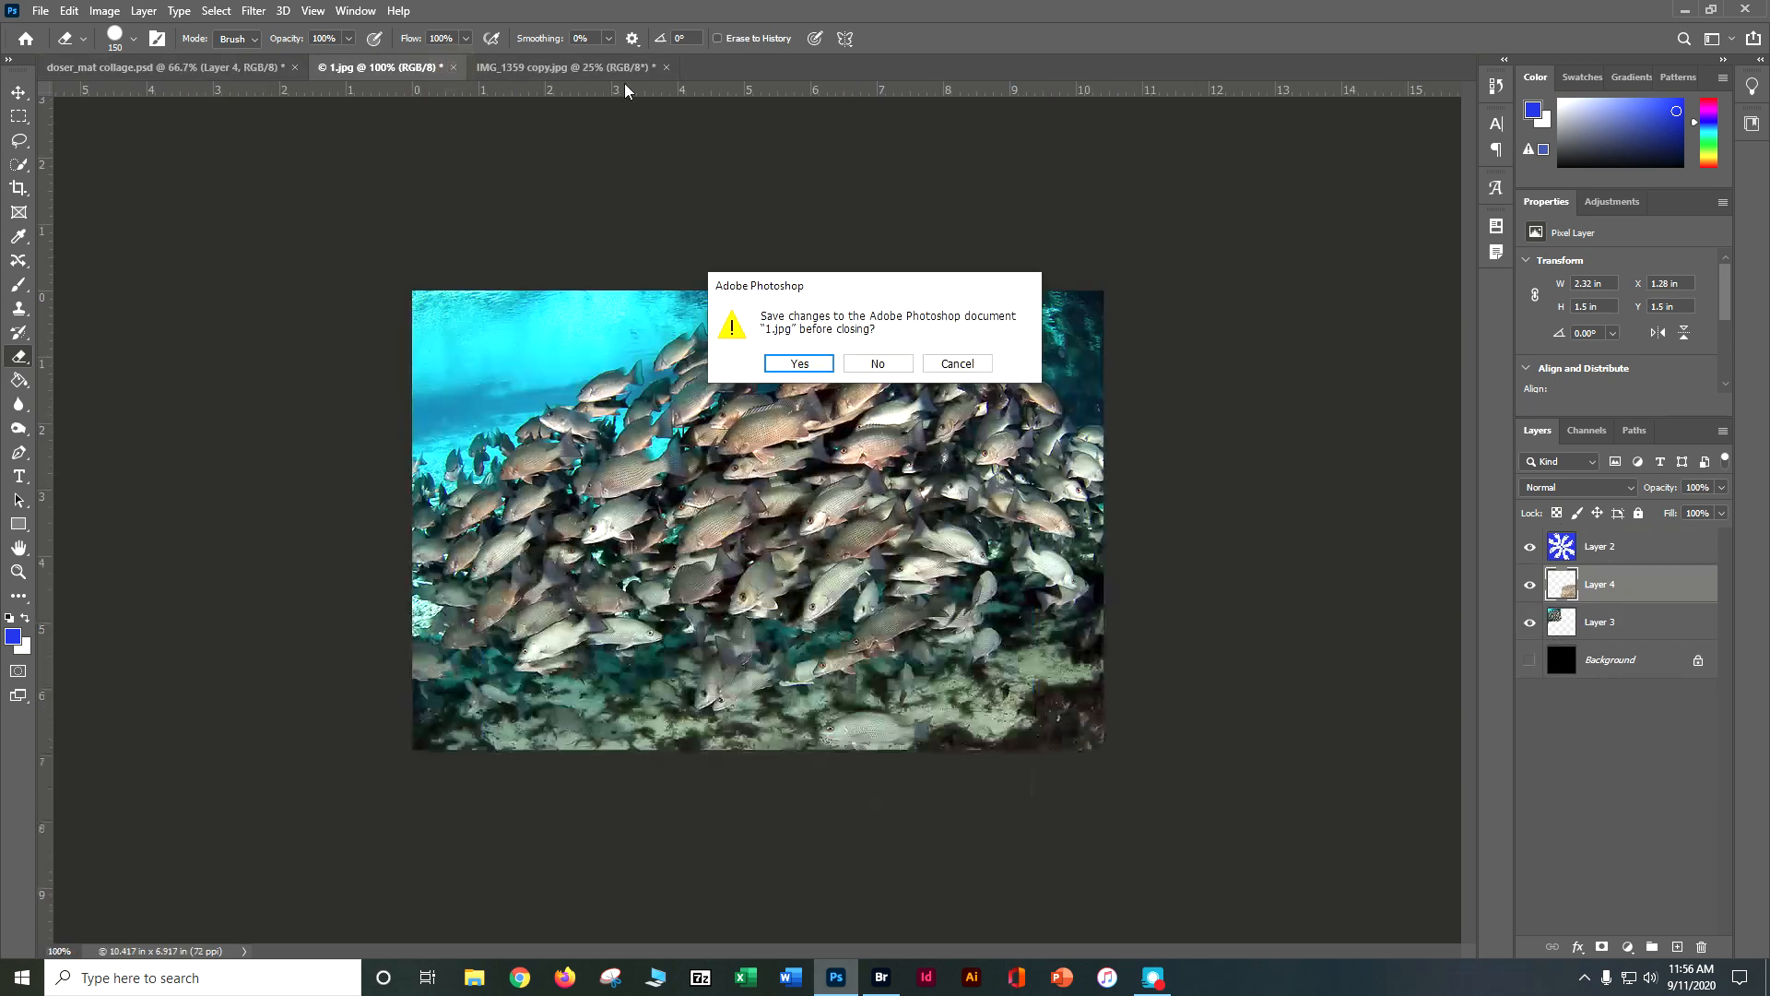
click(878, 362)
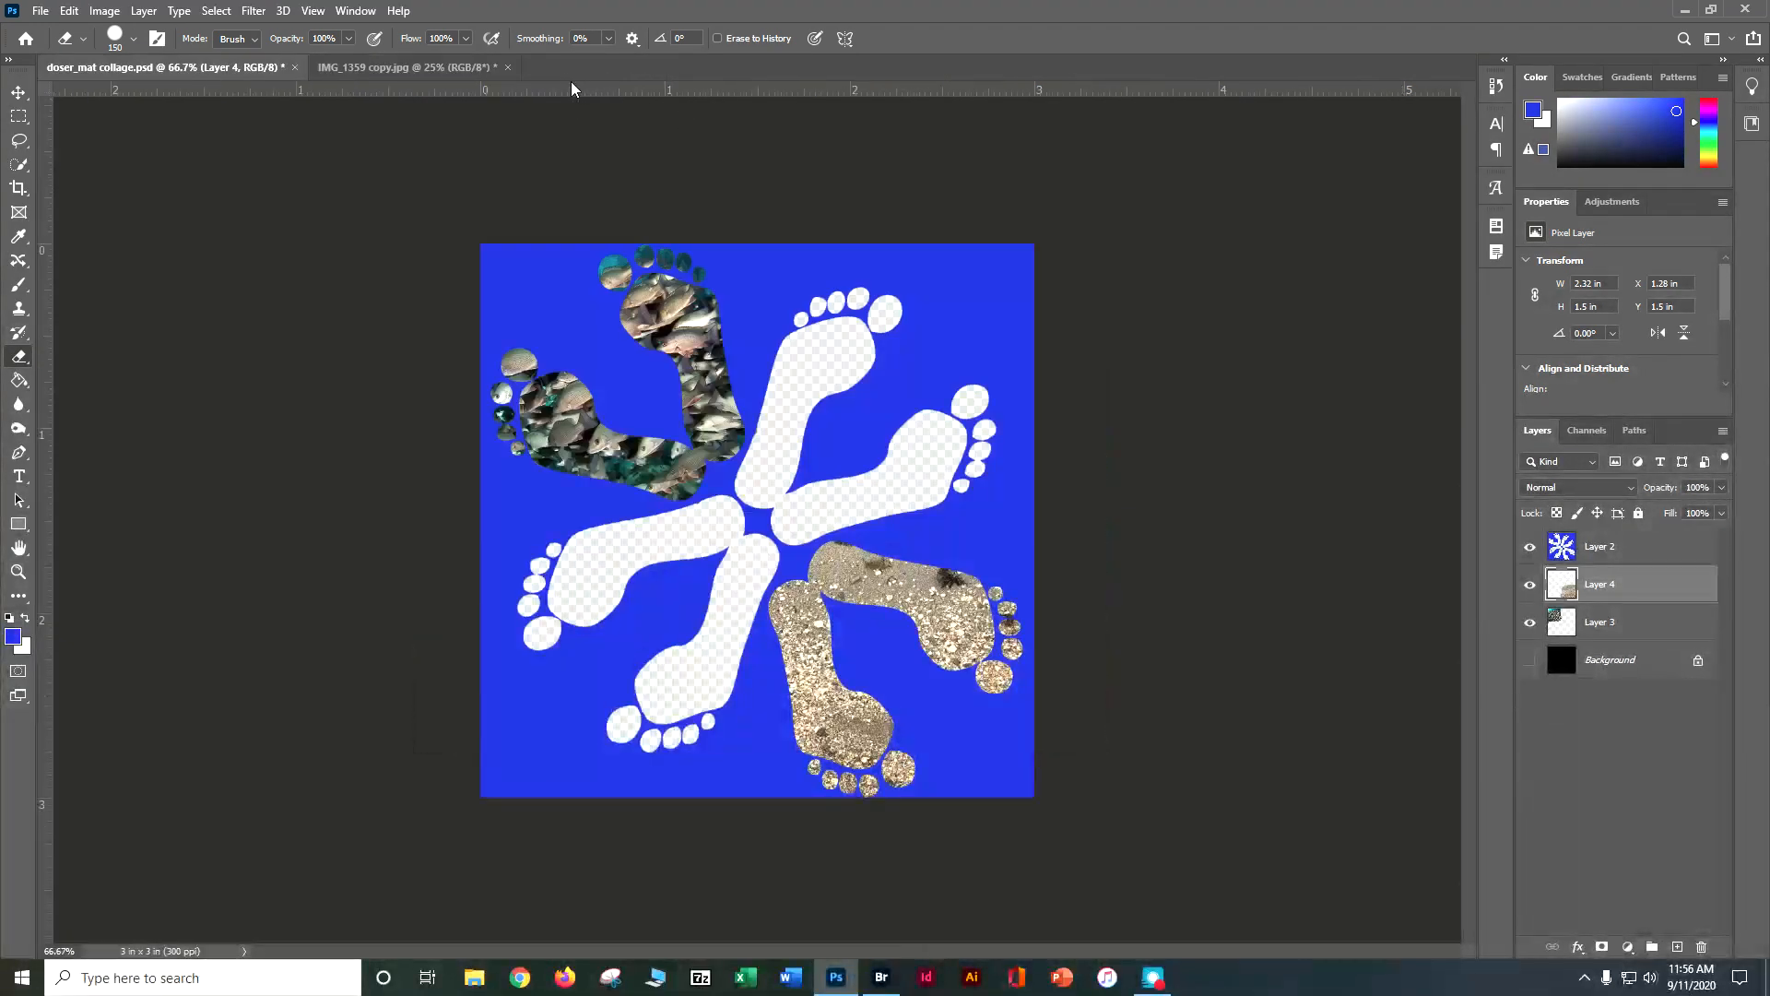
click(507, 68)
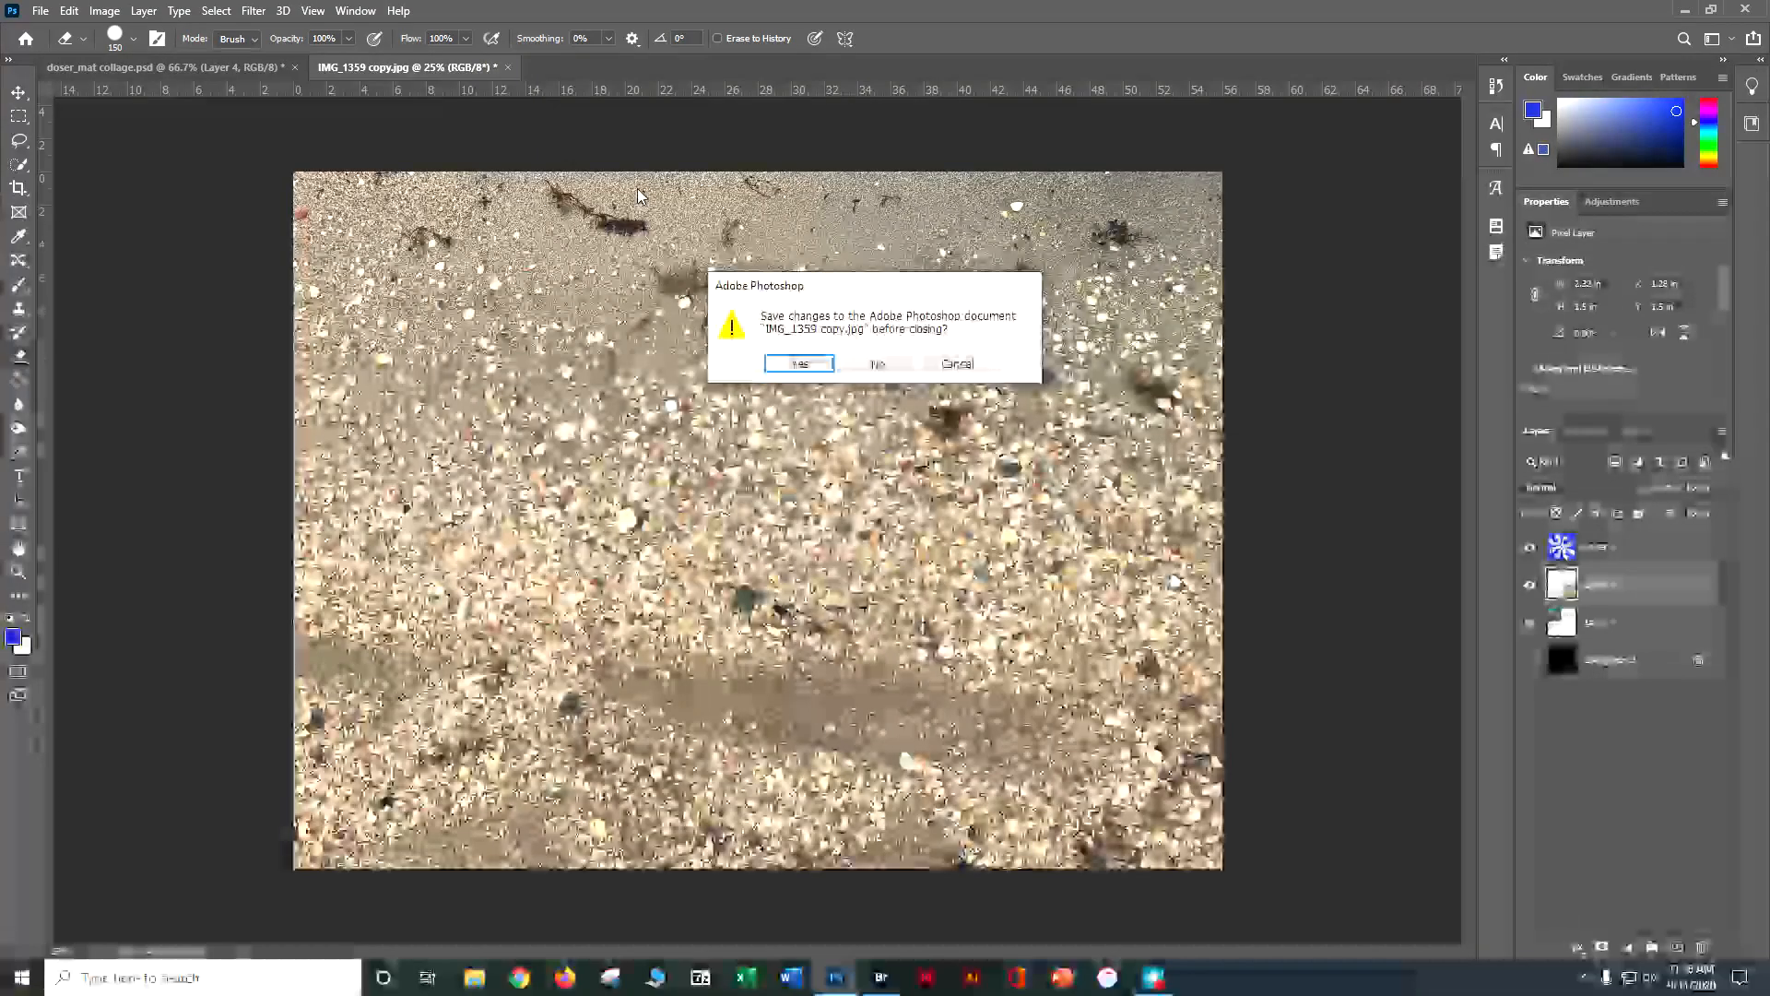
click(860, 366)
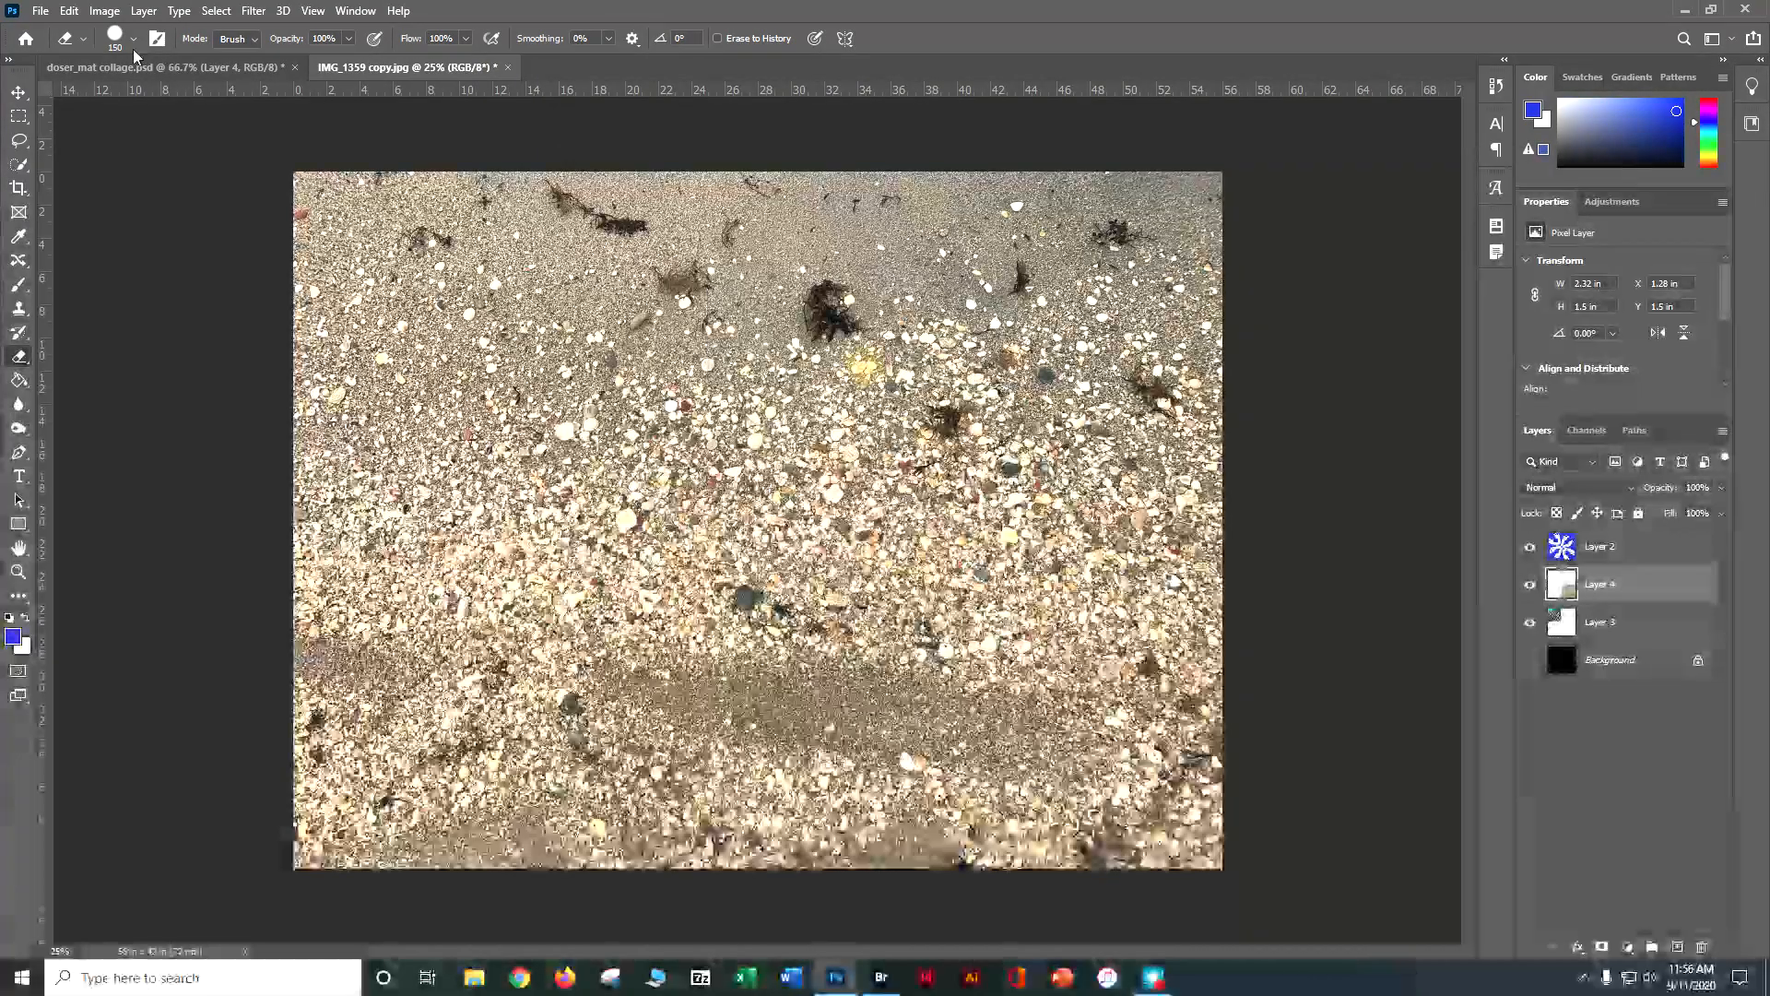
- Open the sunset photo 130.jpg from the Collage Images folder
click(43, 11)
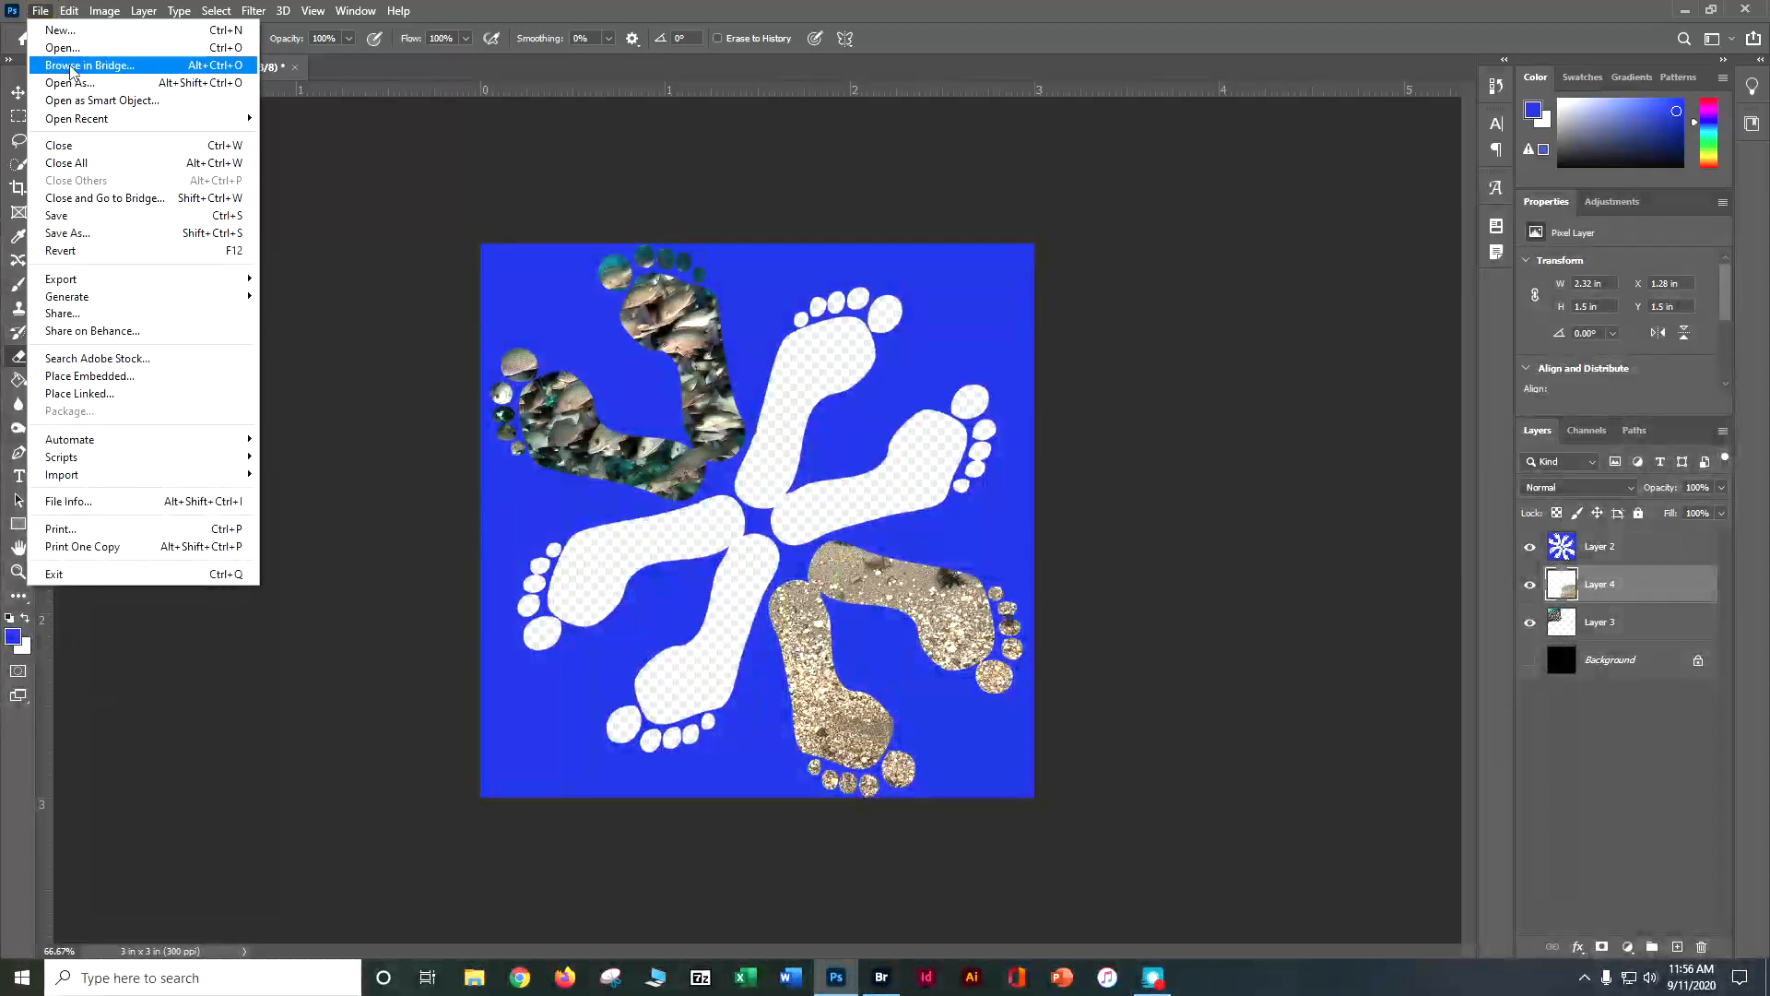
click(55, 50)
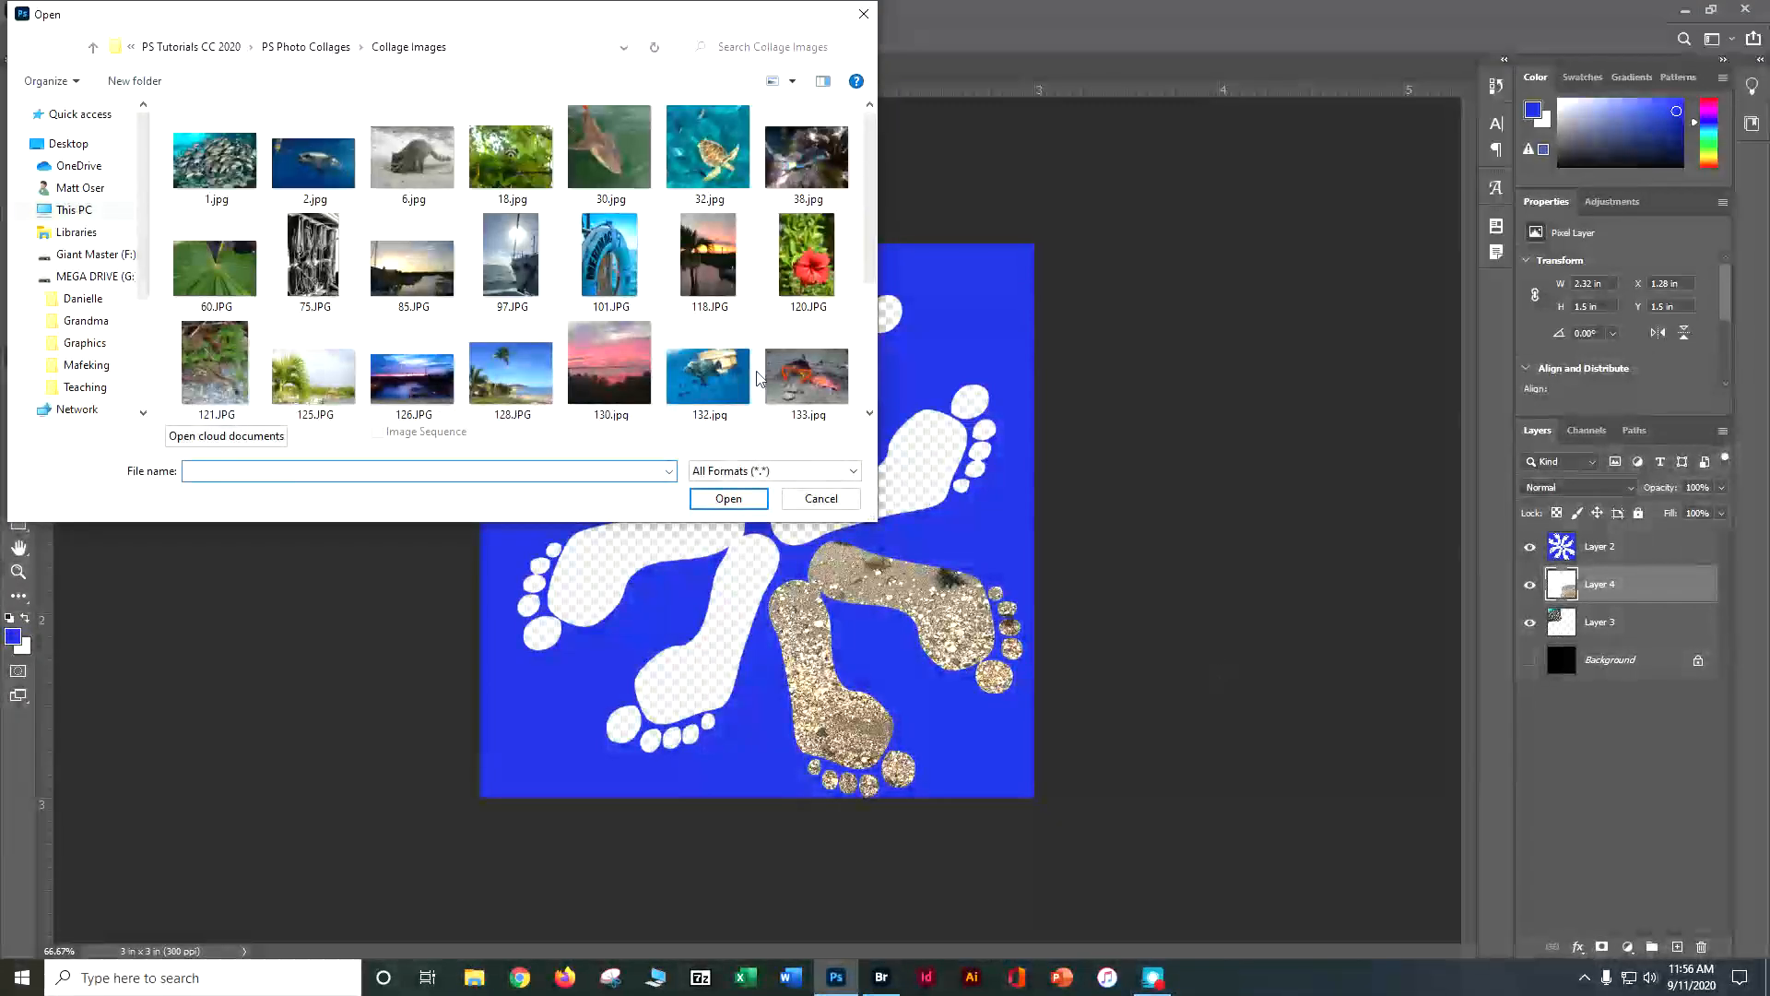
drag(859, 207, 861, 351)
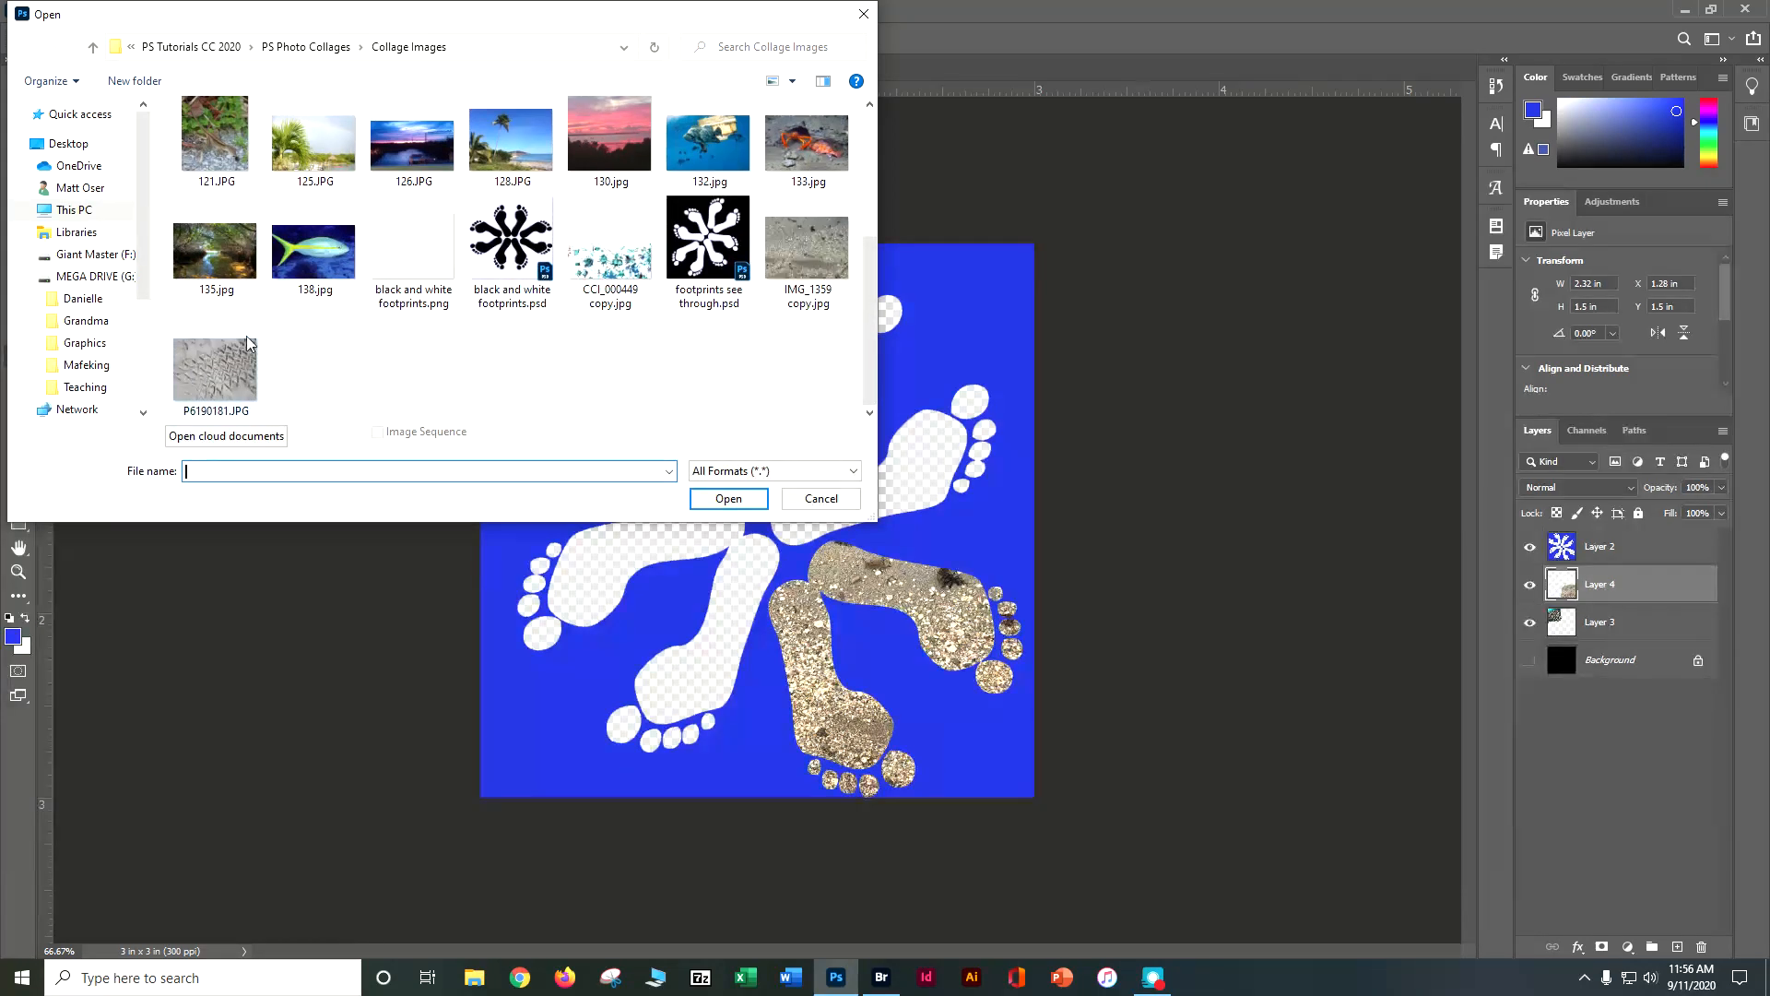
click(583, 136)
click(729, 498)
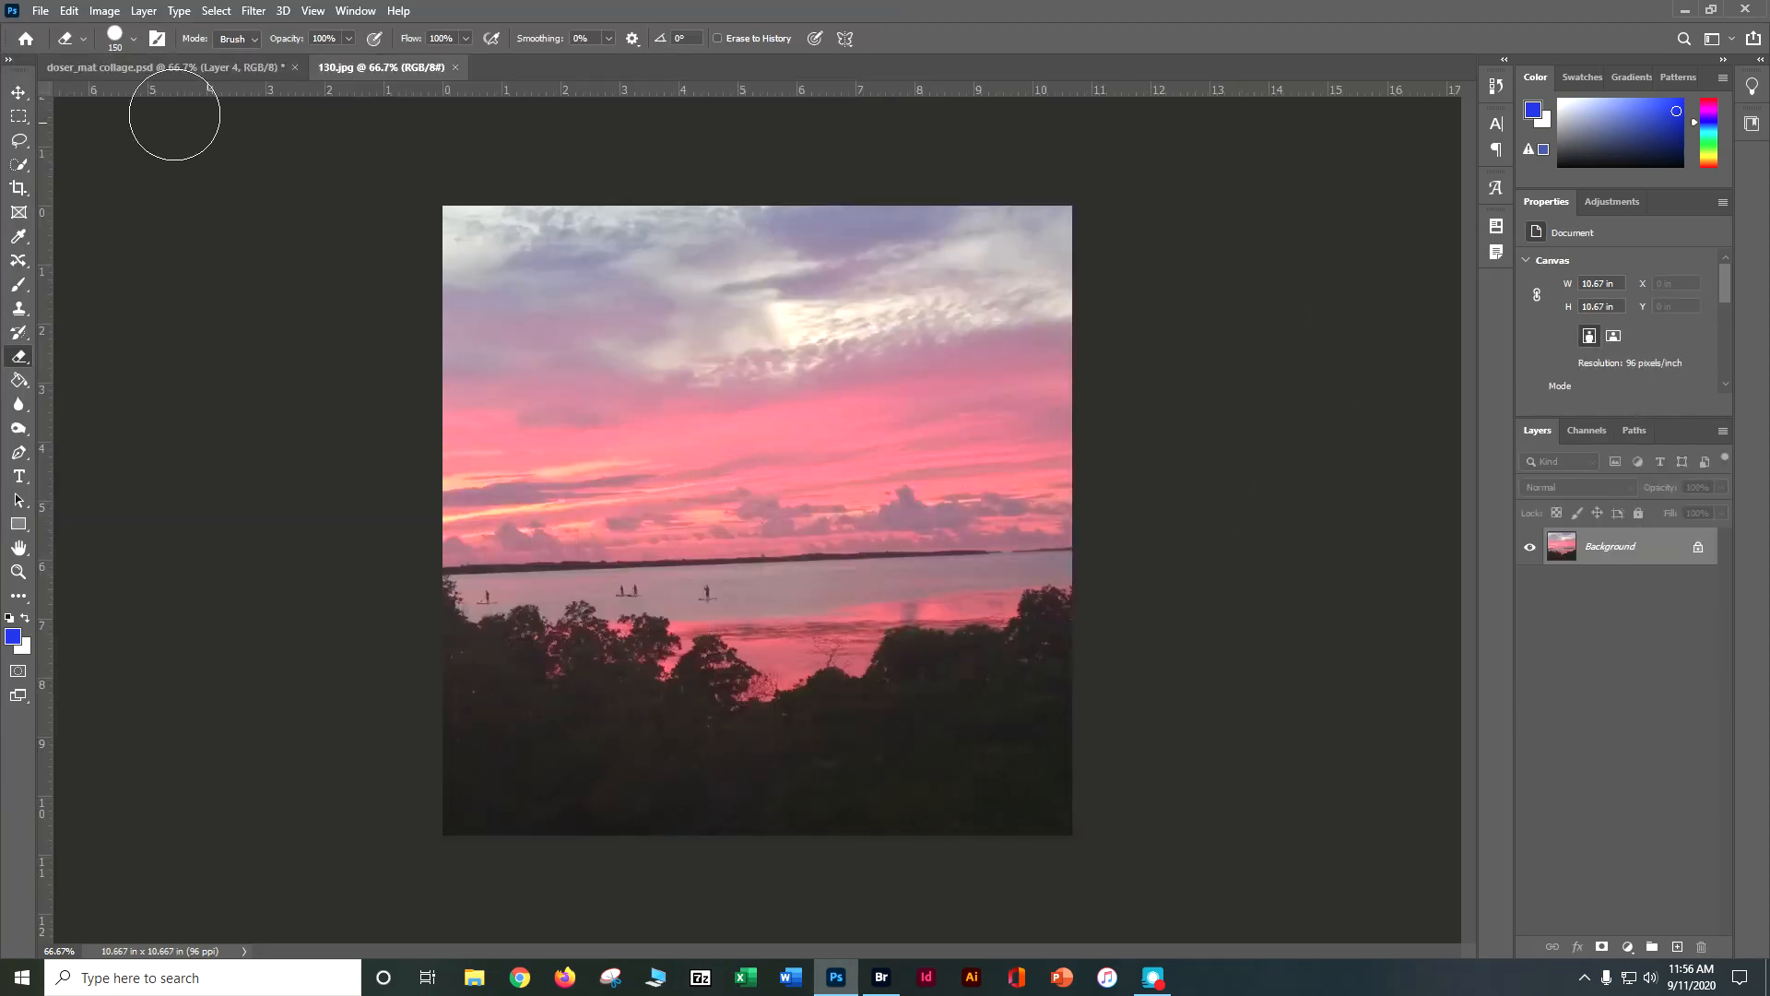
- Apply Auto Tone, Auto Contrast and Auto Color to the sunset photo
click(104, 10)
click(115, 83)
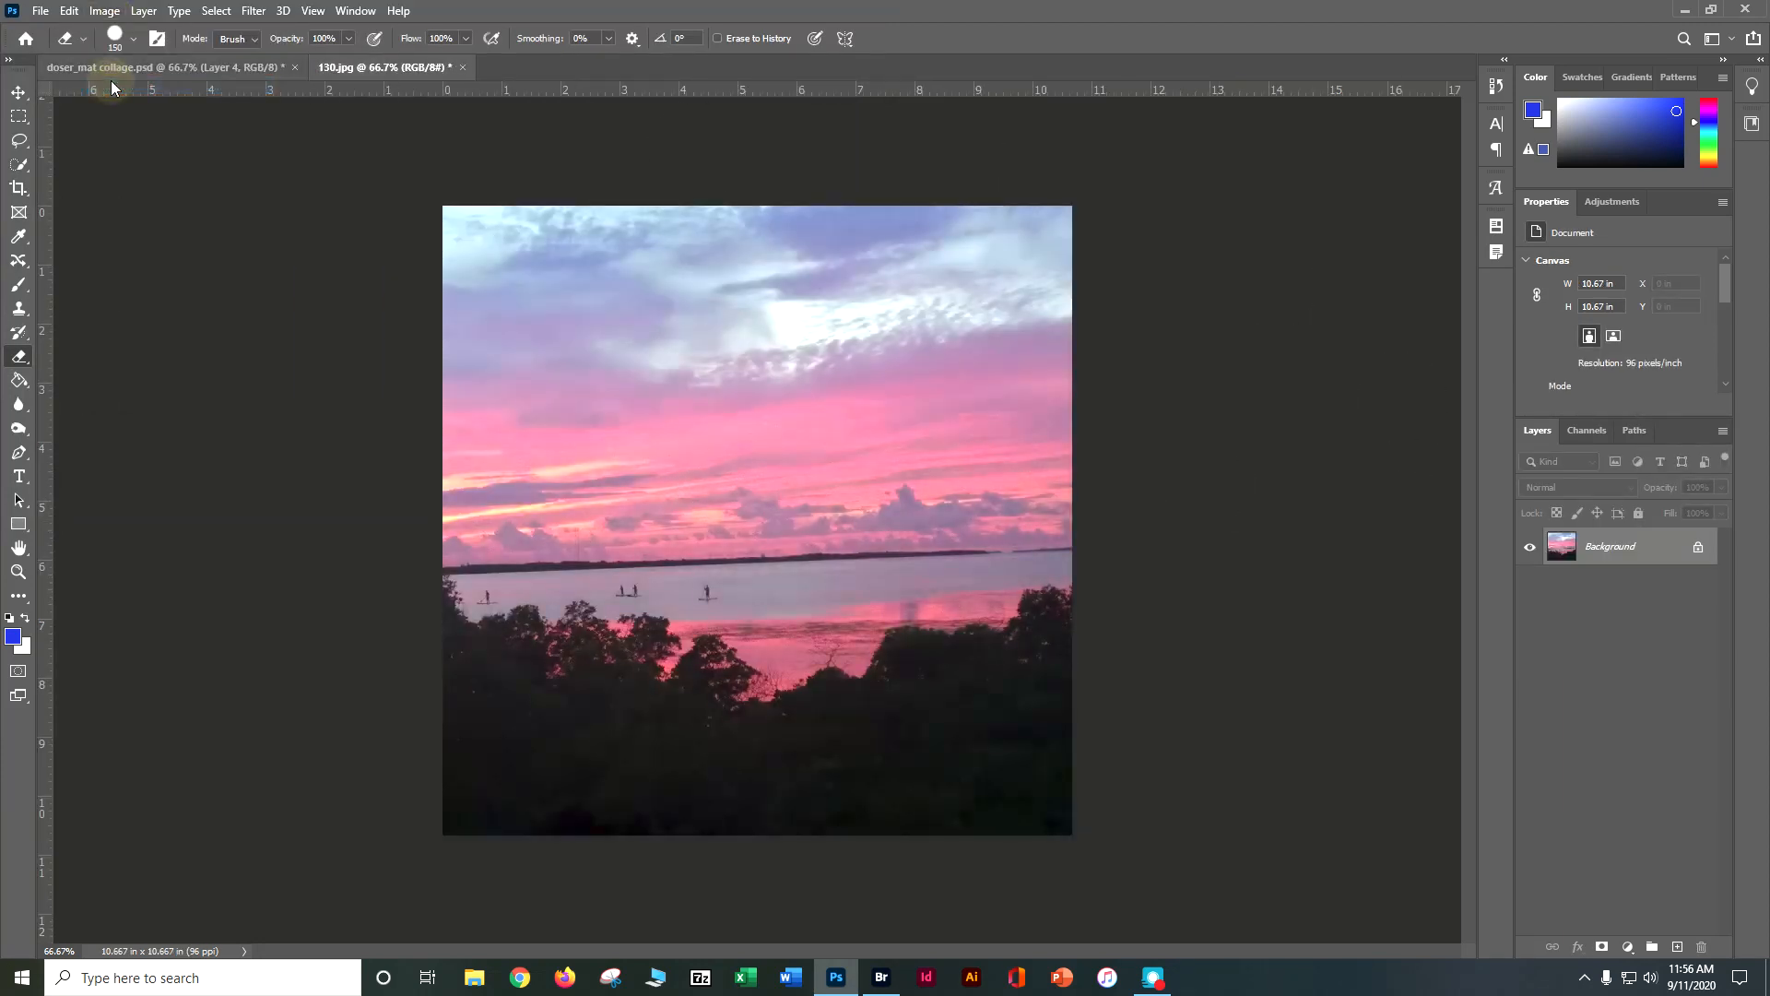
click(104, 10)
click(112, 103)
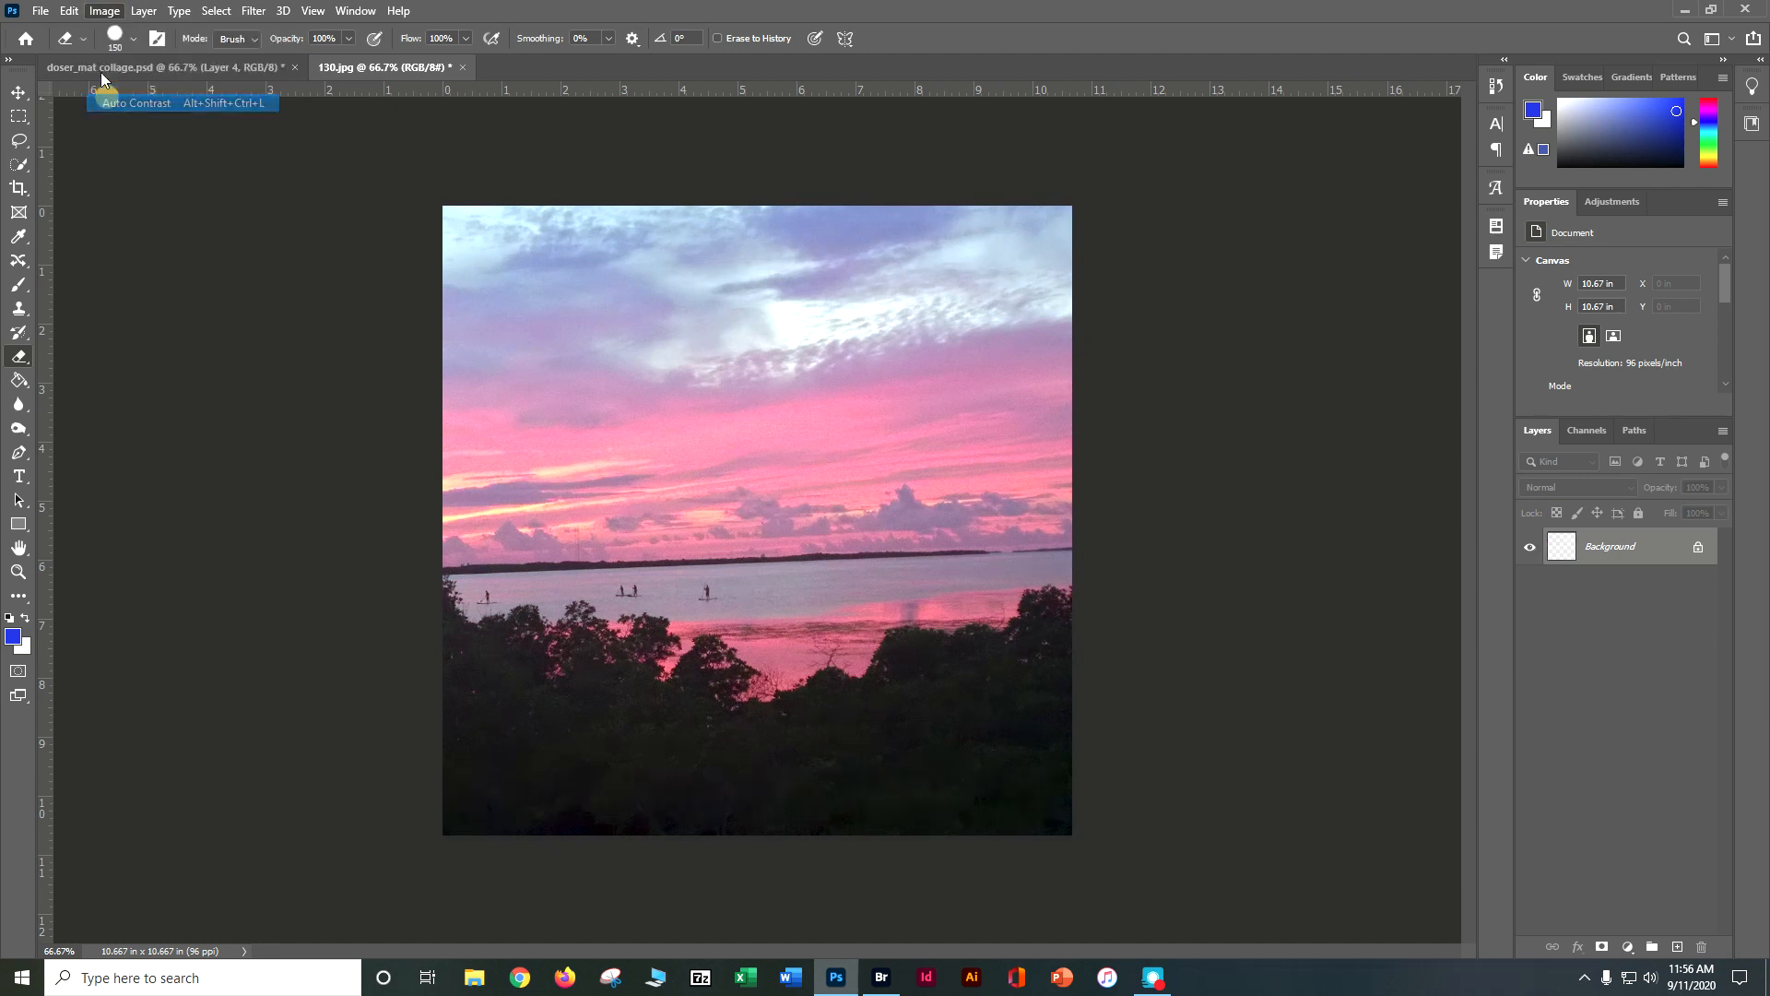
click(104, 10)
click(129, 119)
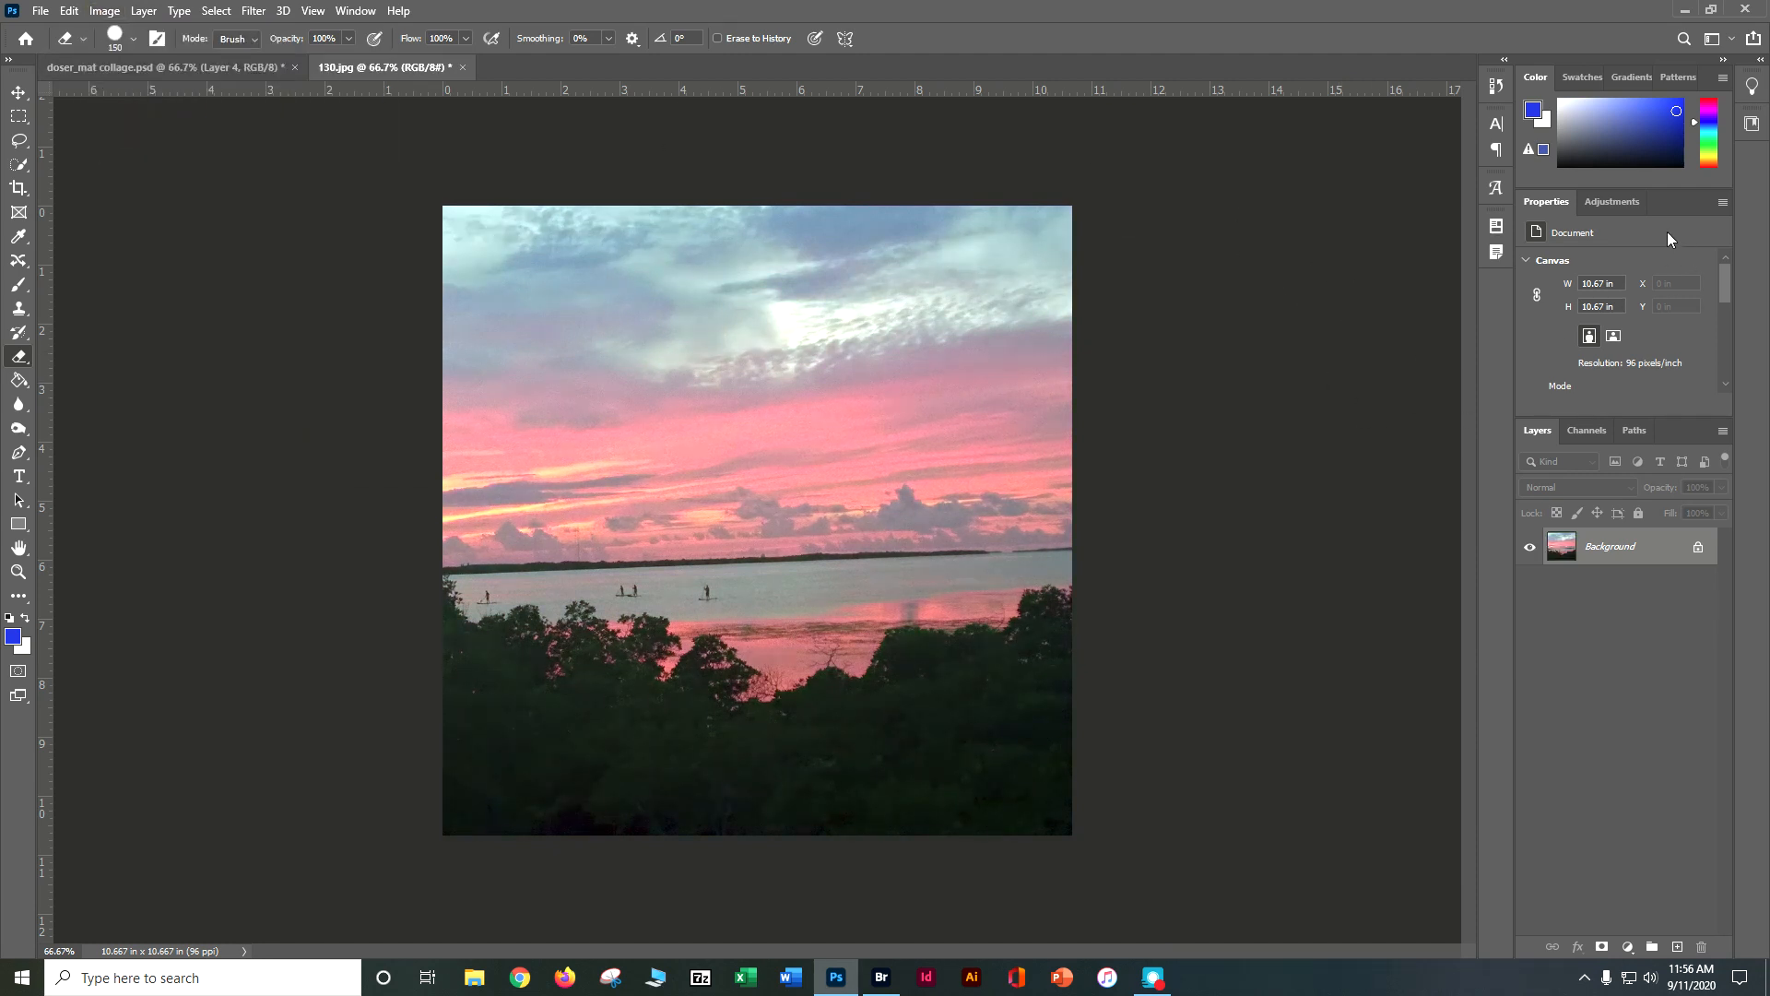
- Add a Levels adjustment layer, sample the black point from the dark trees, and merge it into the Background
click(1624, 205)
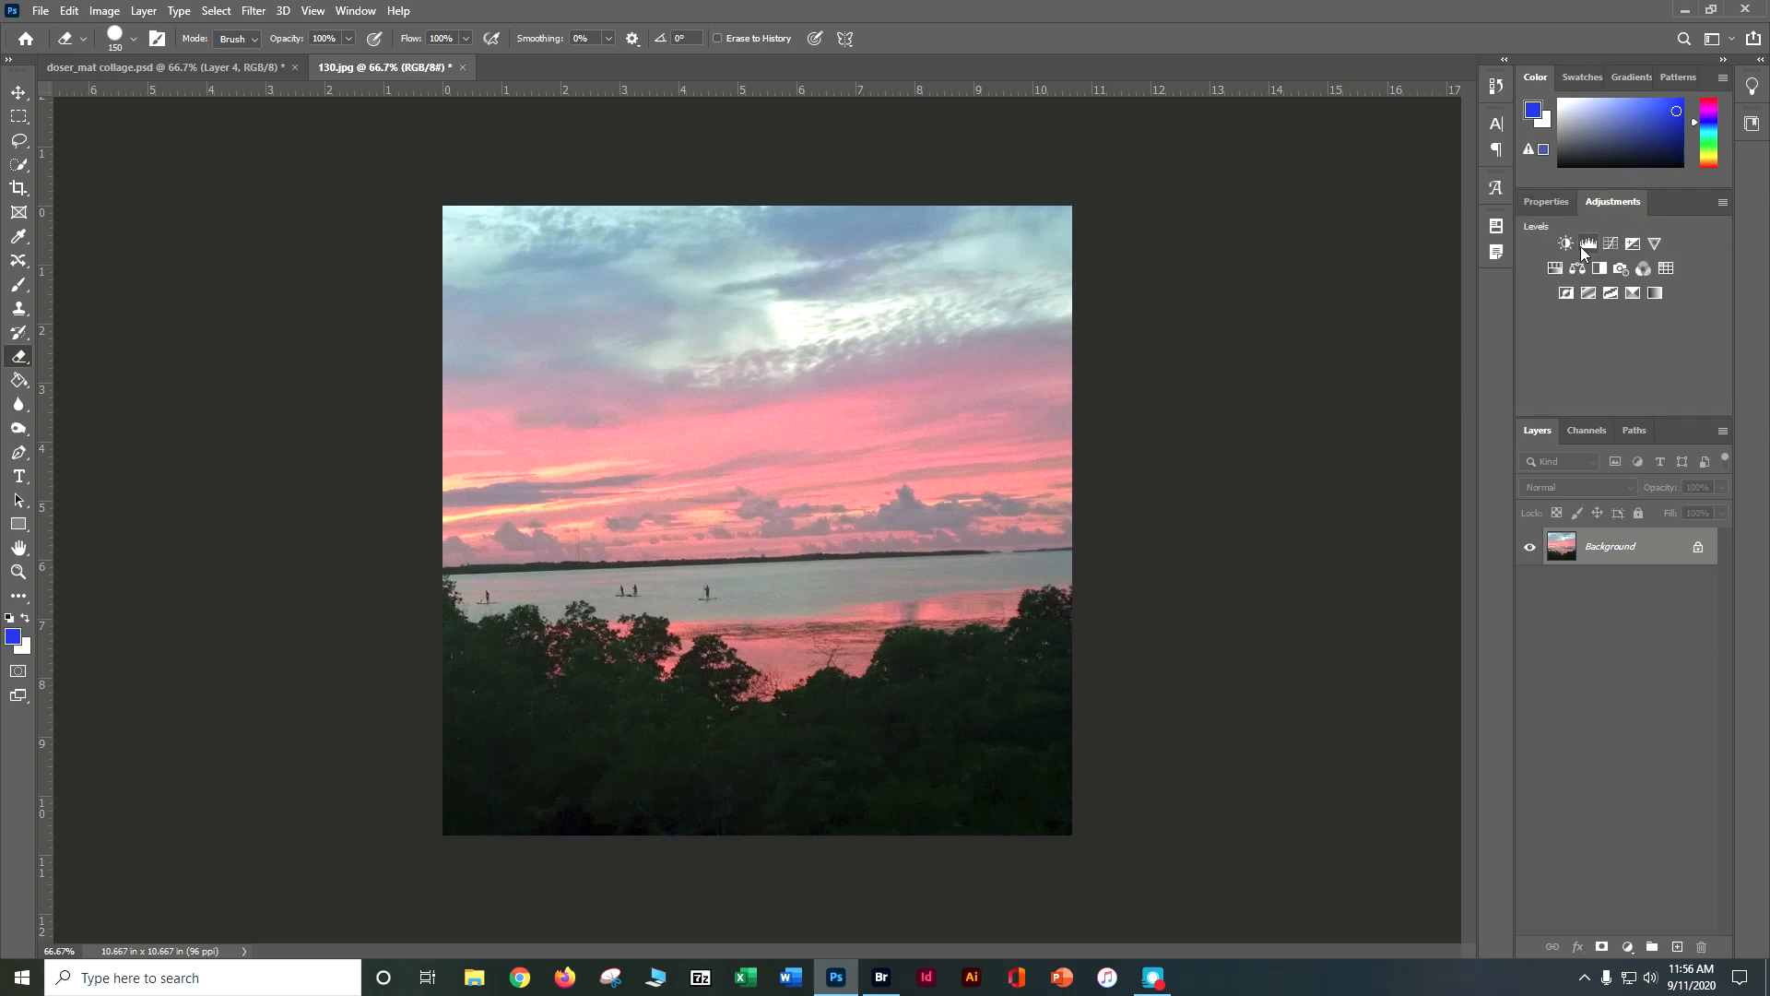
click(1588, 245)
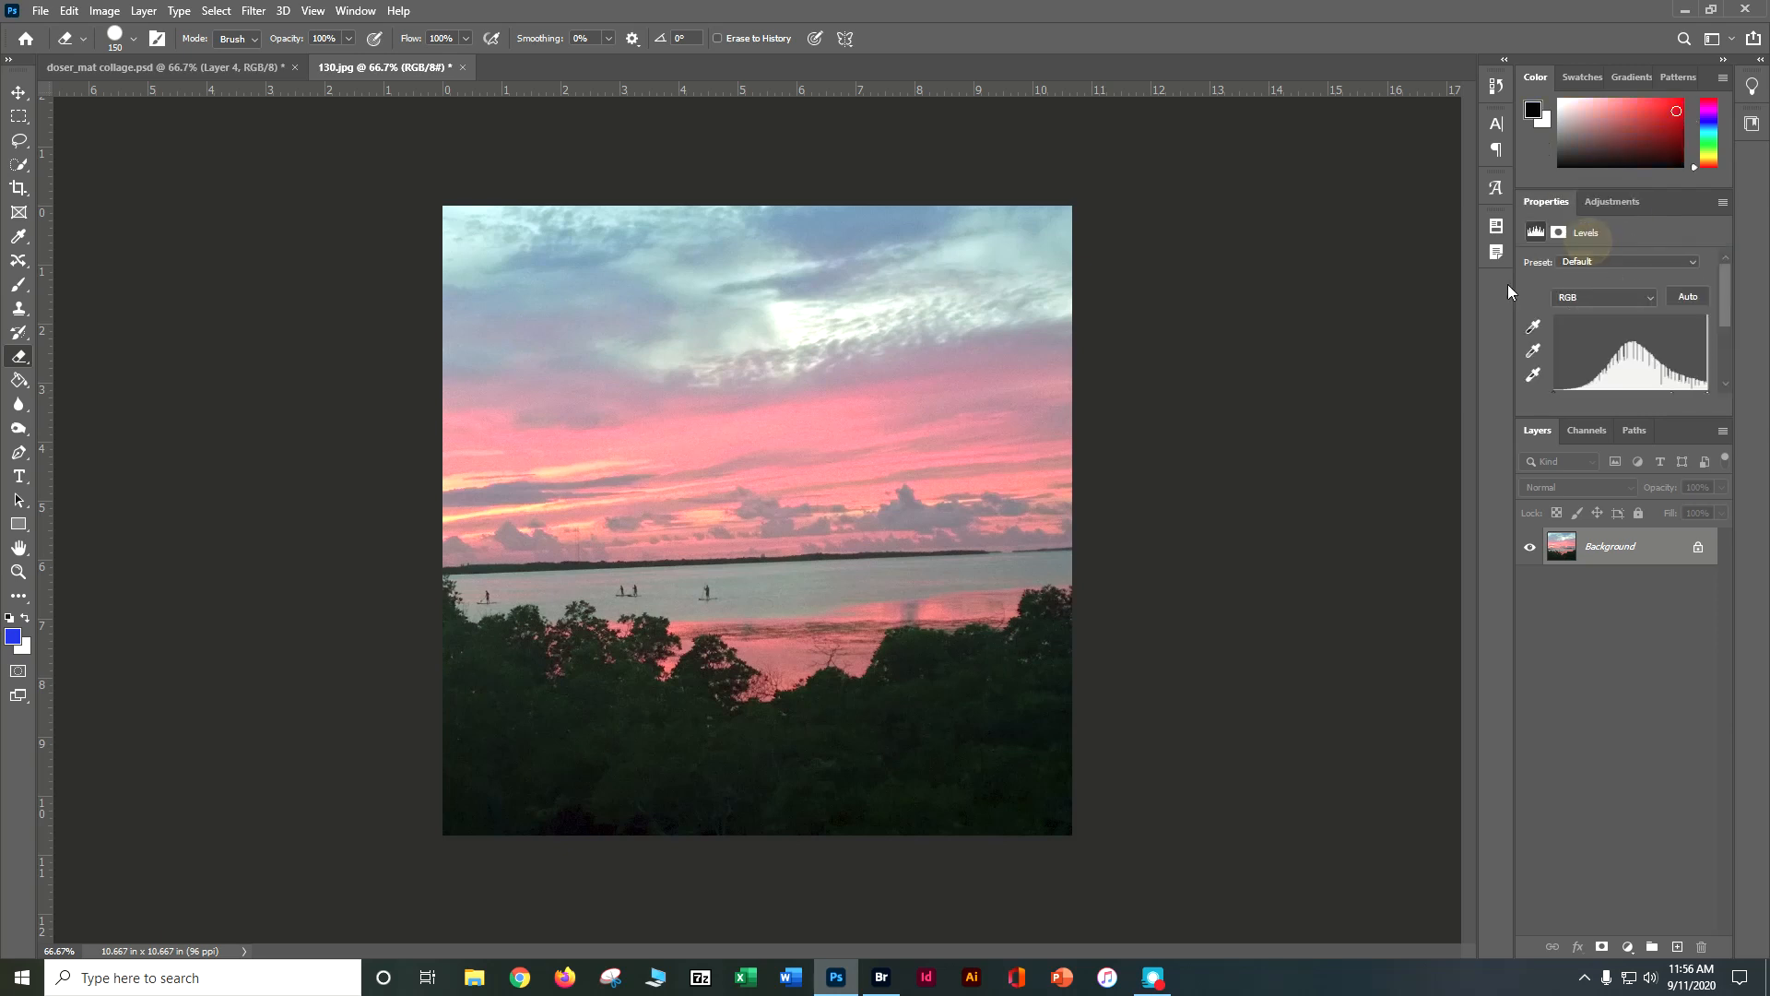
click(1534, 328)
click(546, 646)
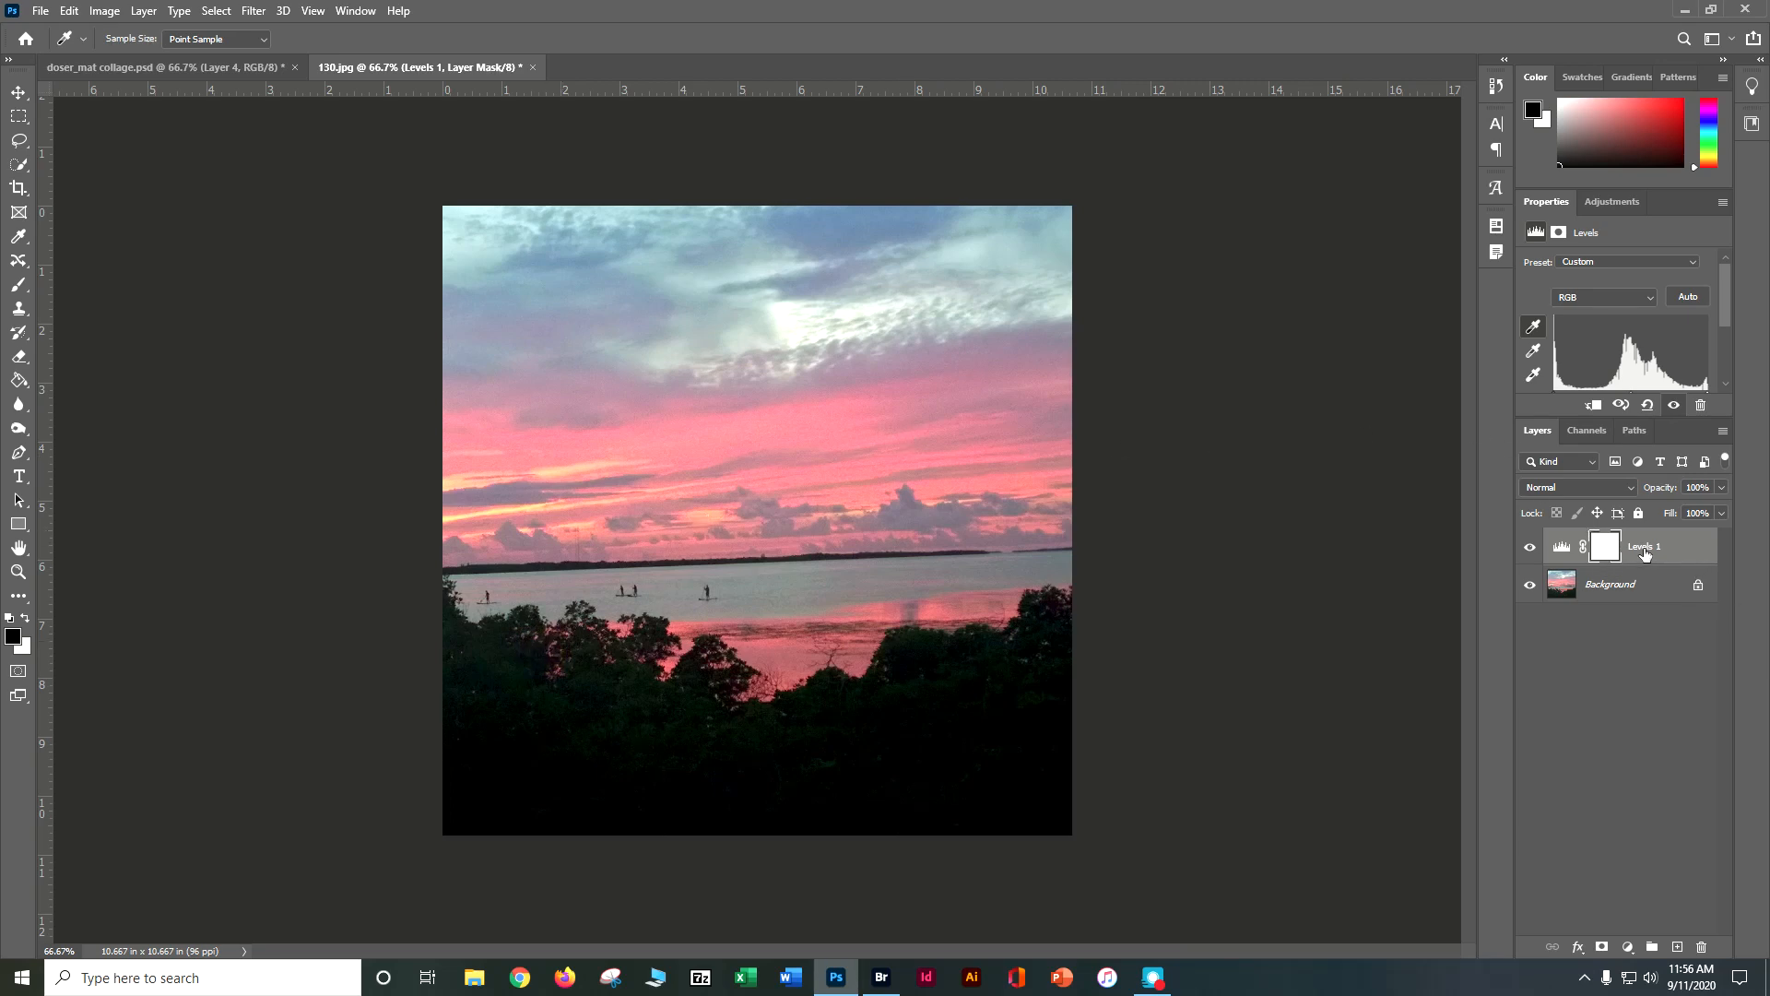
right_click(1645, 551)
click(1540, 755)
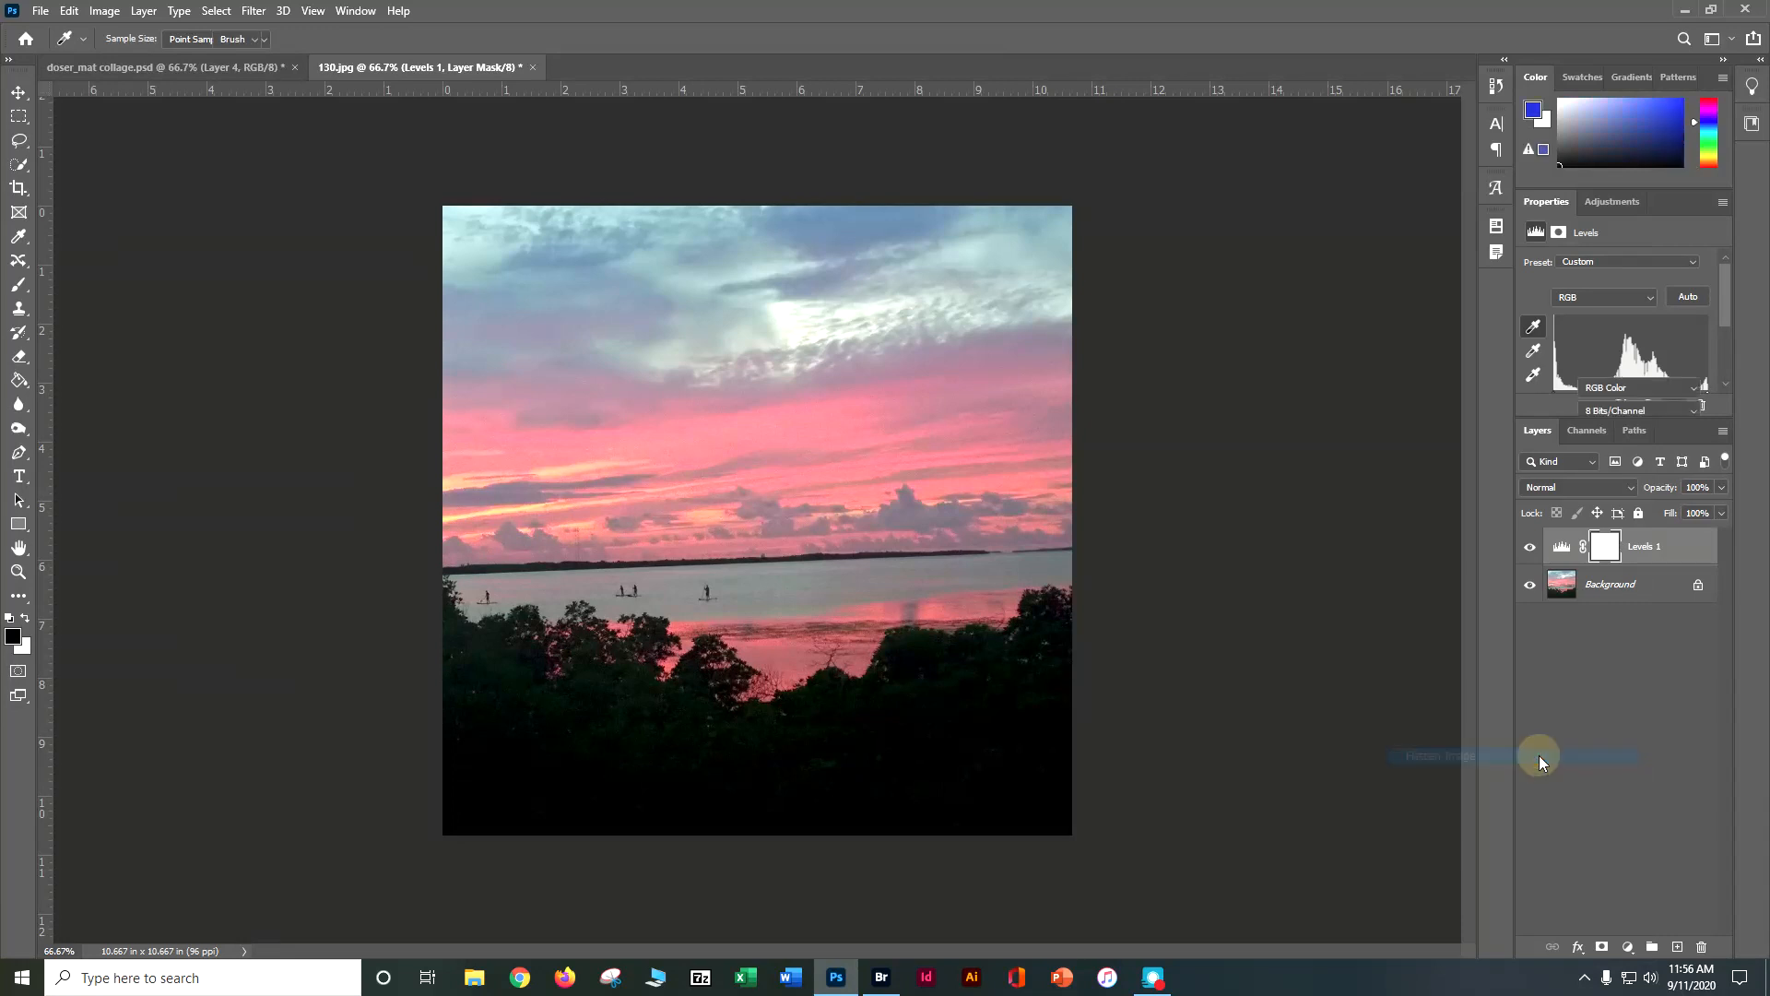
key(e)
- Copy the sunset photo into the doser_mat collage document, placing it directly beneath the blue footprints layer
drag(1553, 542, 533, 565)
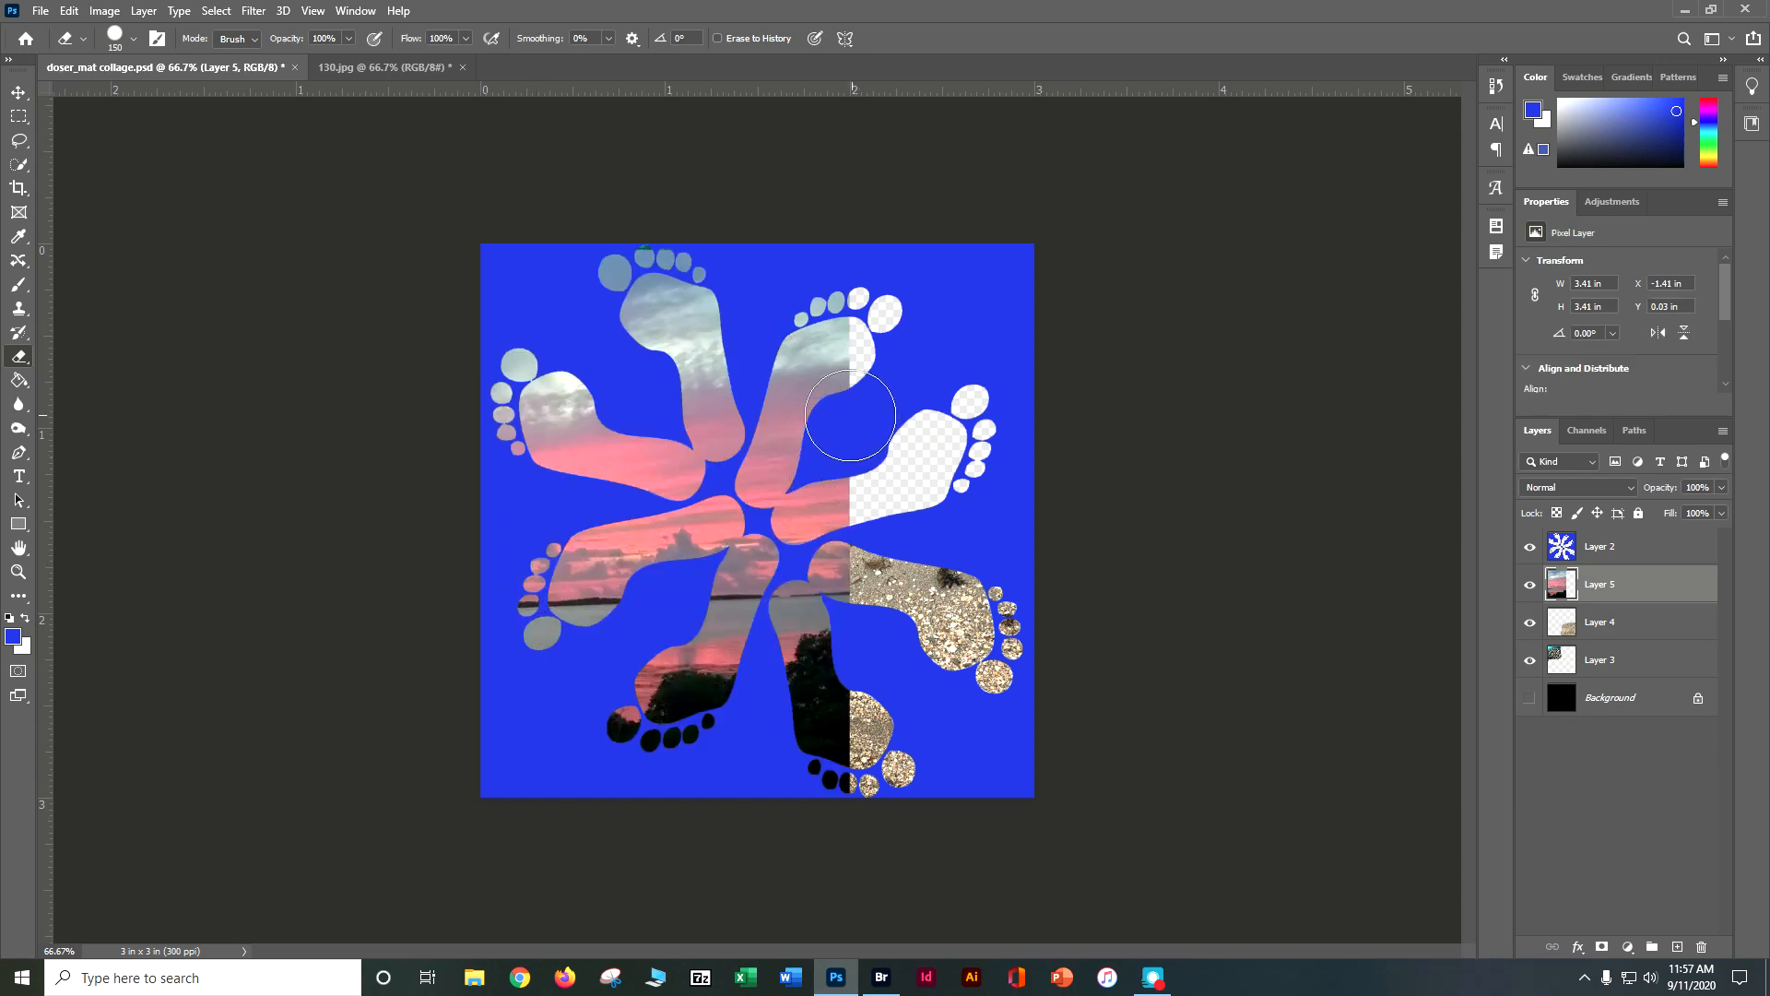
key(ctrl+minus)
key(ctrl+minus)
key(ctrl+minus)
key(ctrl+minus)
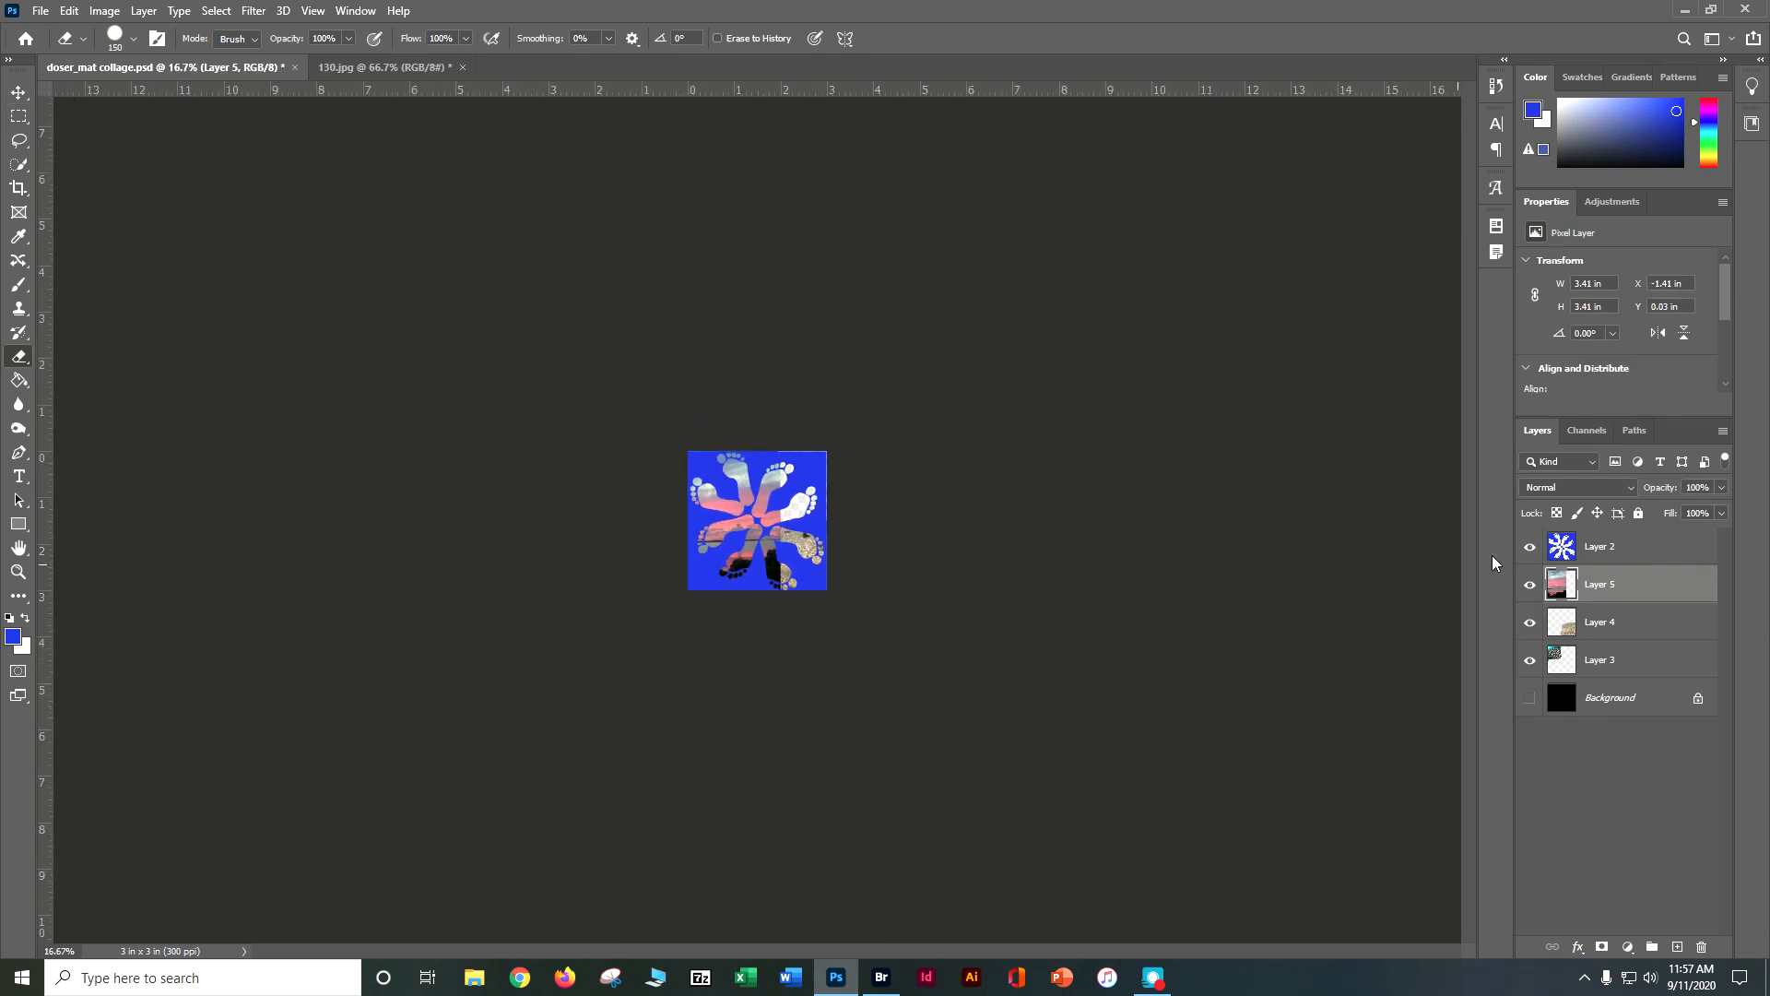
key(ctrl+minus)
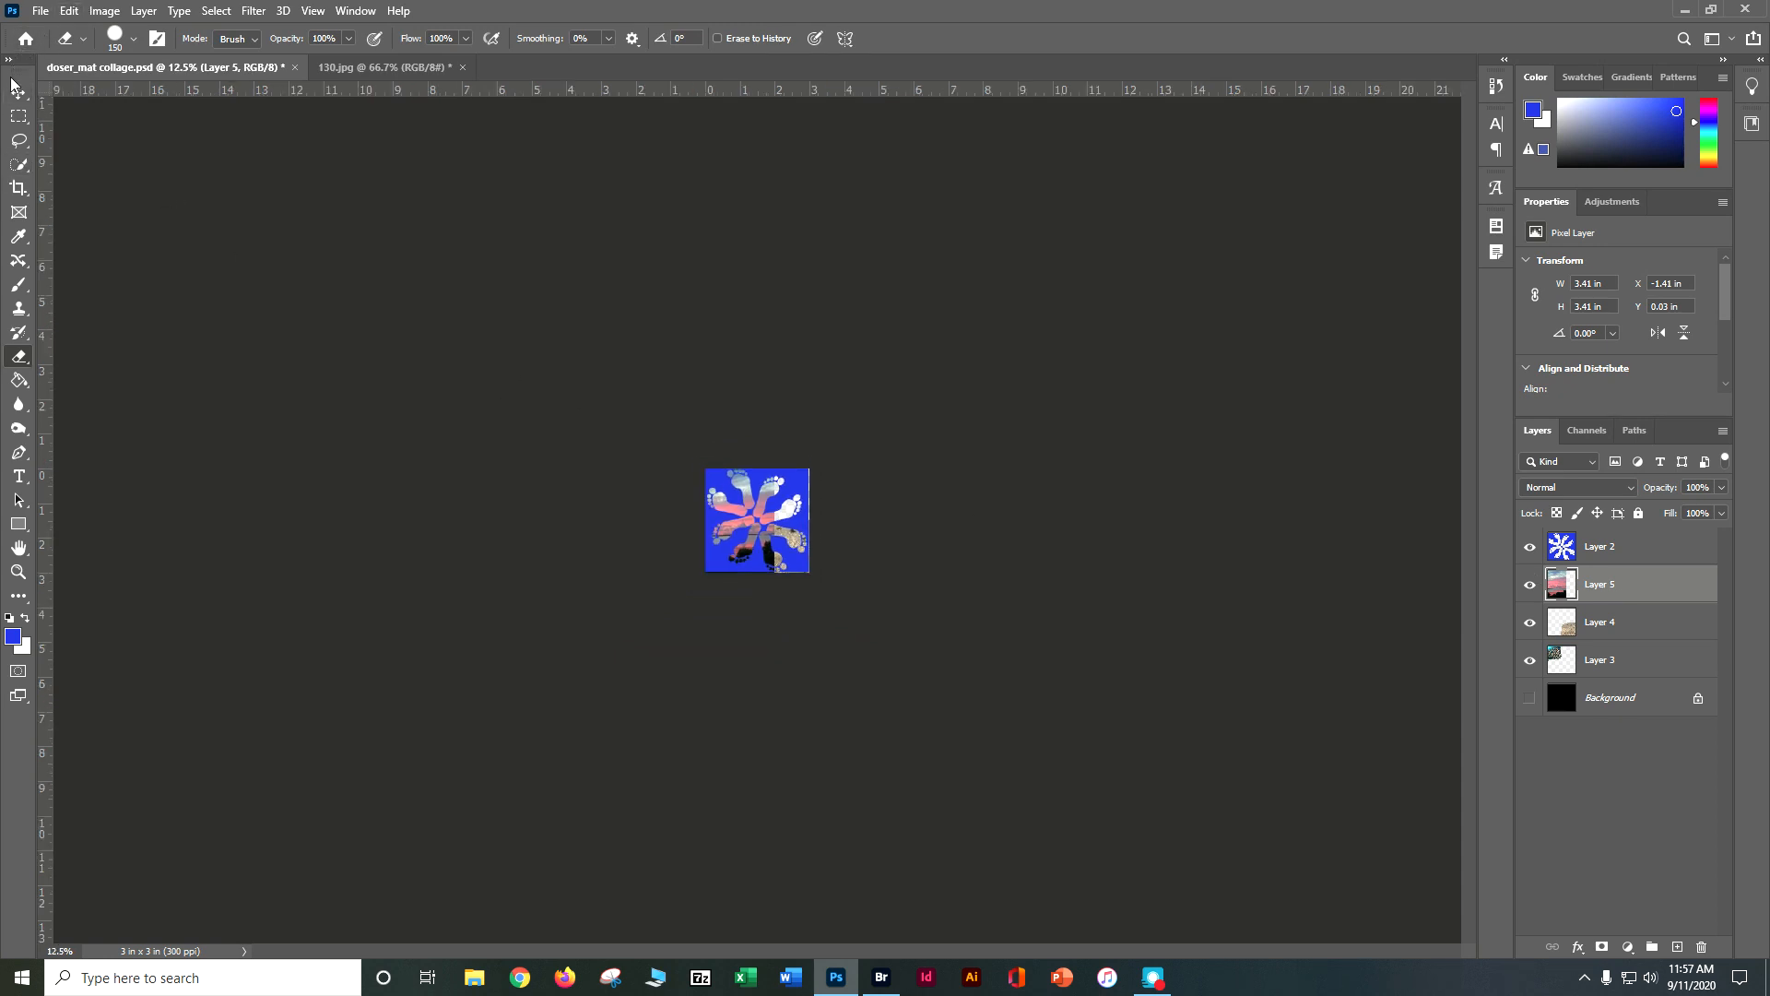
- Scale the sunset photo to about 2.32 x 1.95 in and position it at about X -0.16 in, Y 1.19 in behind the lower-left footprints
click(18, 90)
key(ctrl+plus)
key(ctrl+plus)
key(ctrl+plus)
key(ctrl+plus)
key(ctrl+plus)
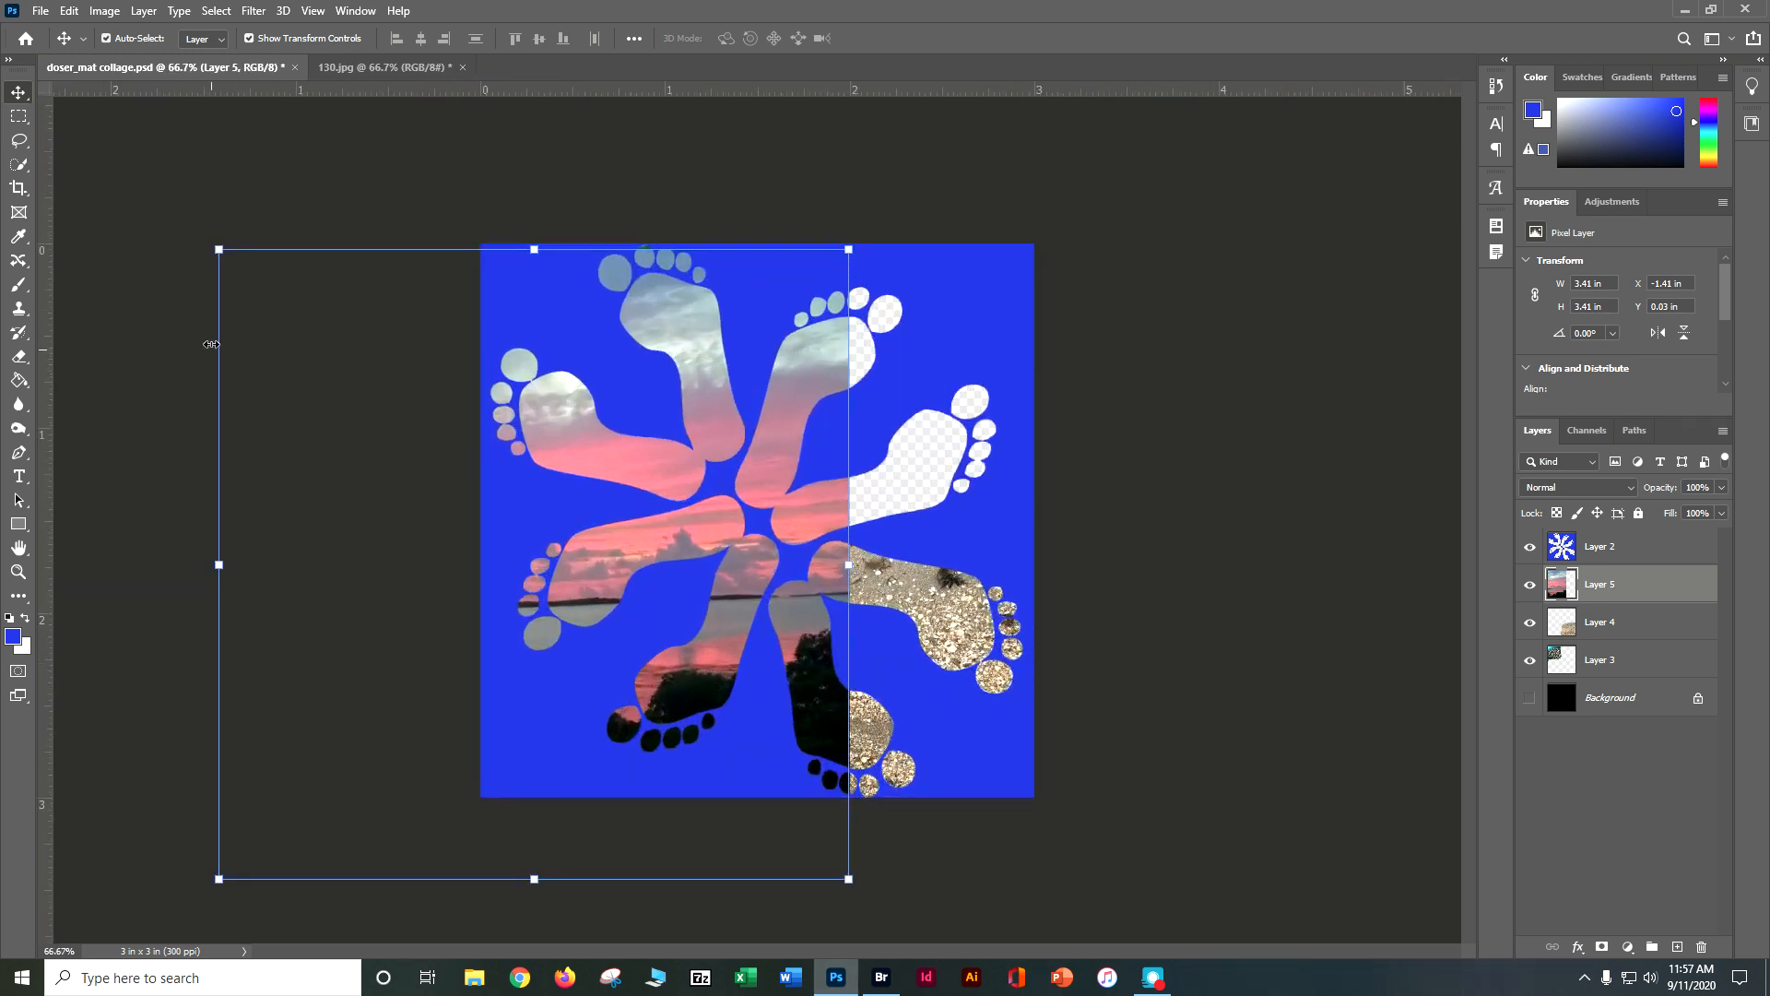
drag(218, 249, 412, 517)
drag(709, 657, 740, 597)
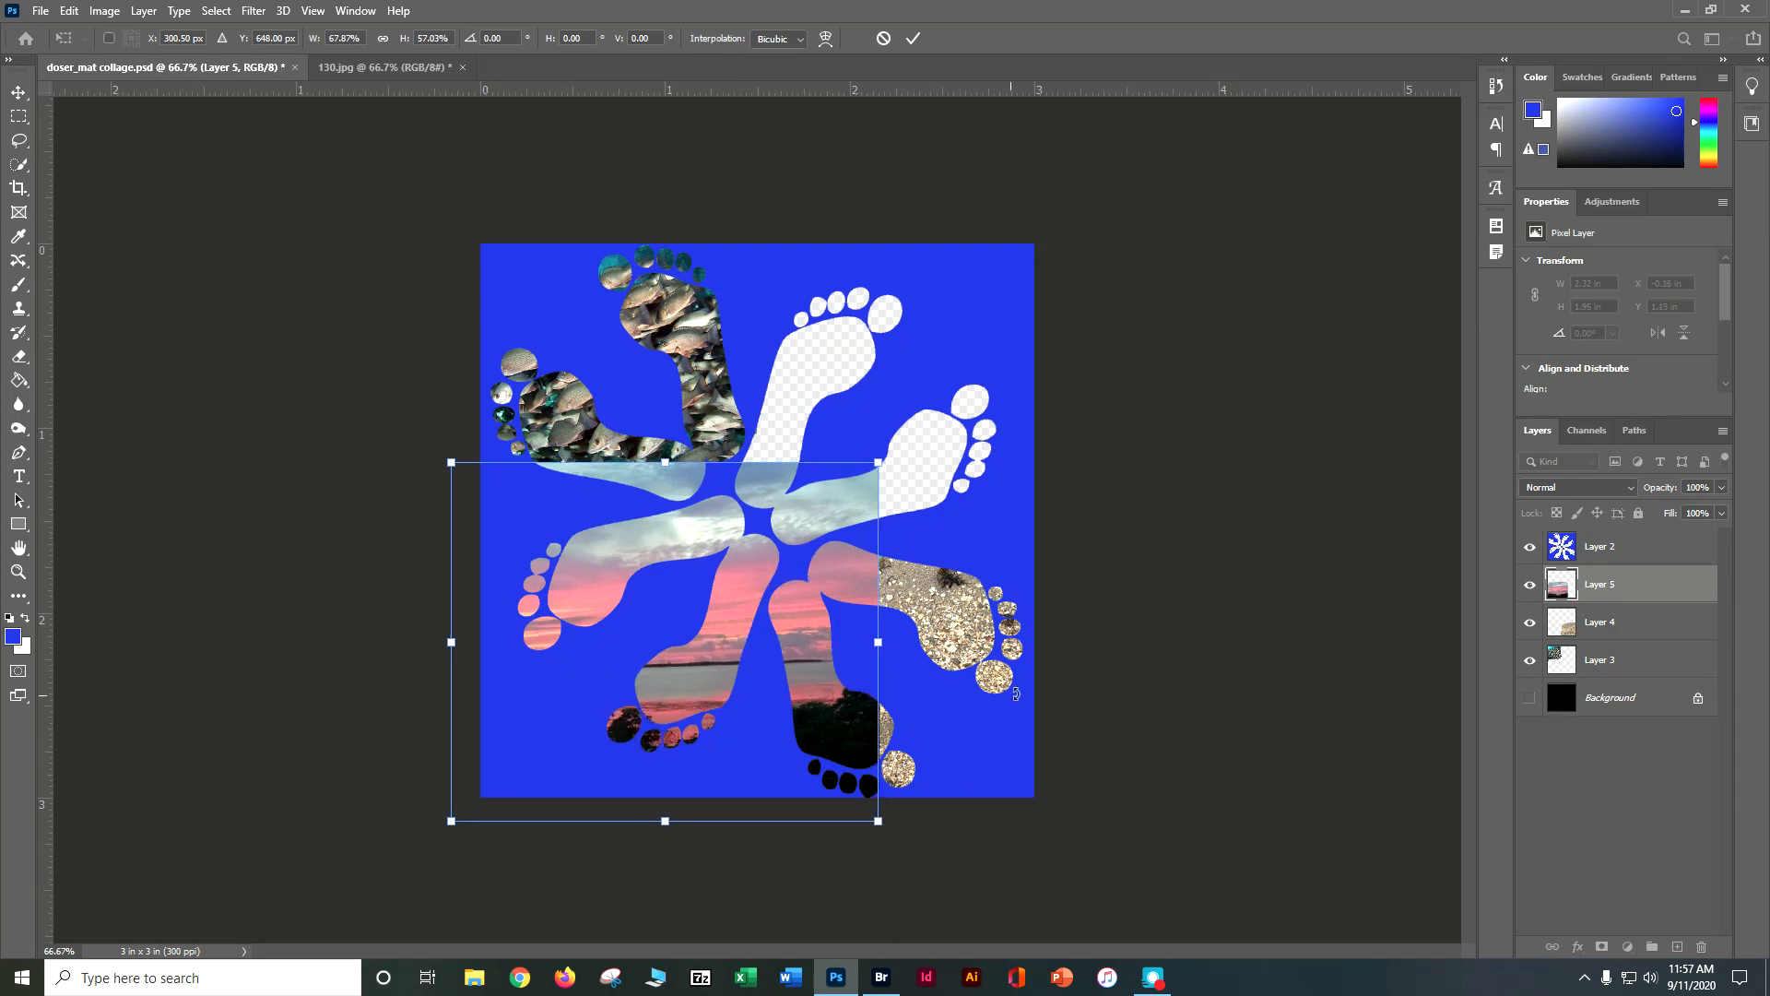
key(Return)
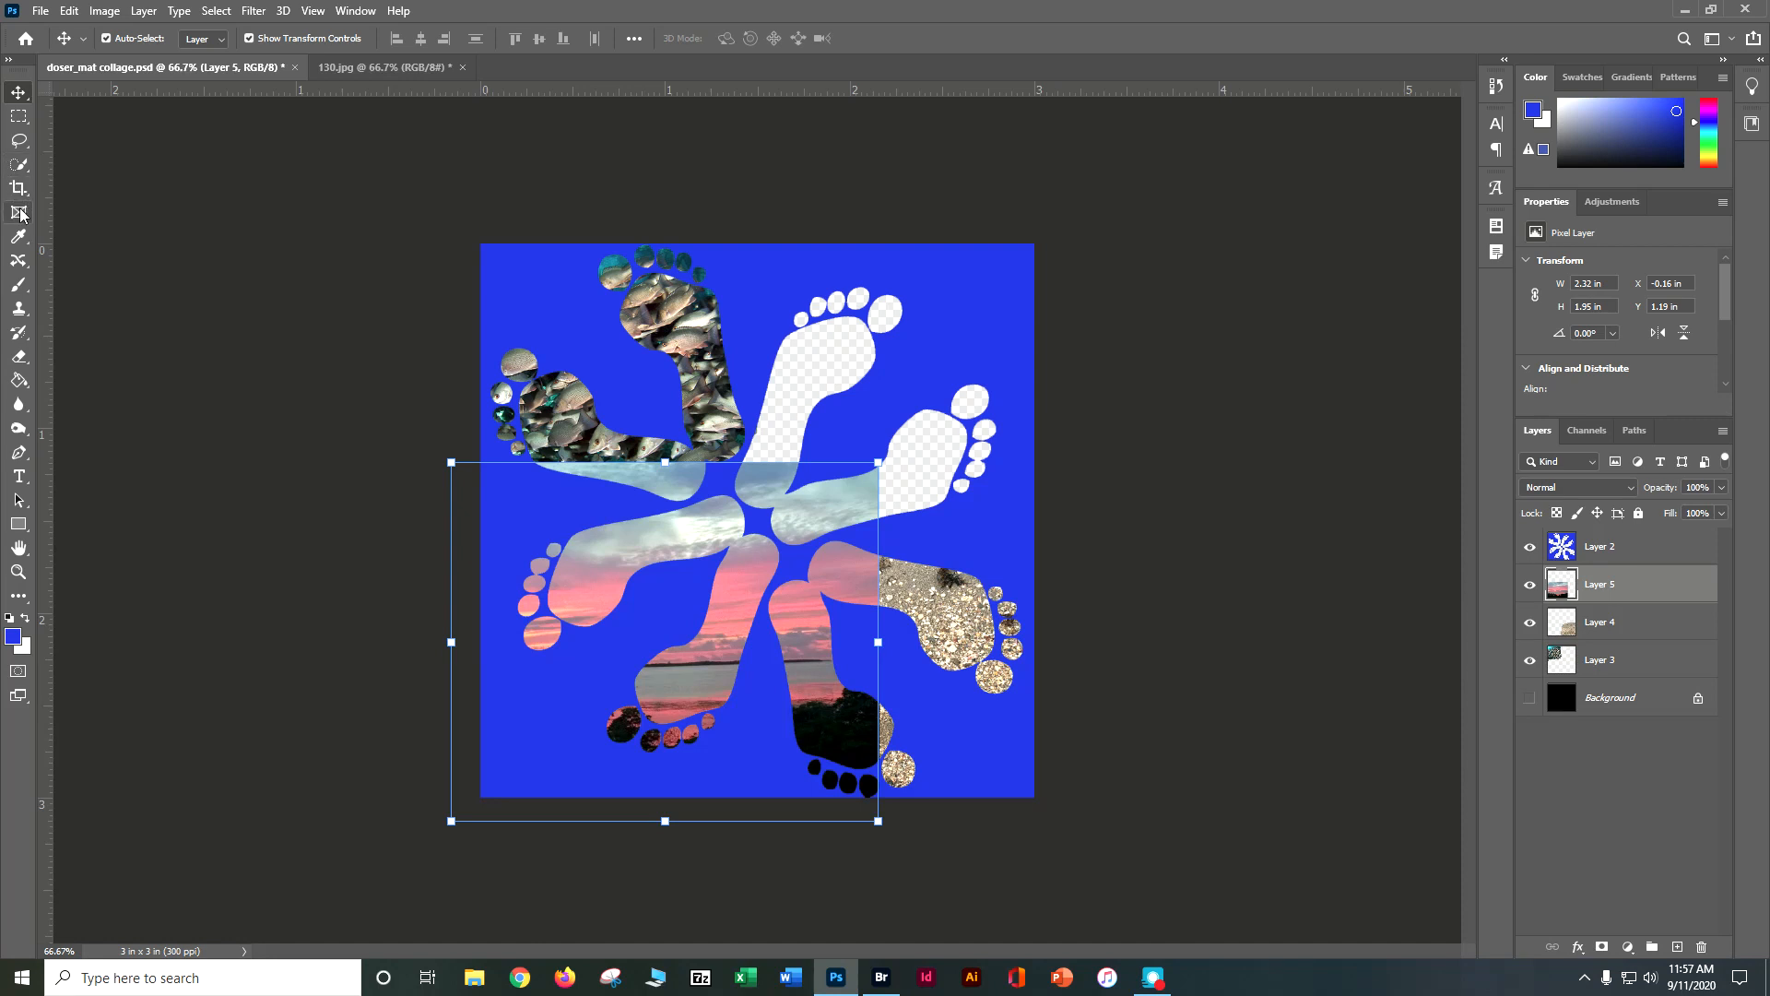
- Select a rectangular area over the shell-filled footprints and delete that part of the sunset photo on Layer 5
click(18, 116)
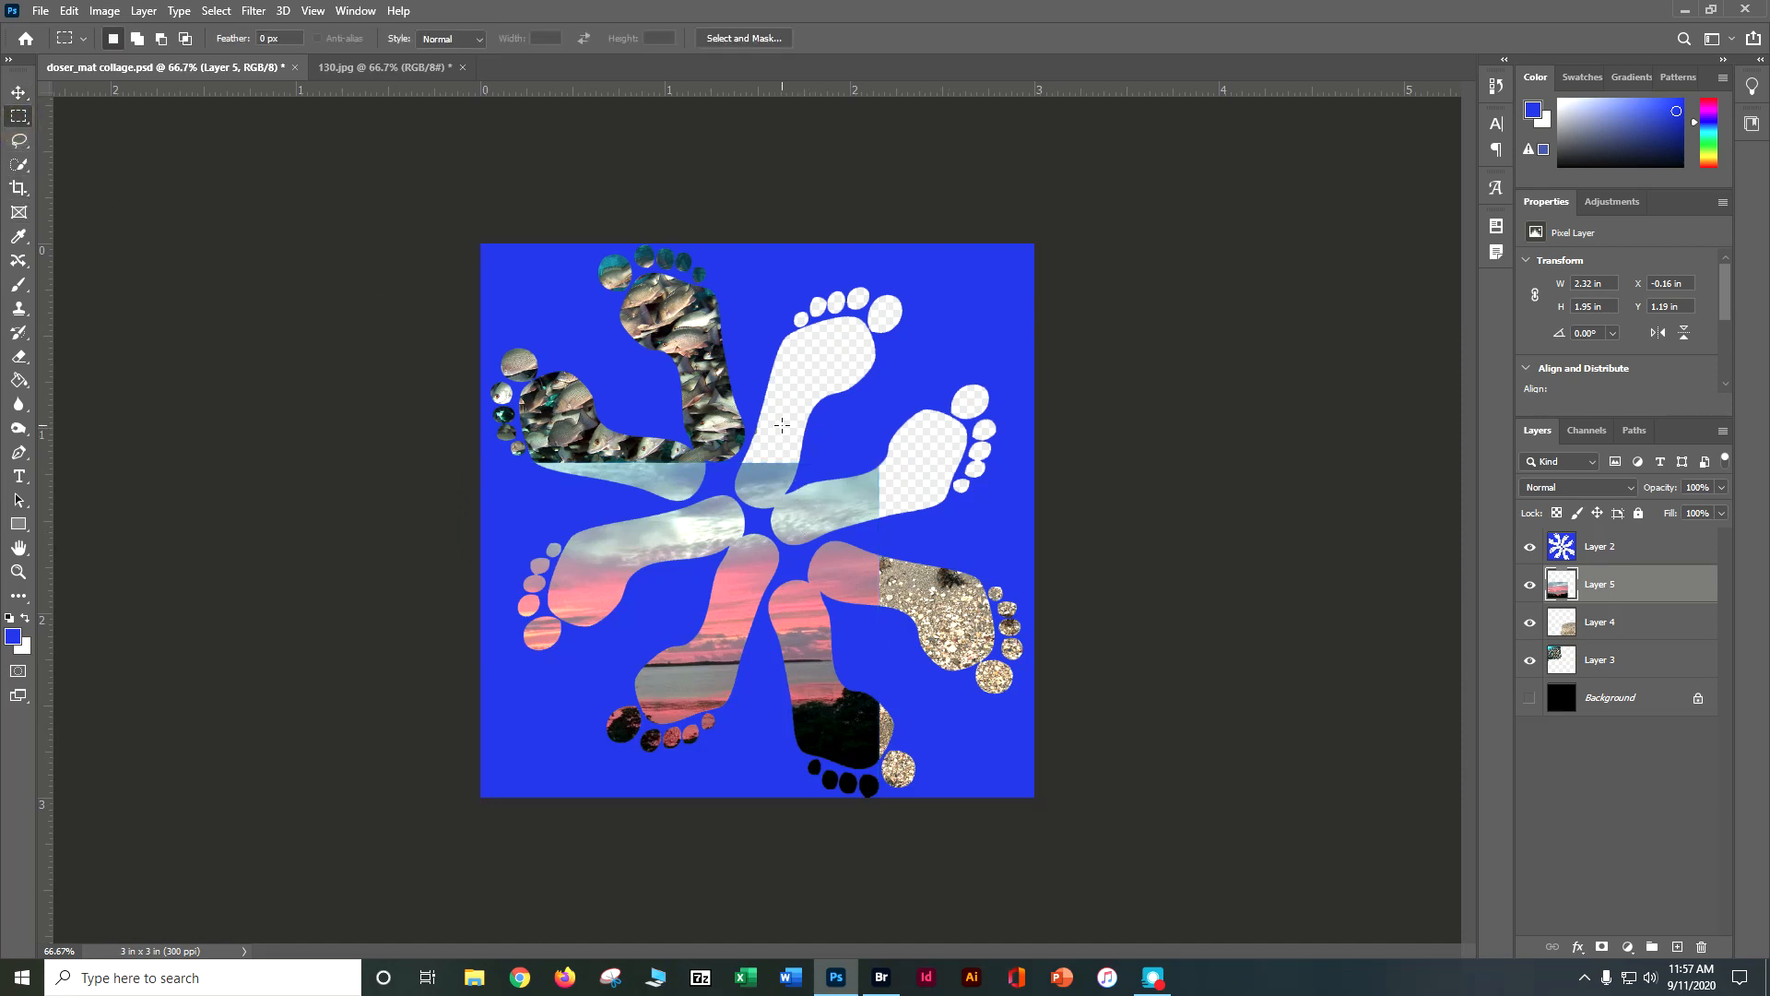
drag(782, 425, 1023, 893)
key(Delete)
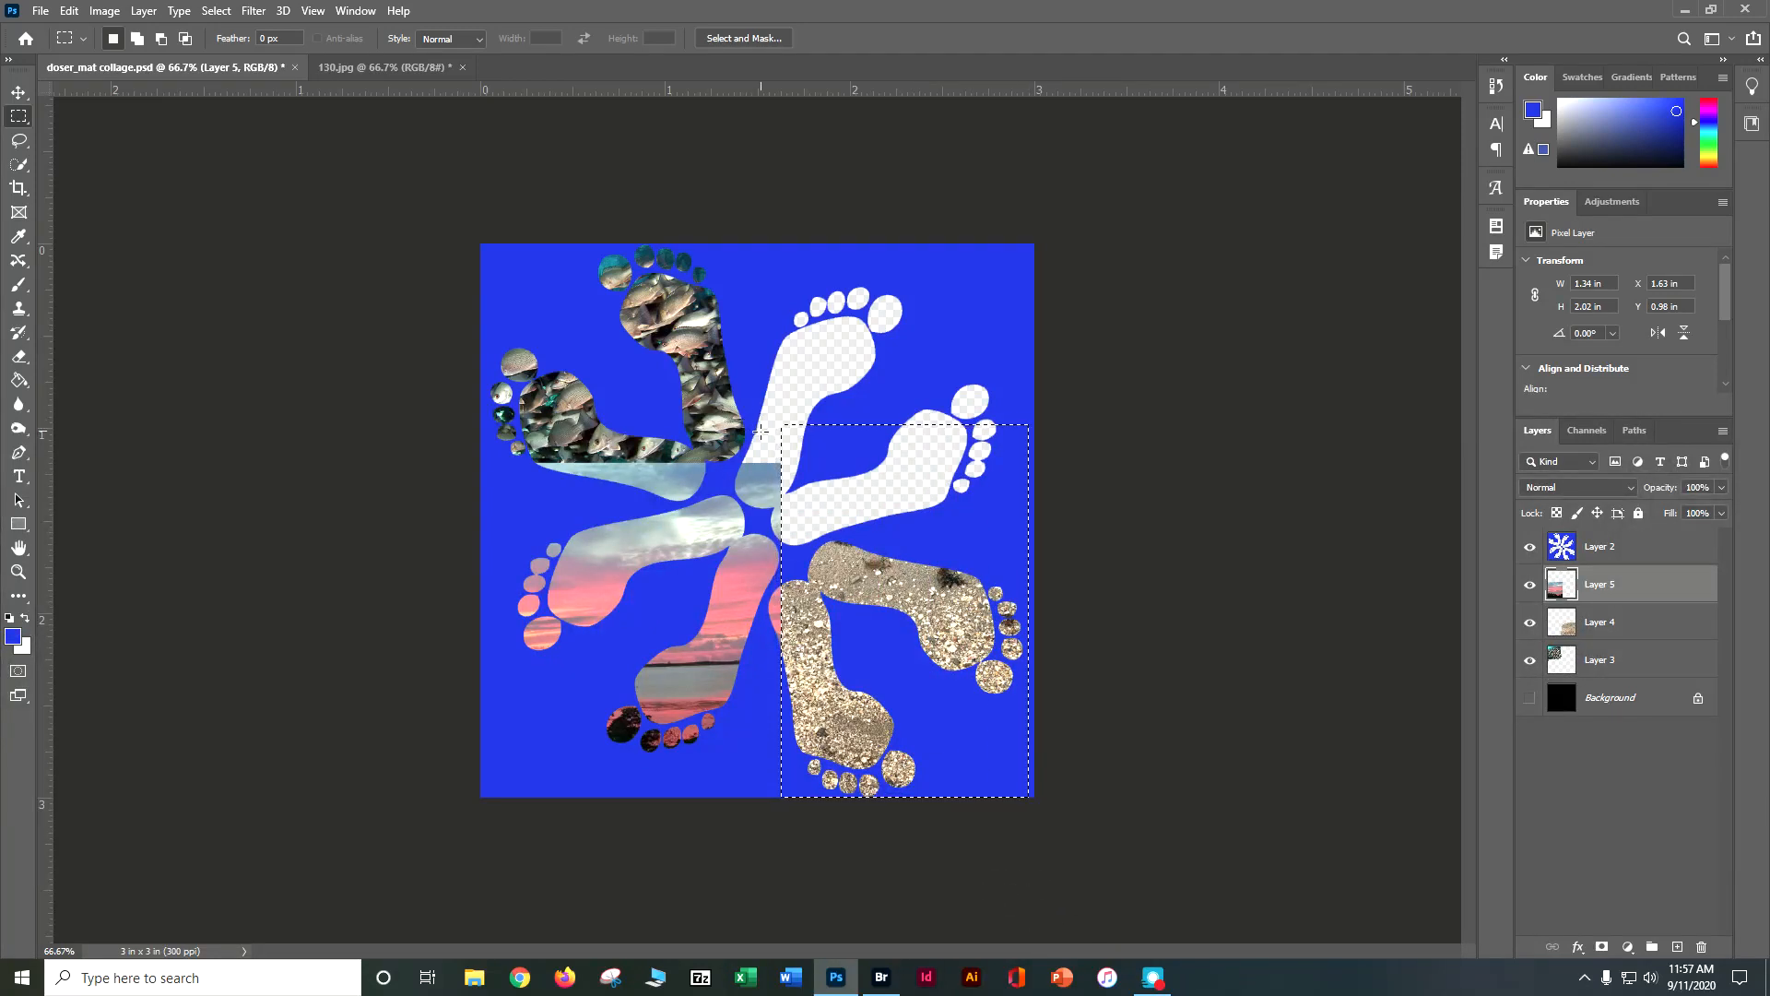
drag(757, 431, 823, 716)
- Erase the remaining sunset photo from the fish, shell and empty footprints, keeping it only in the two lower-left ones
key(ctrl+minus)
key(ctrl+plus)
key(ctrl+plus)
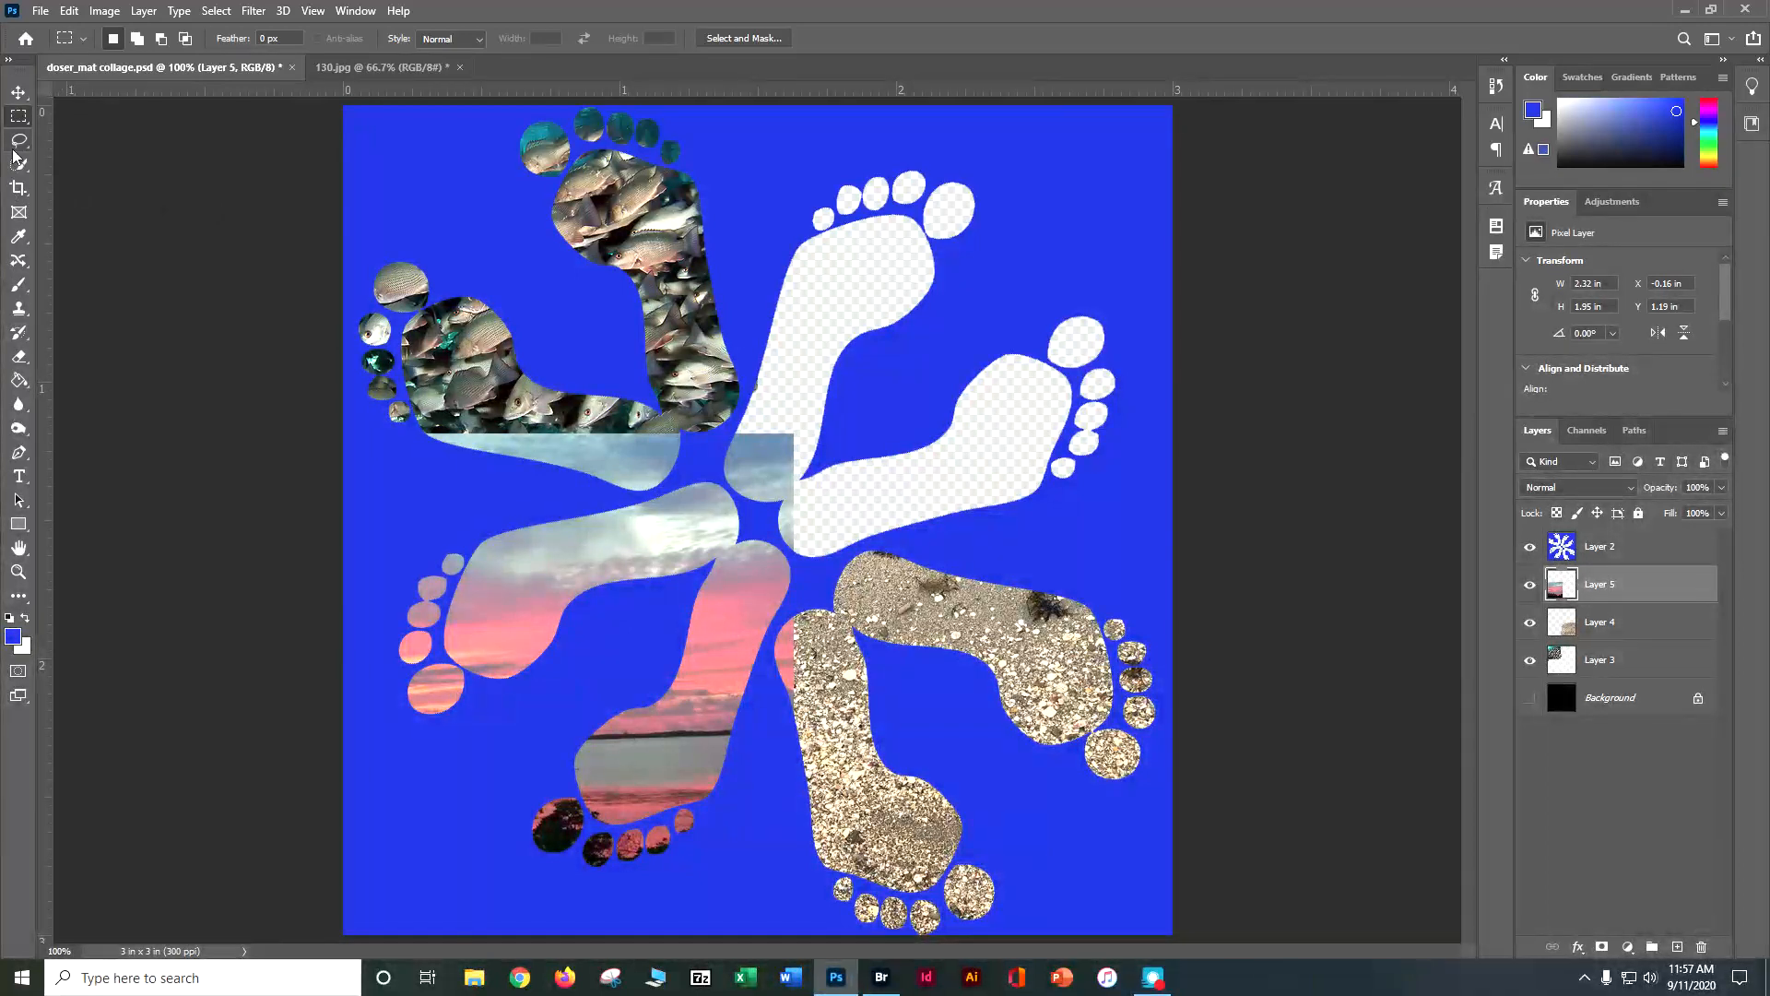
click(21, 356)
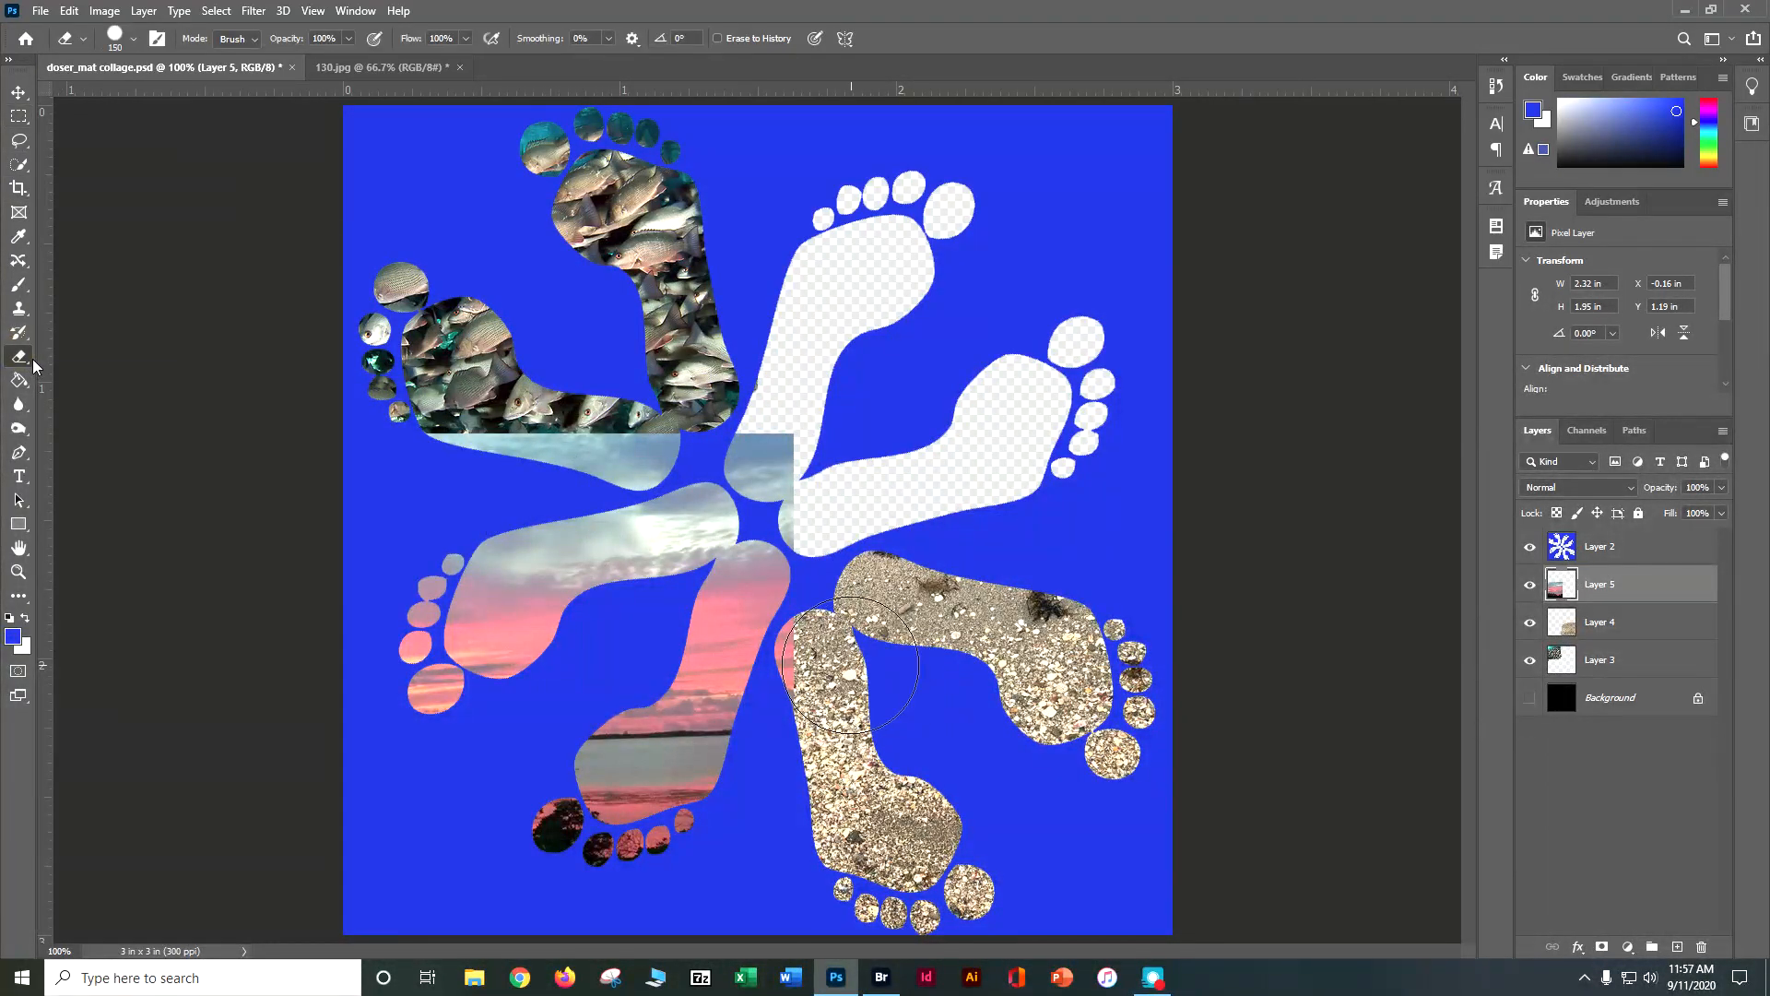
click(843, 659)
mouse_move(865, 537)
mouse_down()
mouse_move(803, 459)
mouse_move(713, 397)
mouse_move(644, 403)
mouse_move(617, 435)
mouse_move(415, 419)
mouse_up()
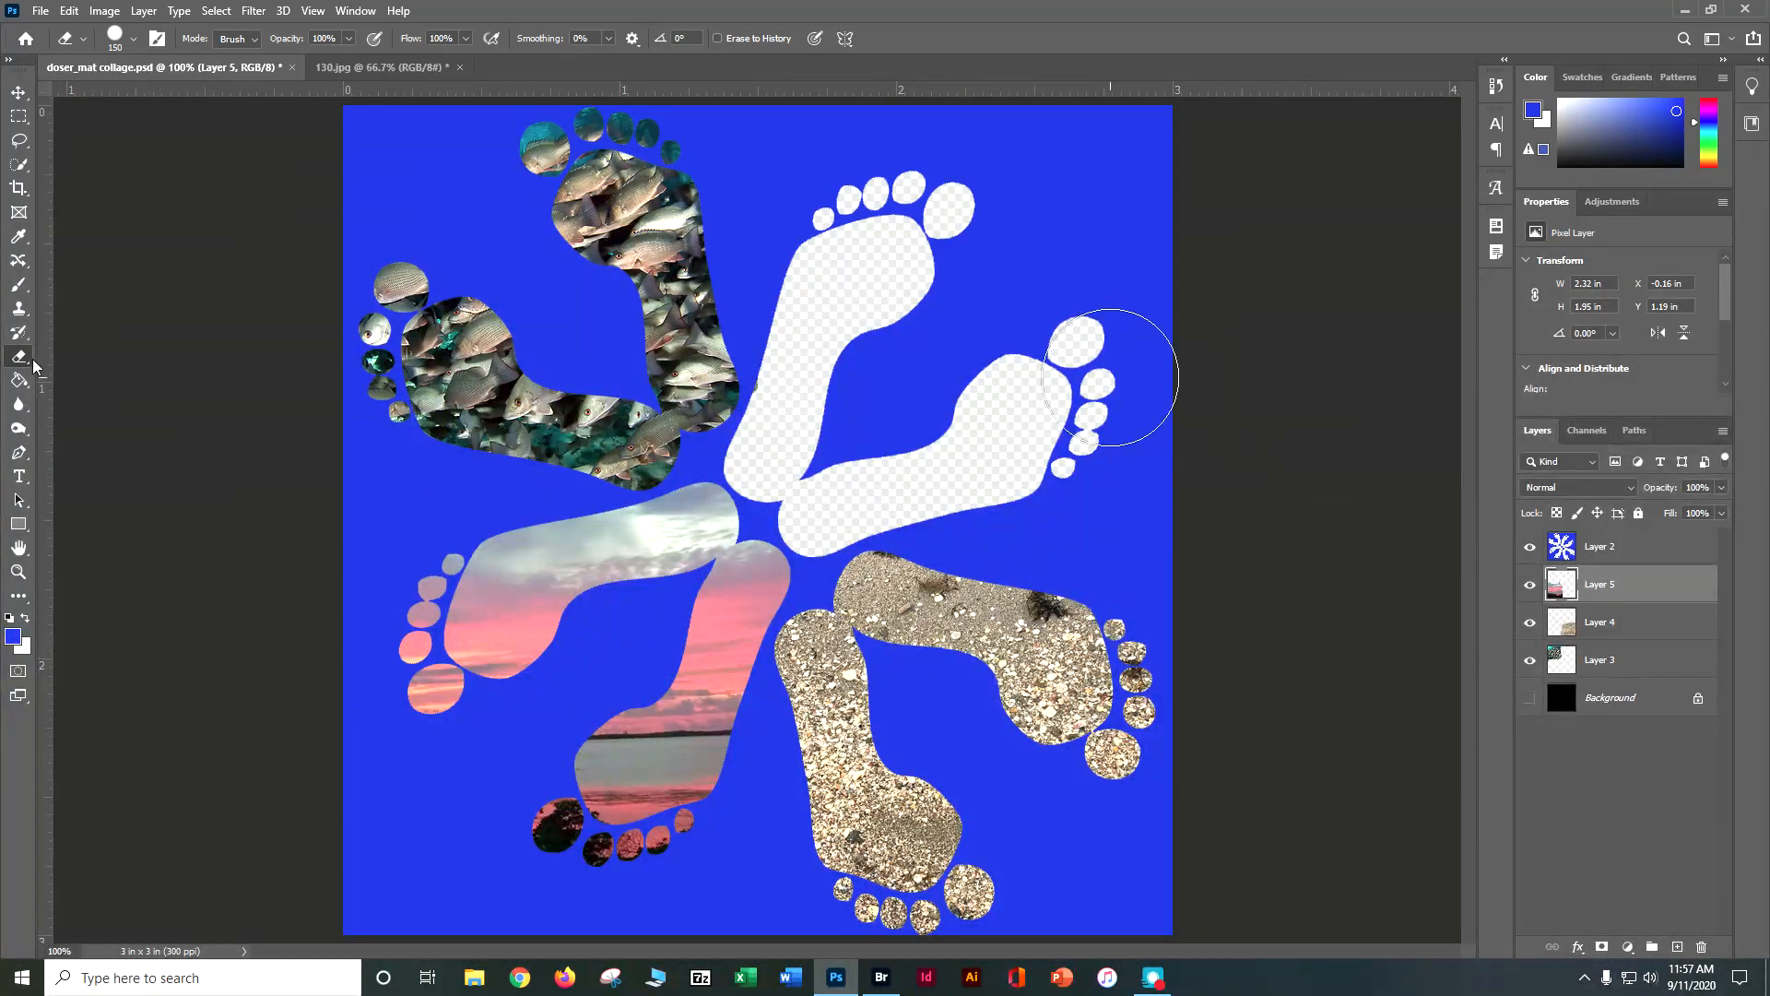
click(324, 68)
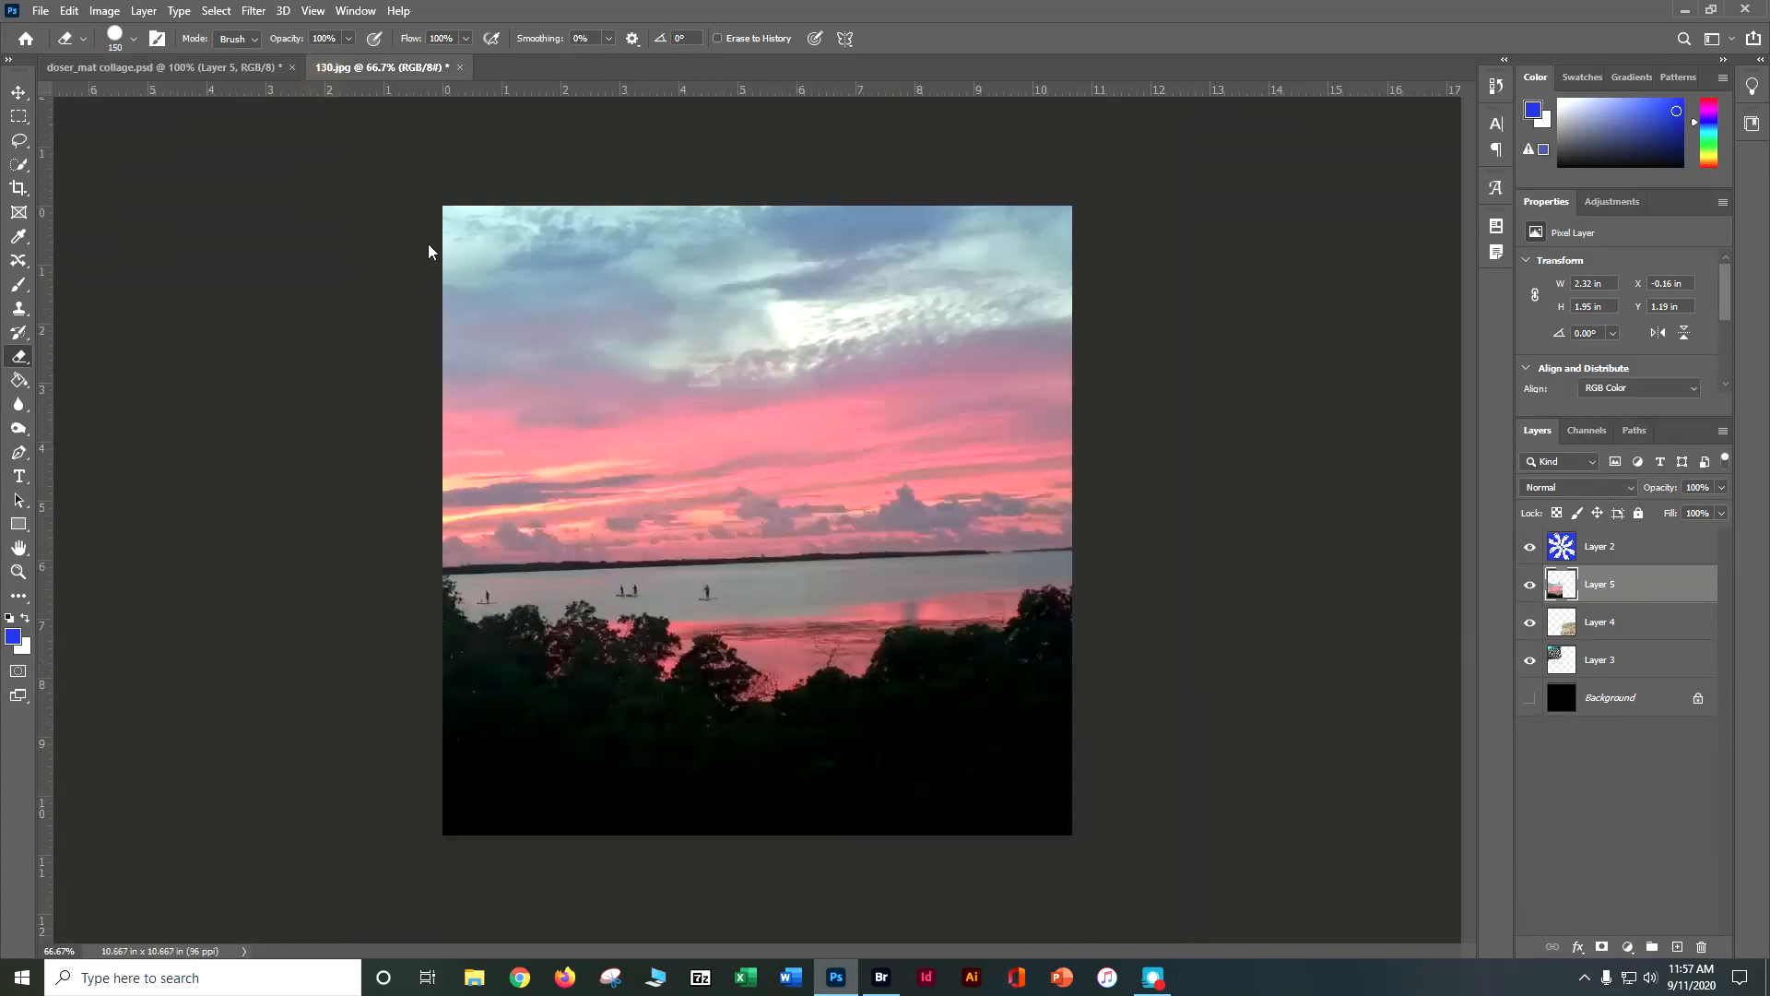
click(40, 11)
click(57, 30)
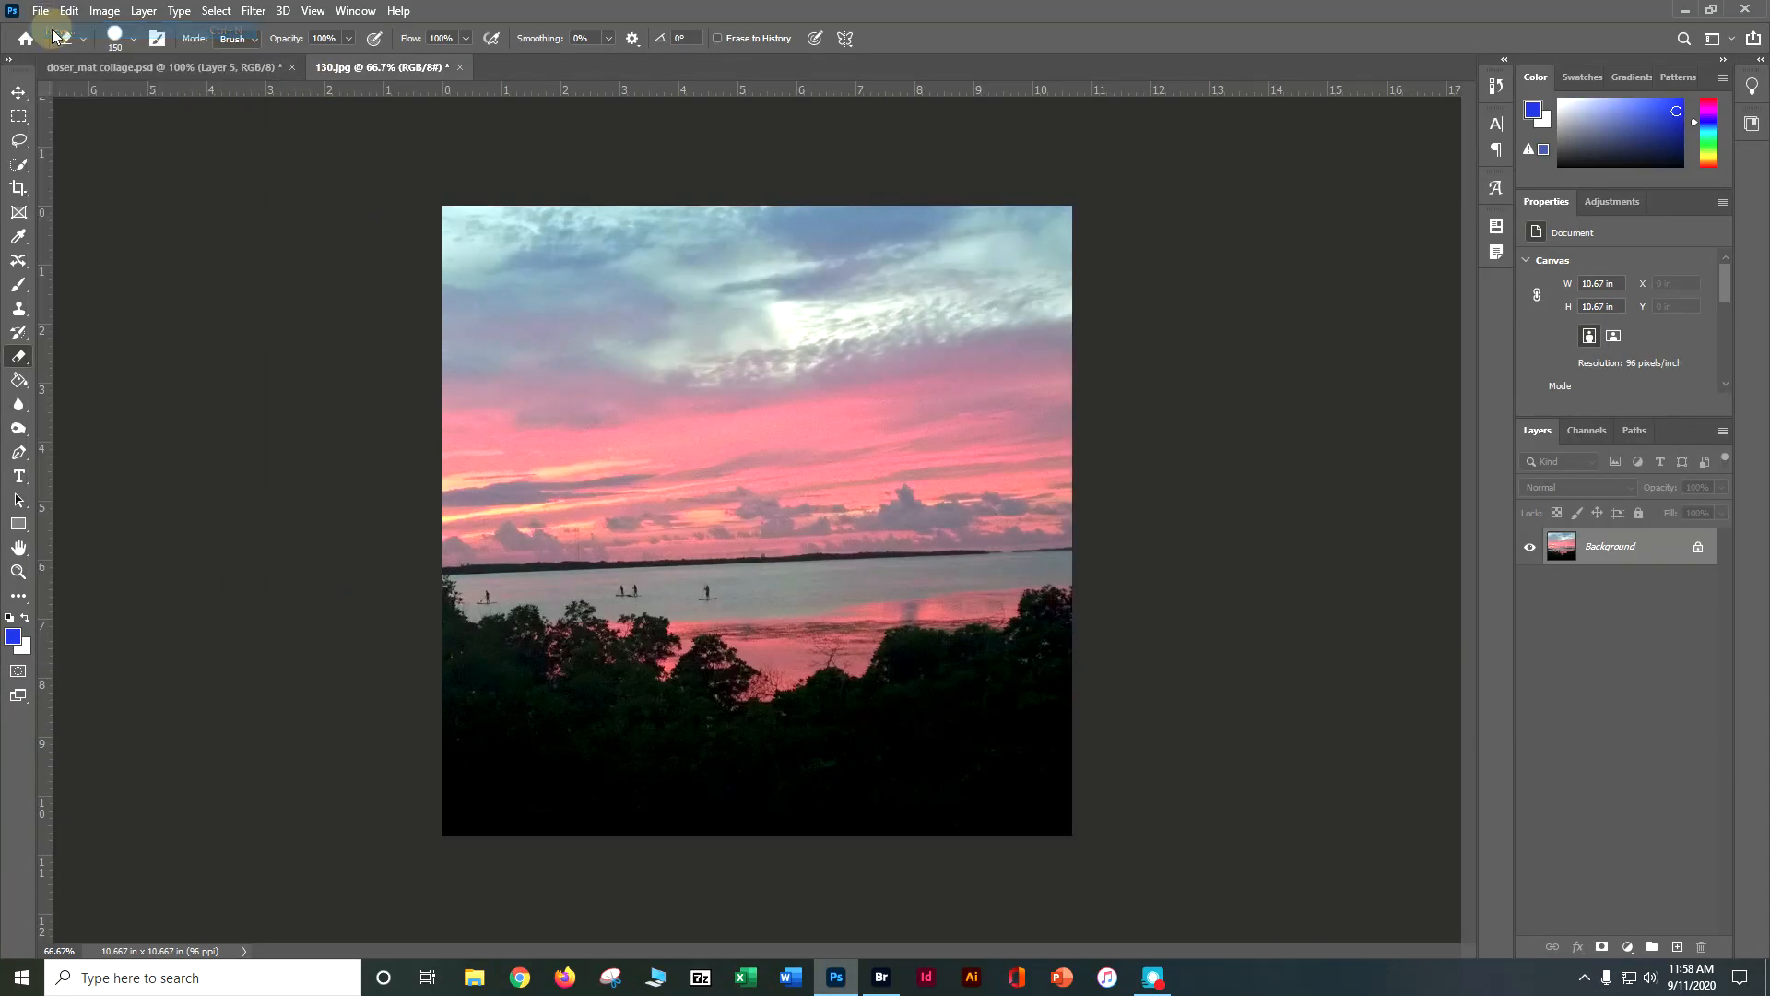
click(1331, 764)
click(40, 11)
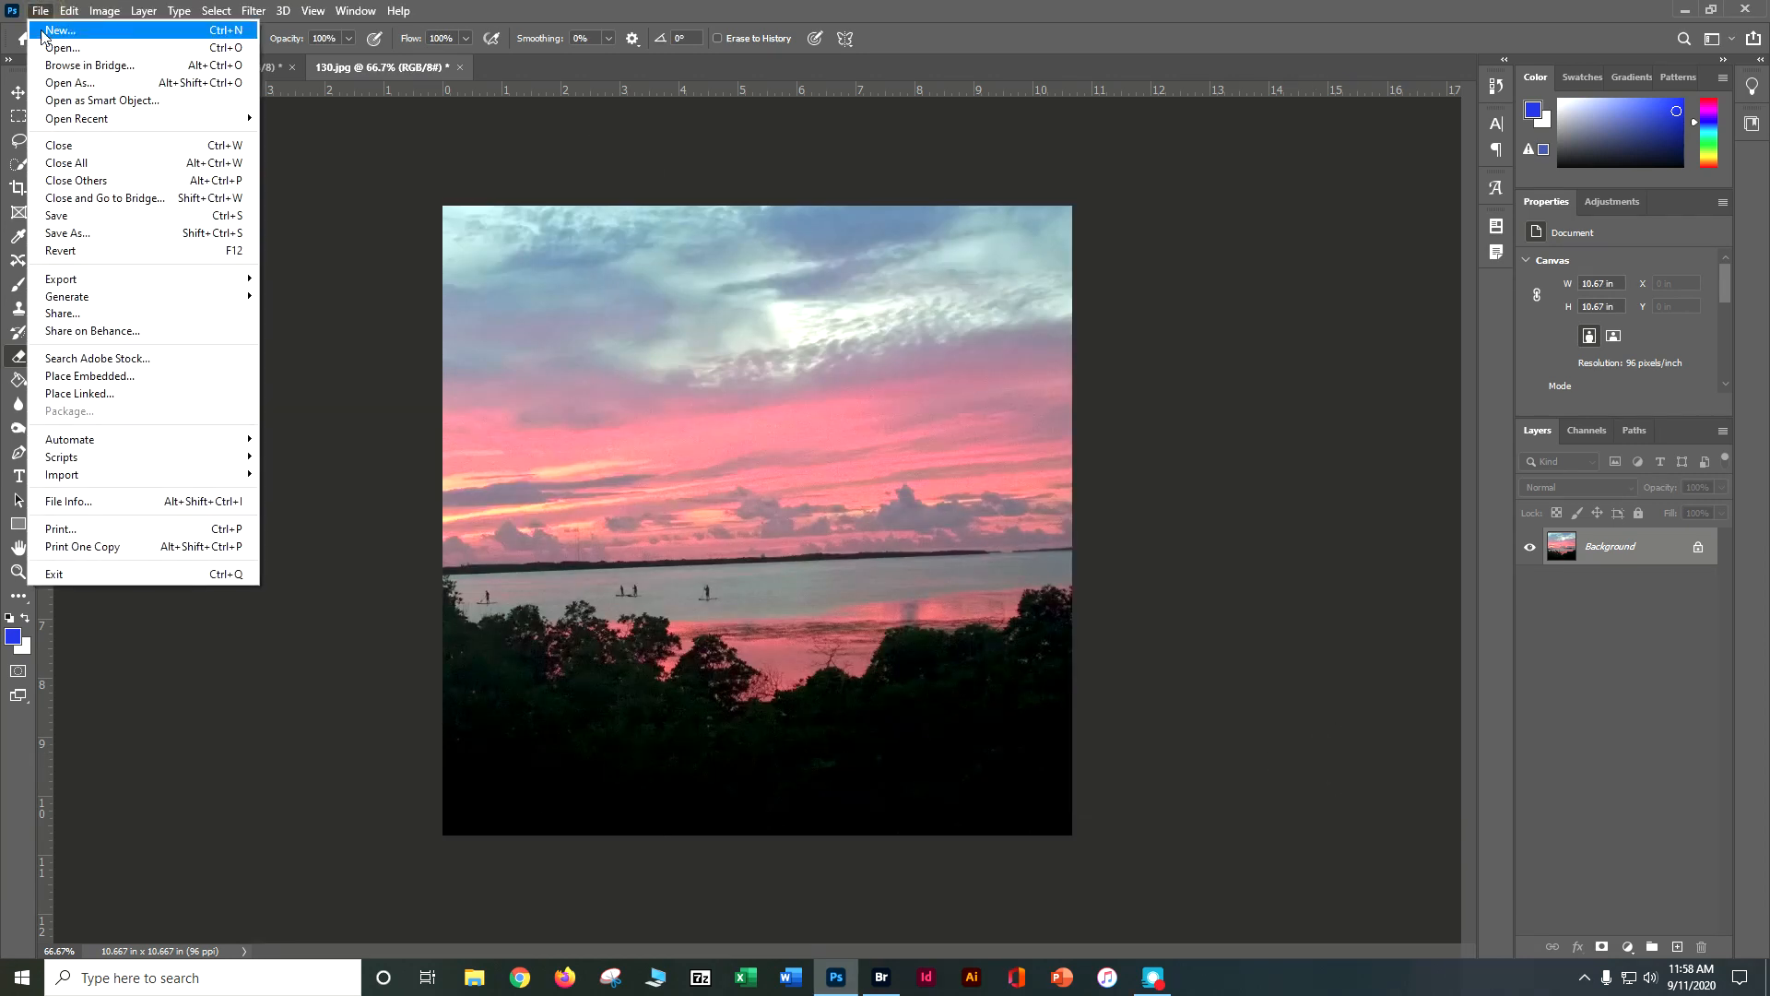
click(58, 31)
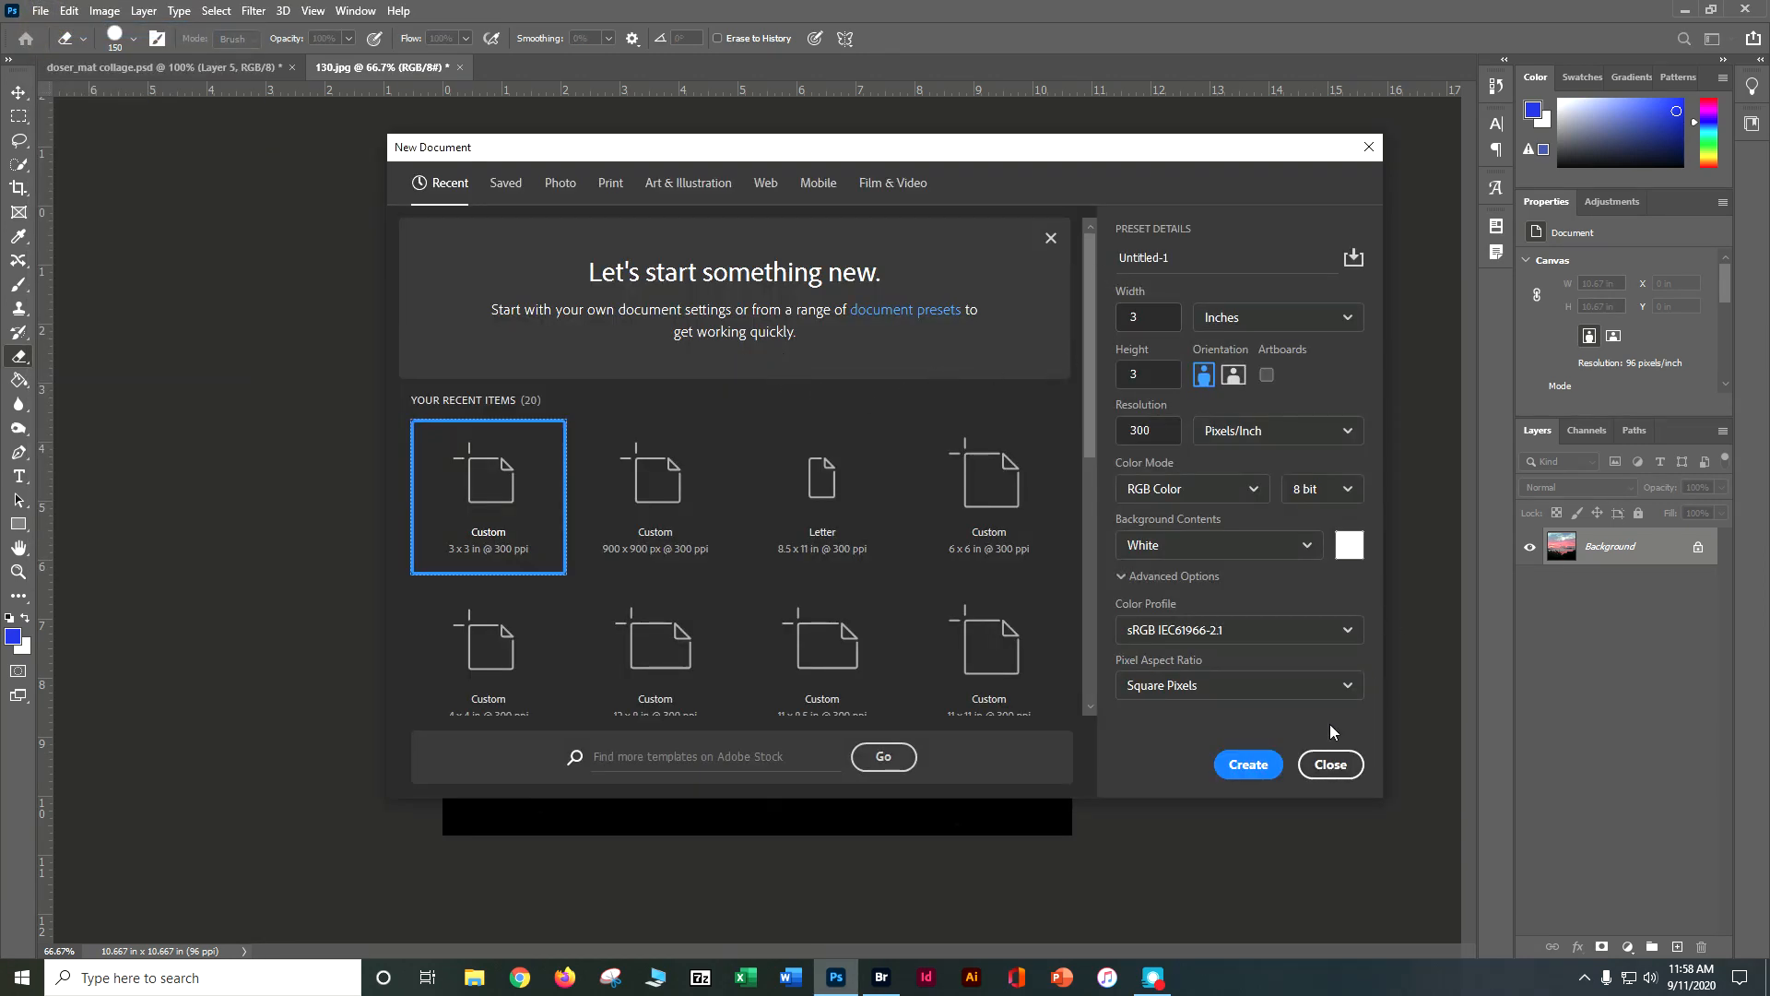
click(1327, 765)
- Open the palm leaf photo 60.JPG from the Collage Images folder
click(41, 11)
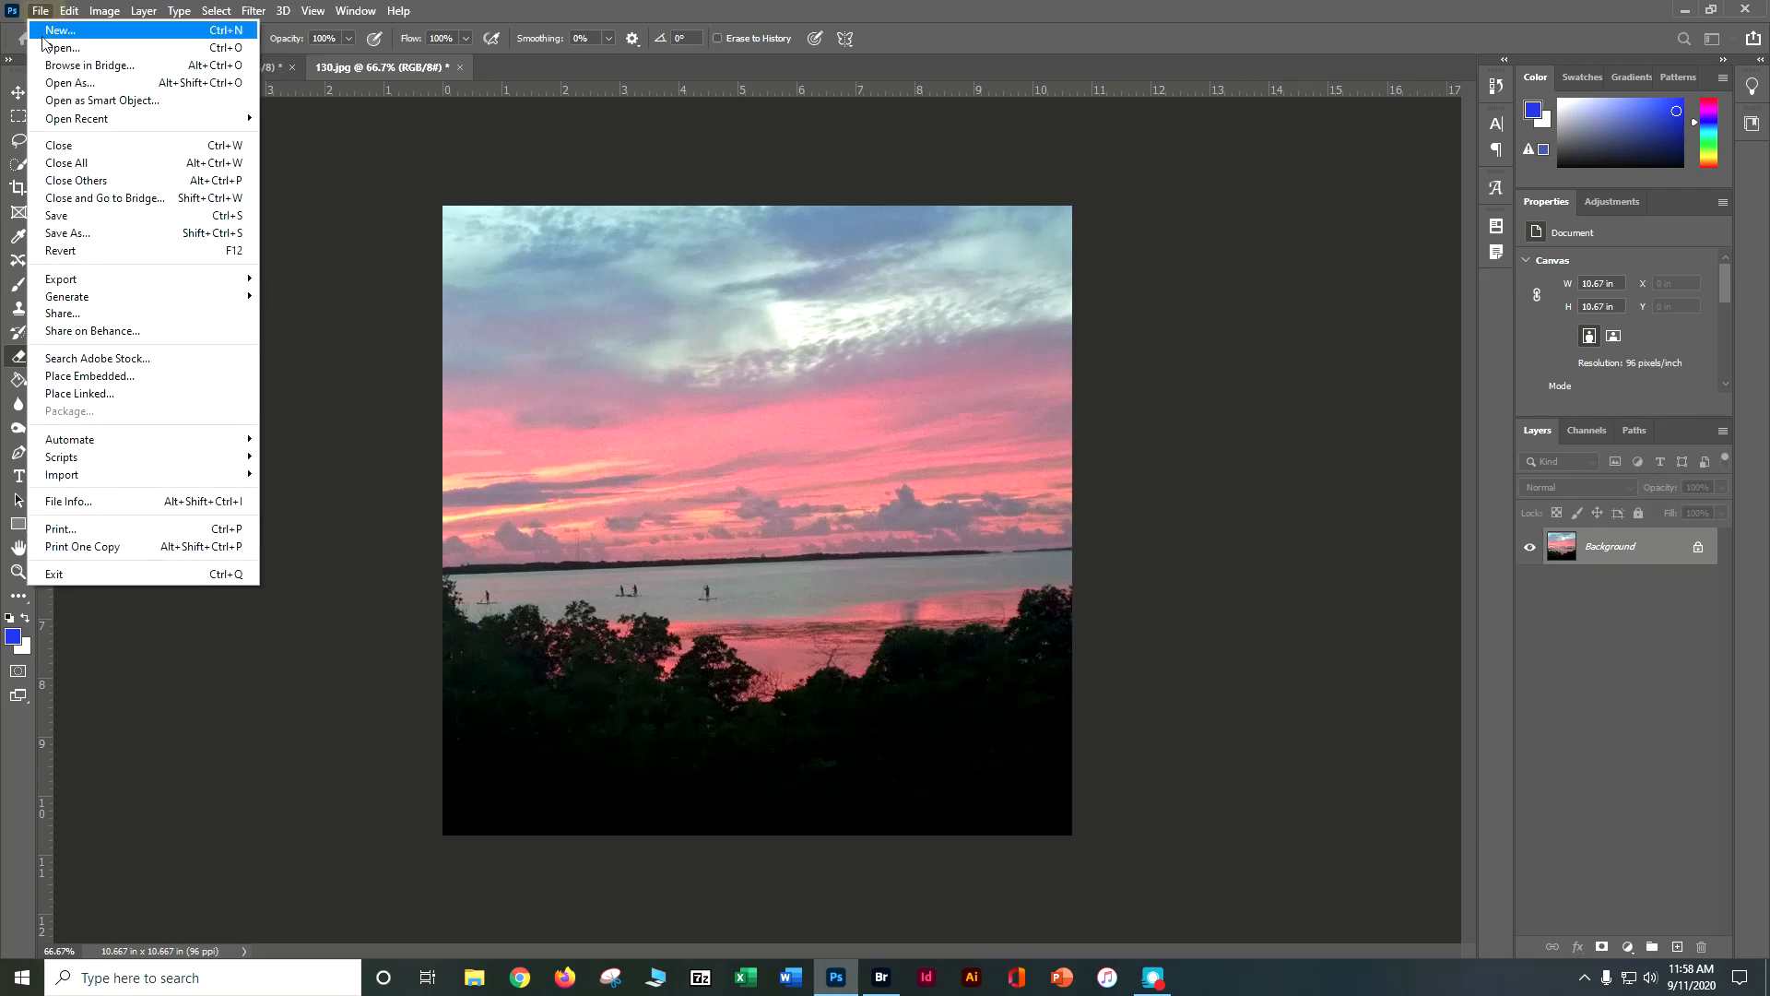
click(57, 52)
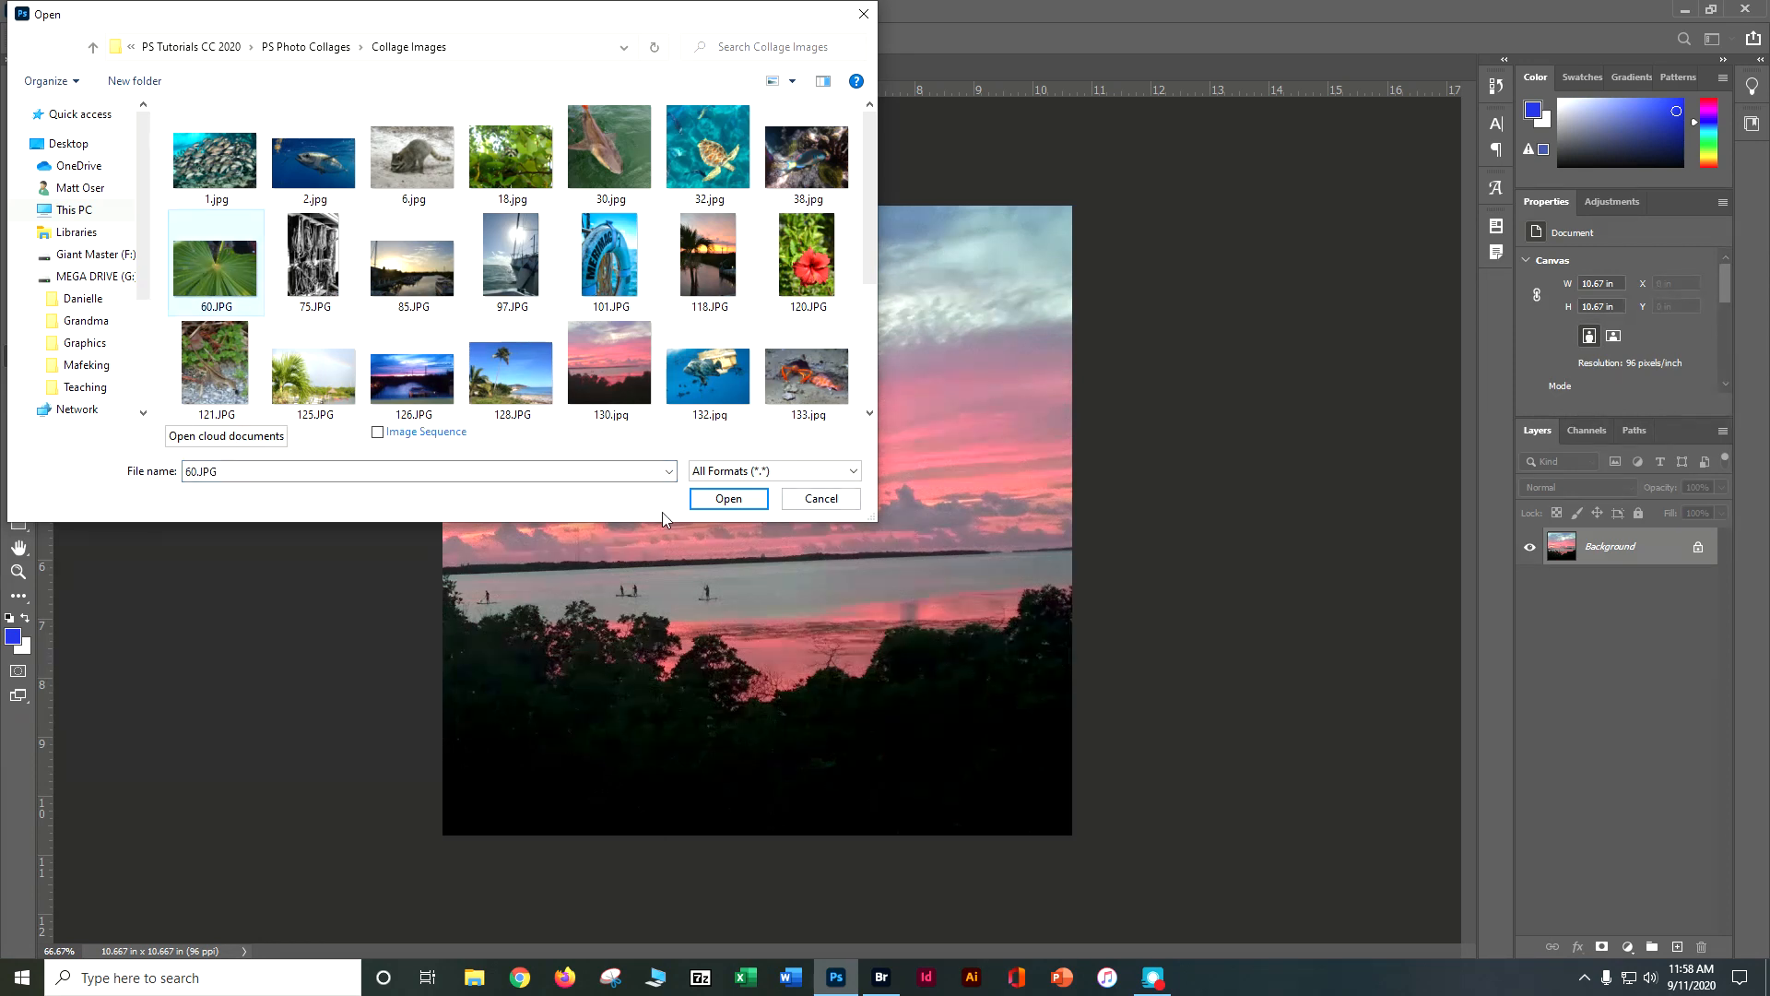
click(699, 503)
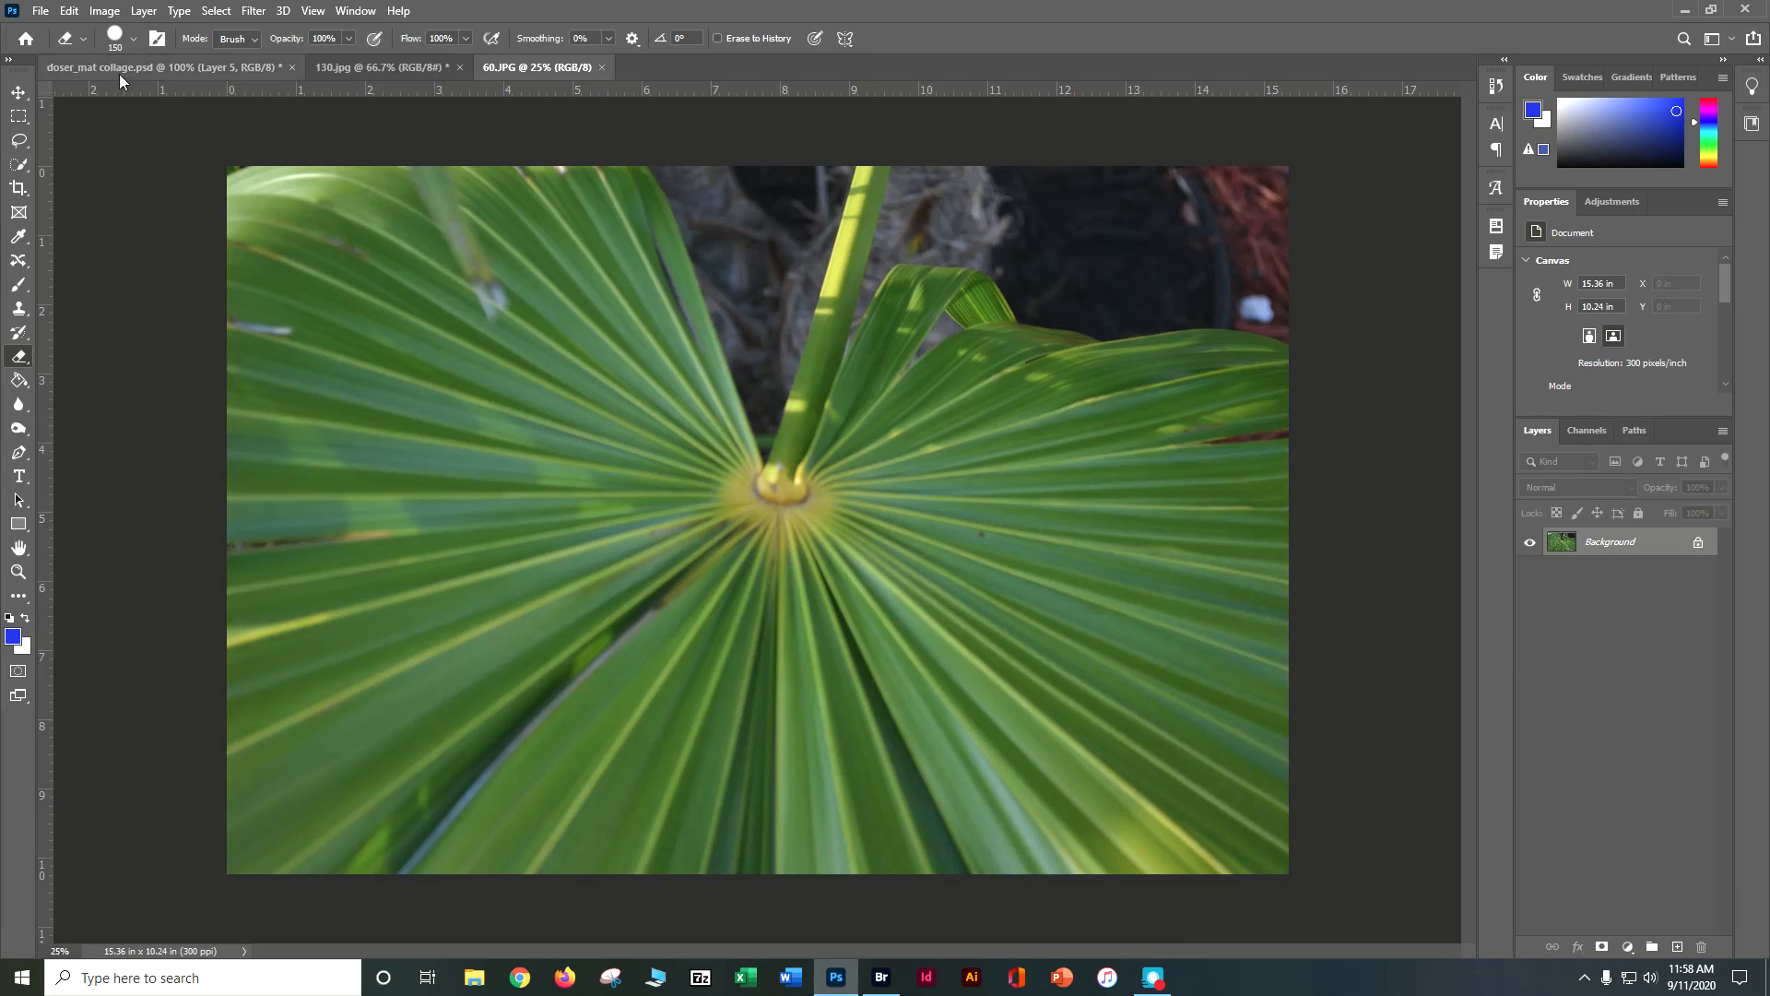
- Rotate the palm leaf photo 60.JPG by 180°
click(119, 72)
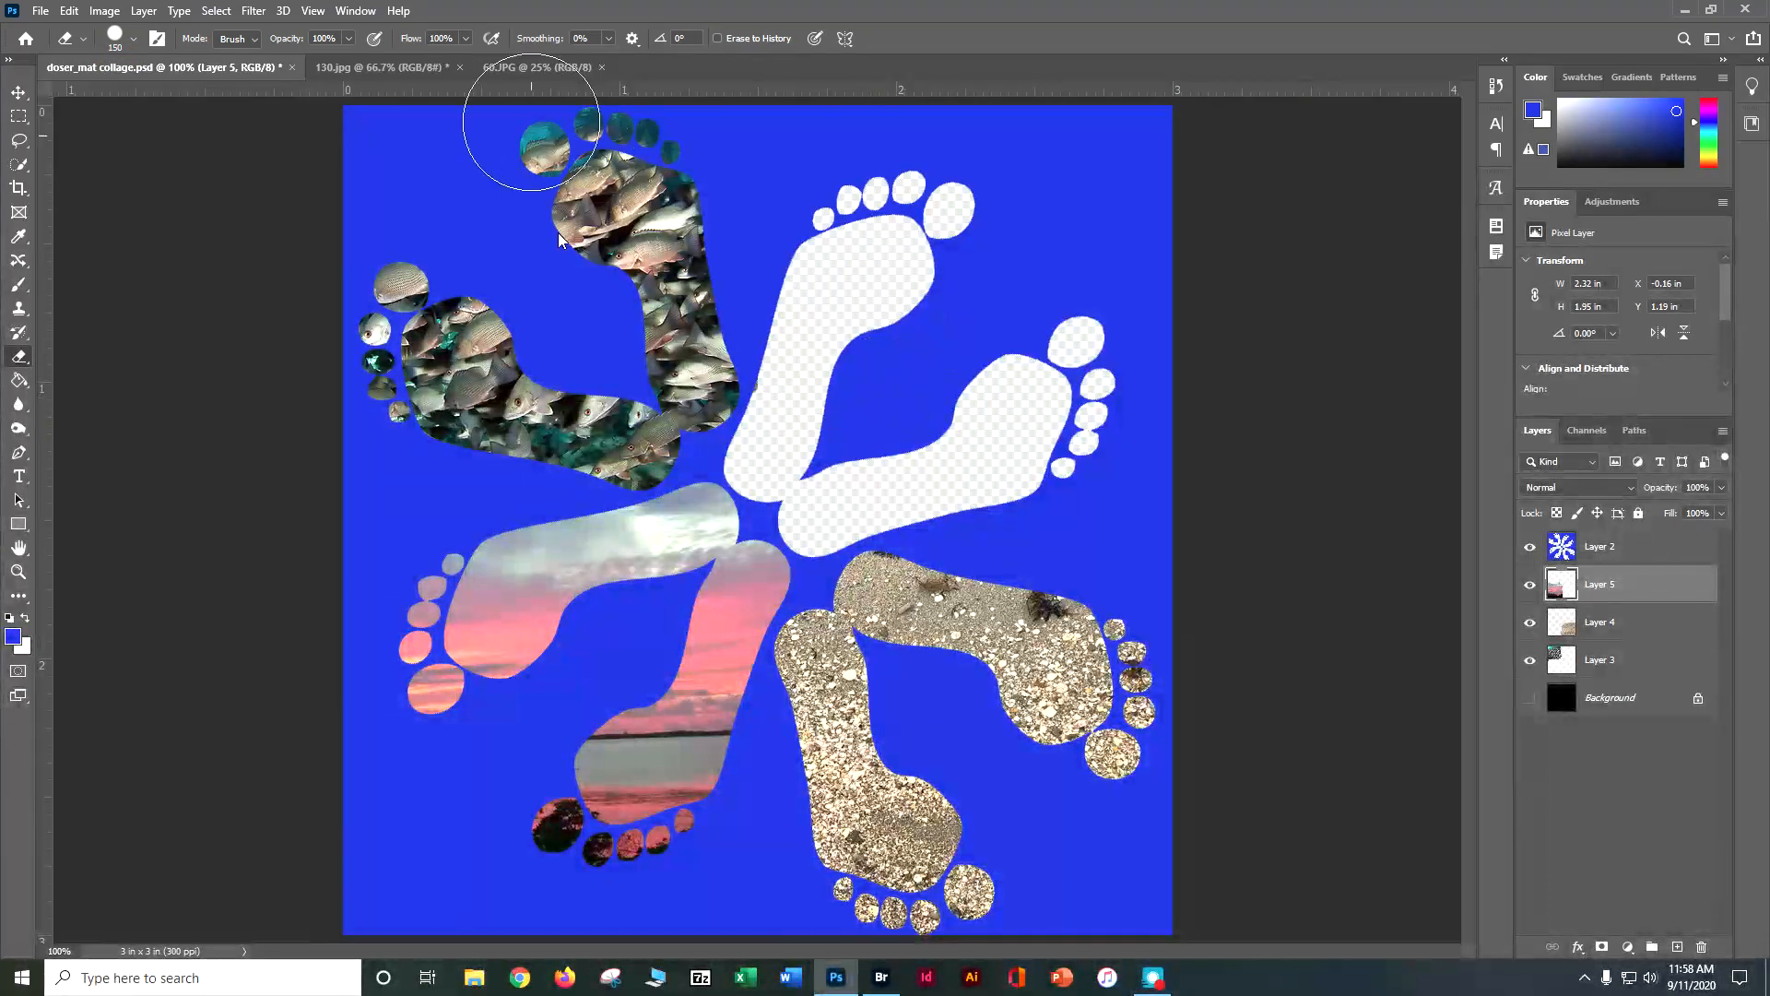
click(538, 69)
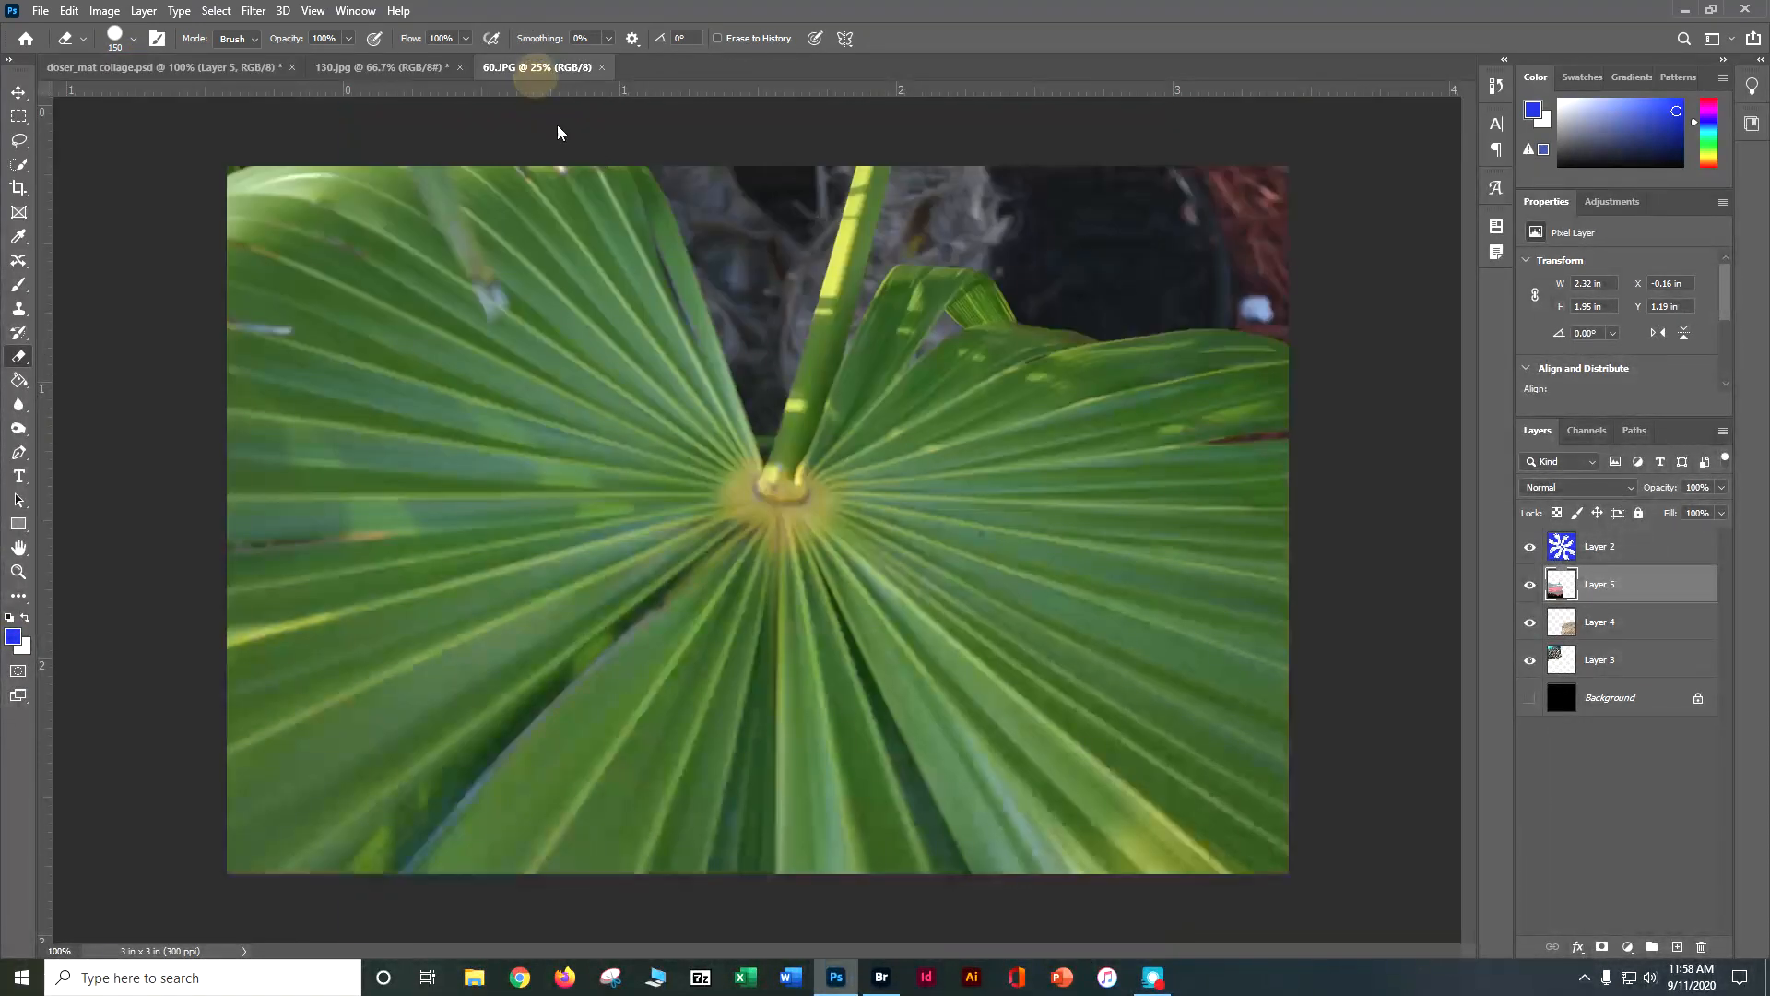
click(103, 10)
mouse_move(123, 188)
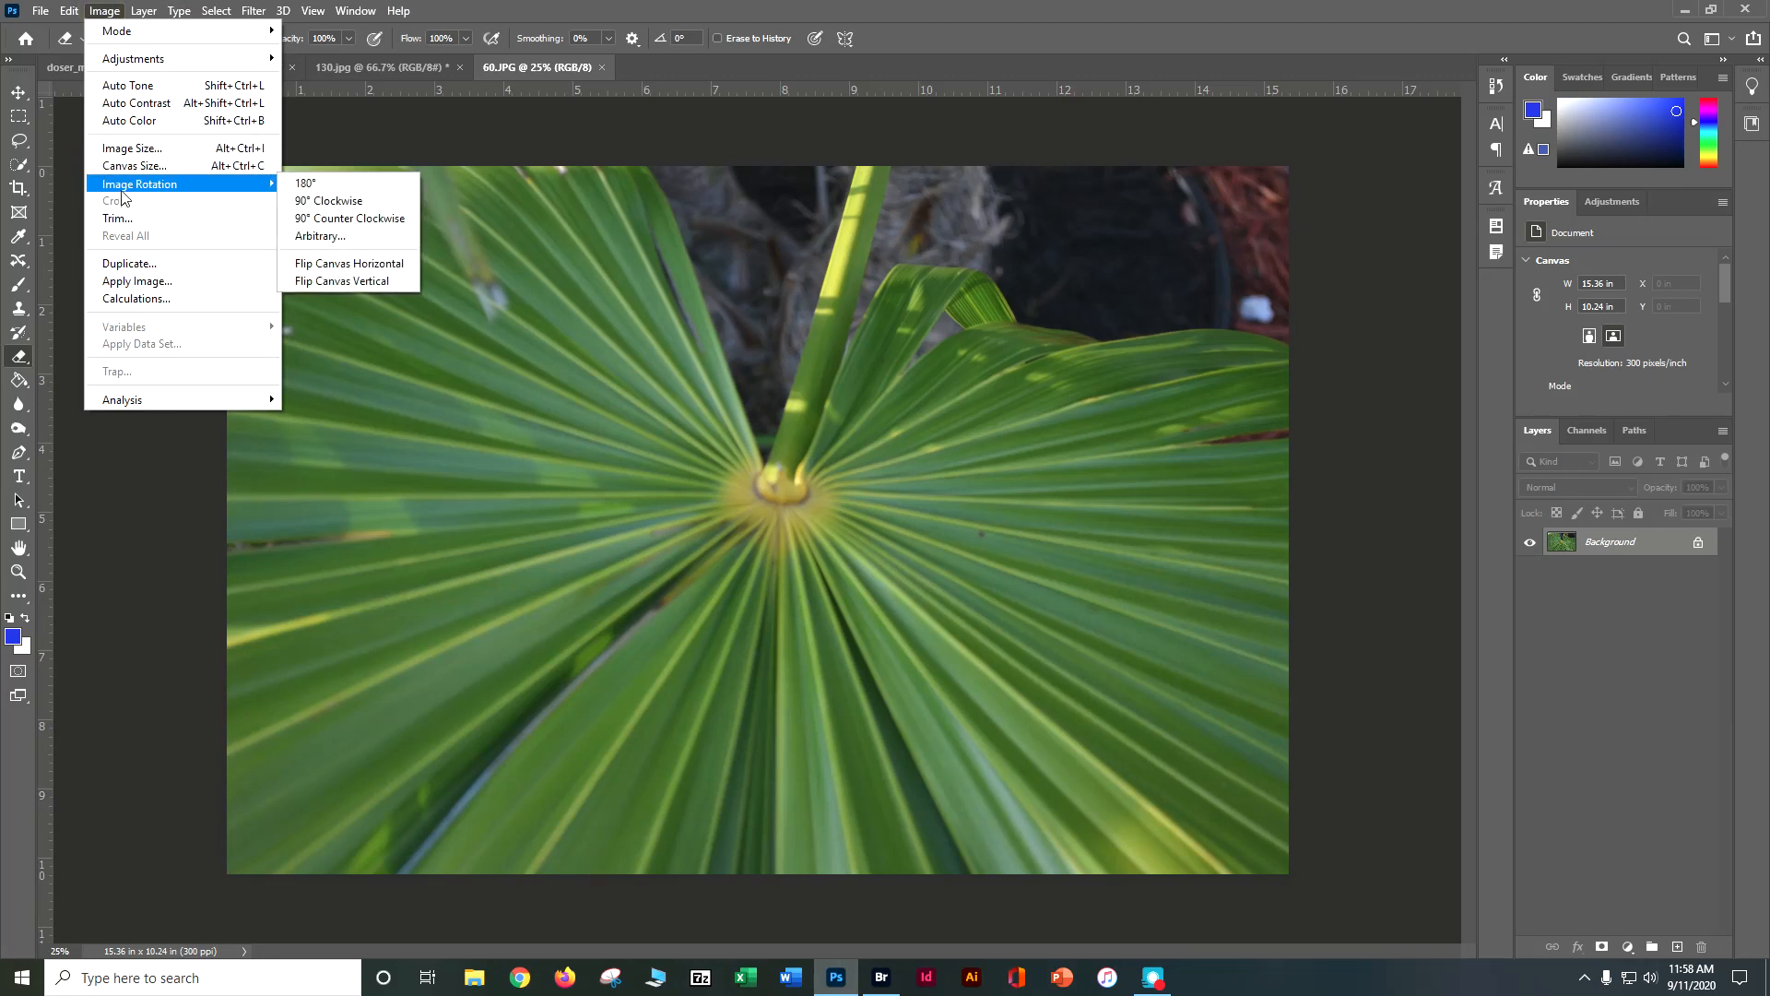
click(304, 183)
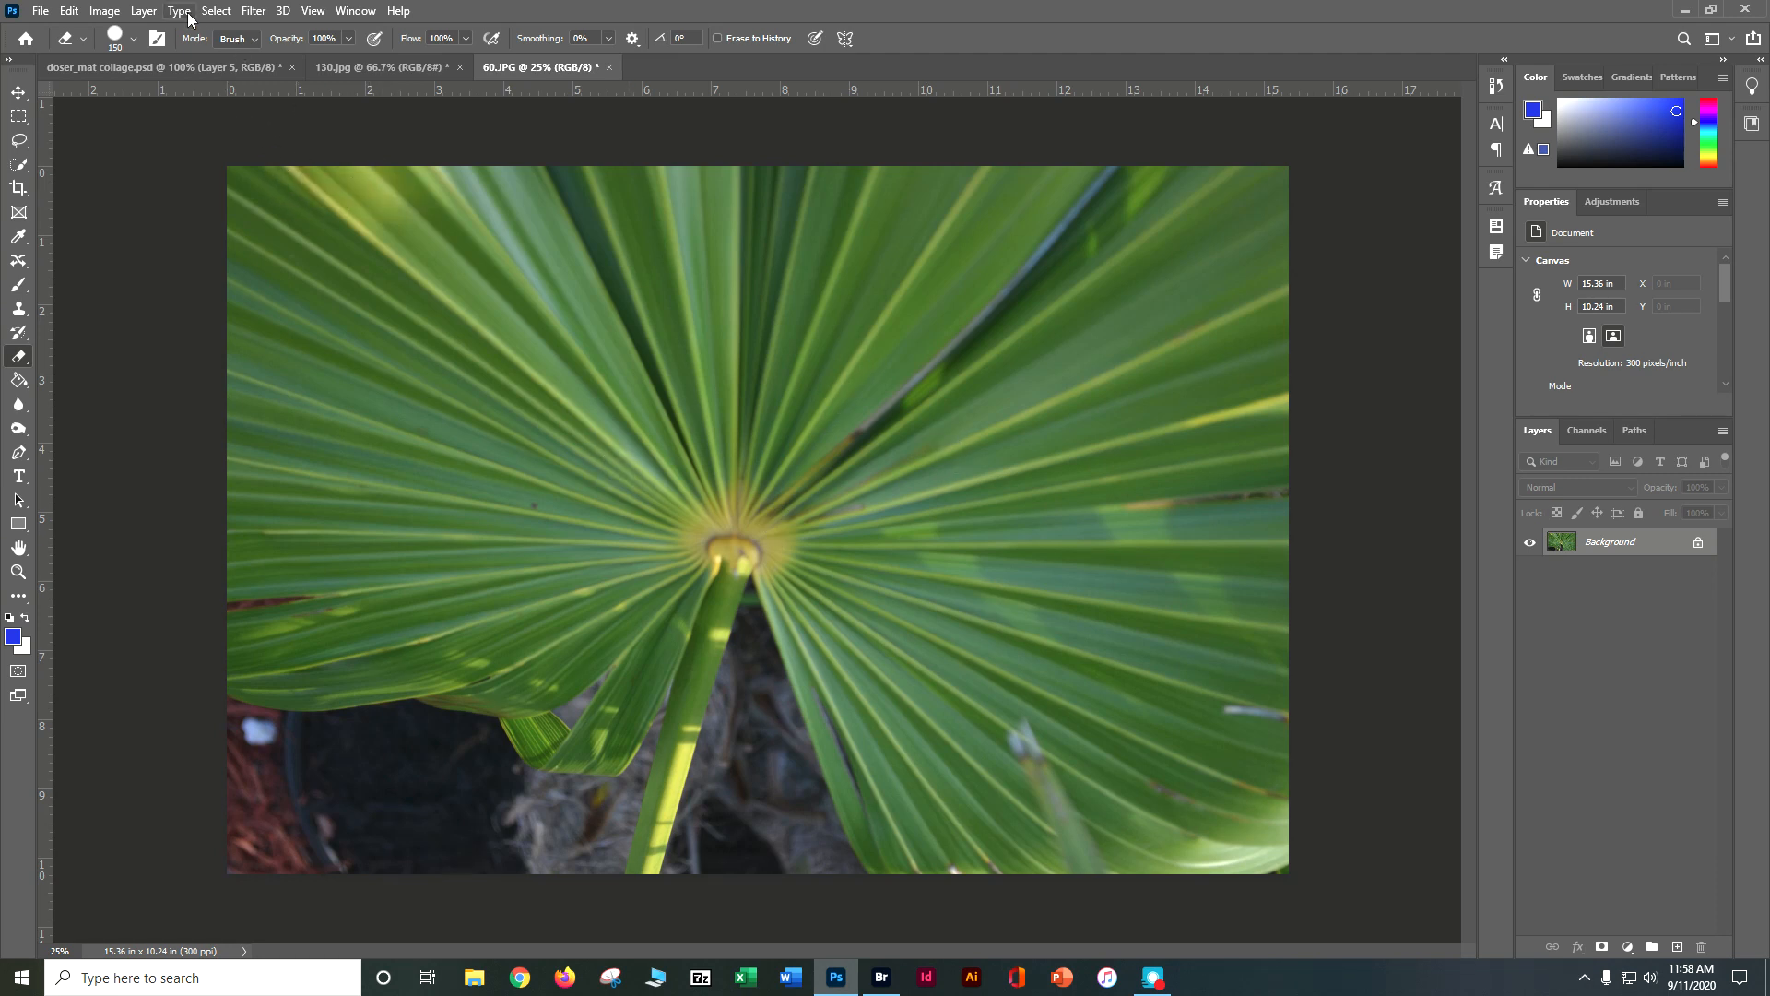
click(73, 12)
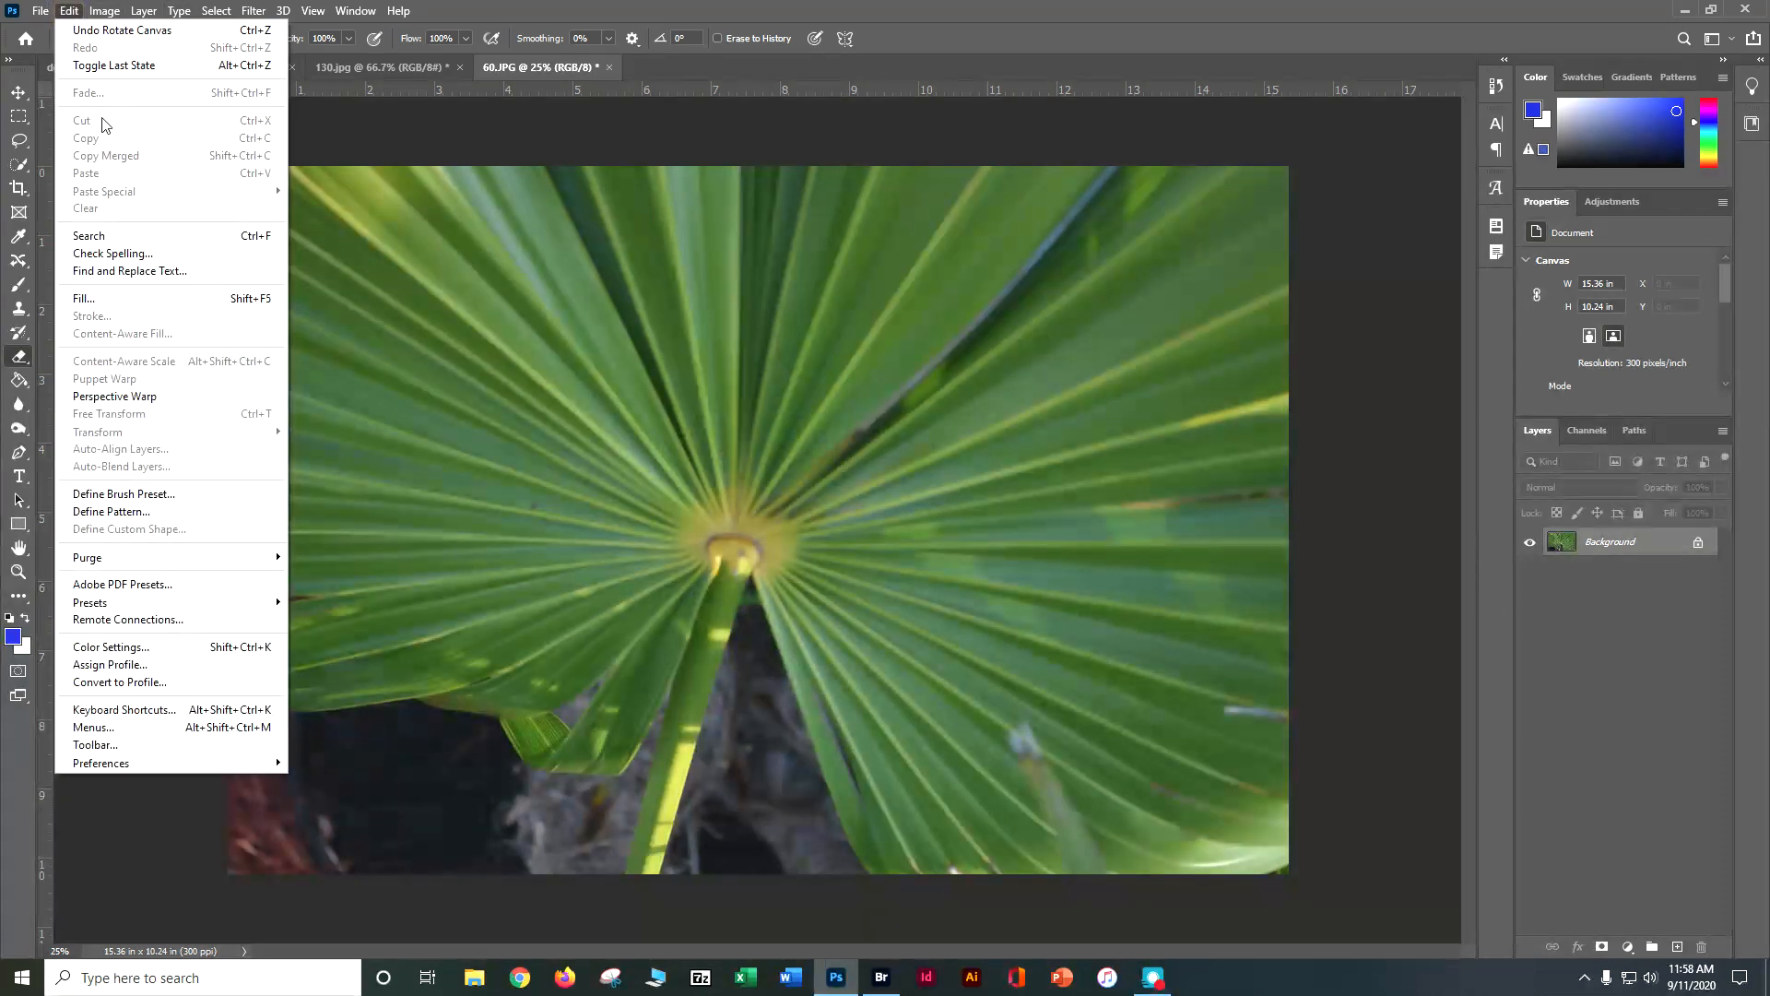
click(592, 145)
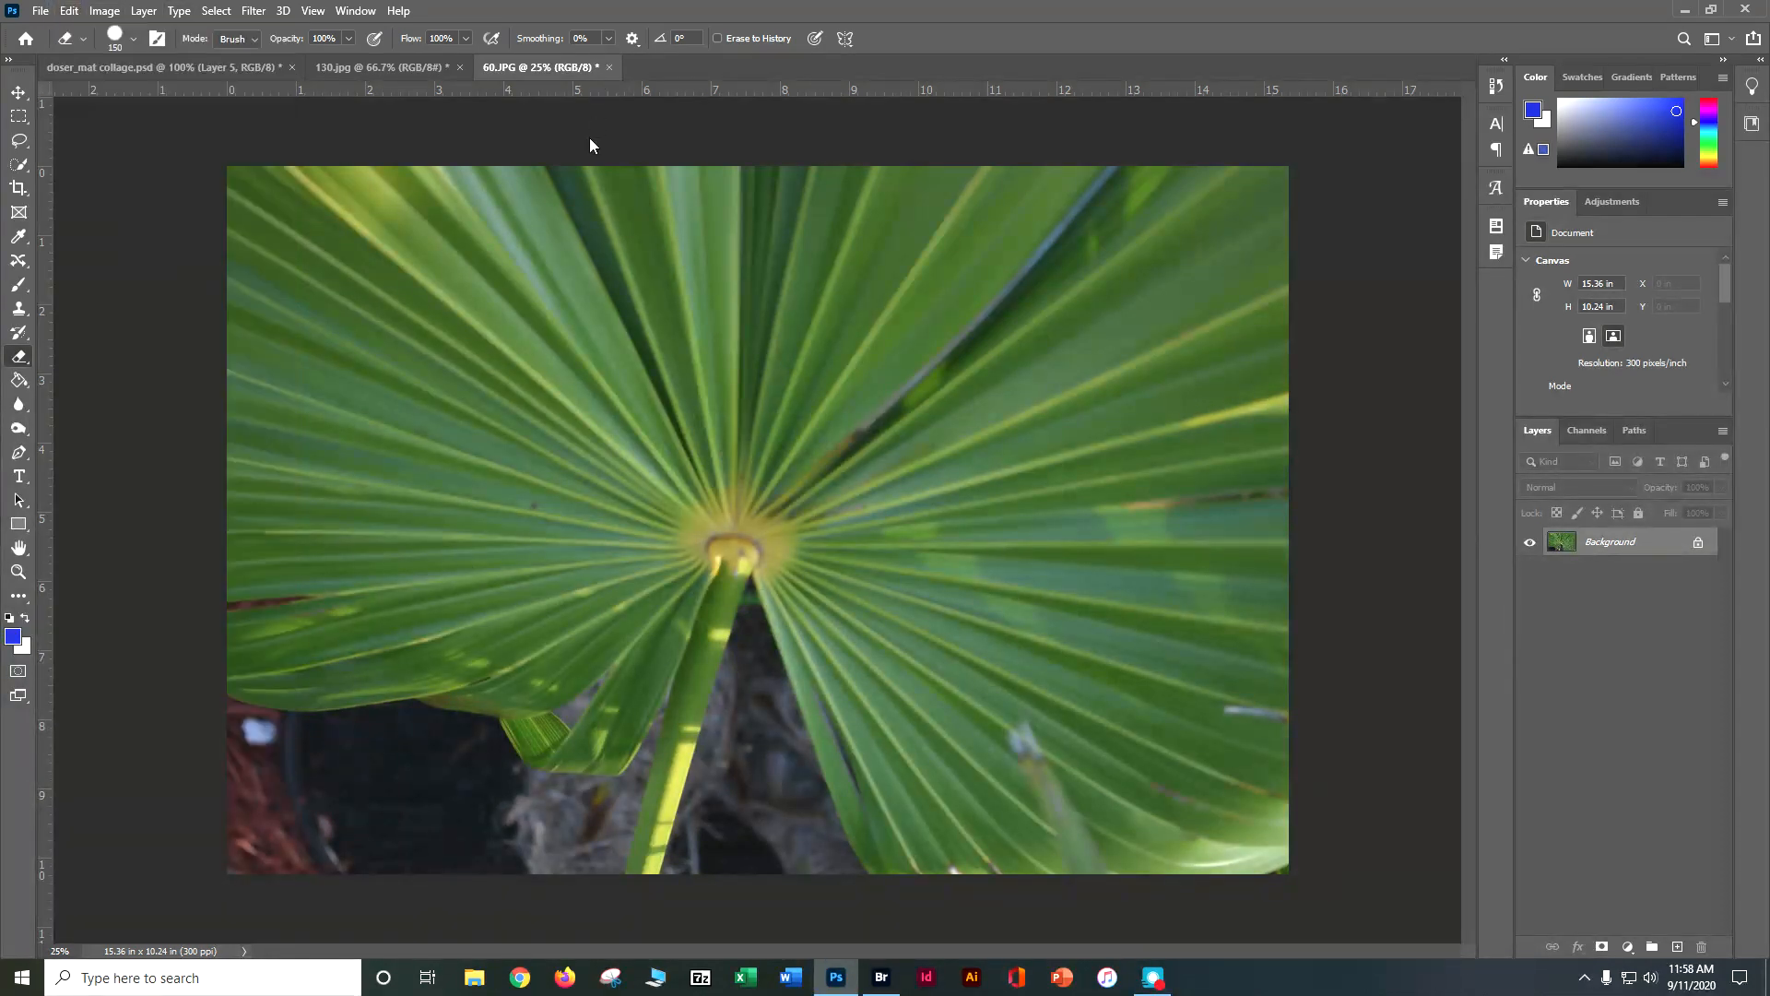
- Apply Auto Tone, Auto Contrast and Auto Color to the palm leaf photo
click(19, 92)
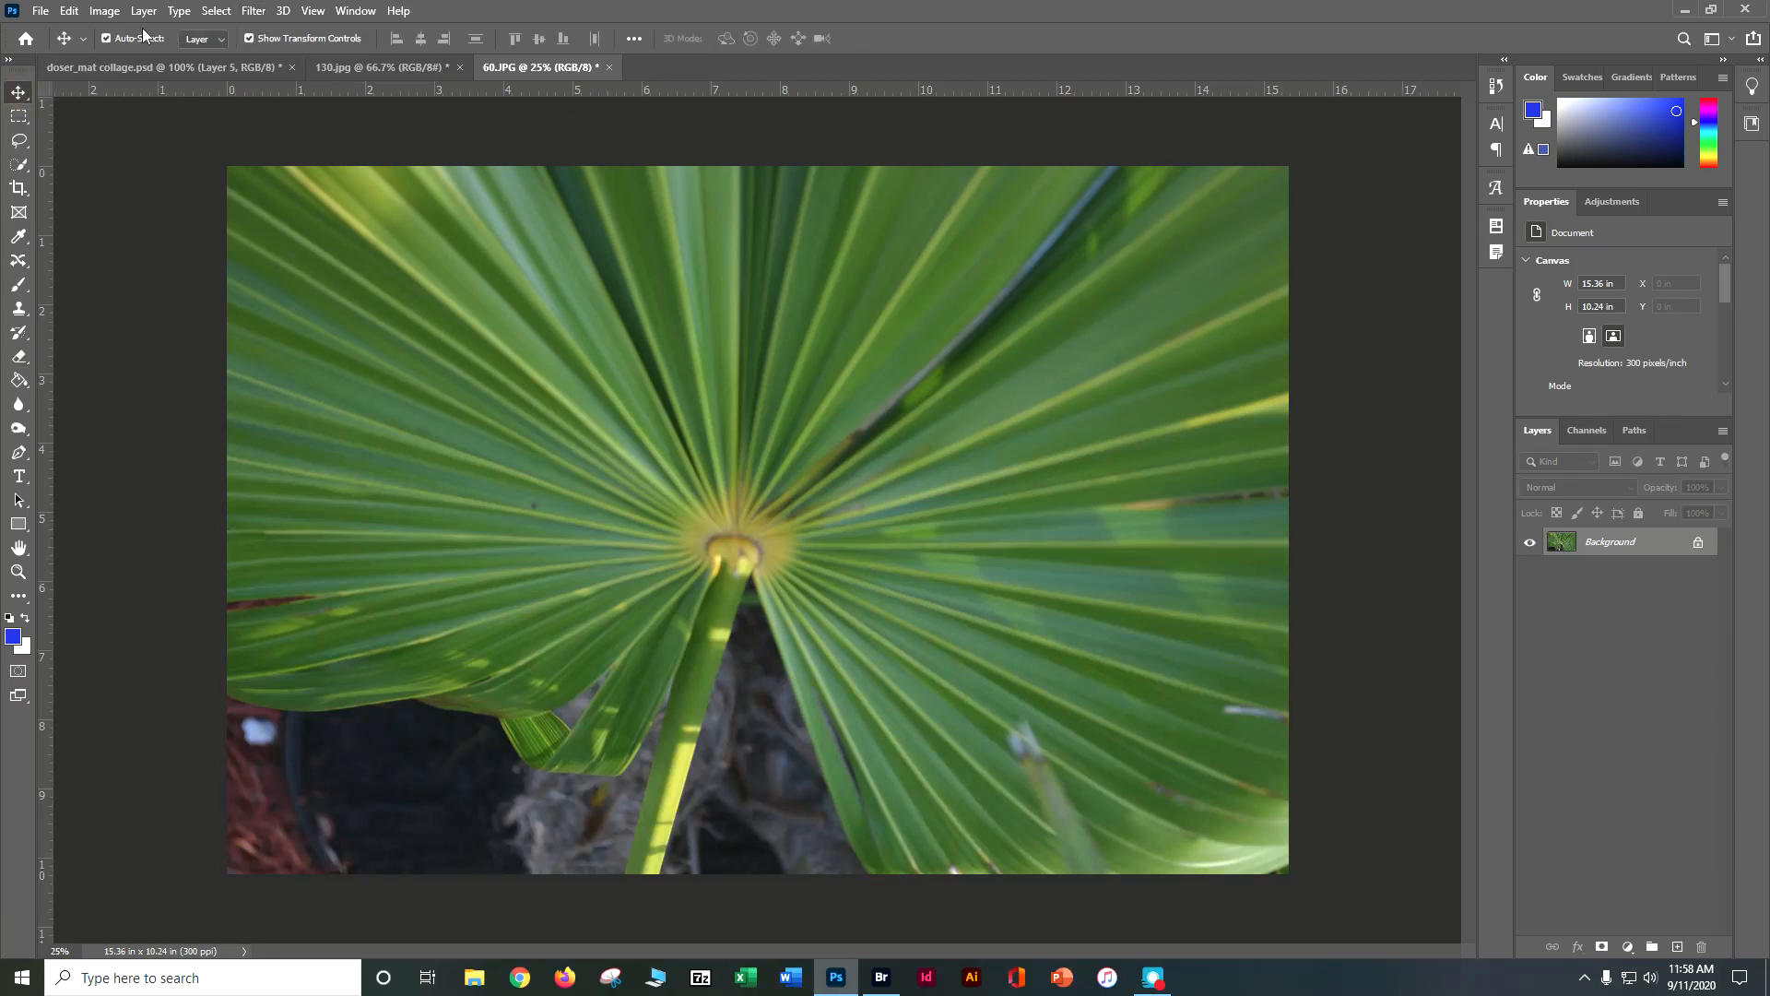
click(106, 12)
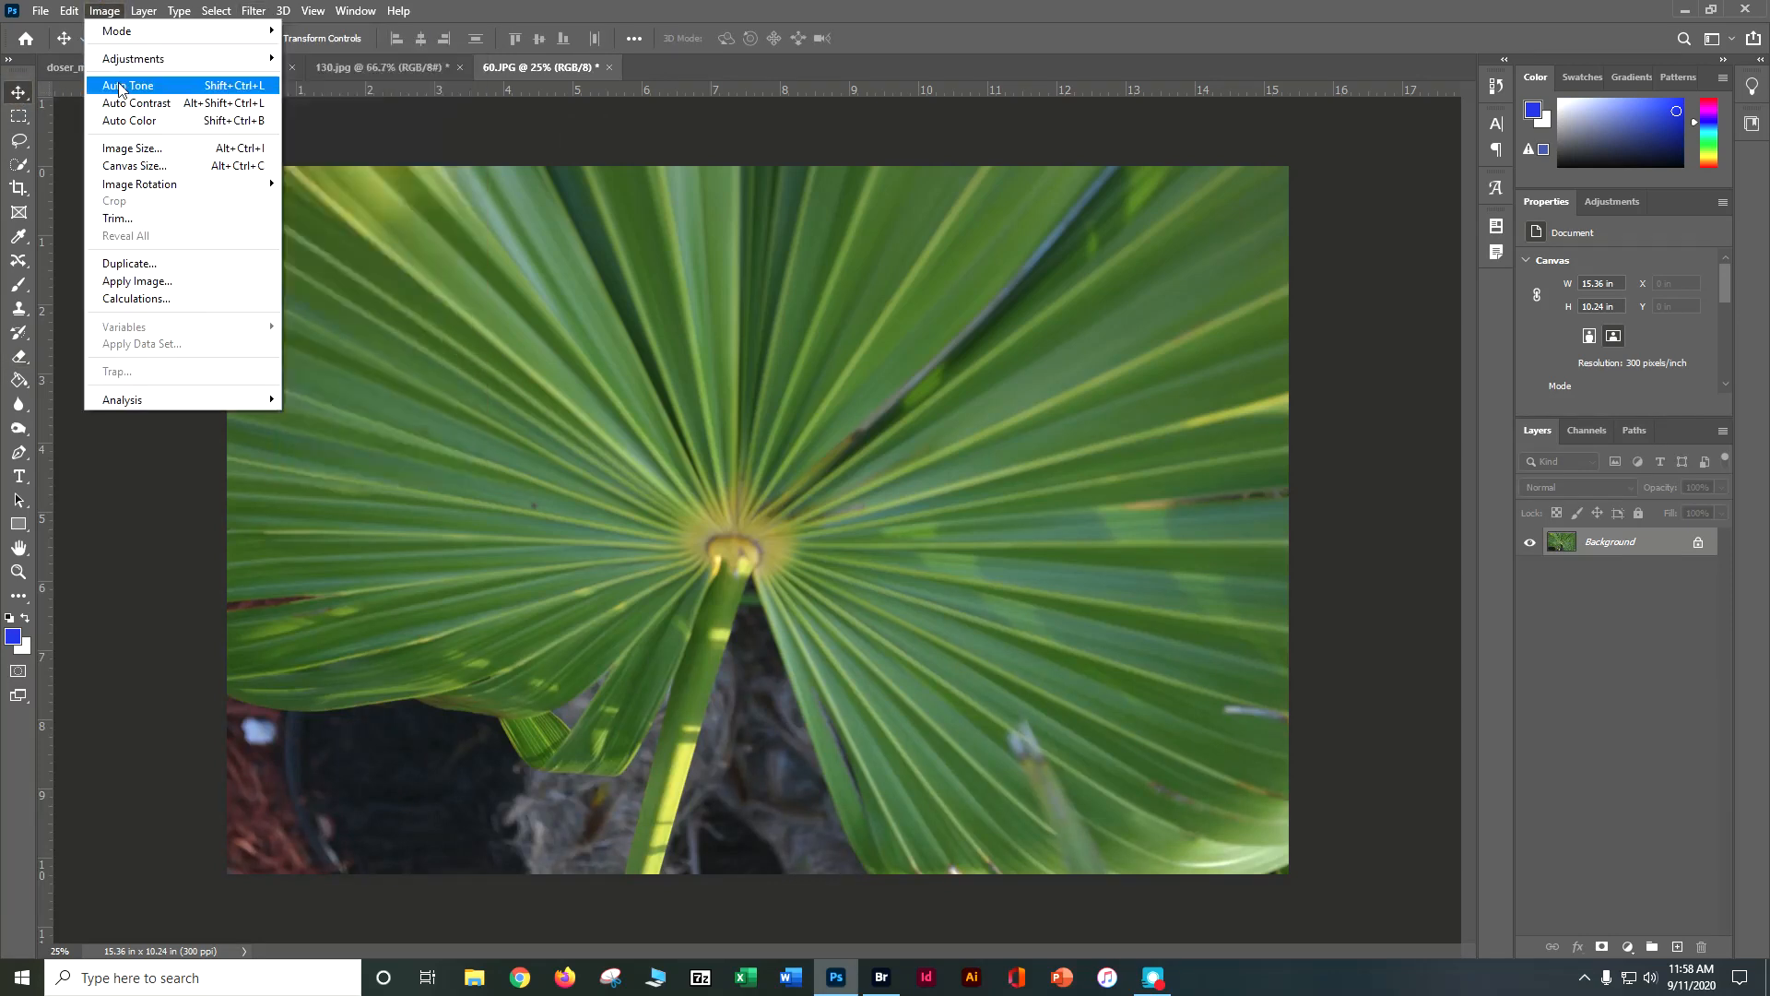
click(120, 83)
click(106, 12)
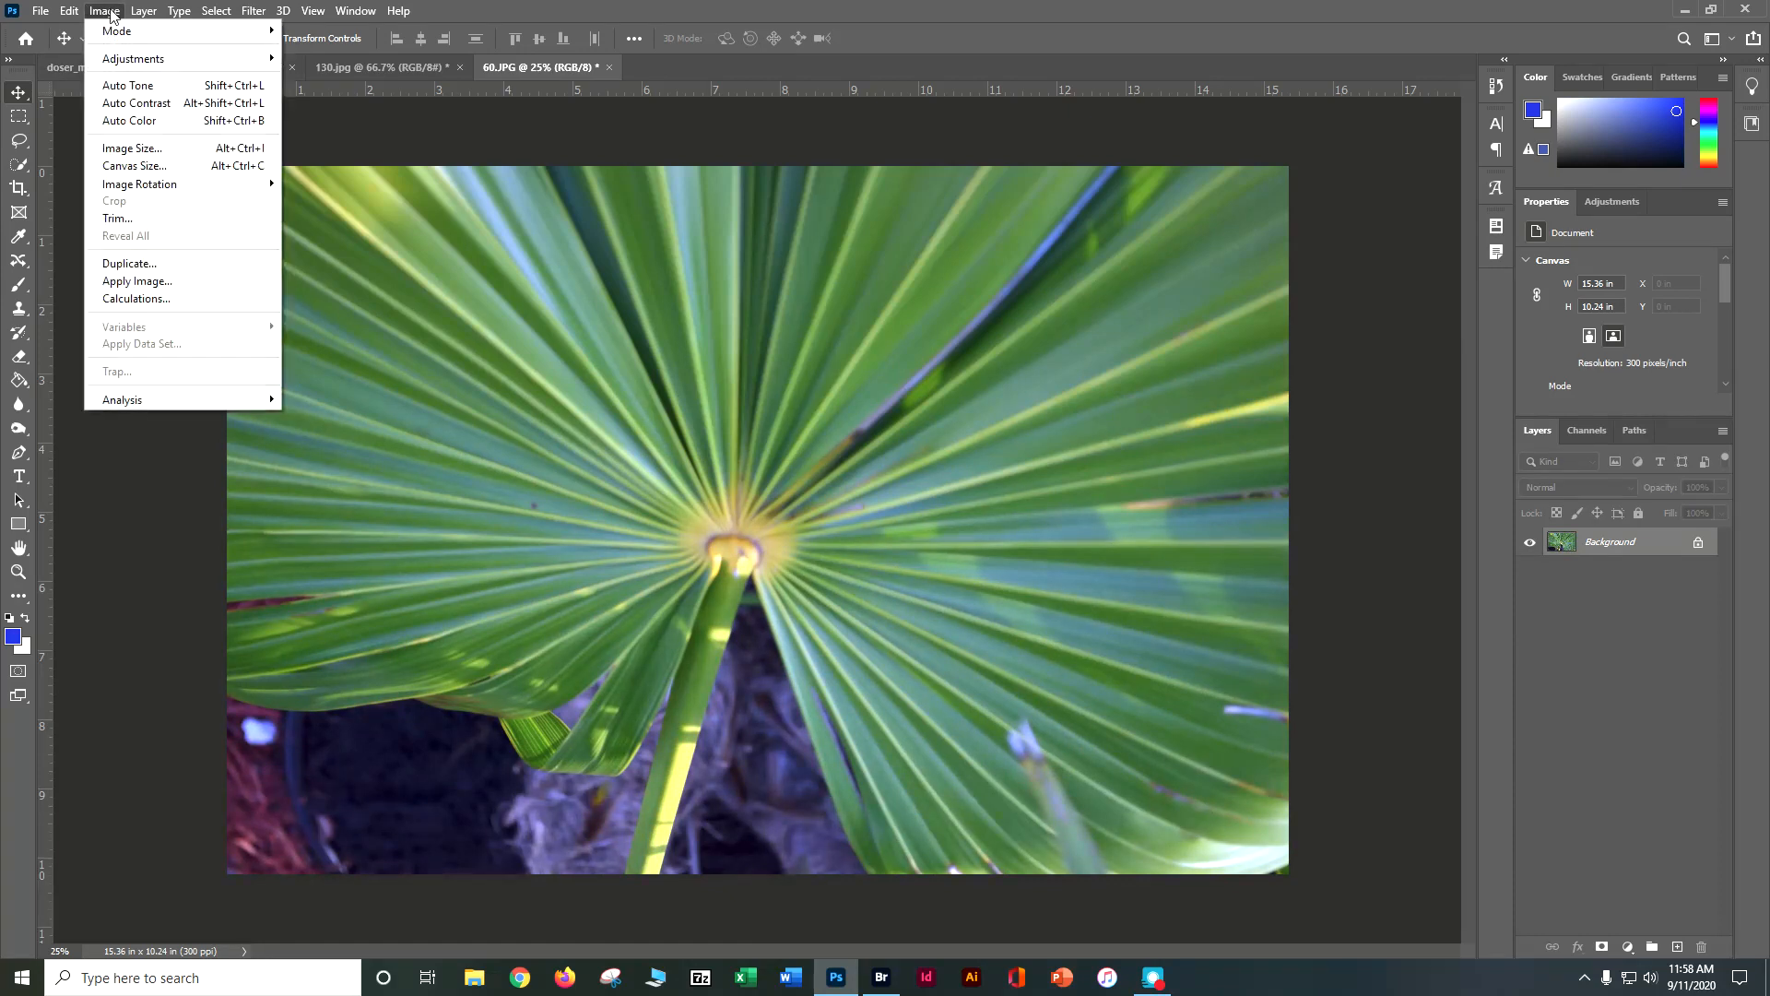
click(132, 103)
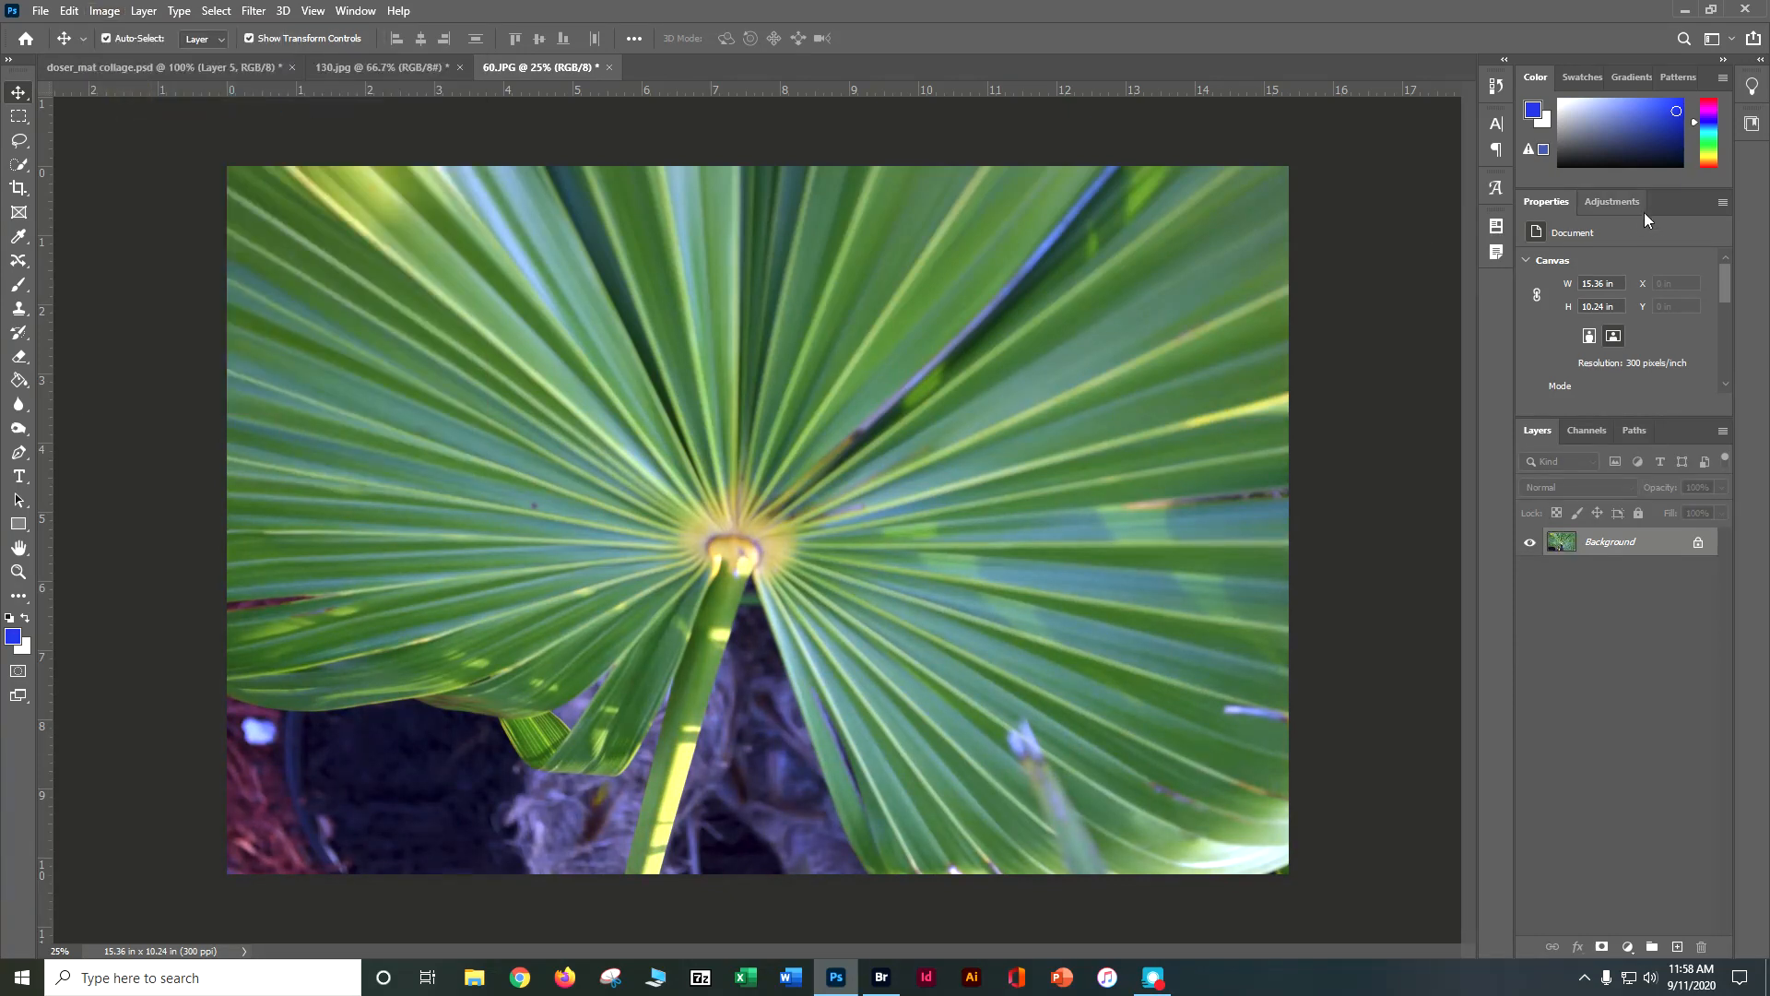
click(107, 13)
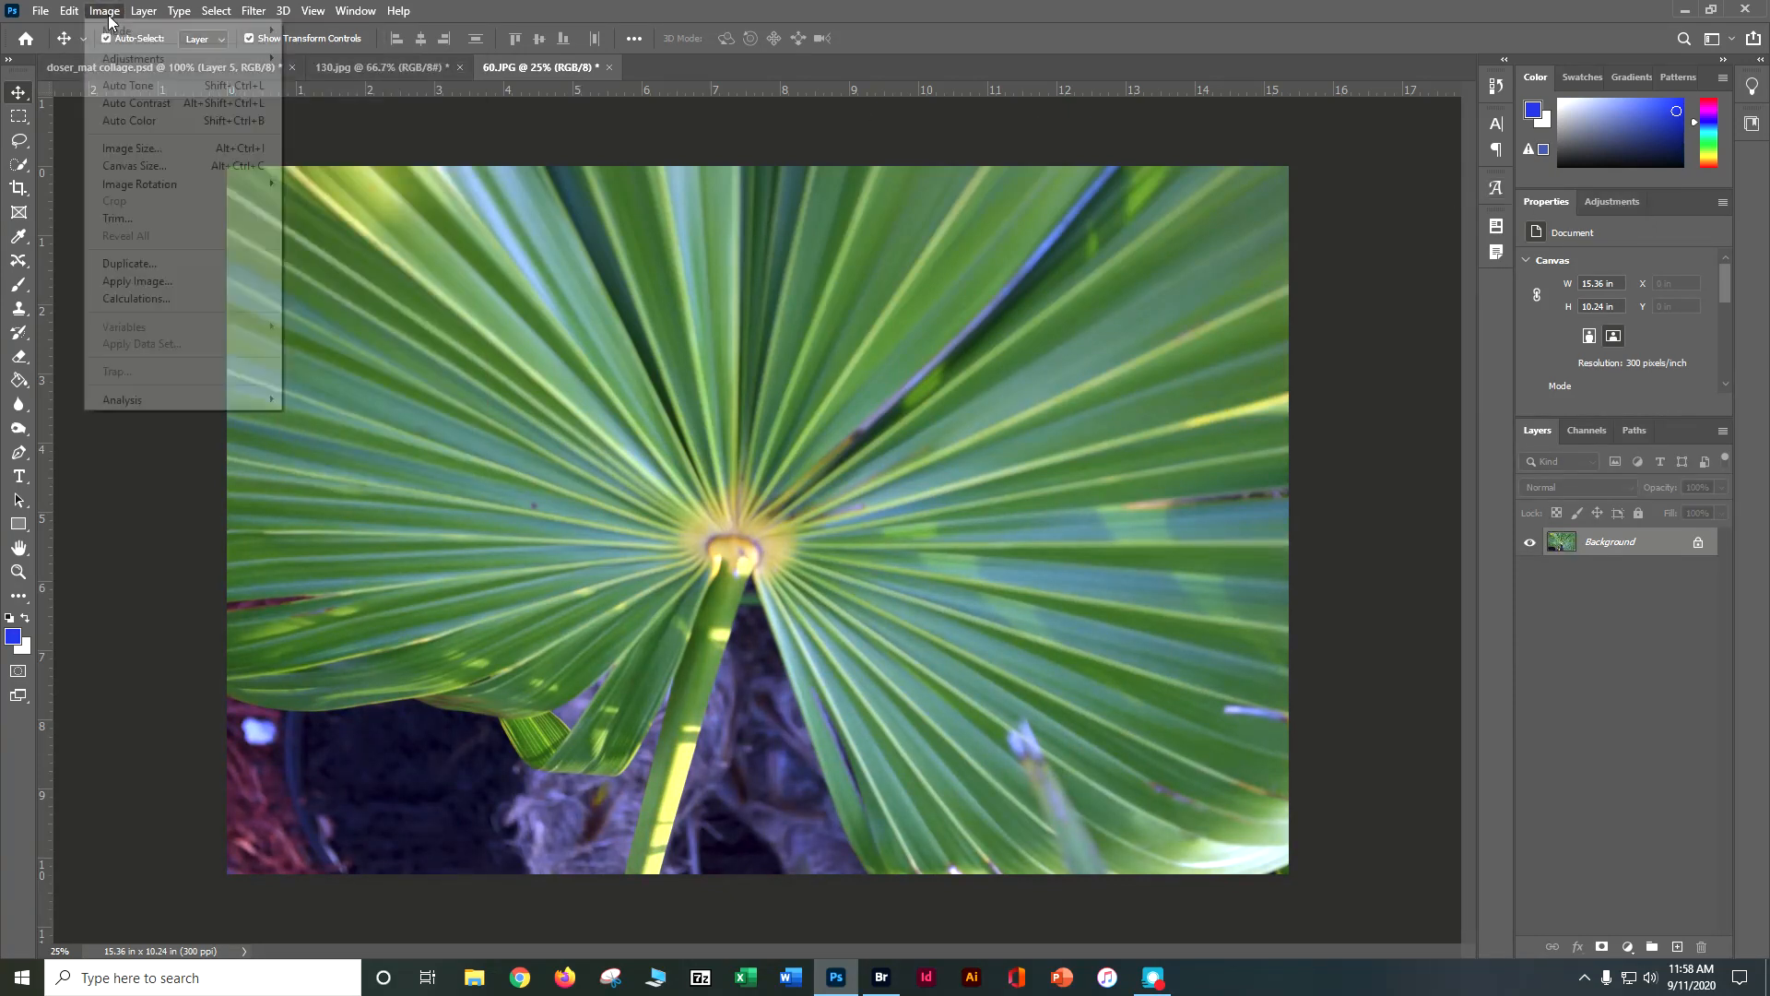
click(138, 121)
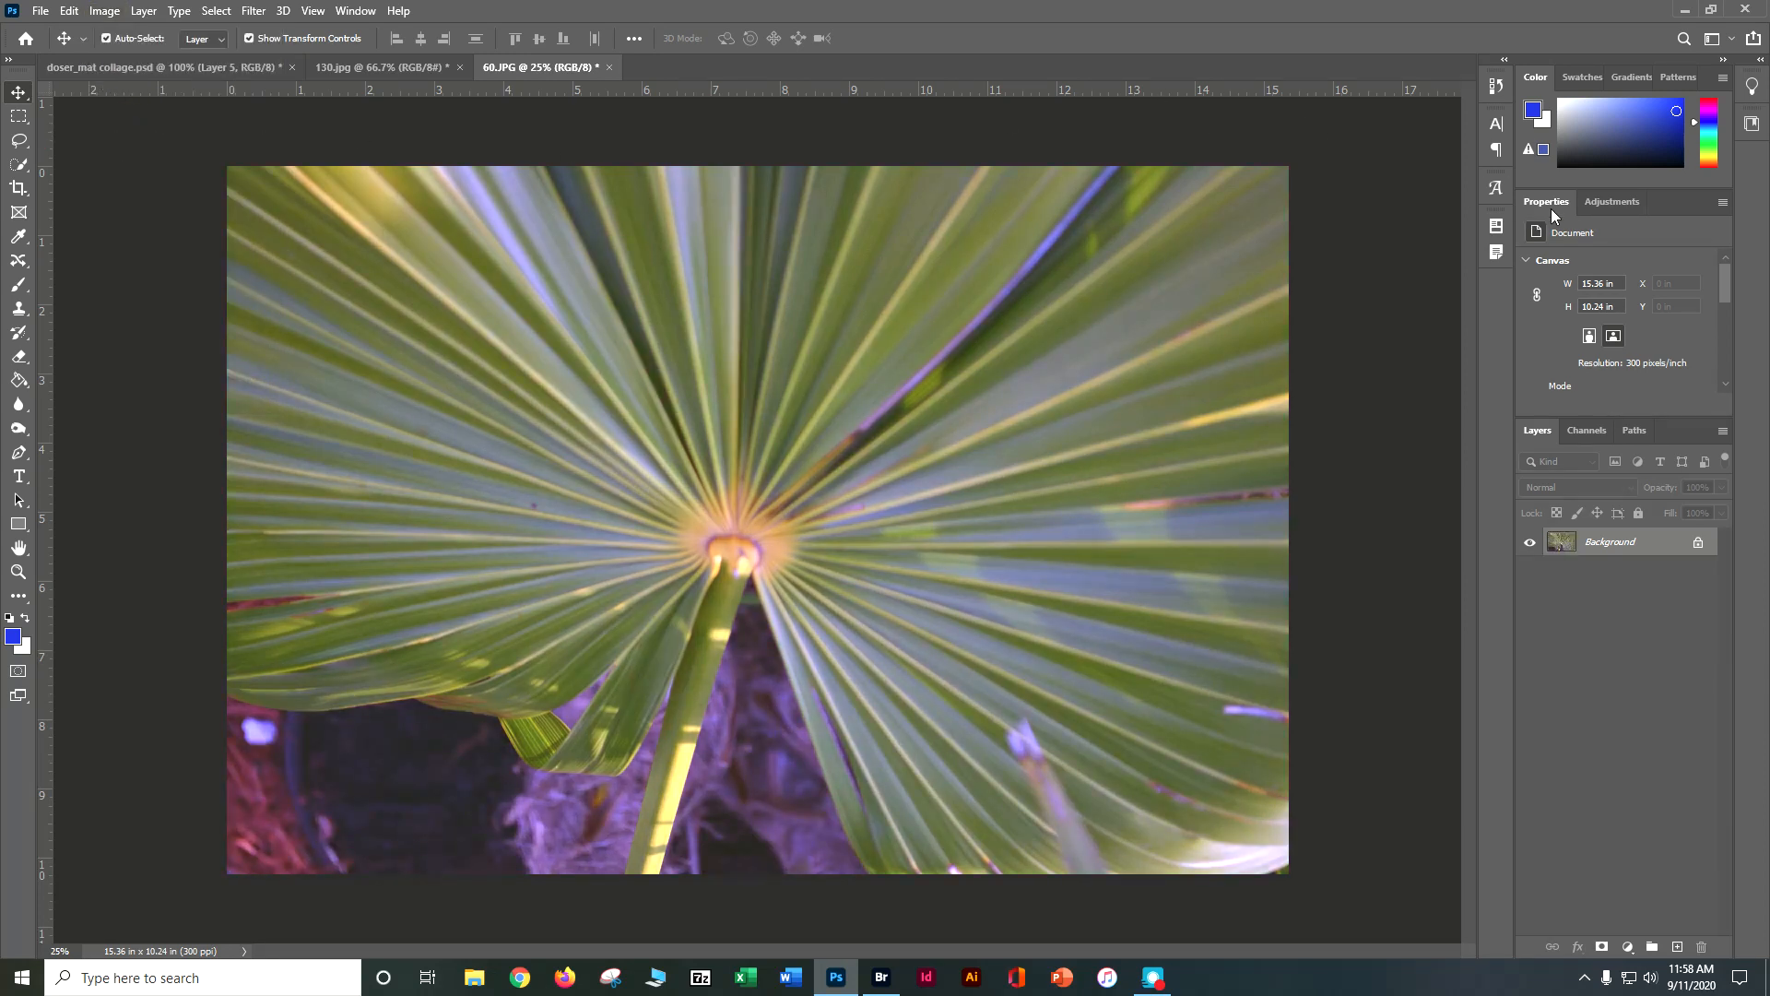
- Add a Levels adjustment with the black point sampled from the photo's dark lower-left area, and merge the visible layers
click(1609, 201)
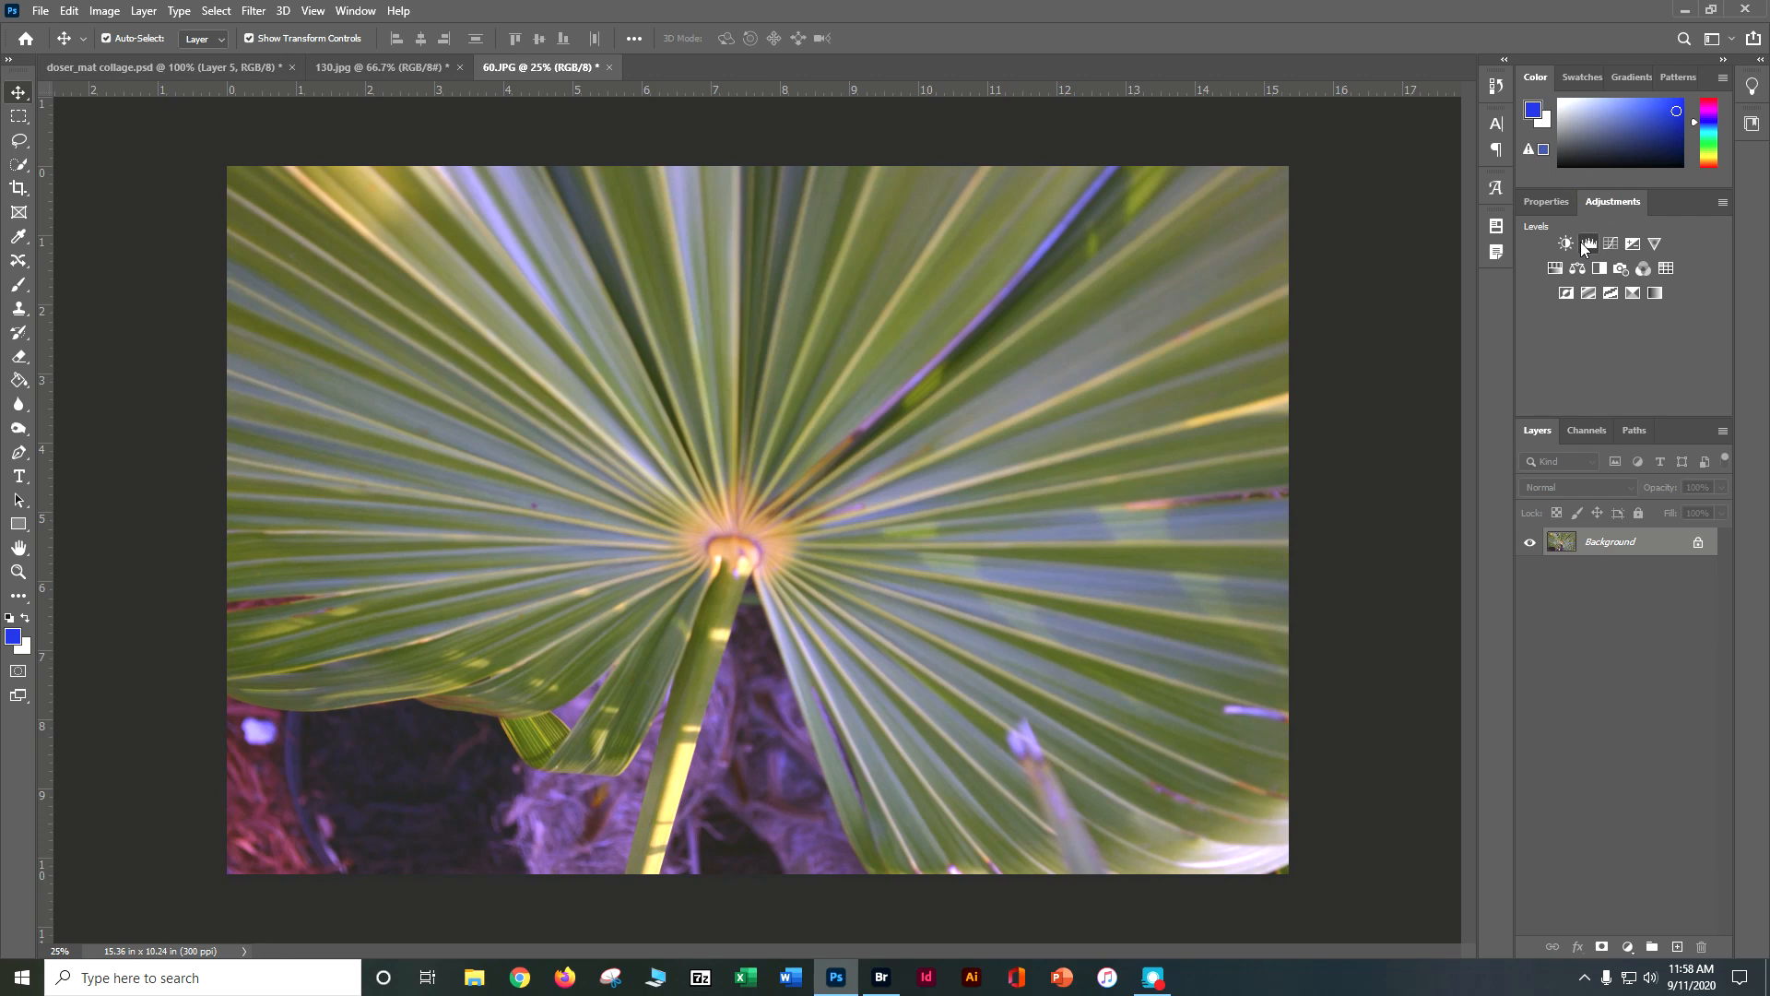
click(1584, 246)
click(1533, 326)
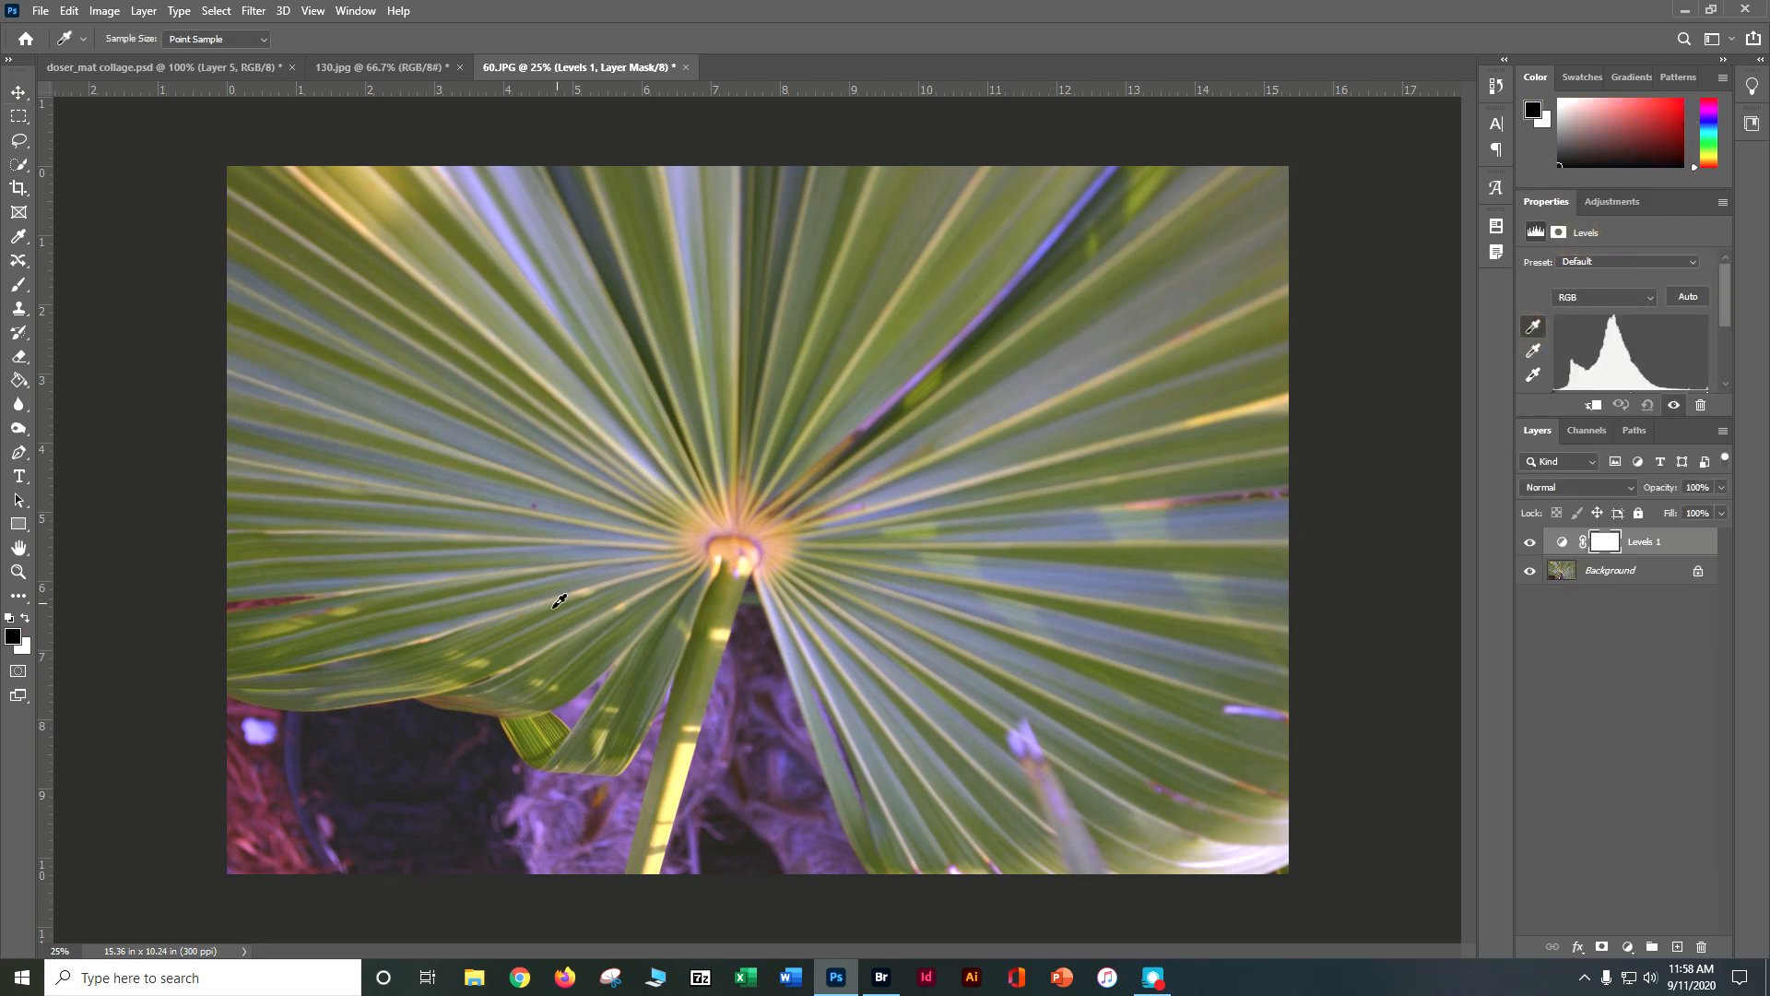
click(381, 746)
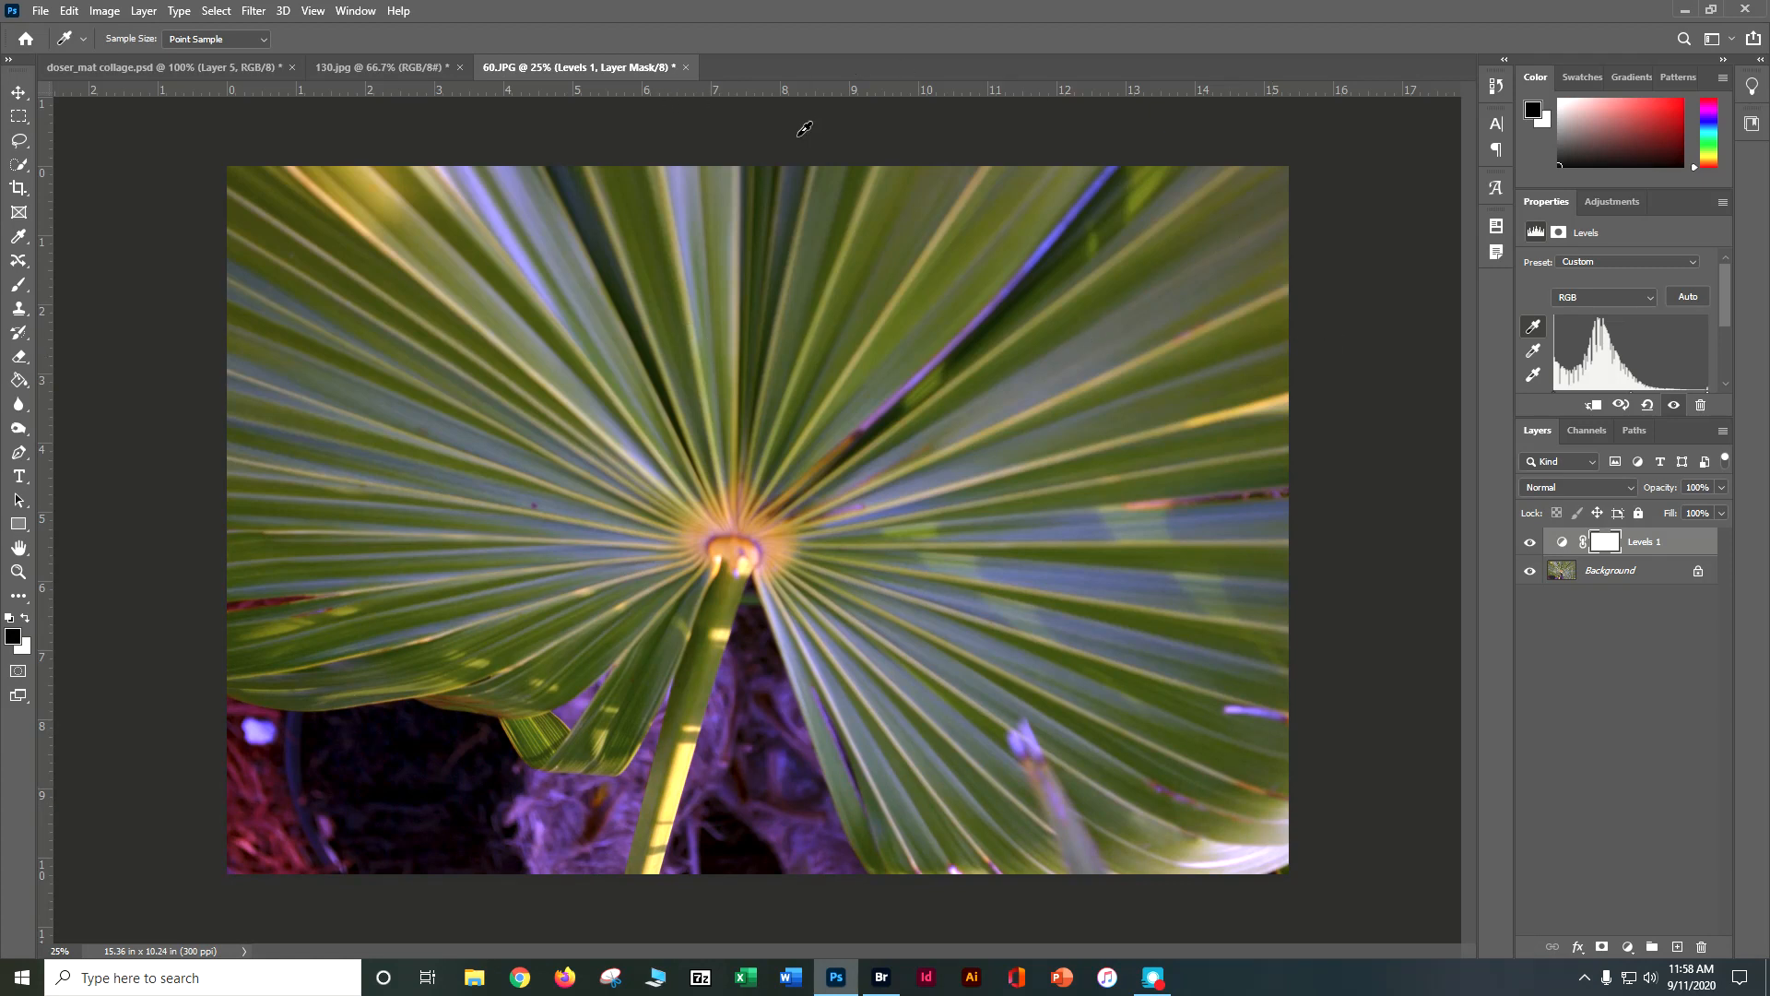
right_click(1649, 556)
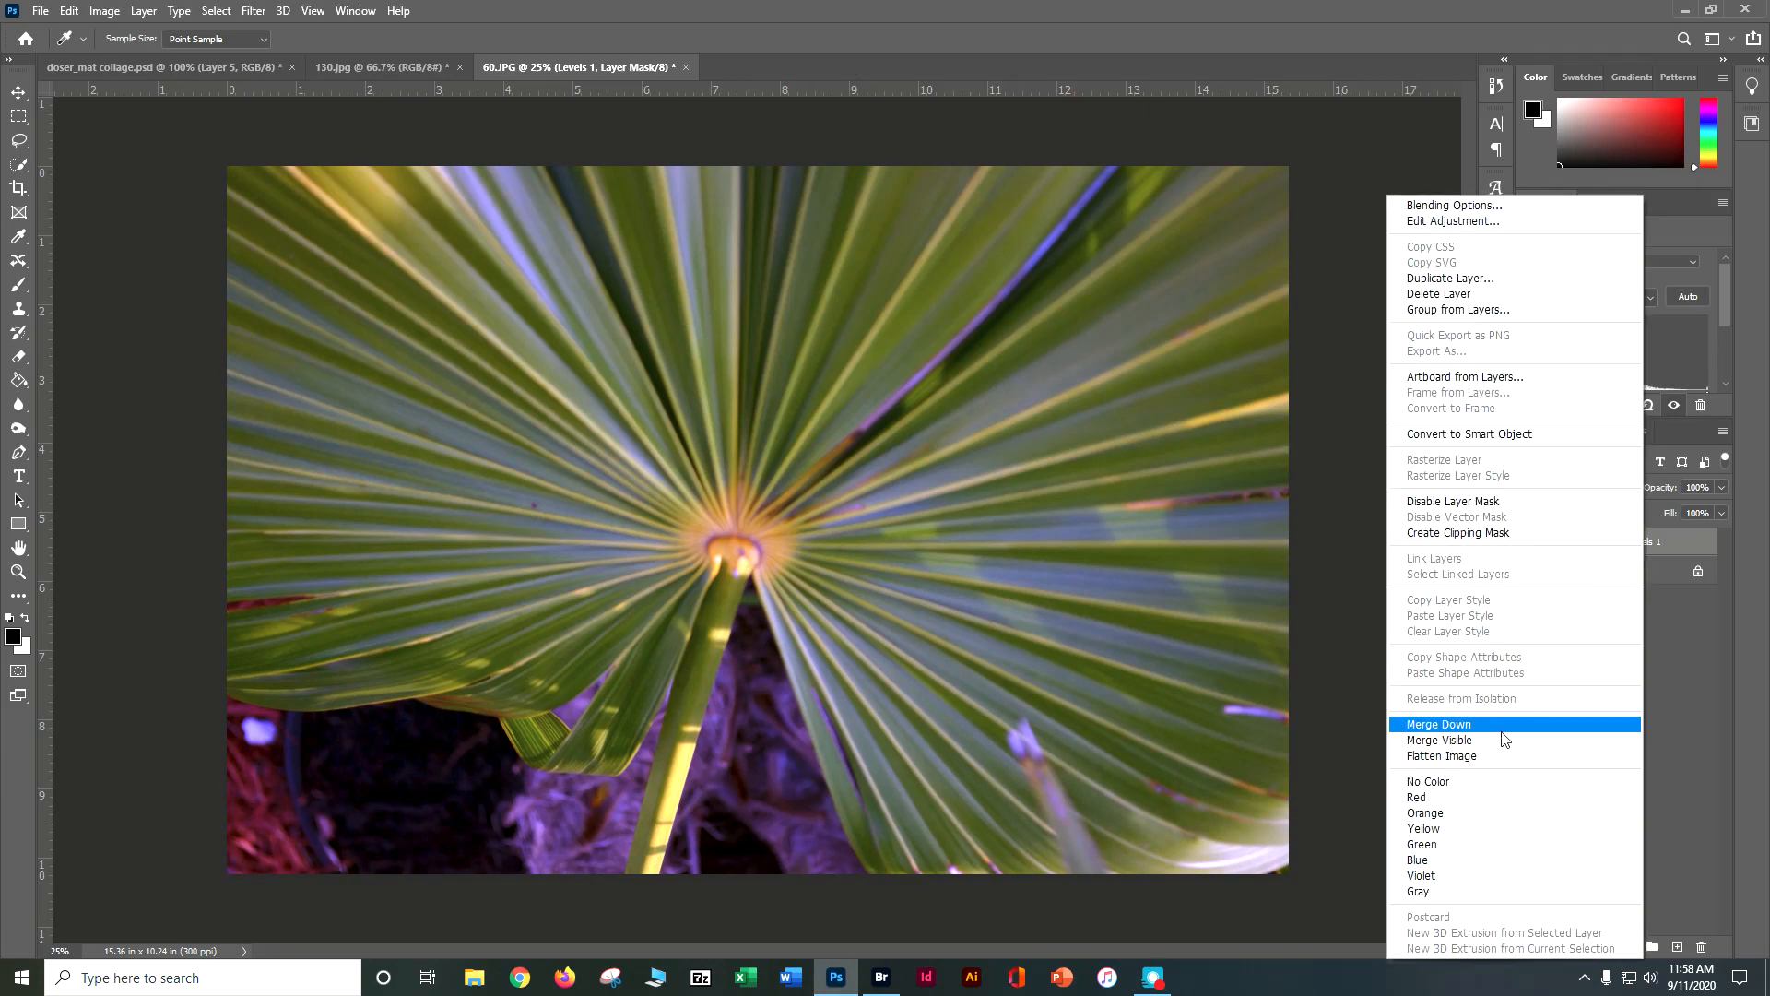
click(1504, 743)
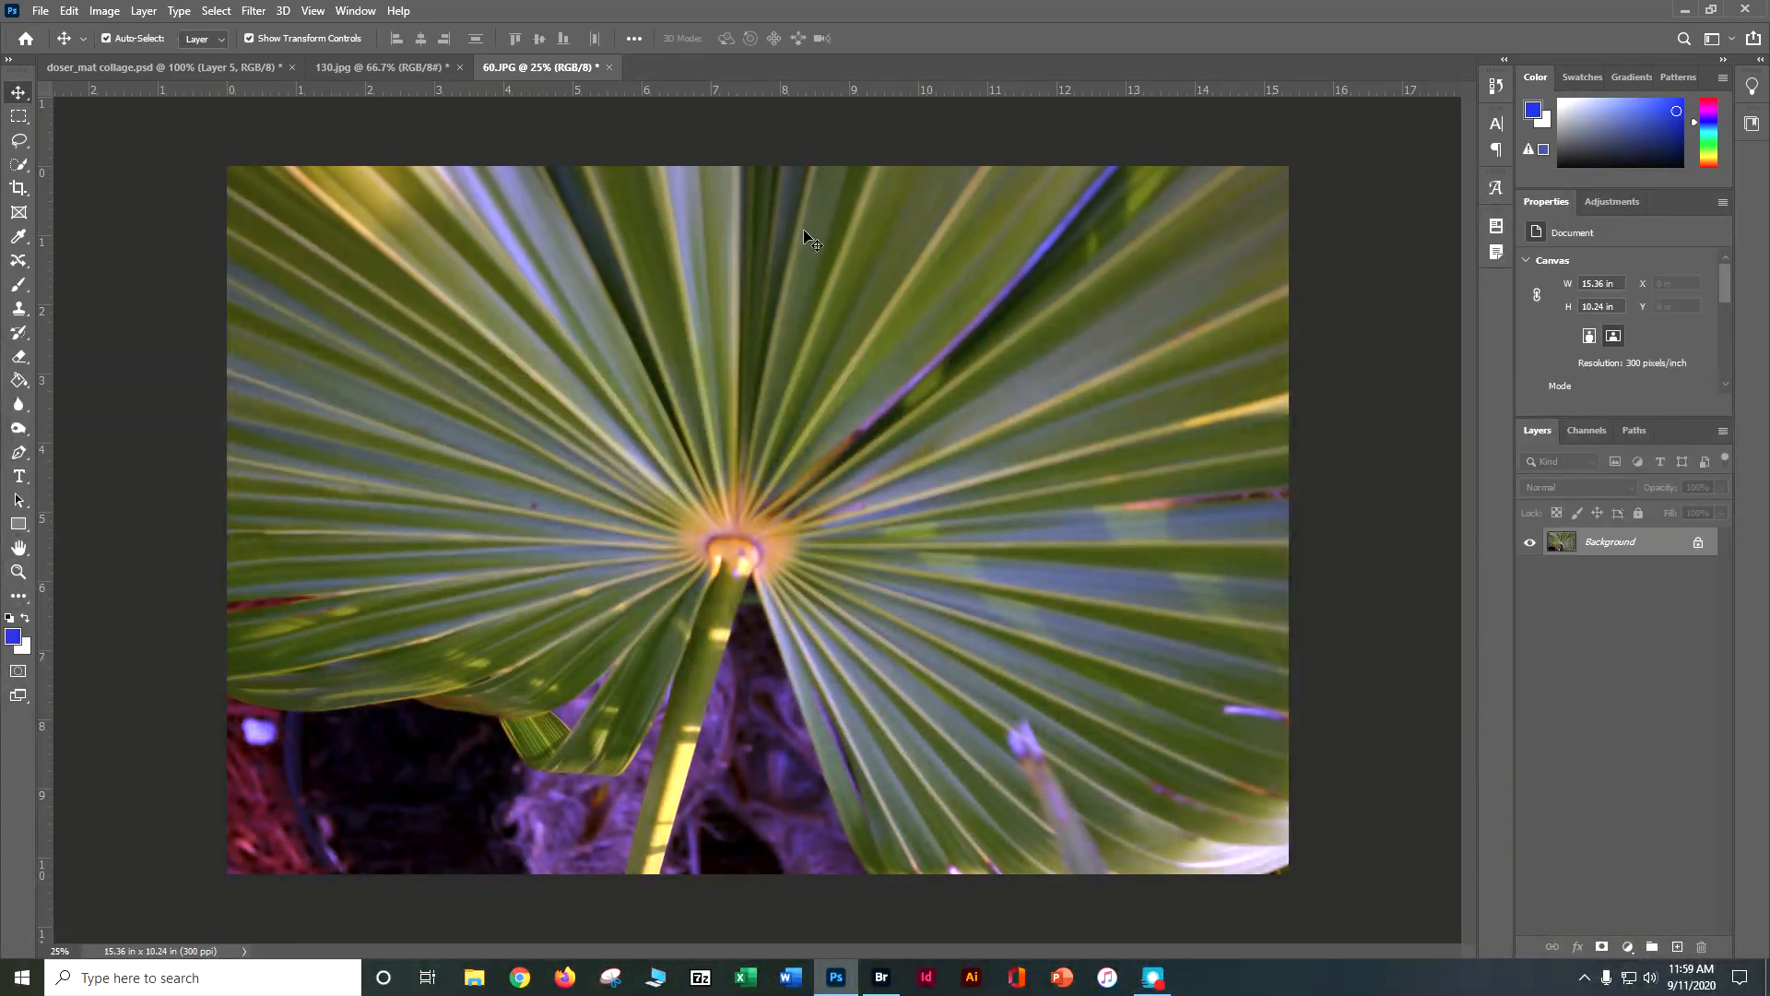
- Copy the palm photo into doser_mat collage.psd beneath the blue mat and shrink it to about 17.34% wide and 22.01% high
drag(1564, 550, 804, 335)
key(ctrl+minus)
key(ctrl+minus)
key(ctrl+minus)
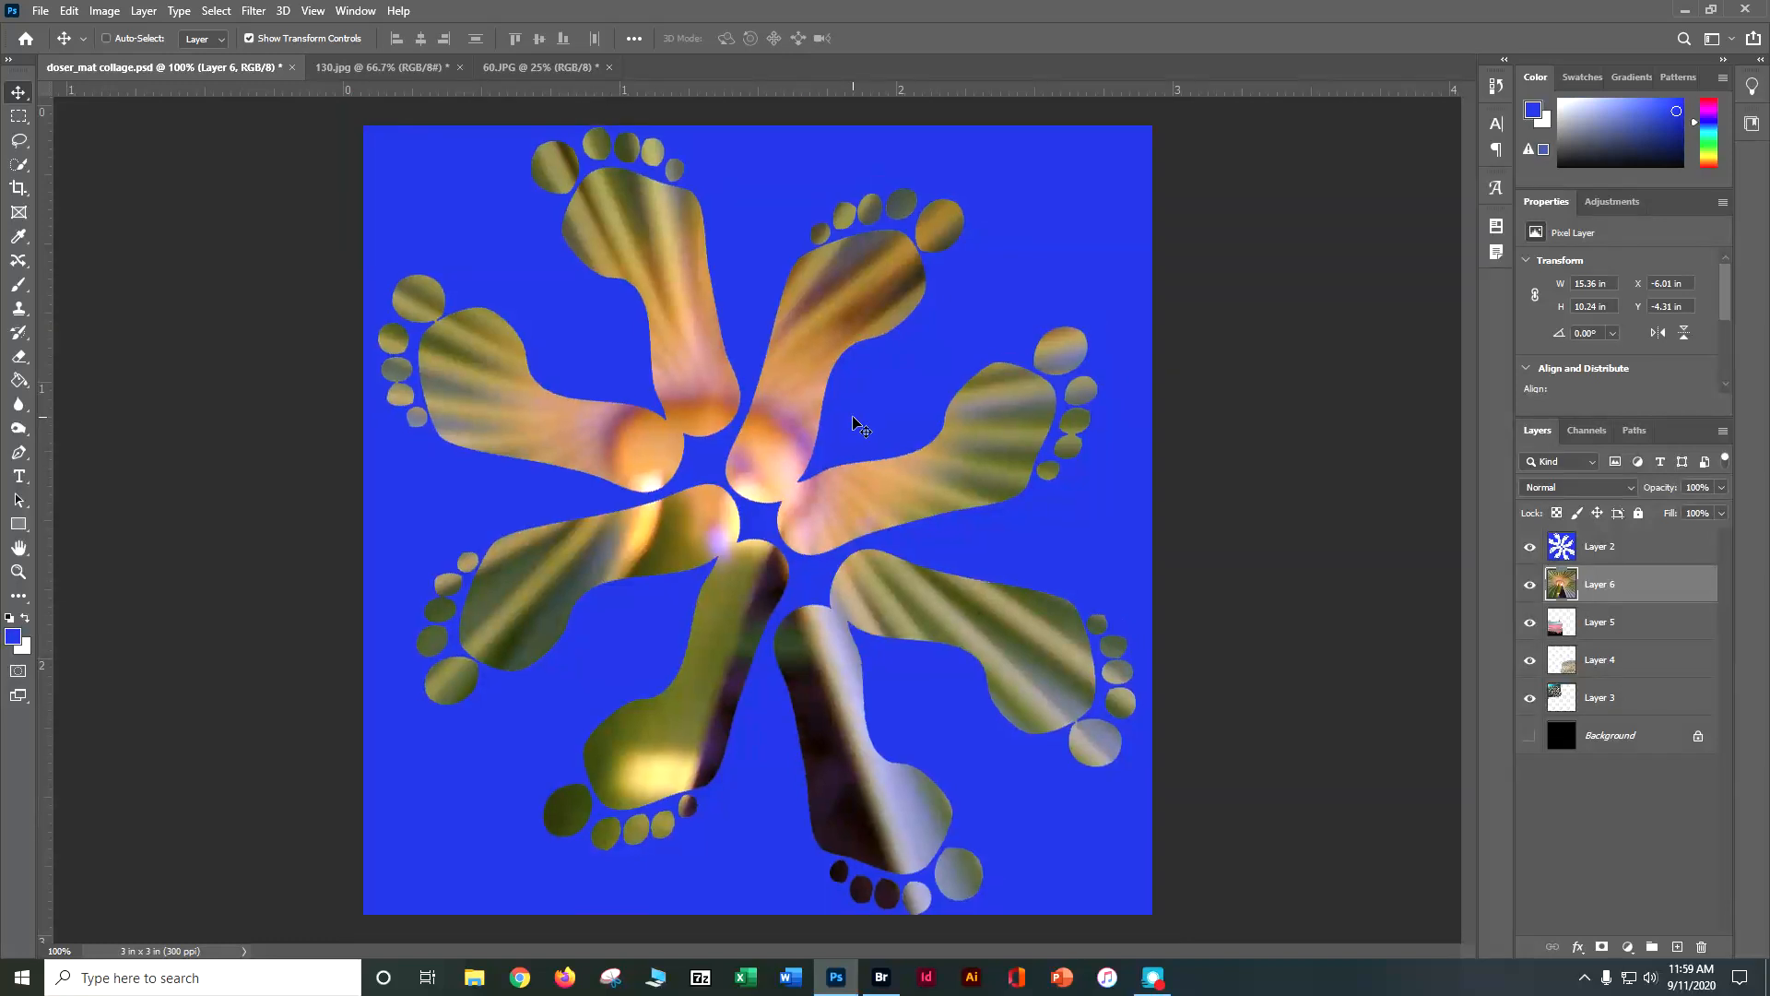
key(ctrl+minus)
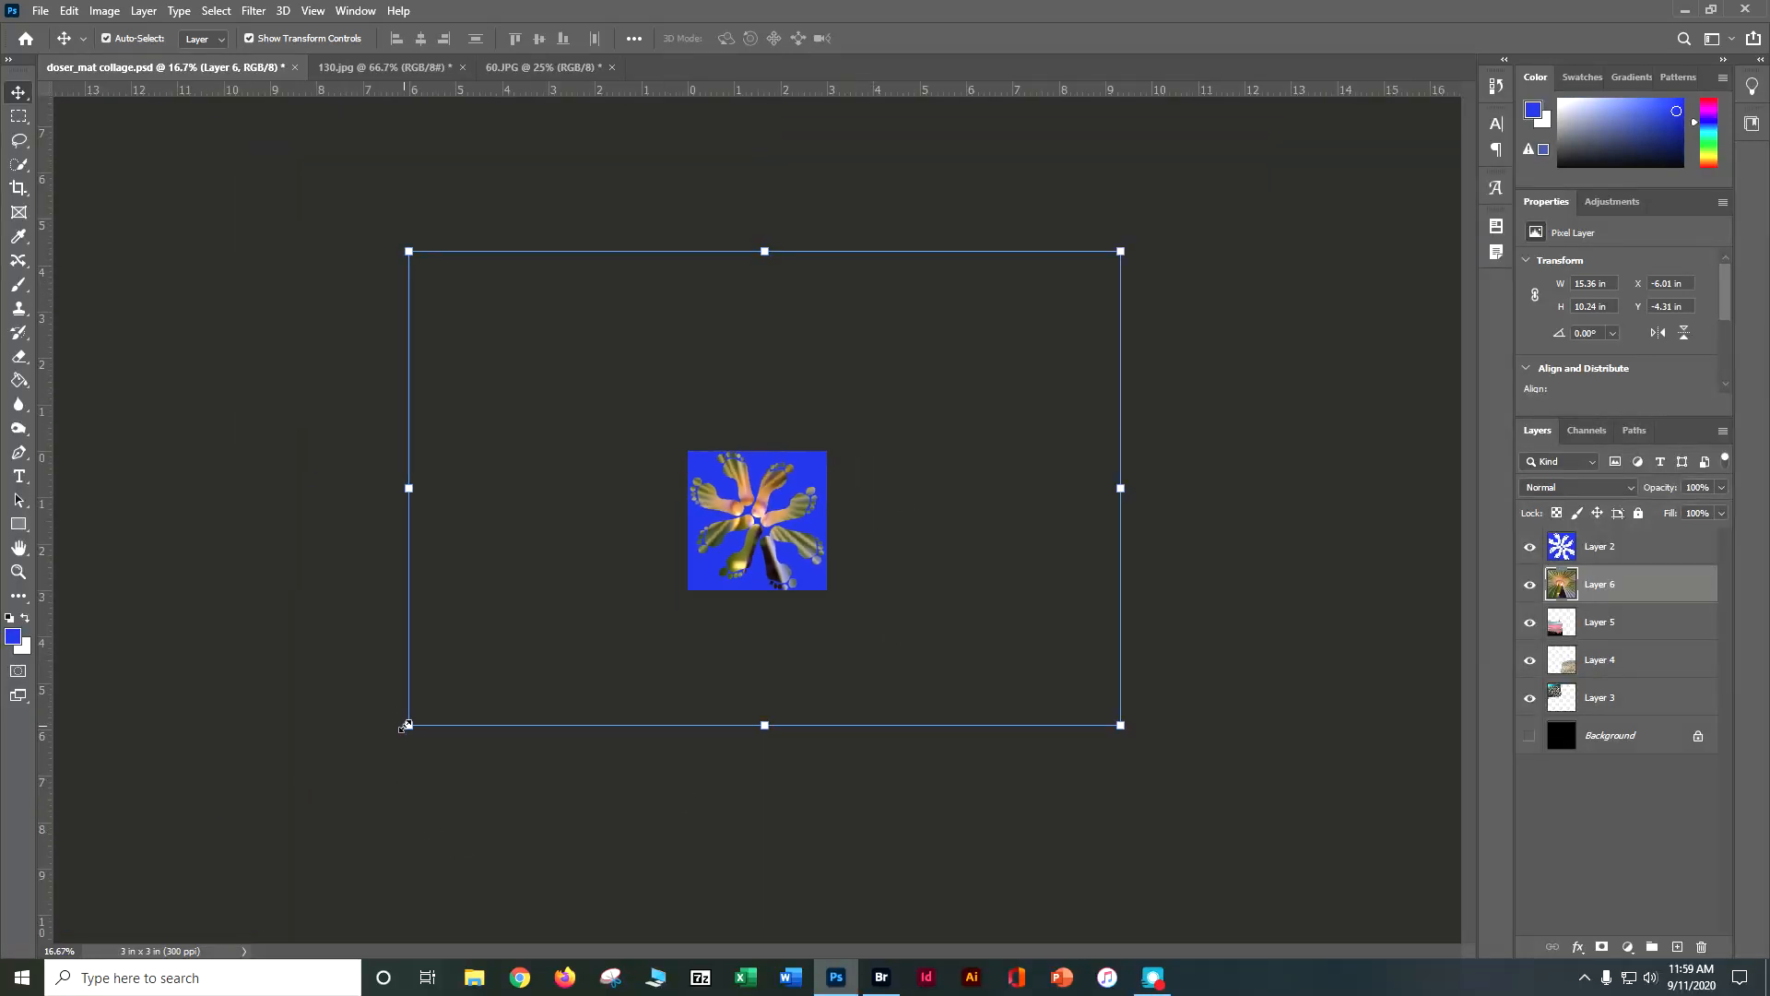
drag(406, 727, 949, 391)
drag(1039, 314, 762, 502)
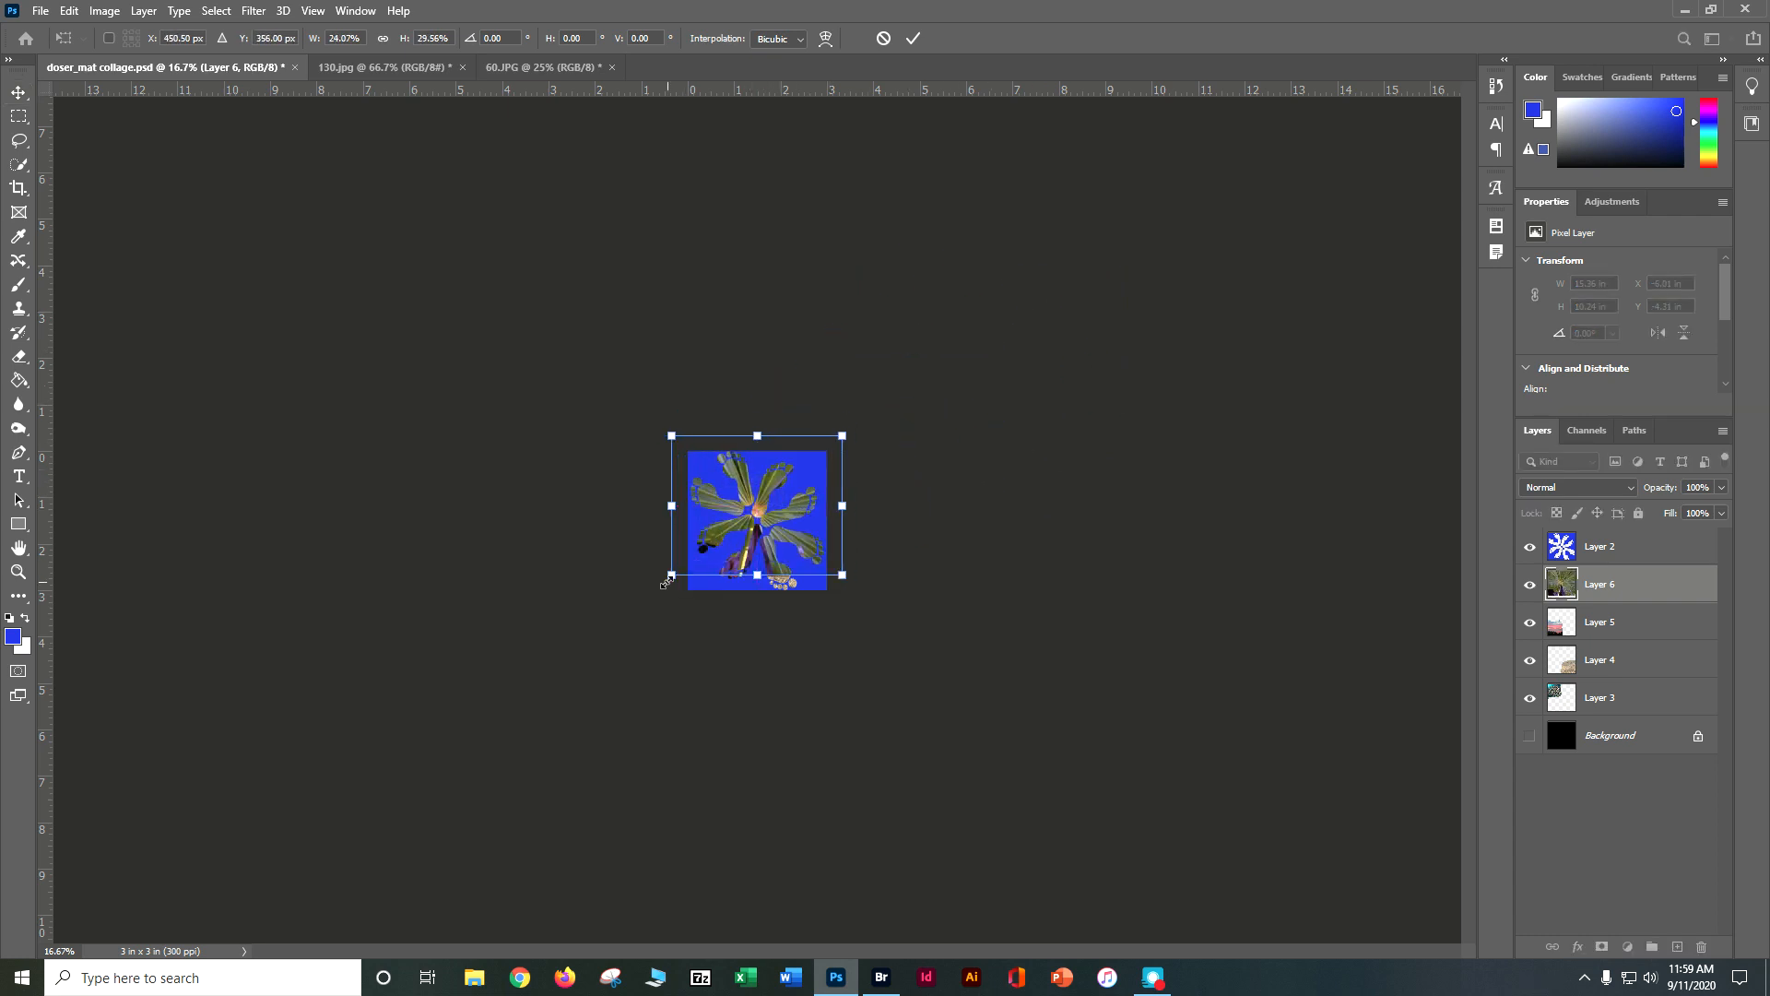
drag(662, 574, 719, 540)
- Rotate the palm photo about 37.1° and scale it to about 15.17% by 18.38% behind the upper-right footprints
drag(815, 464, 996, 494)
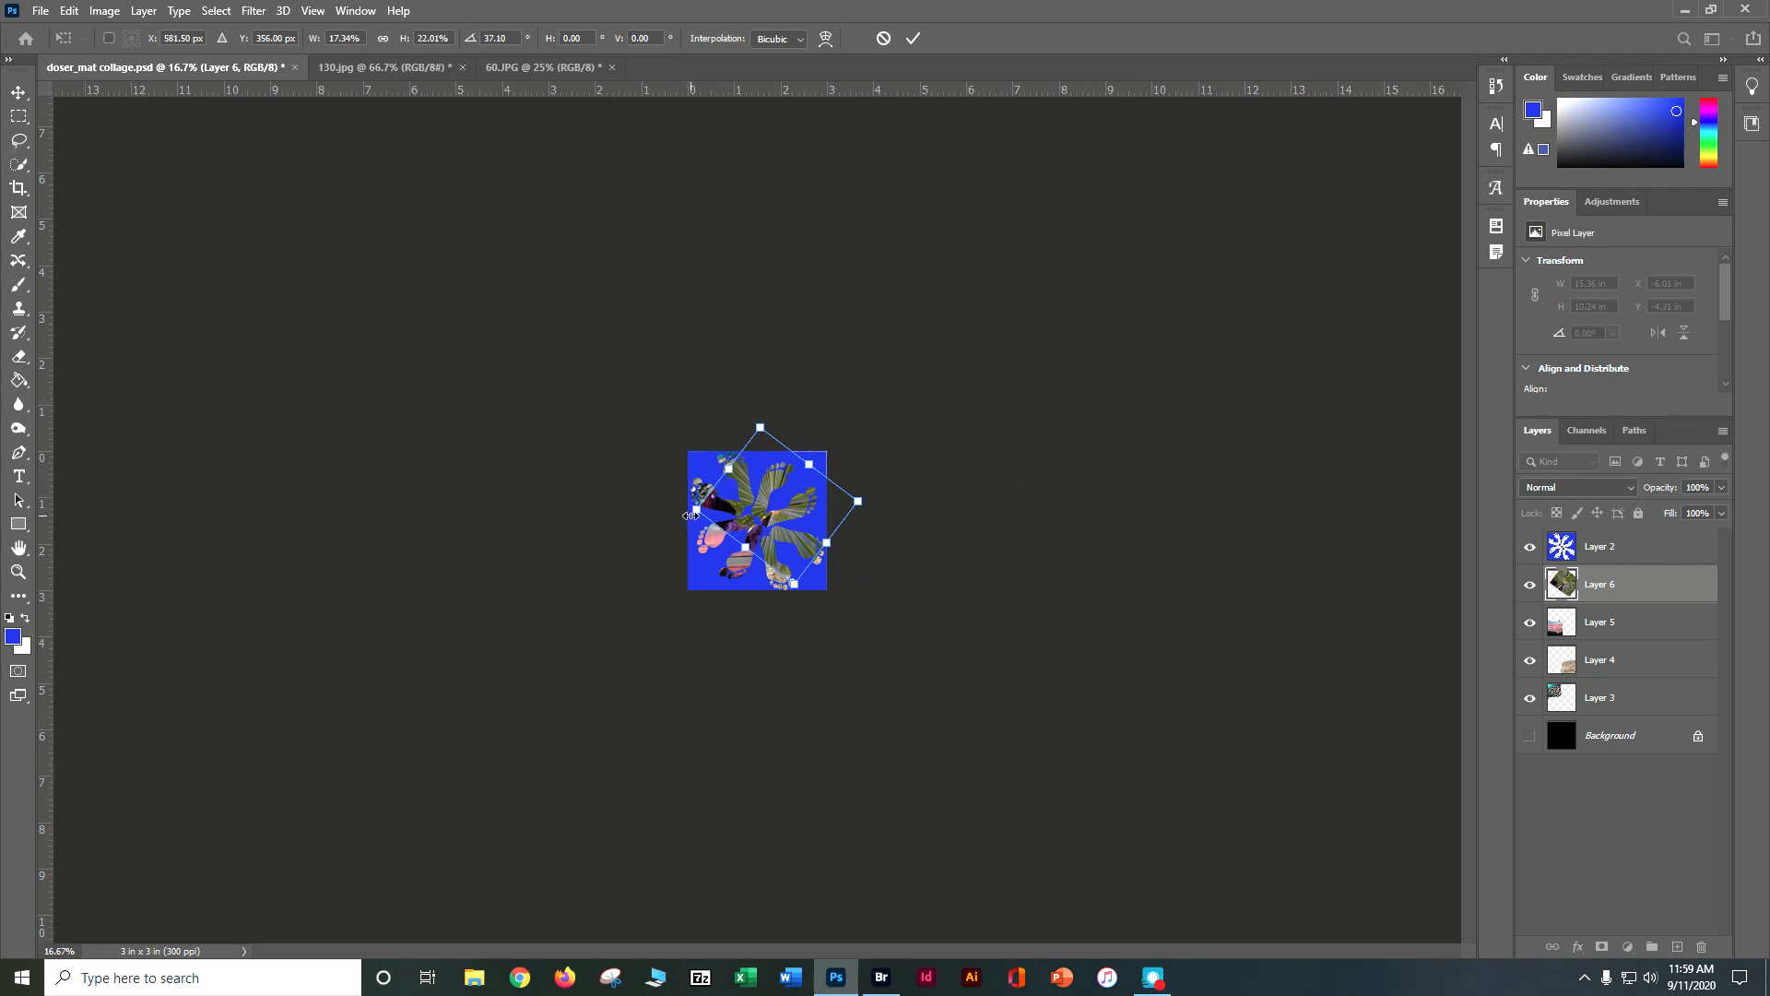
drag(696, 509, 719, 505)
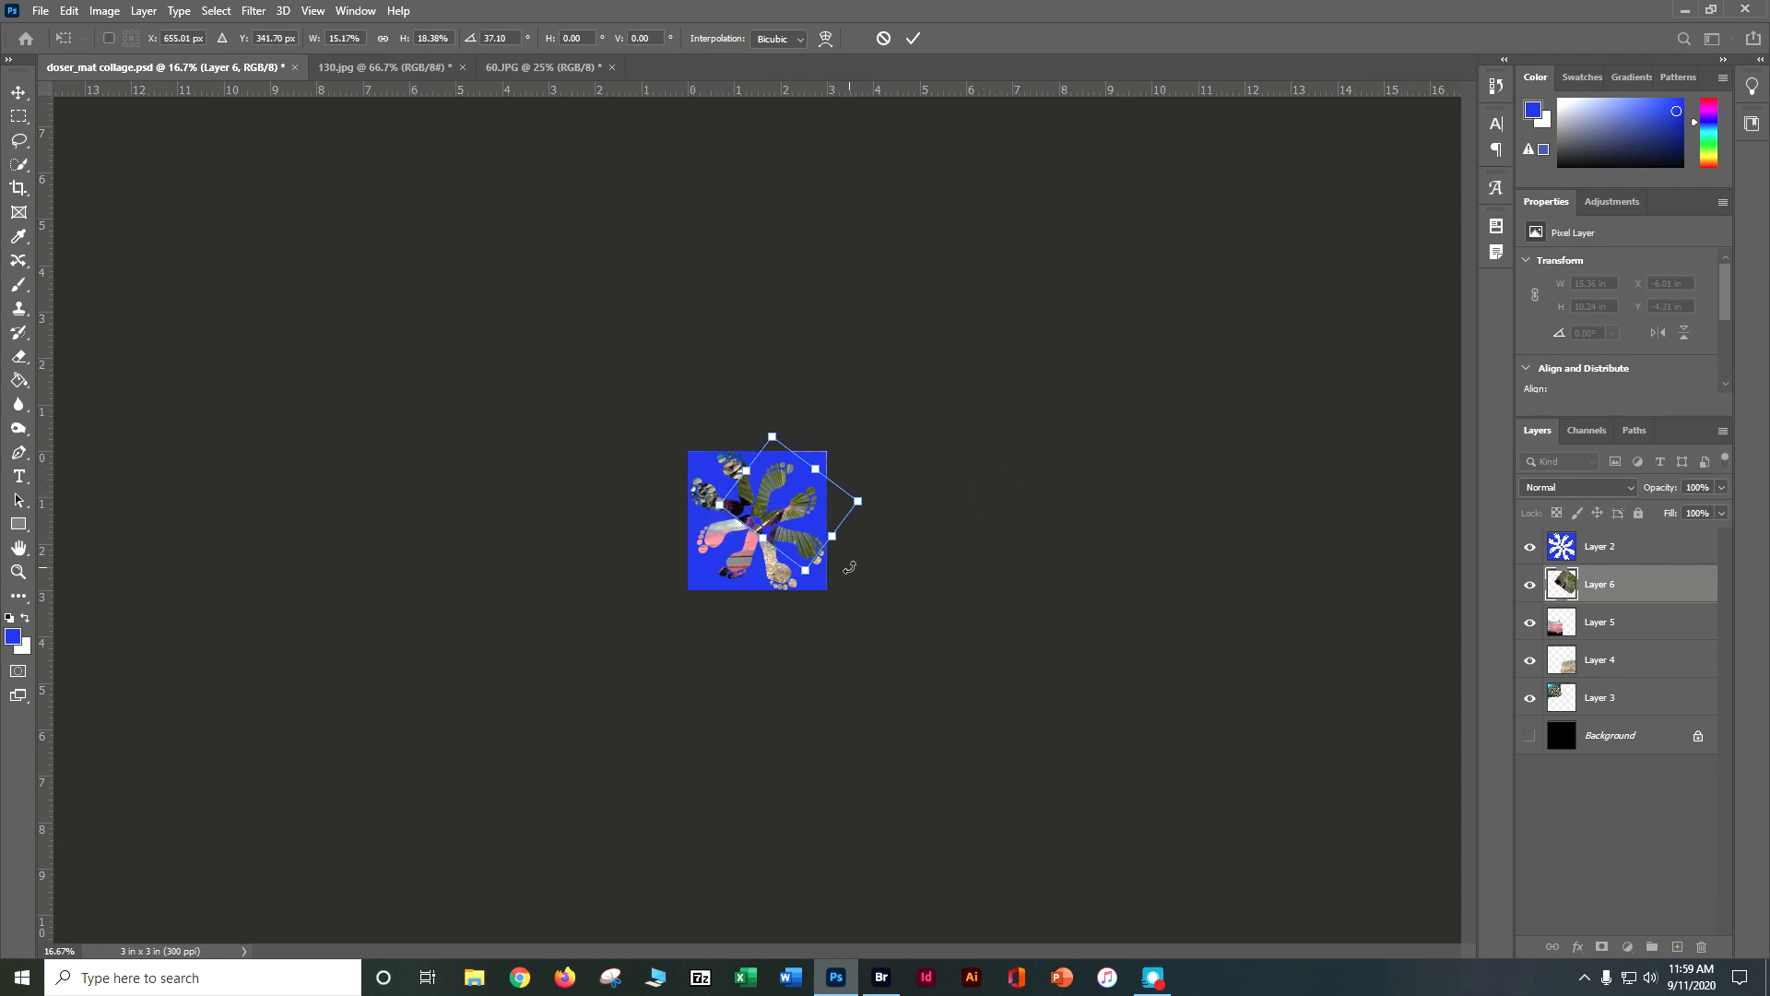
key(Return)
- Erase the parts of the palm photo on Layer 6 that cover the fish, sunset and shell footprints
key(ctrl+plus)
key(ctrl+plus)
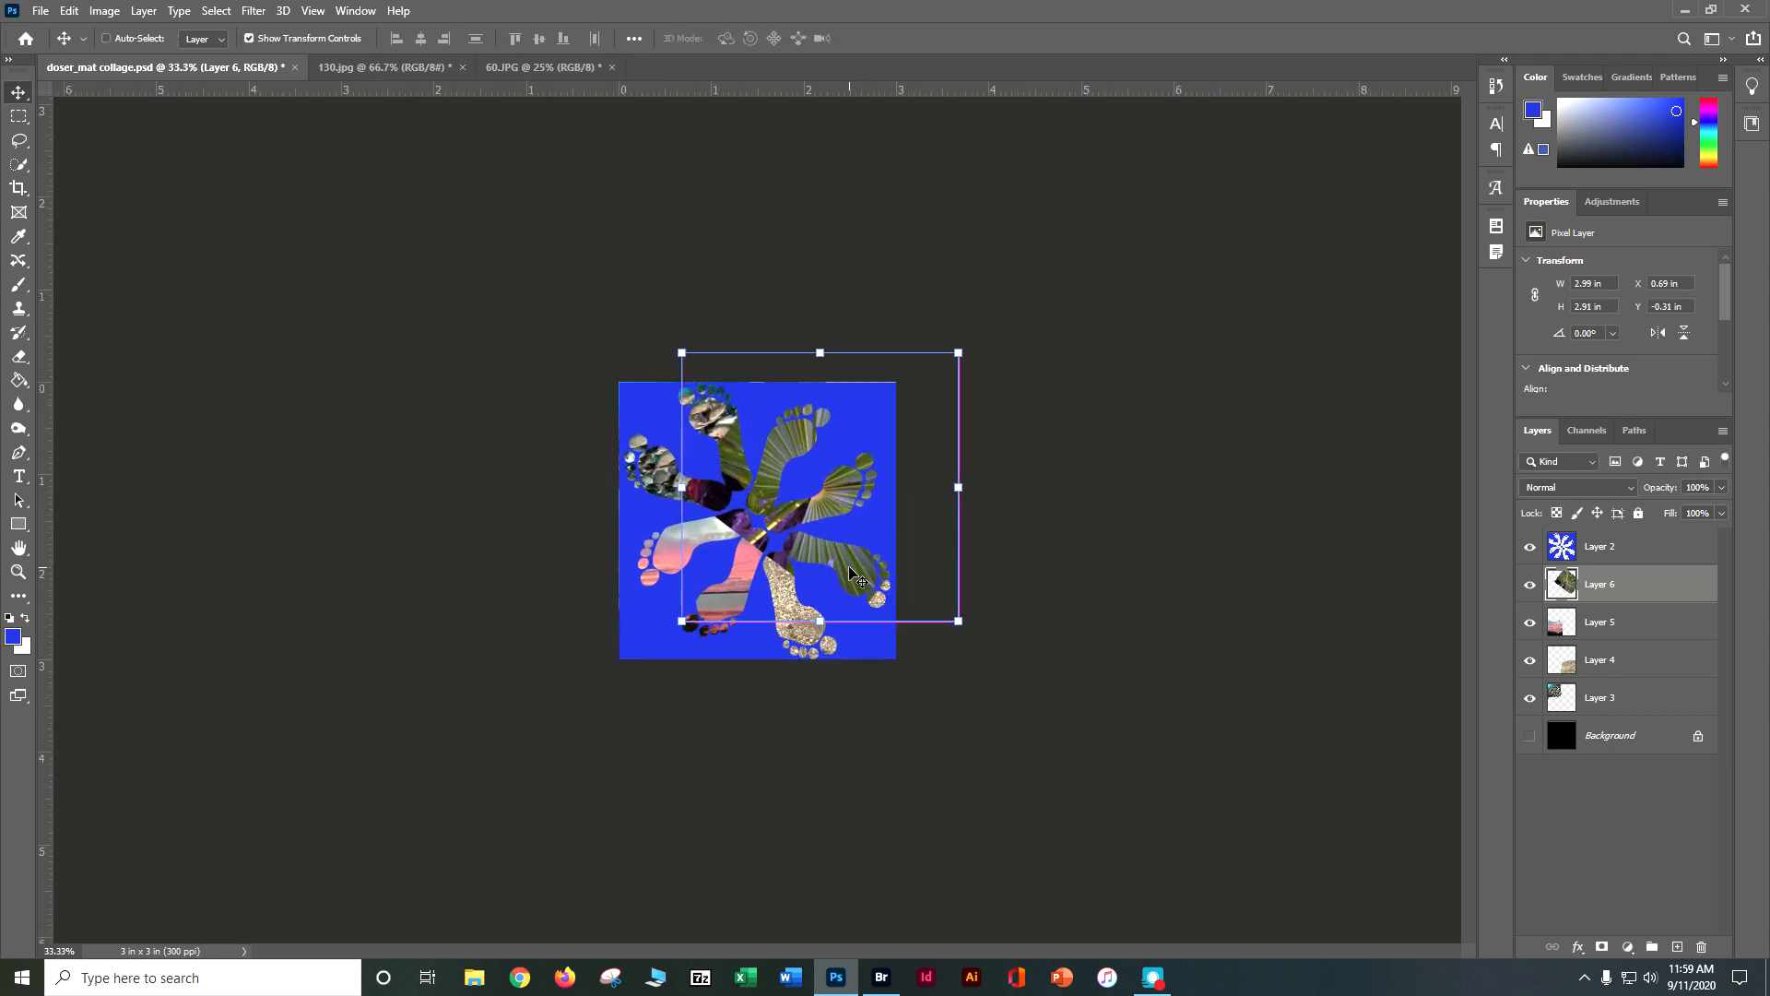
key(ctrl+plus)
click(1273, 625)
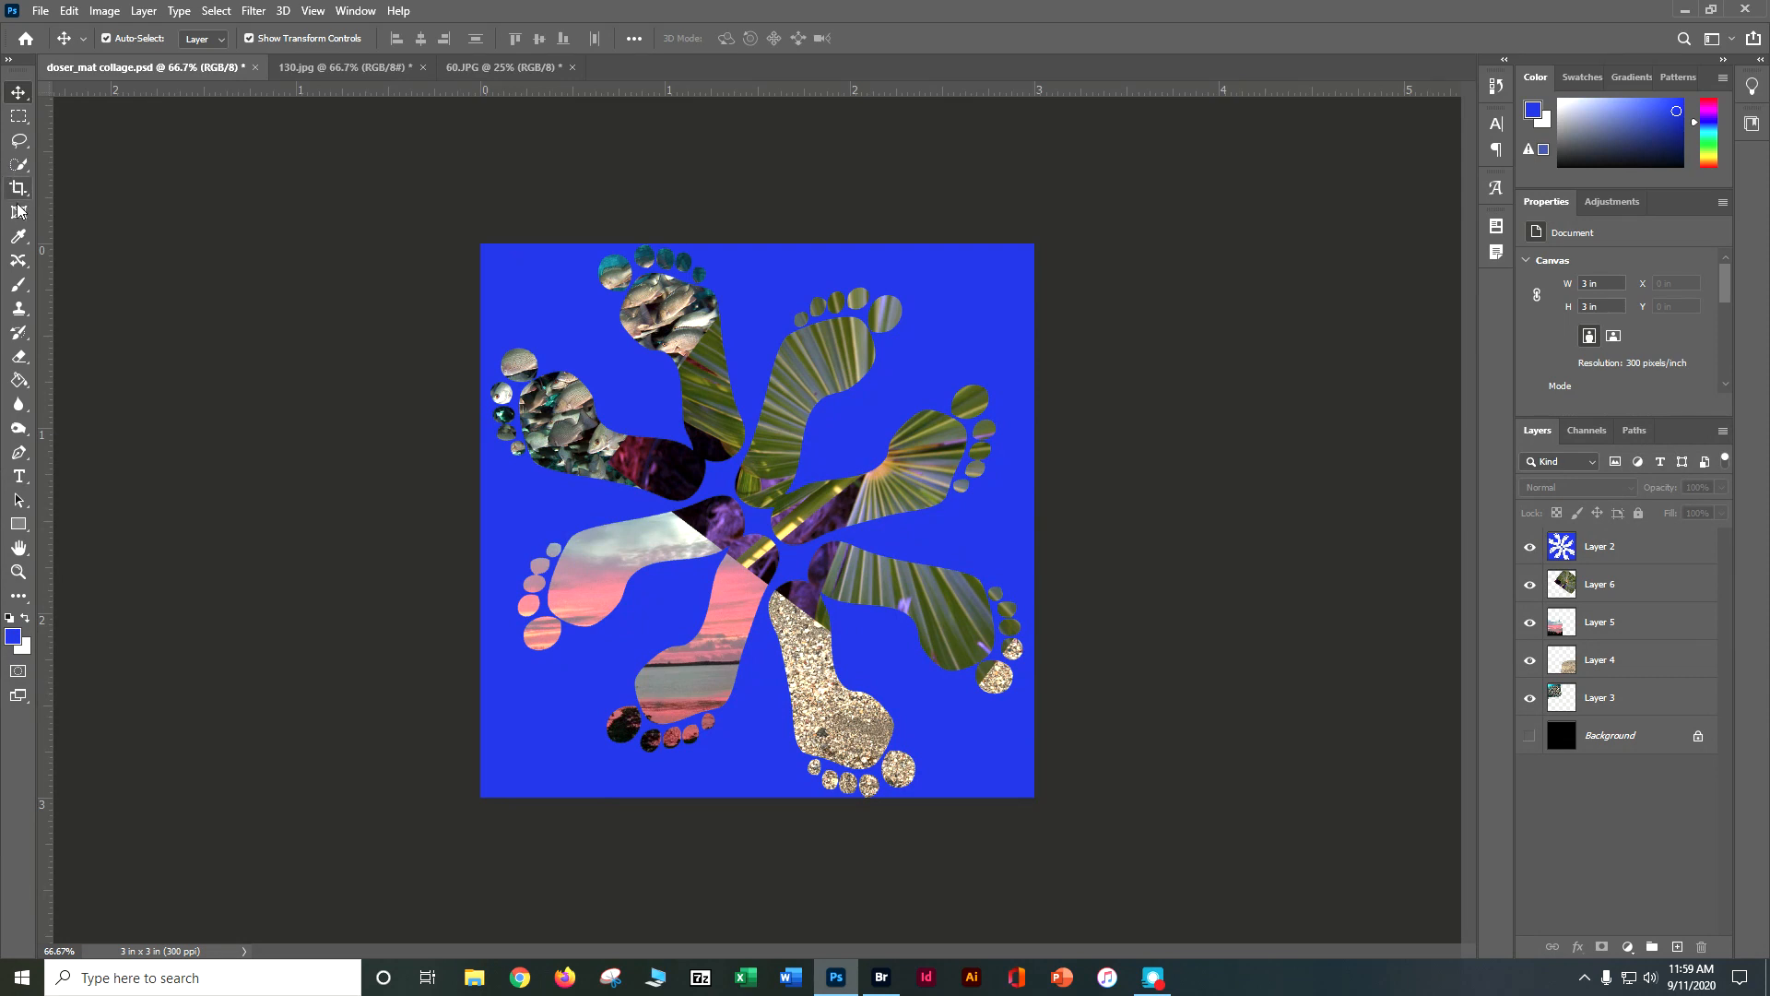
click(18, 356)
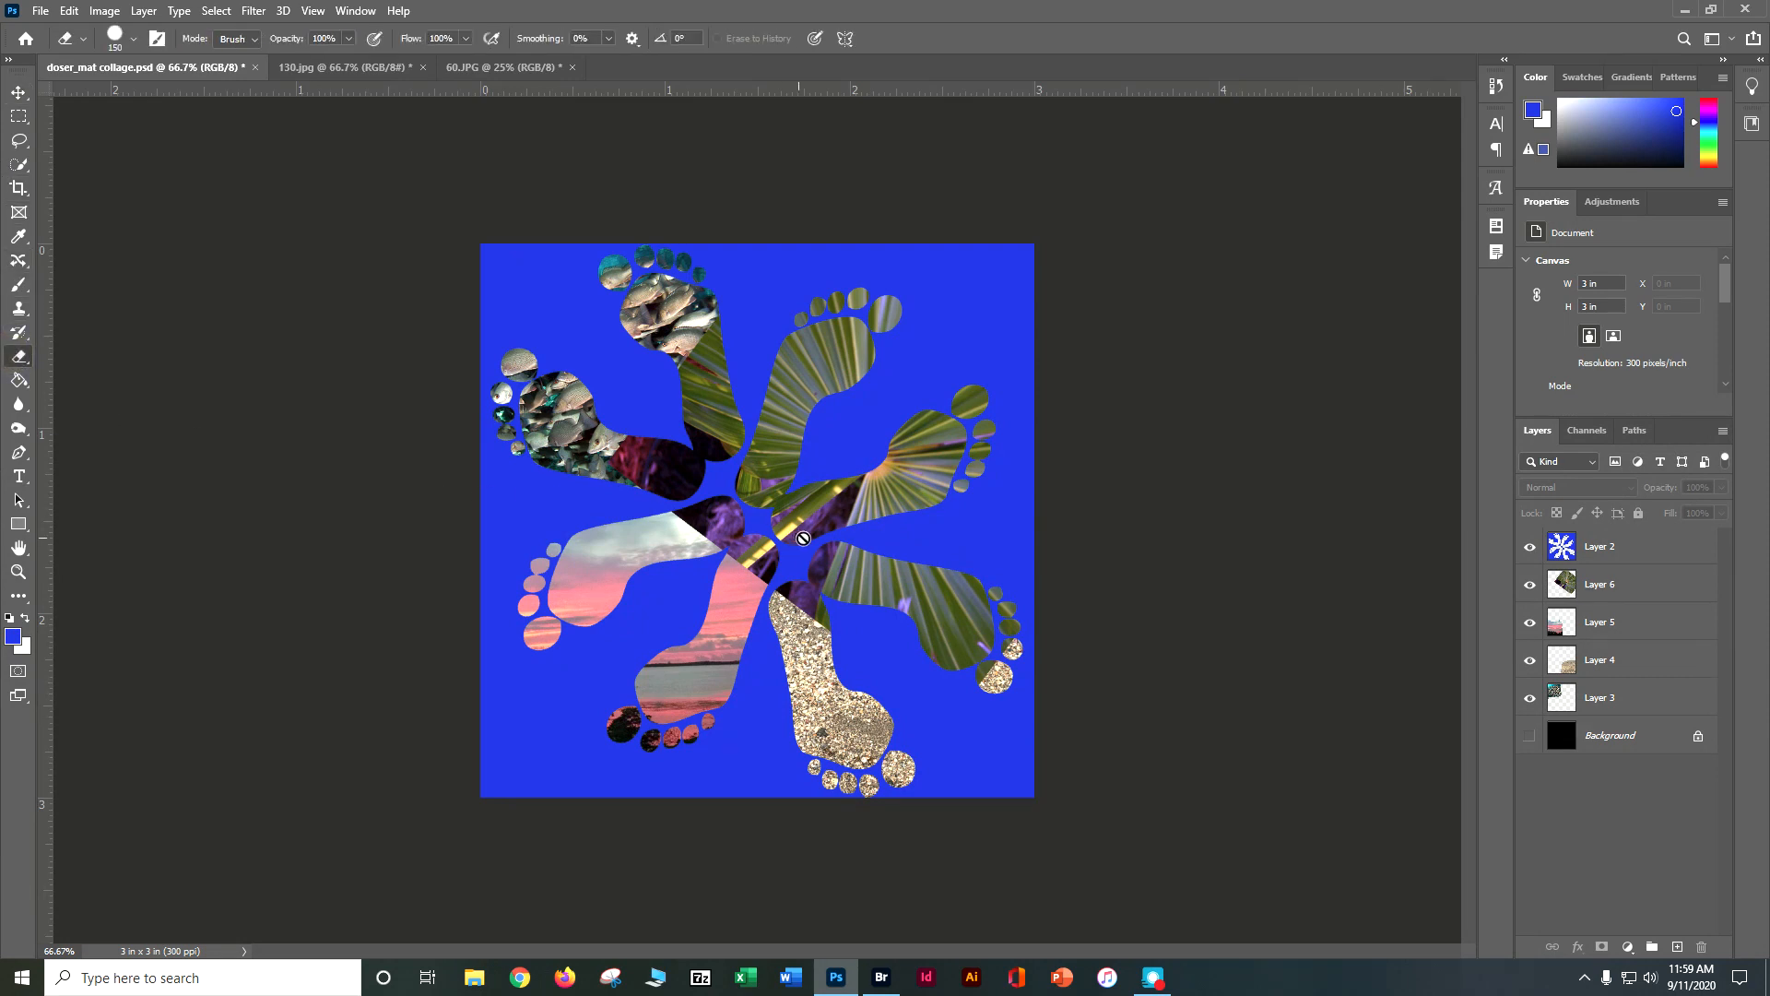
click(1608, 587)
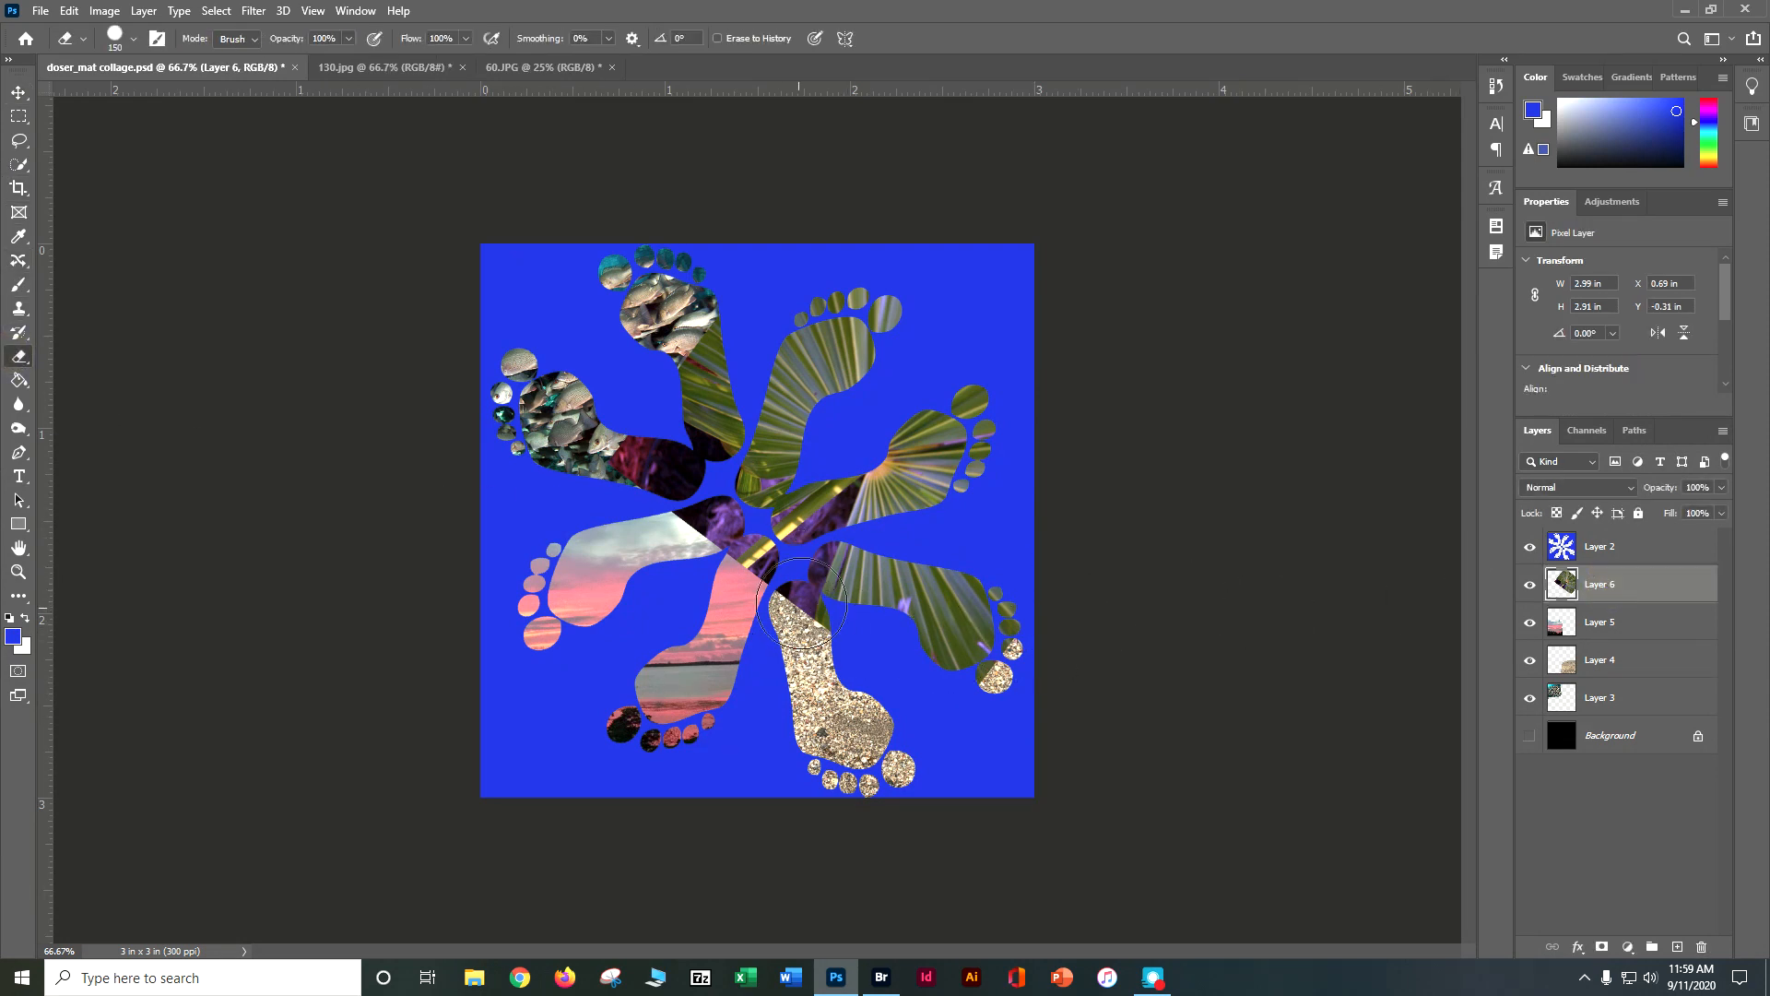
mouse_move(795, 590)
mouse_down()
mouse_move(936, 576)
mouse_move(984, 617)
mouse_move(994, 663)
mouse_move(713, 563)
mouse_move(693, 541)
mouse_move(709, 532)
mouse_move(610, 447)
mouse_move(697, 438)
mouse_move(690, 292)
mouse_move(593, 278)
mouse_move(628, 505)
mouse_move(780, 495)
mouse_up()
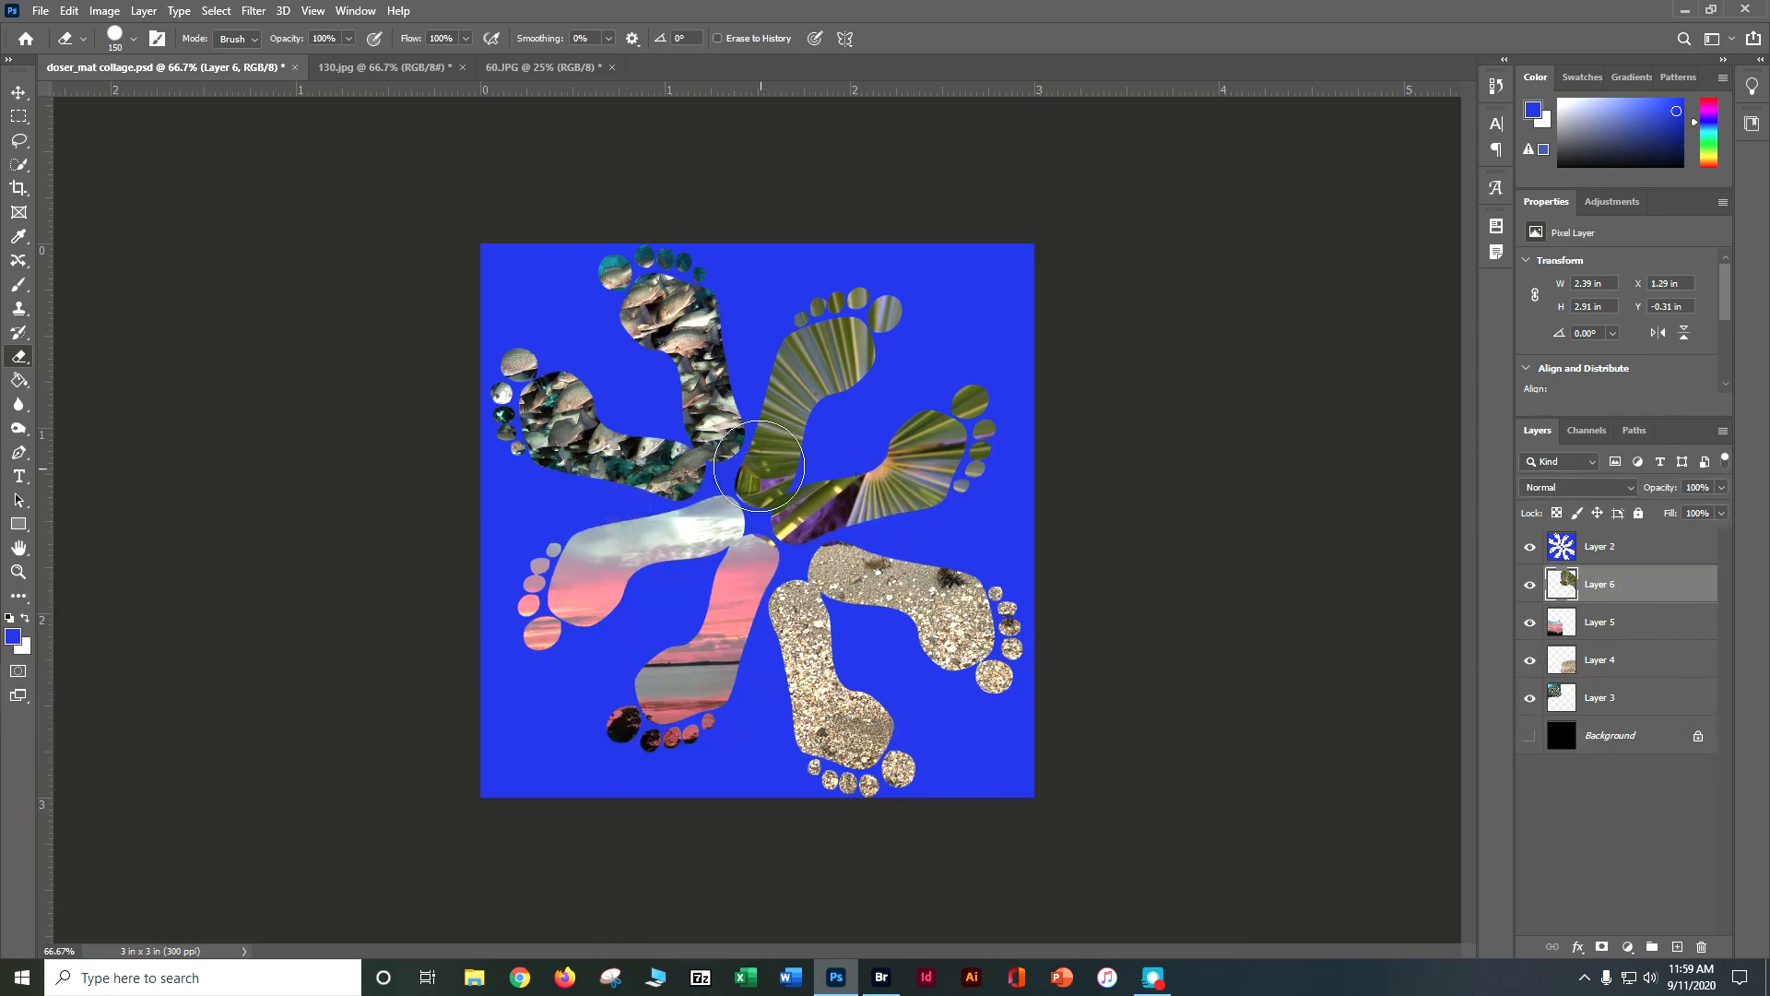
- Enlarge the palm photo to about 2.67 x 3.15 in and position it at about X 1 in, Y -0.26 in
click(18, 92)
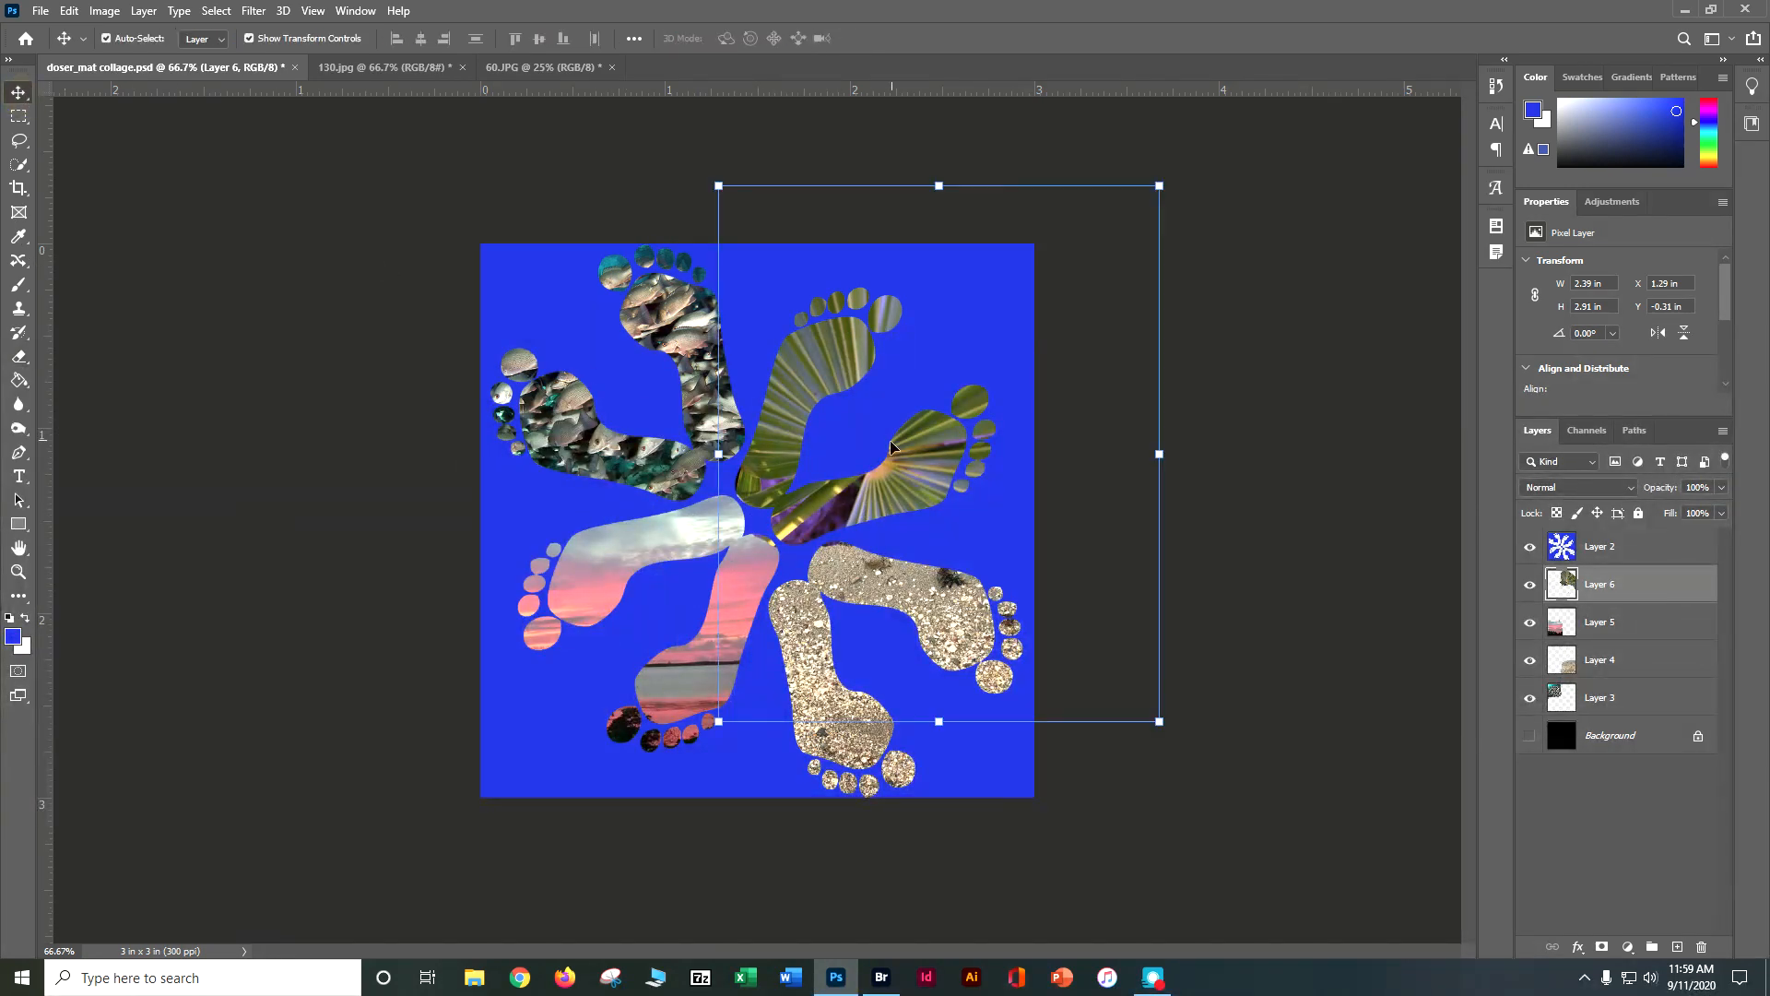
drag(918, 490, 864, 542)
drag(1106, 238, 1158, 192)
click(1225, 455)
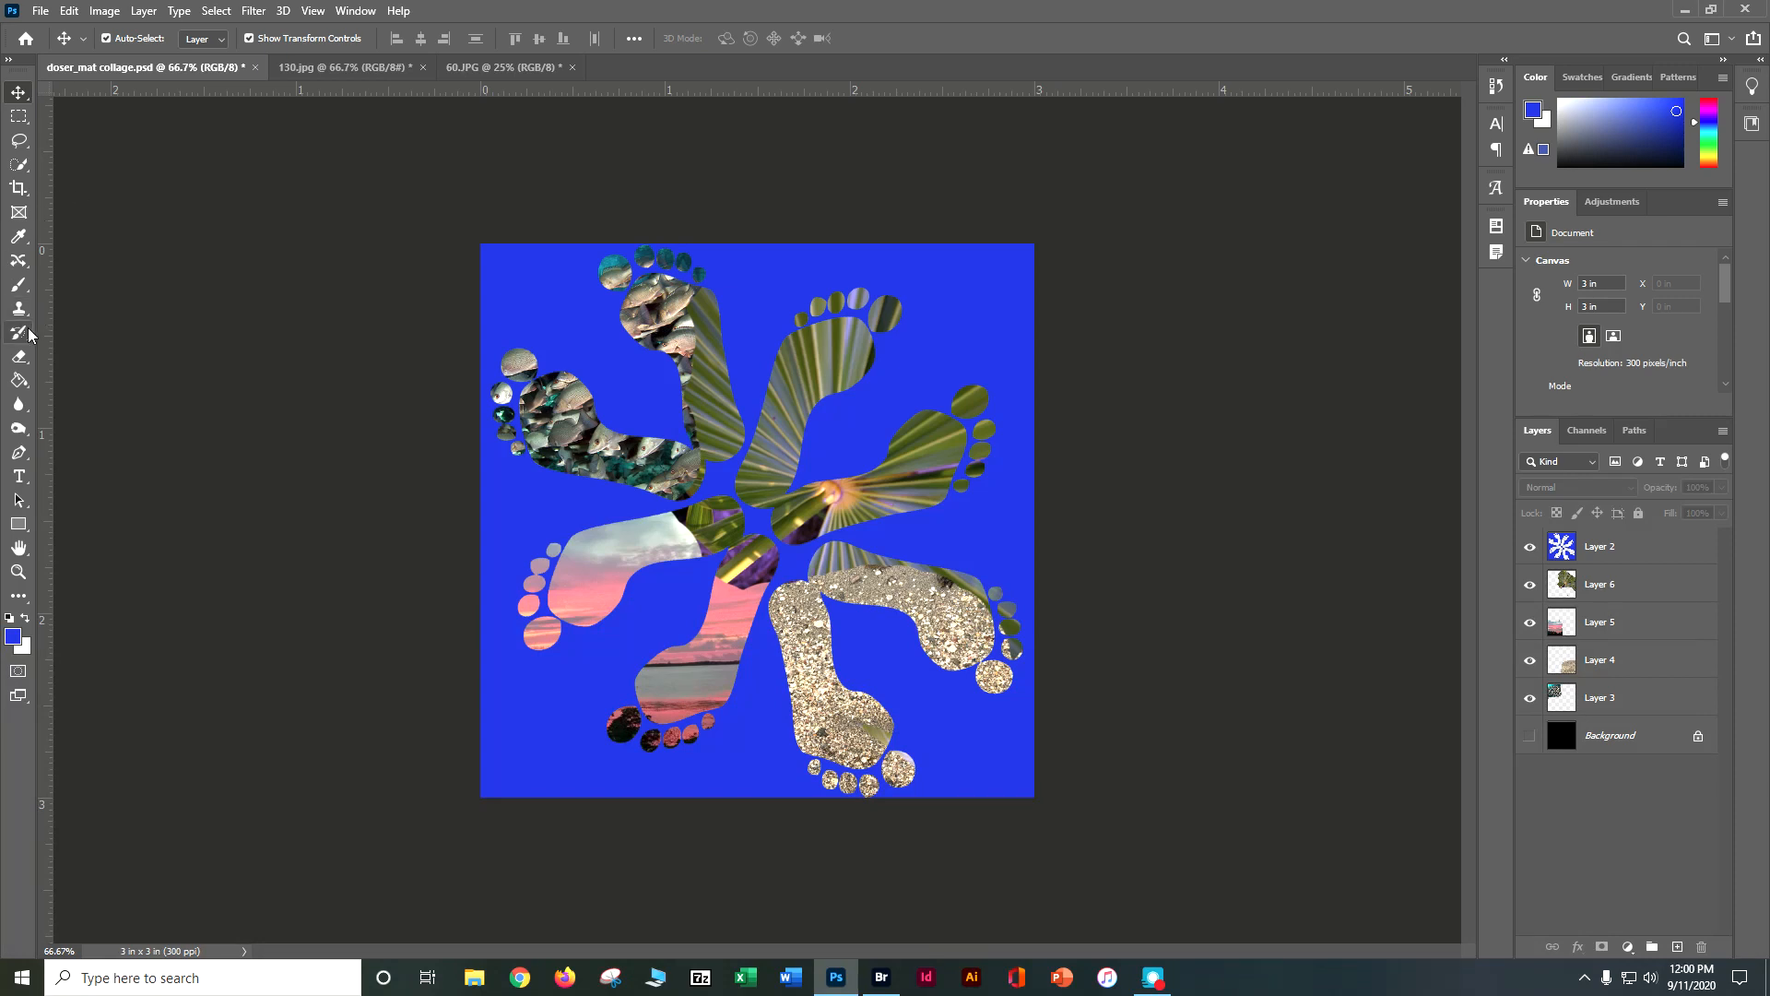
- Erase the enlarged palm photo's overlap on Layer 6 from the shell, sunset and fish footprints, and save the collage
click(19, 356)
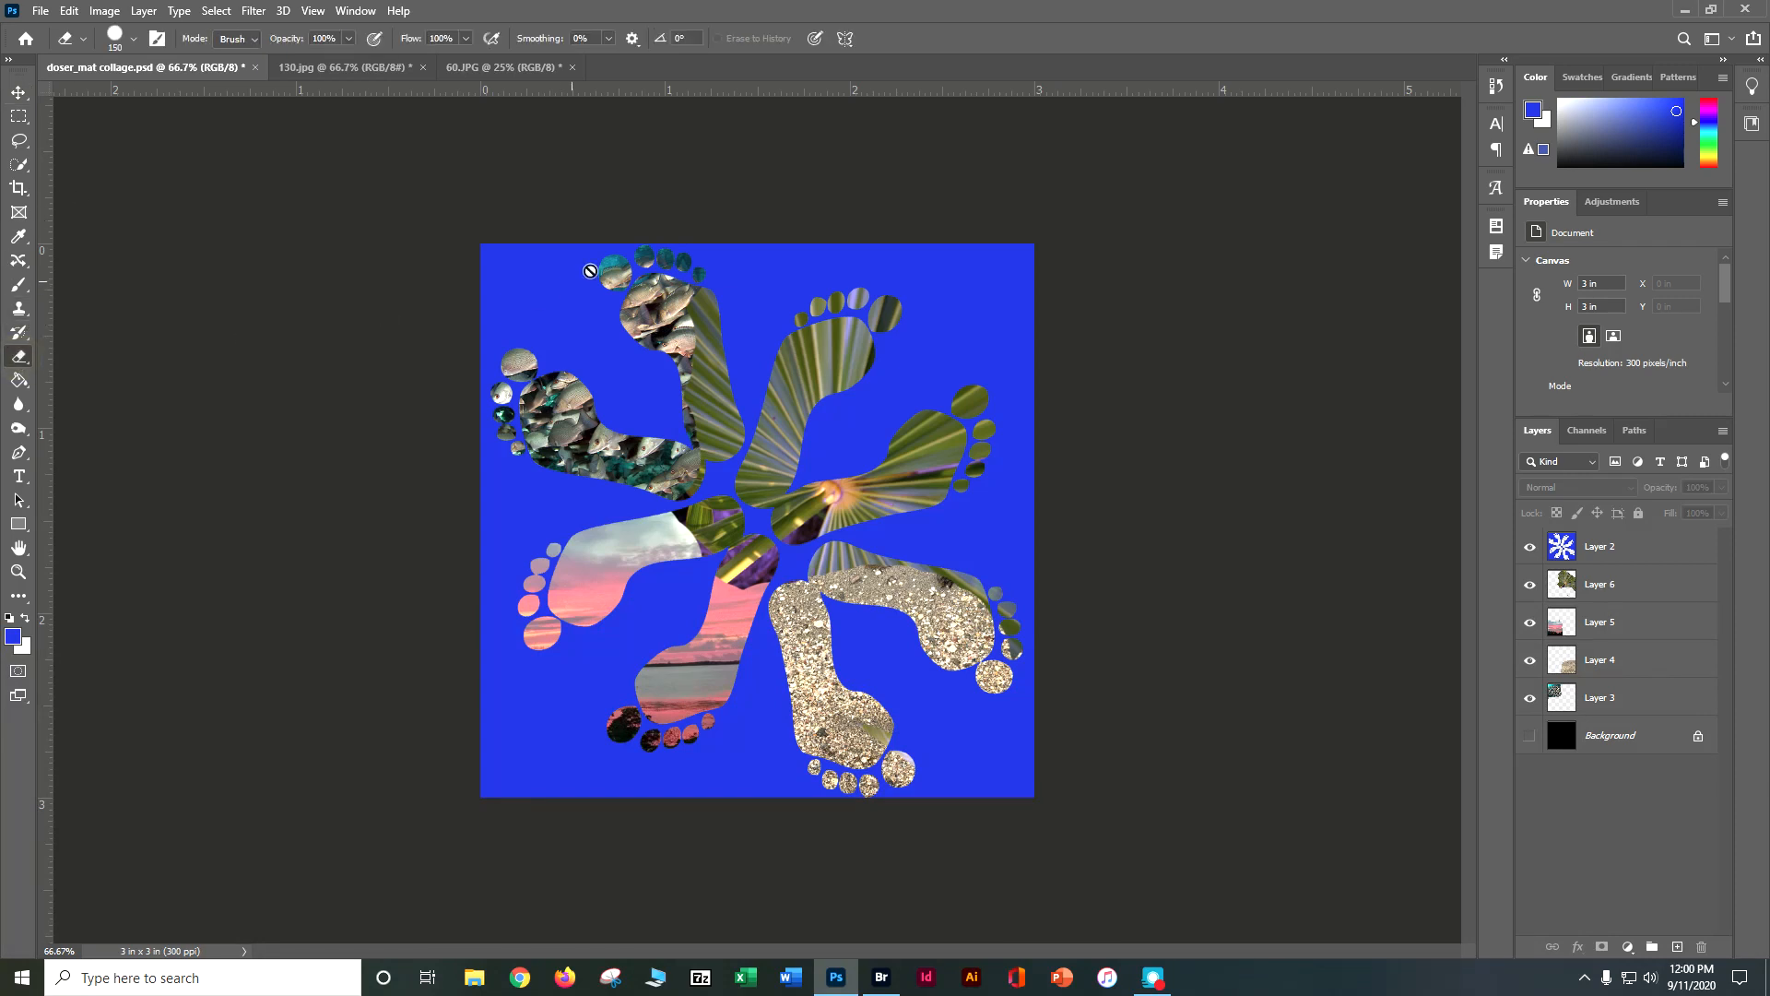
click(1703, 591)
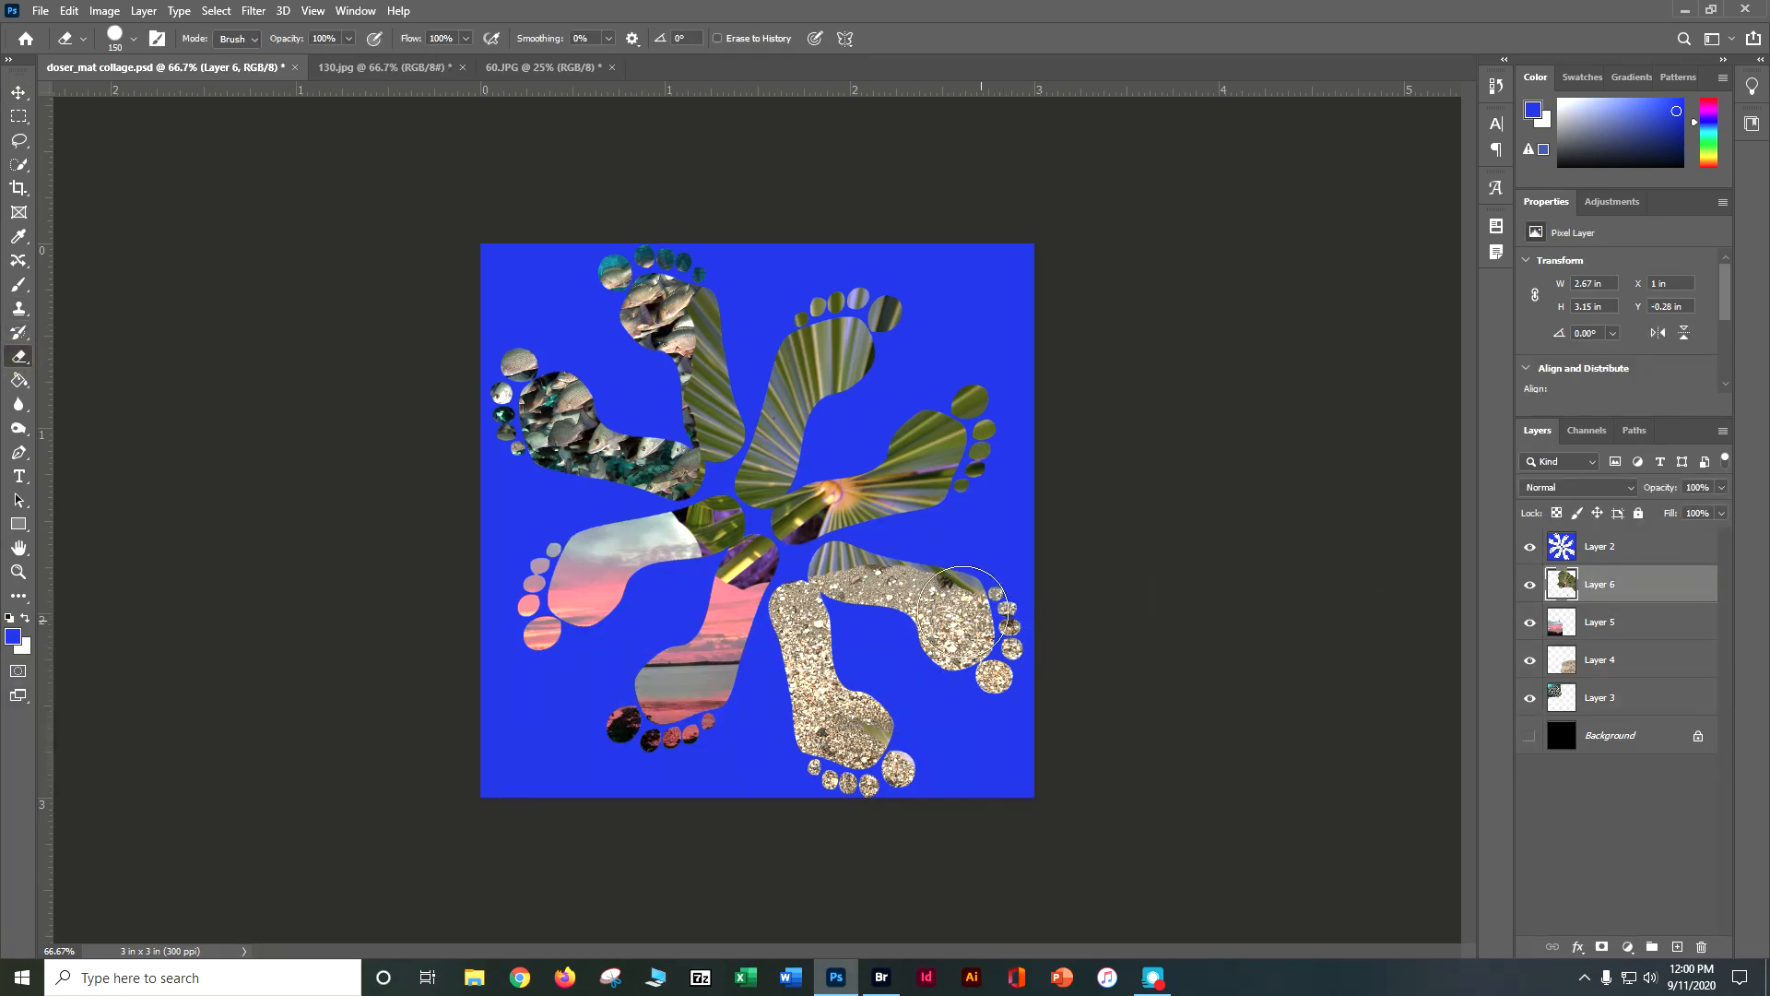
mouse_move(961, 616)
mouse_down()
mouse_move(751, 581)
mouse_move(718, 552)
mouse_move(678, 488)
mouse_move(721, 379)
mouse_move(711, 314)
mouse_move(604, 272)
mouse_move(534, 316)
mouse_up()
key(ctrl+s)
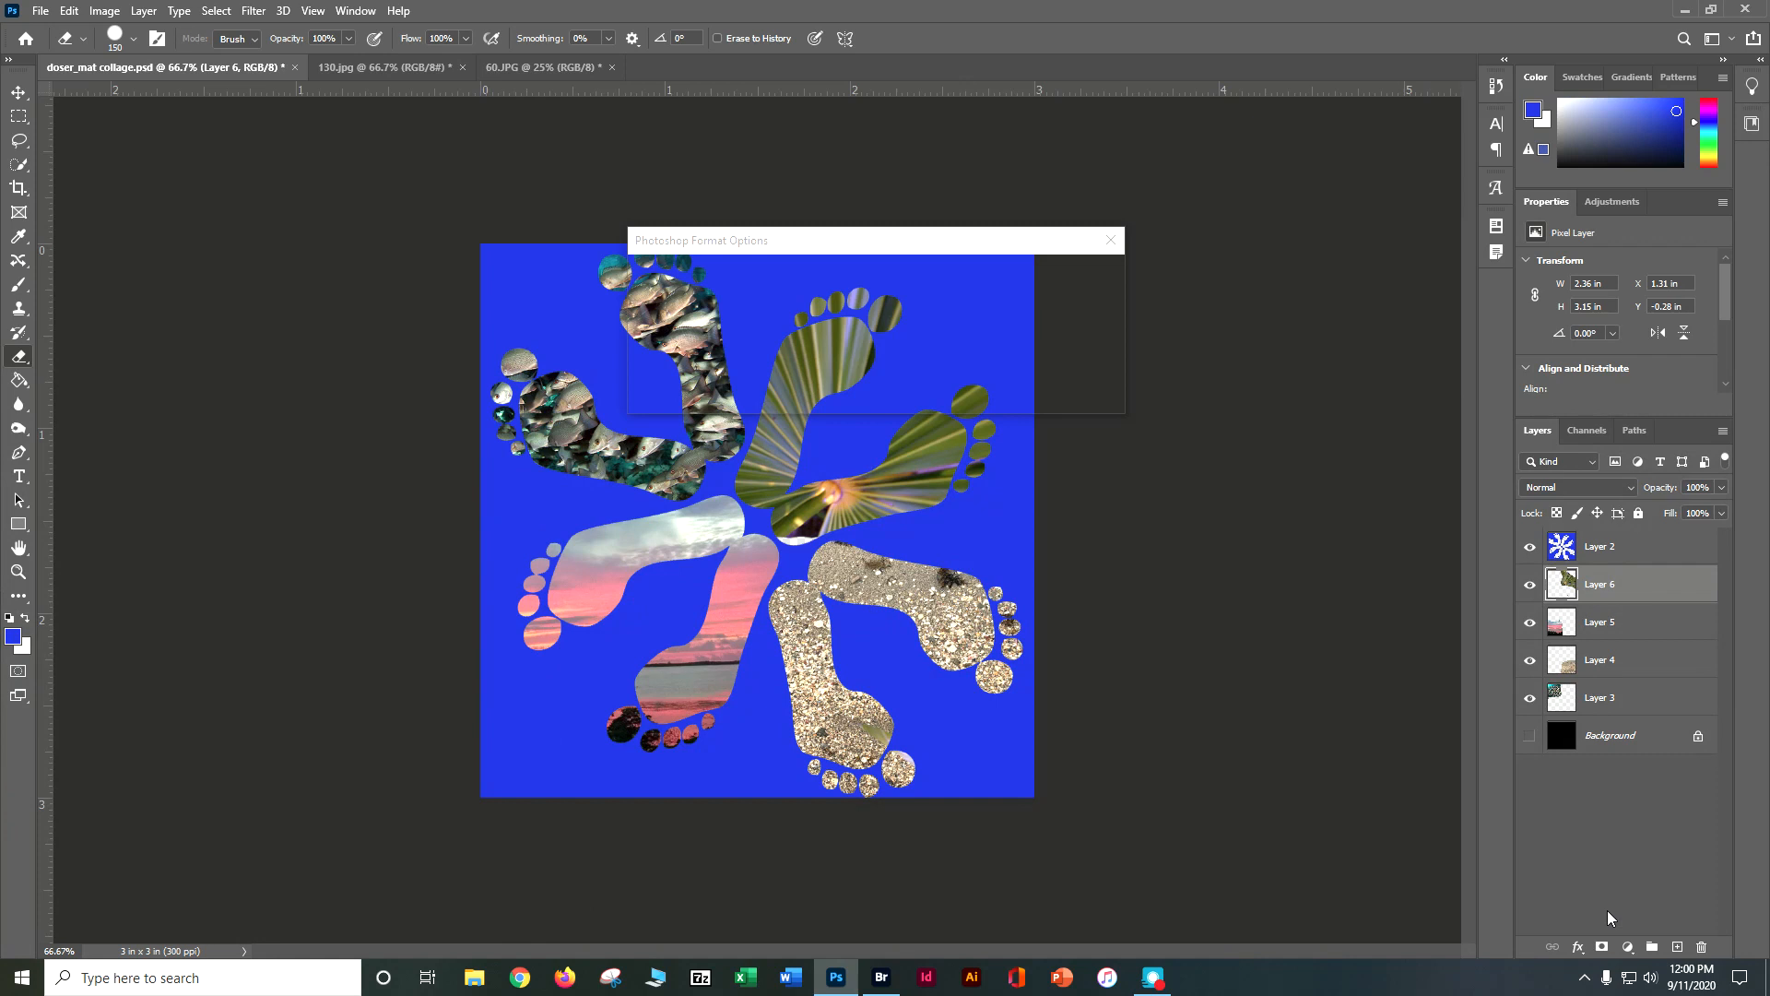
key(Return)
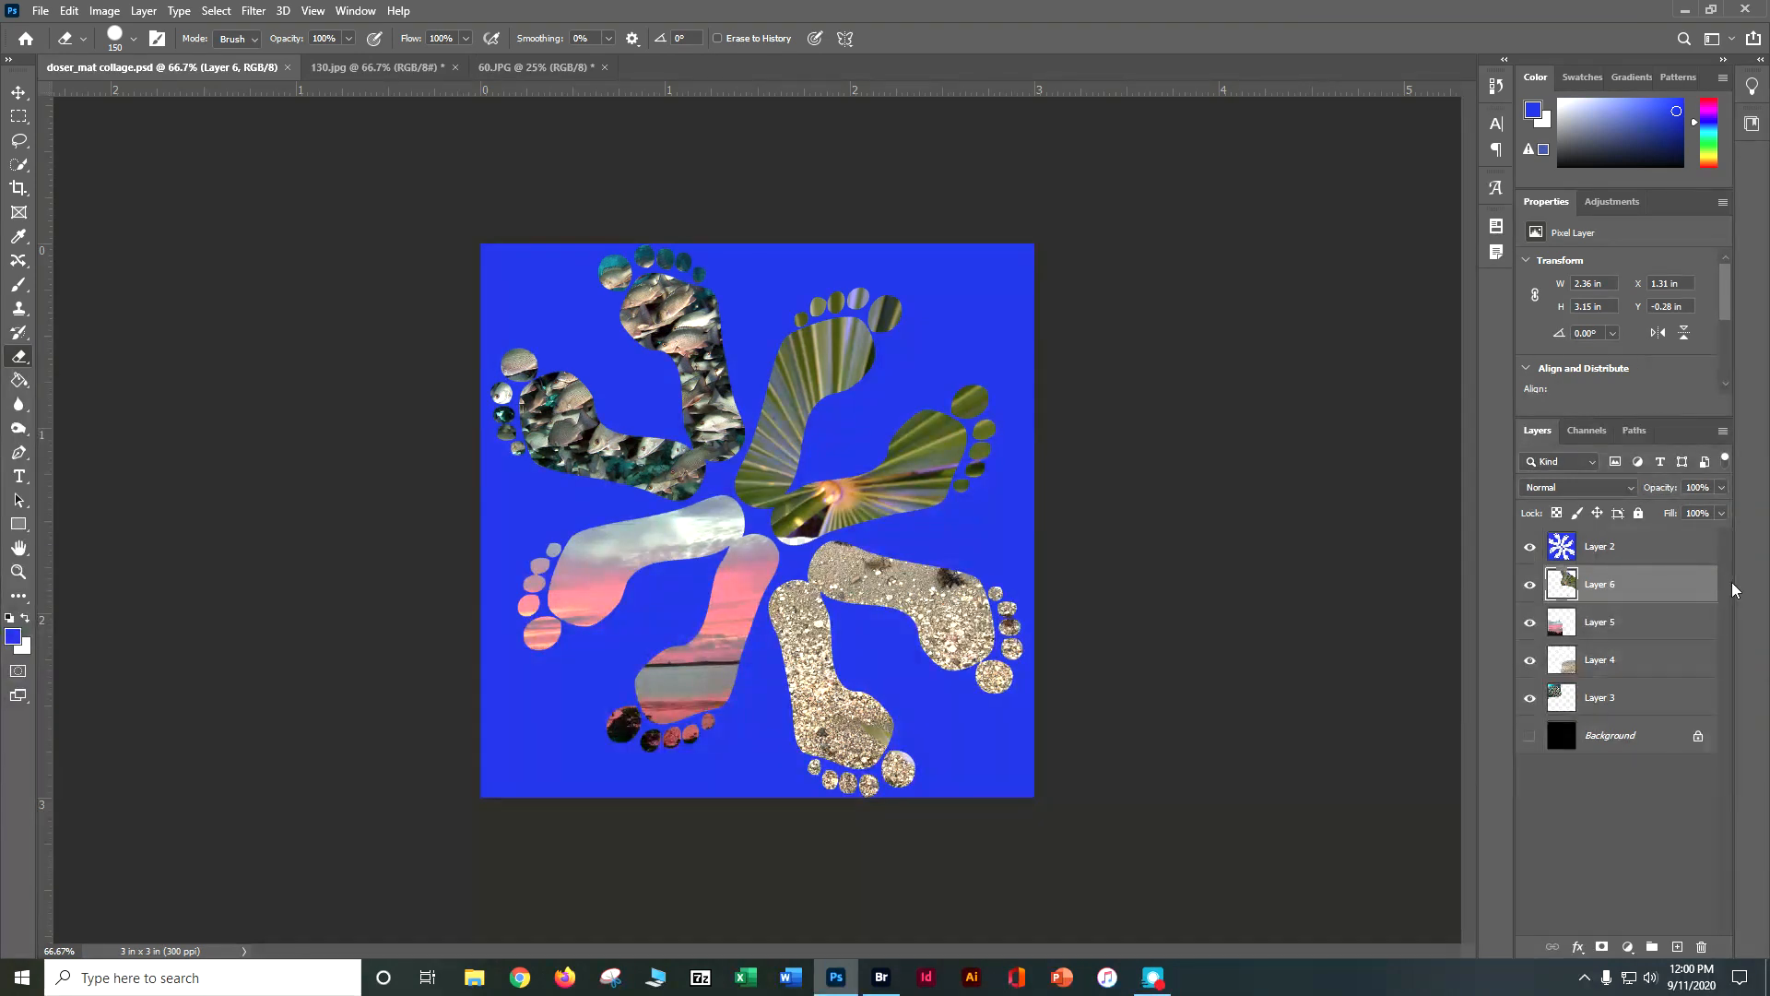
- Select the blue mat area on Layer 2 with the Magic Wand and invert the selection to the footprint cut-outs
click(1612, 557)
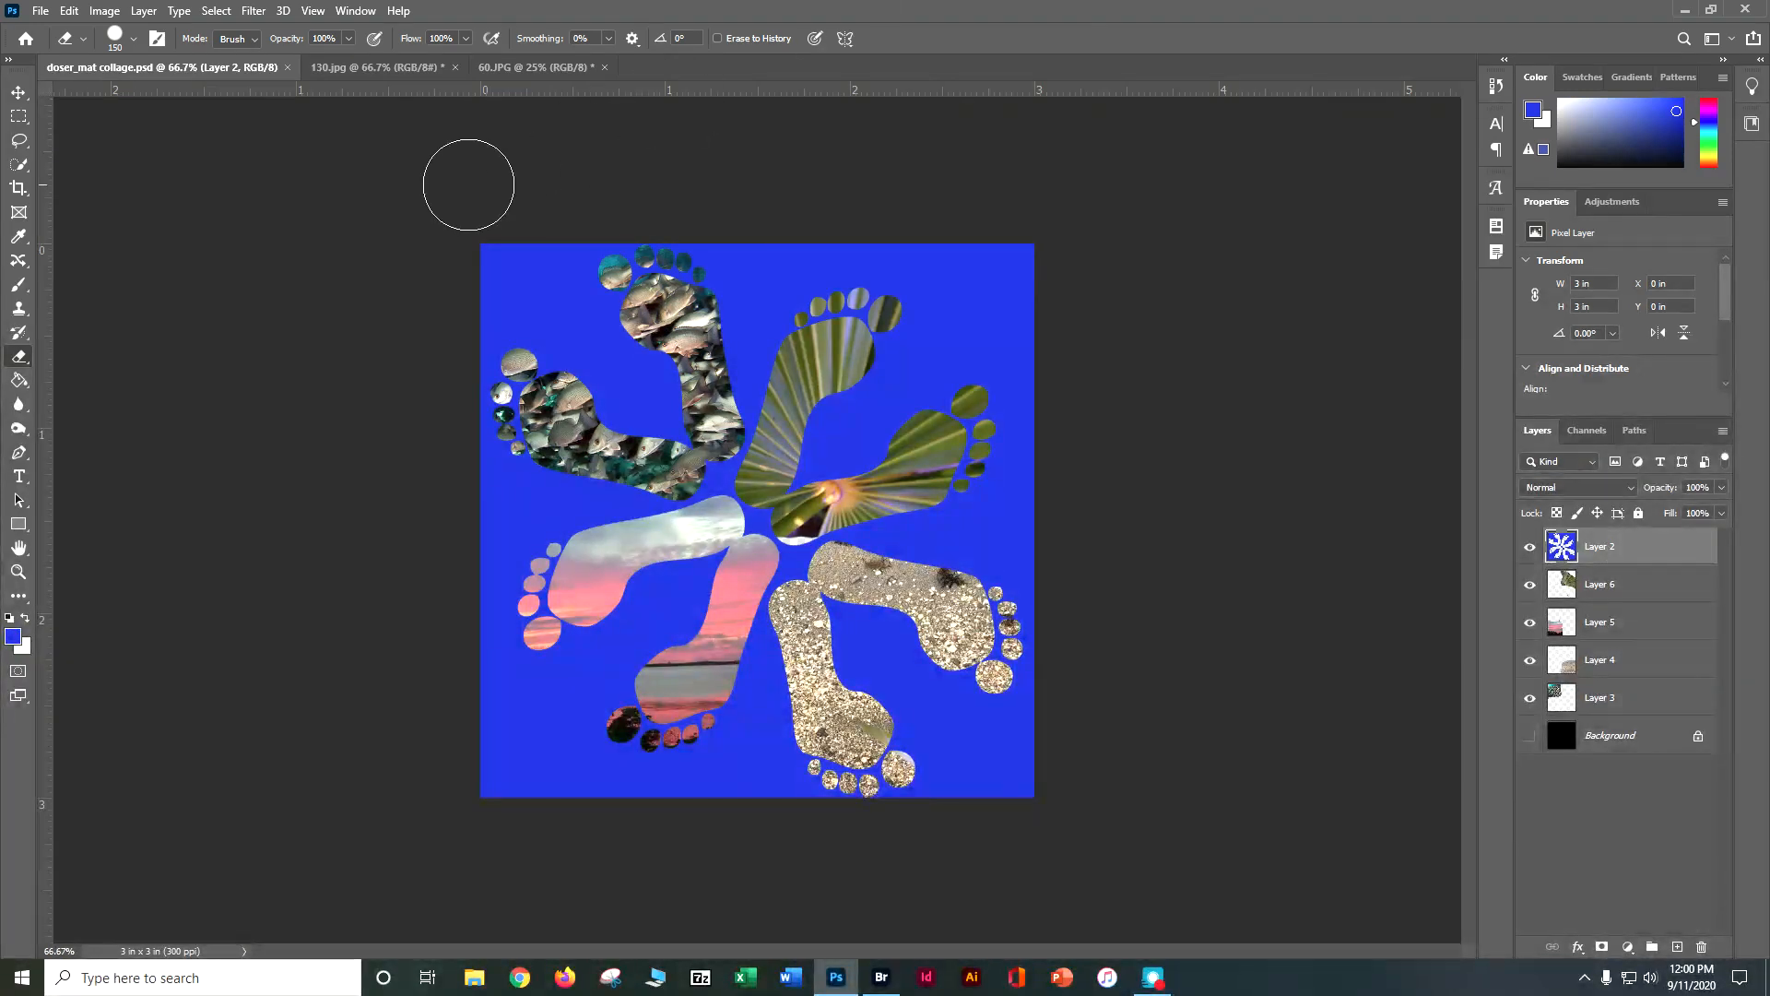
click(19, 164)
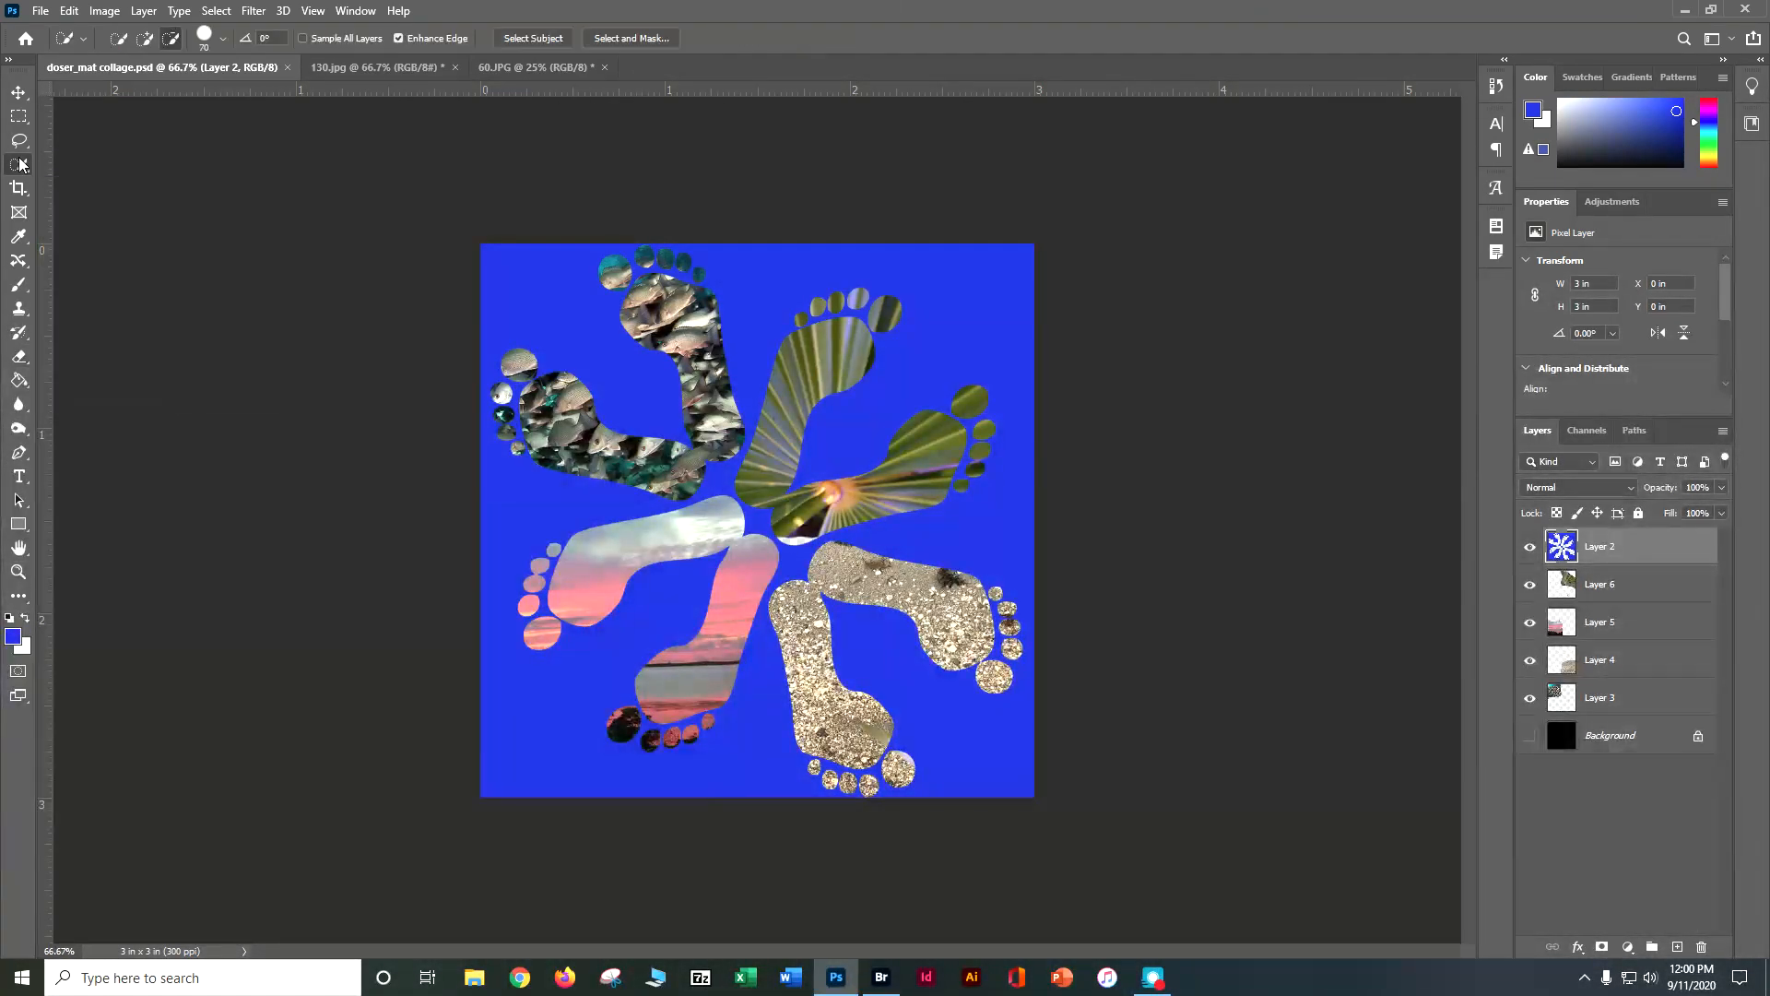
right_click(19, 164)
click(59, 185)
right_click(27, 166)
click(63, 196)
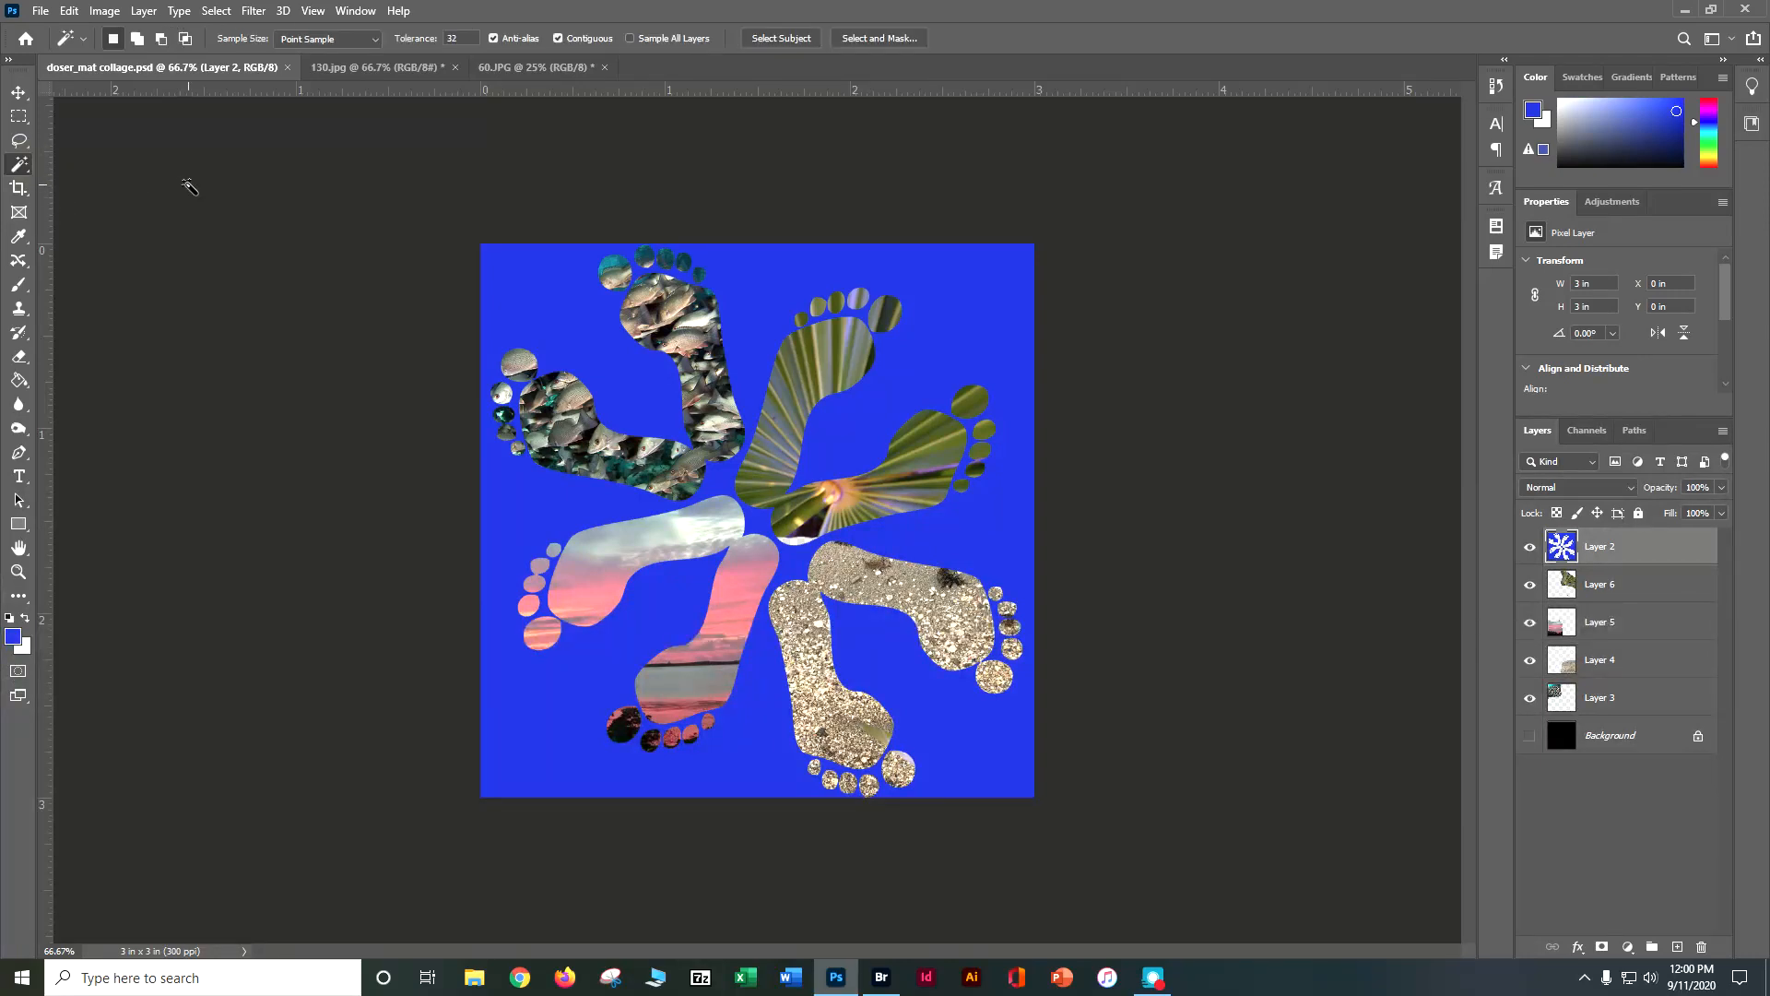
click(580, 311)
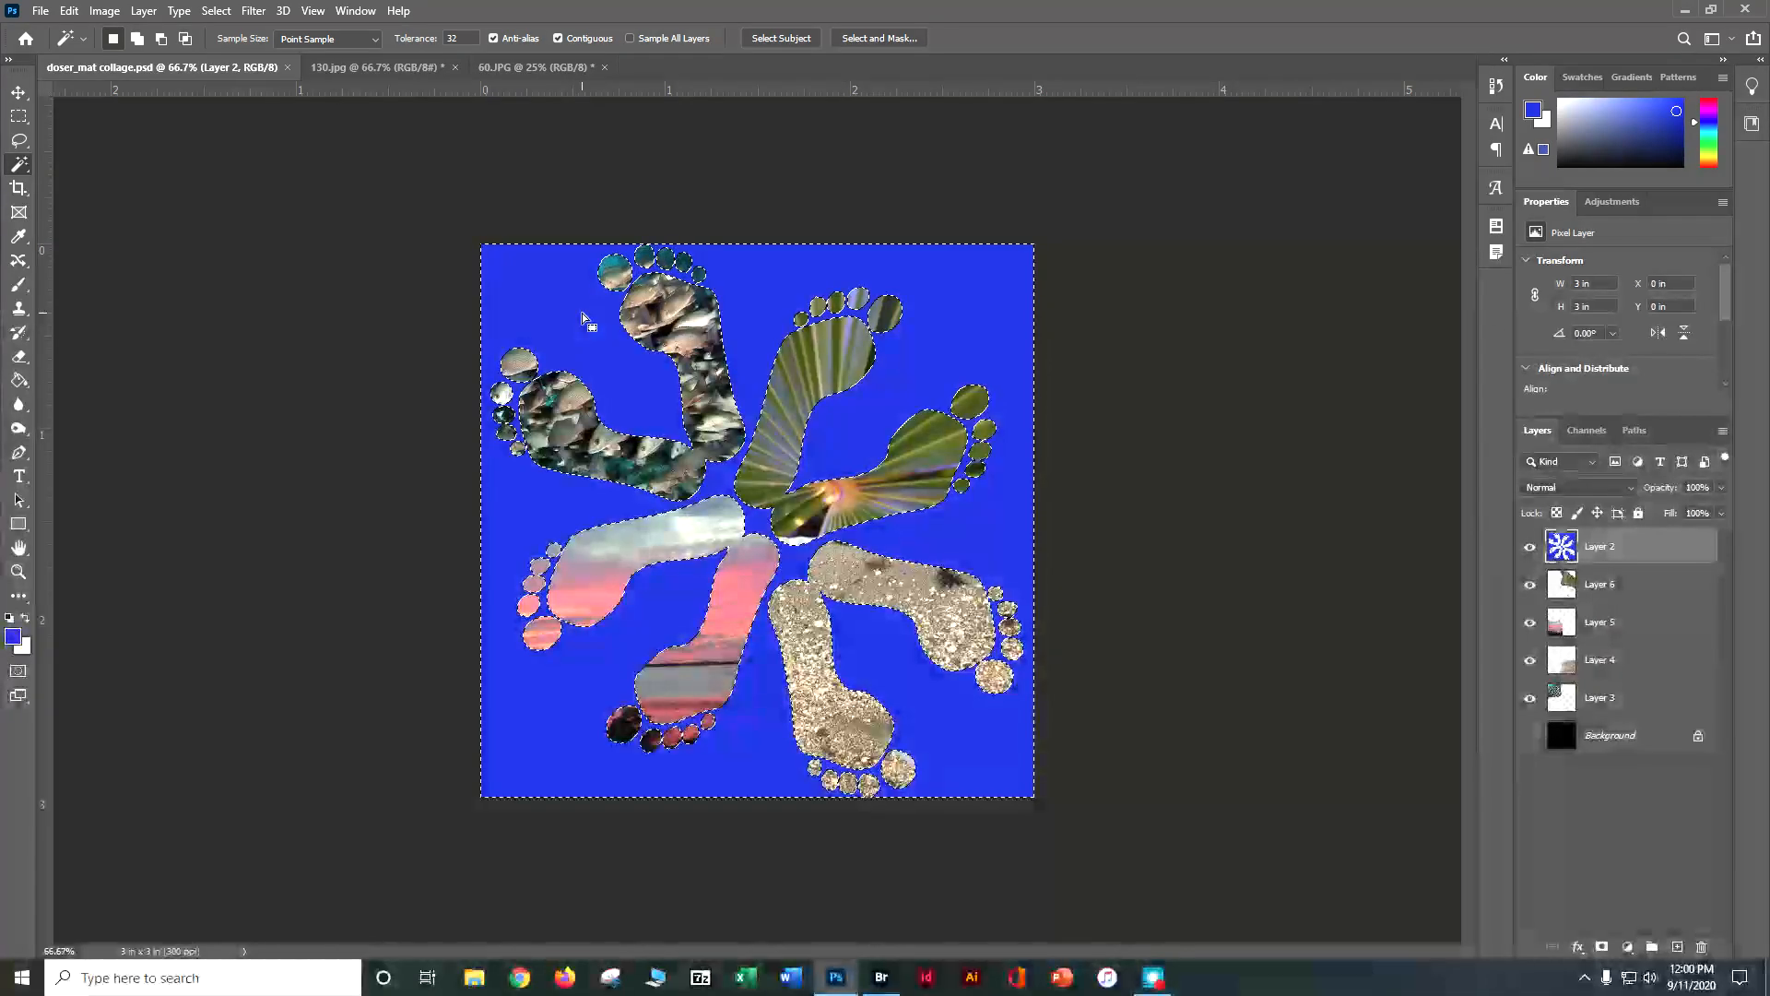
click(218, 12)
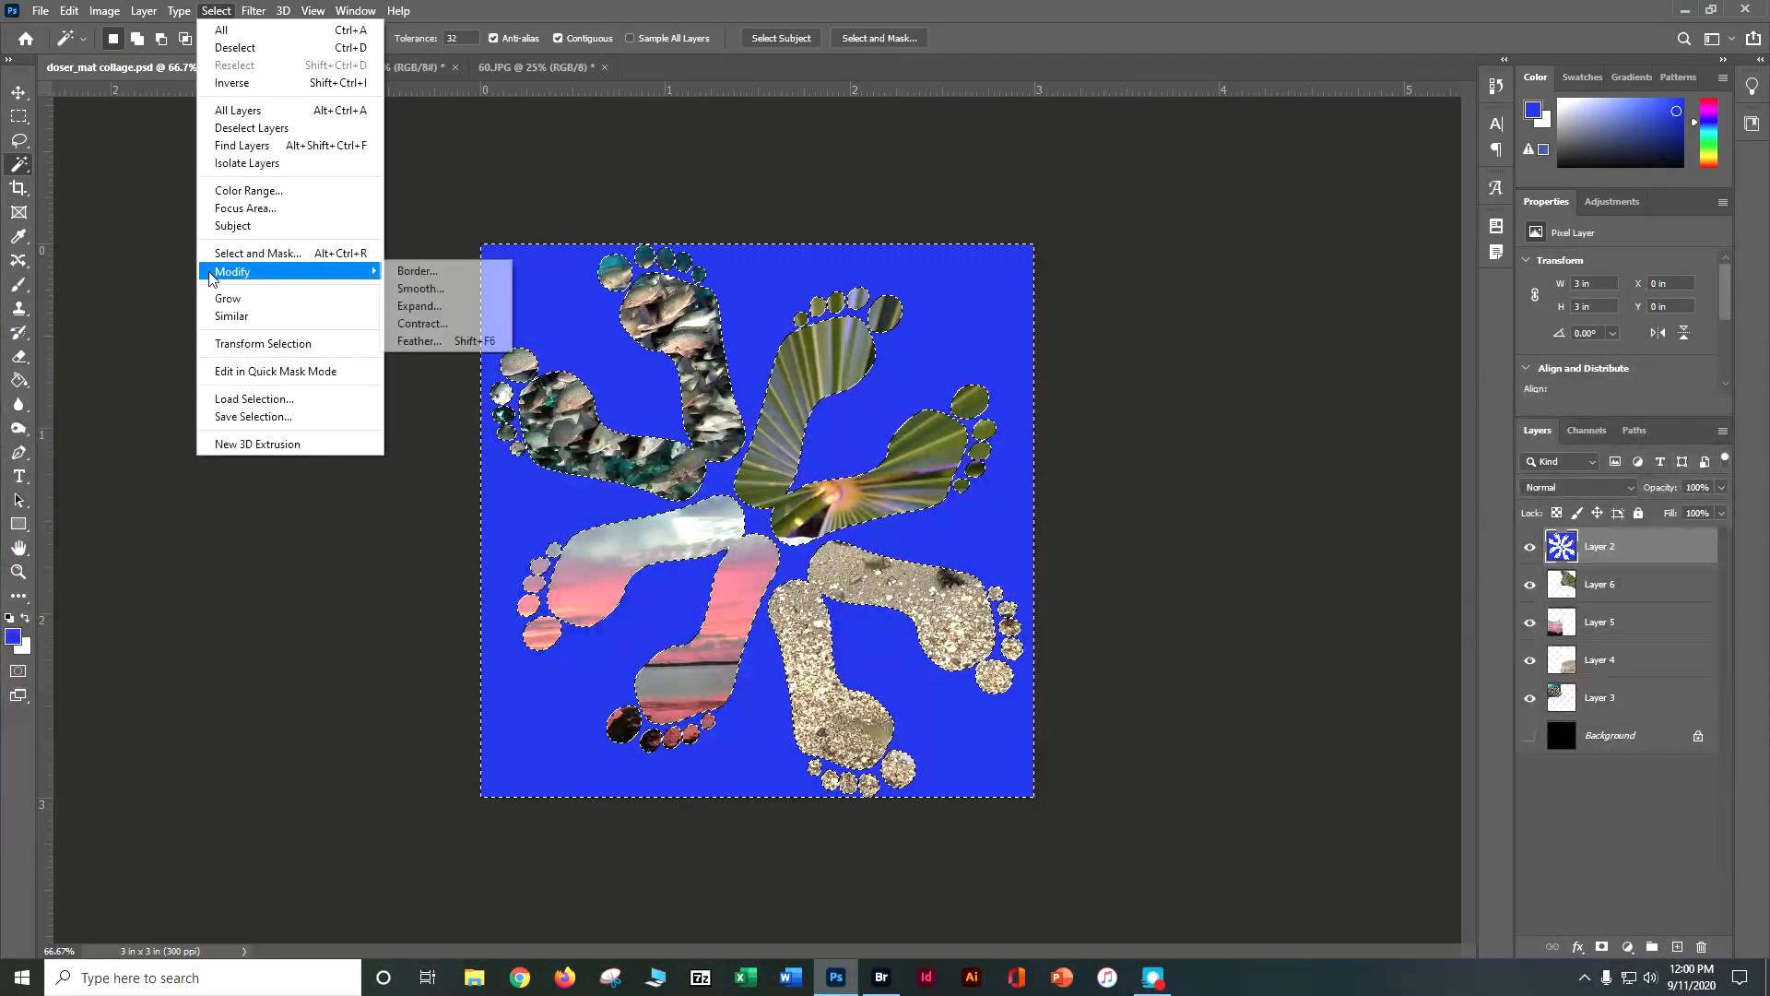
click(257, 89)
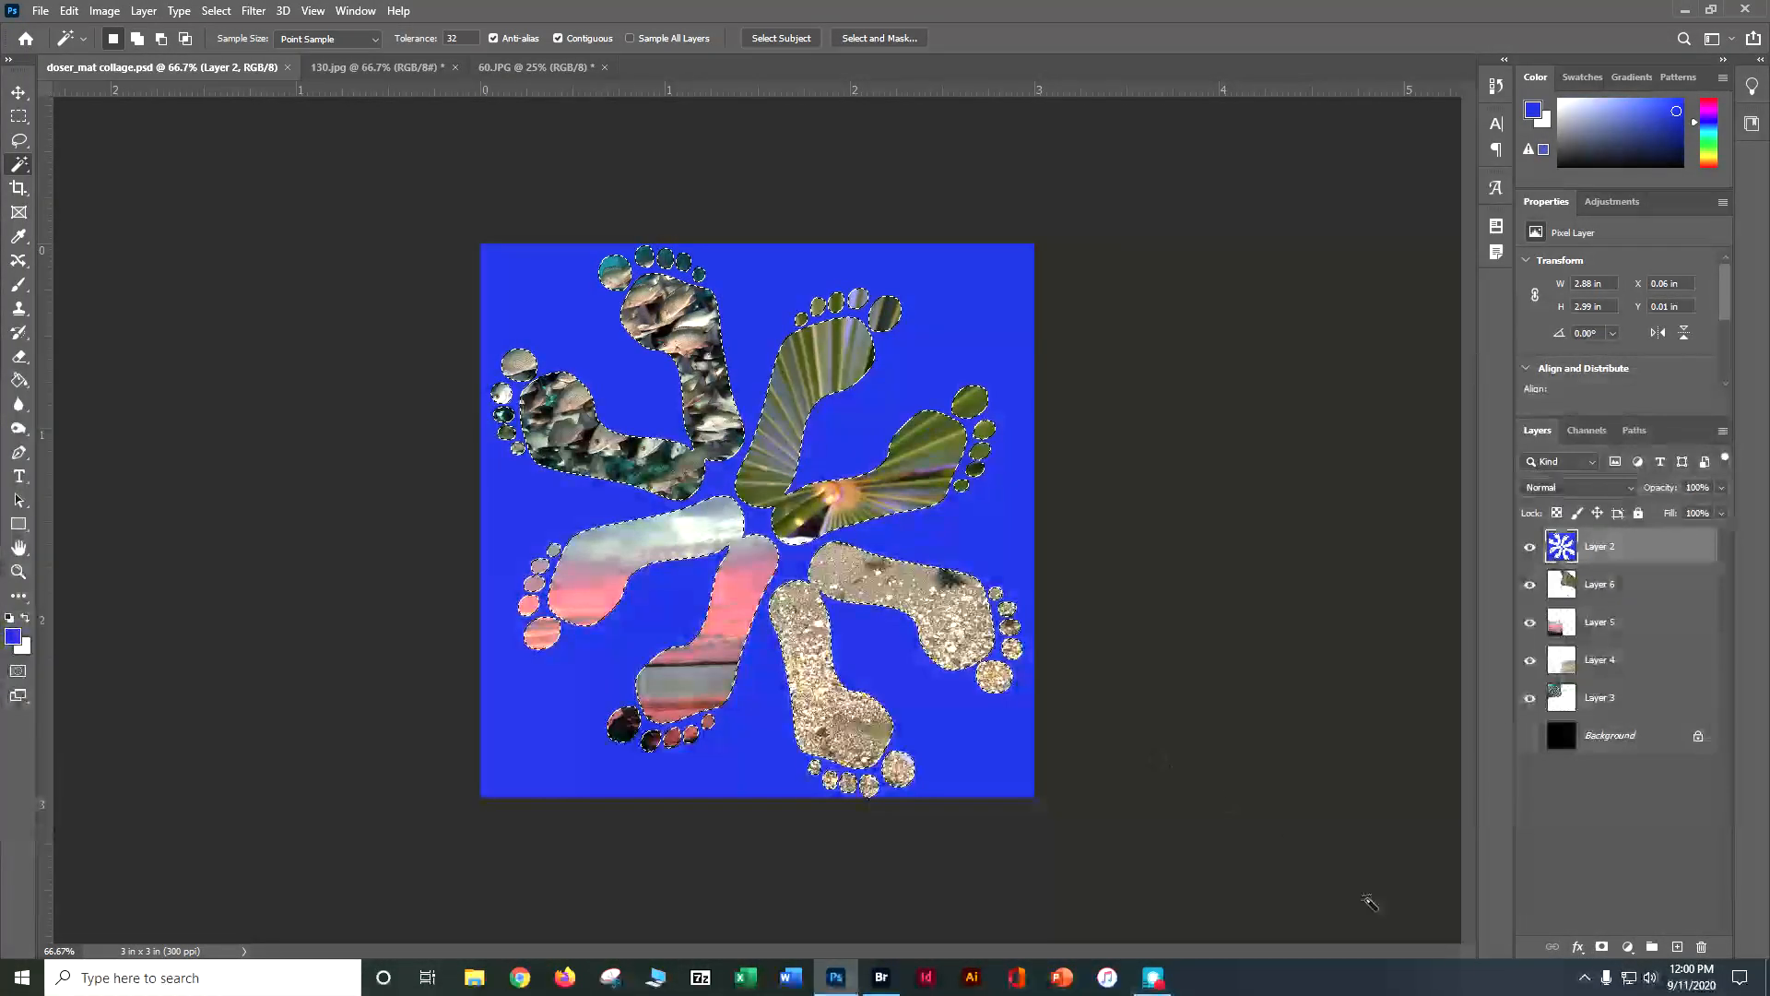
- Add a Stroke layer effect to Layer 2 and set its size to 8 px
click(1576, 948)
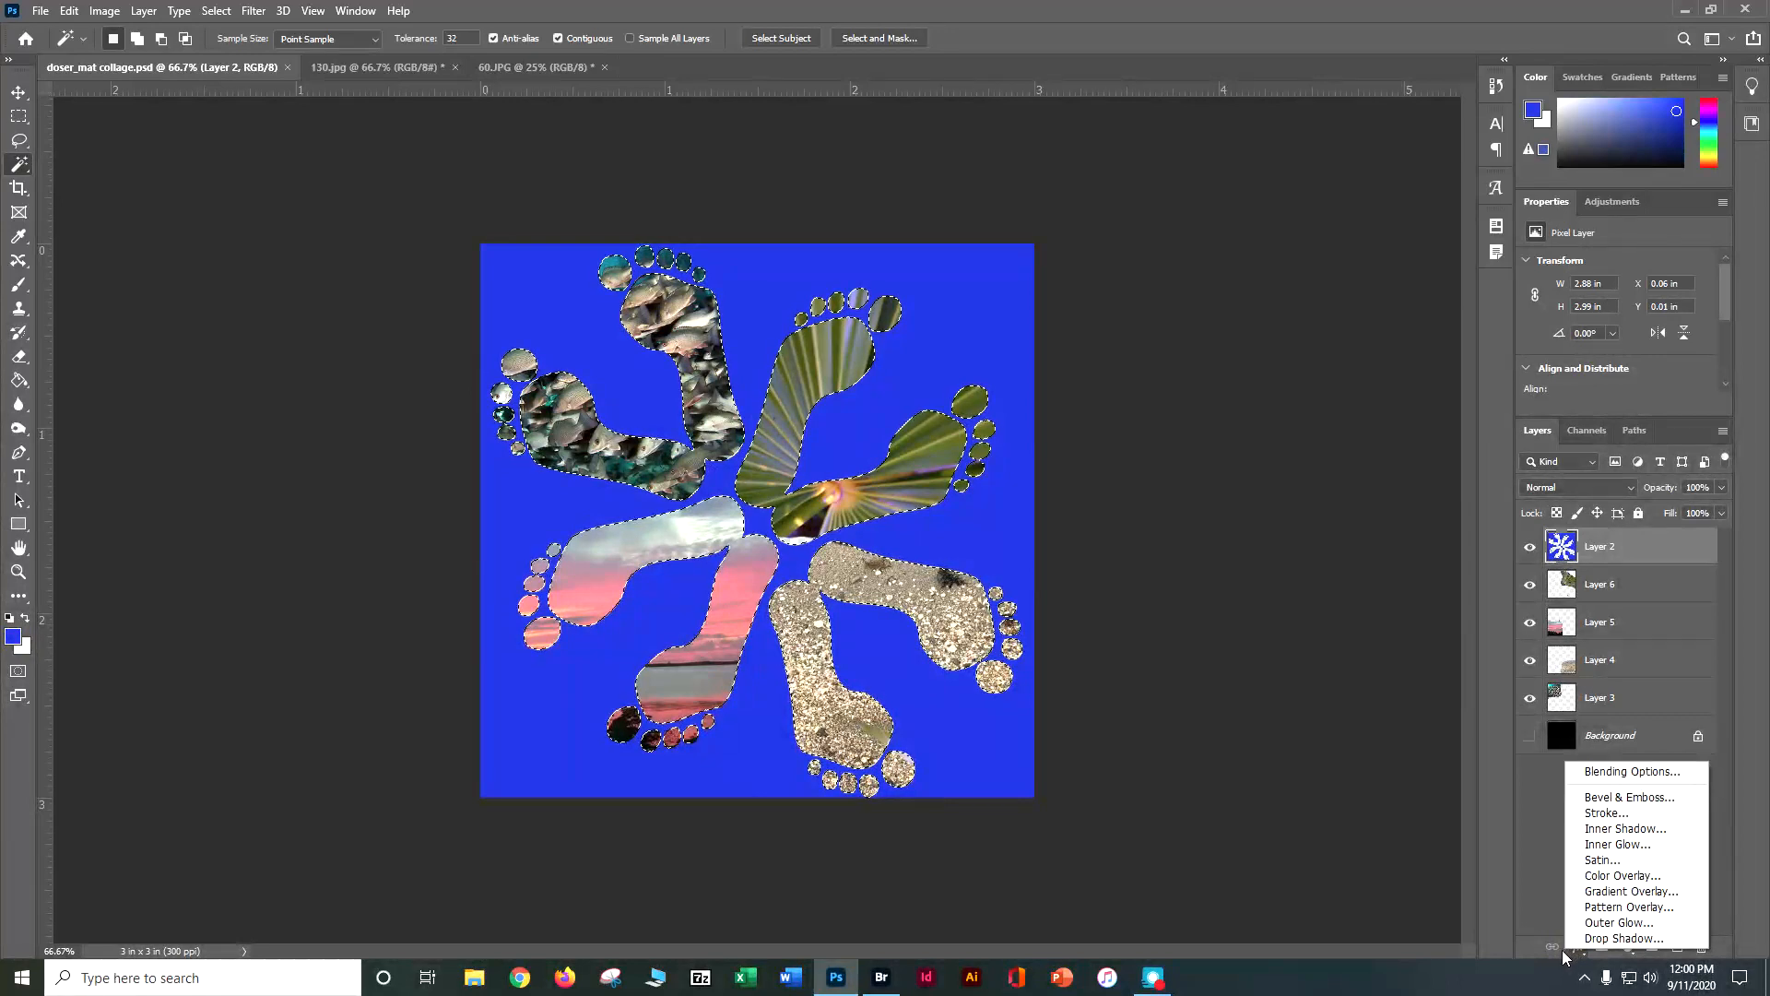
click(1619, 812)
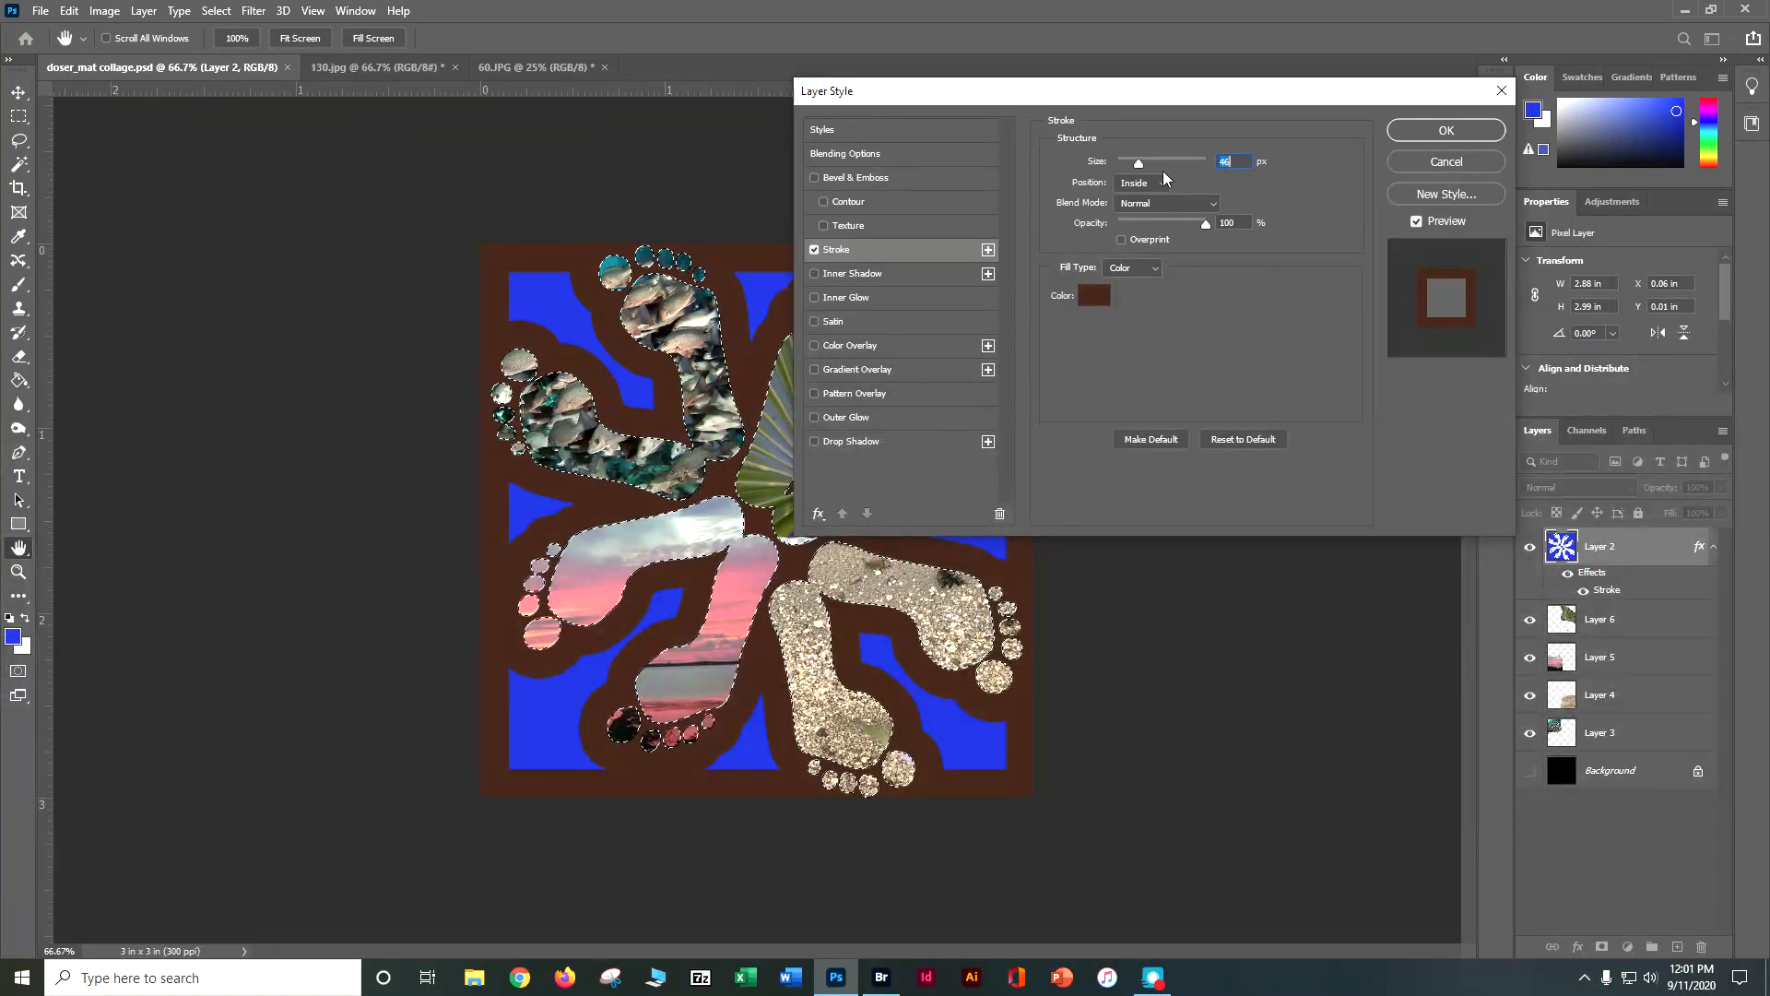
text(8)
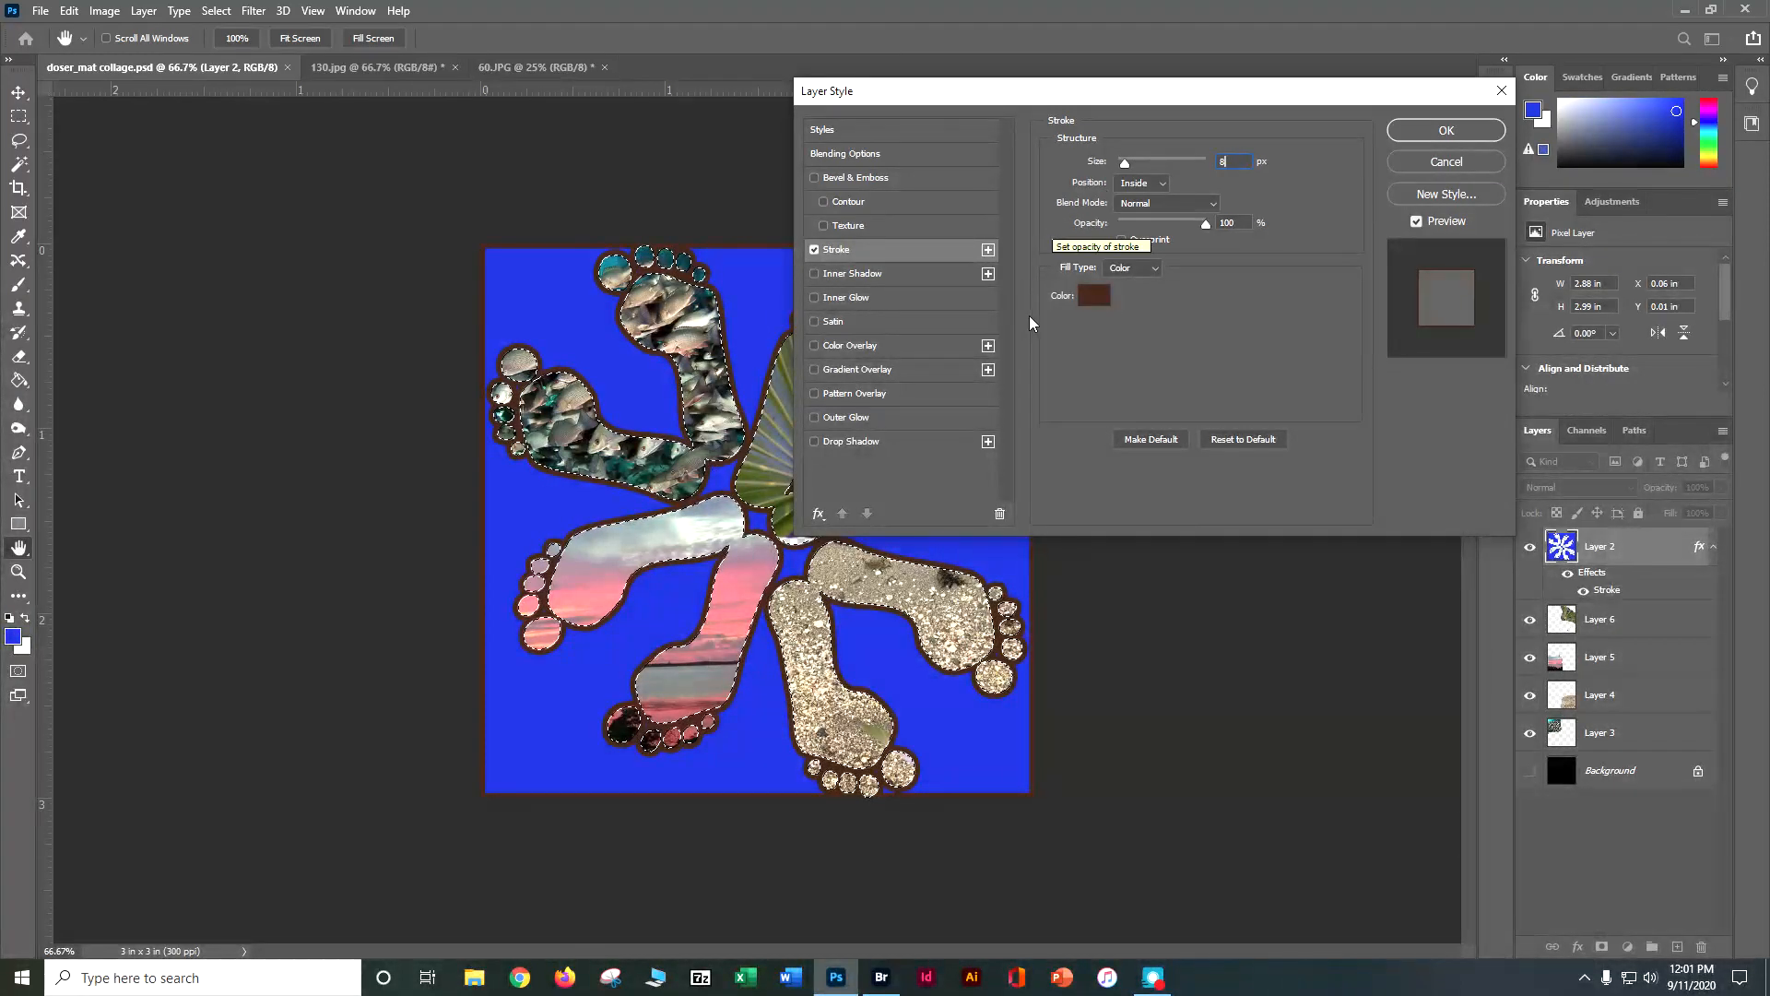
- Sample candidate stroke colors from the collage photos and settle on the pale grey bcc4bf from the sunset photo's clouds
click(1099, 302)
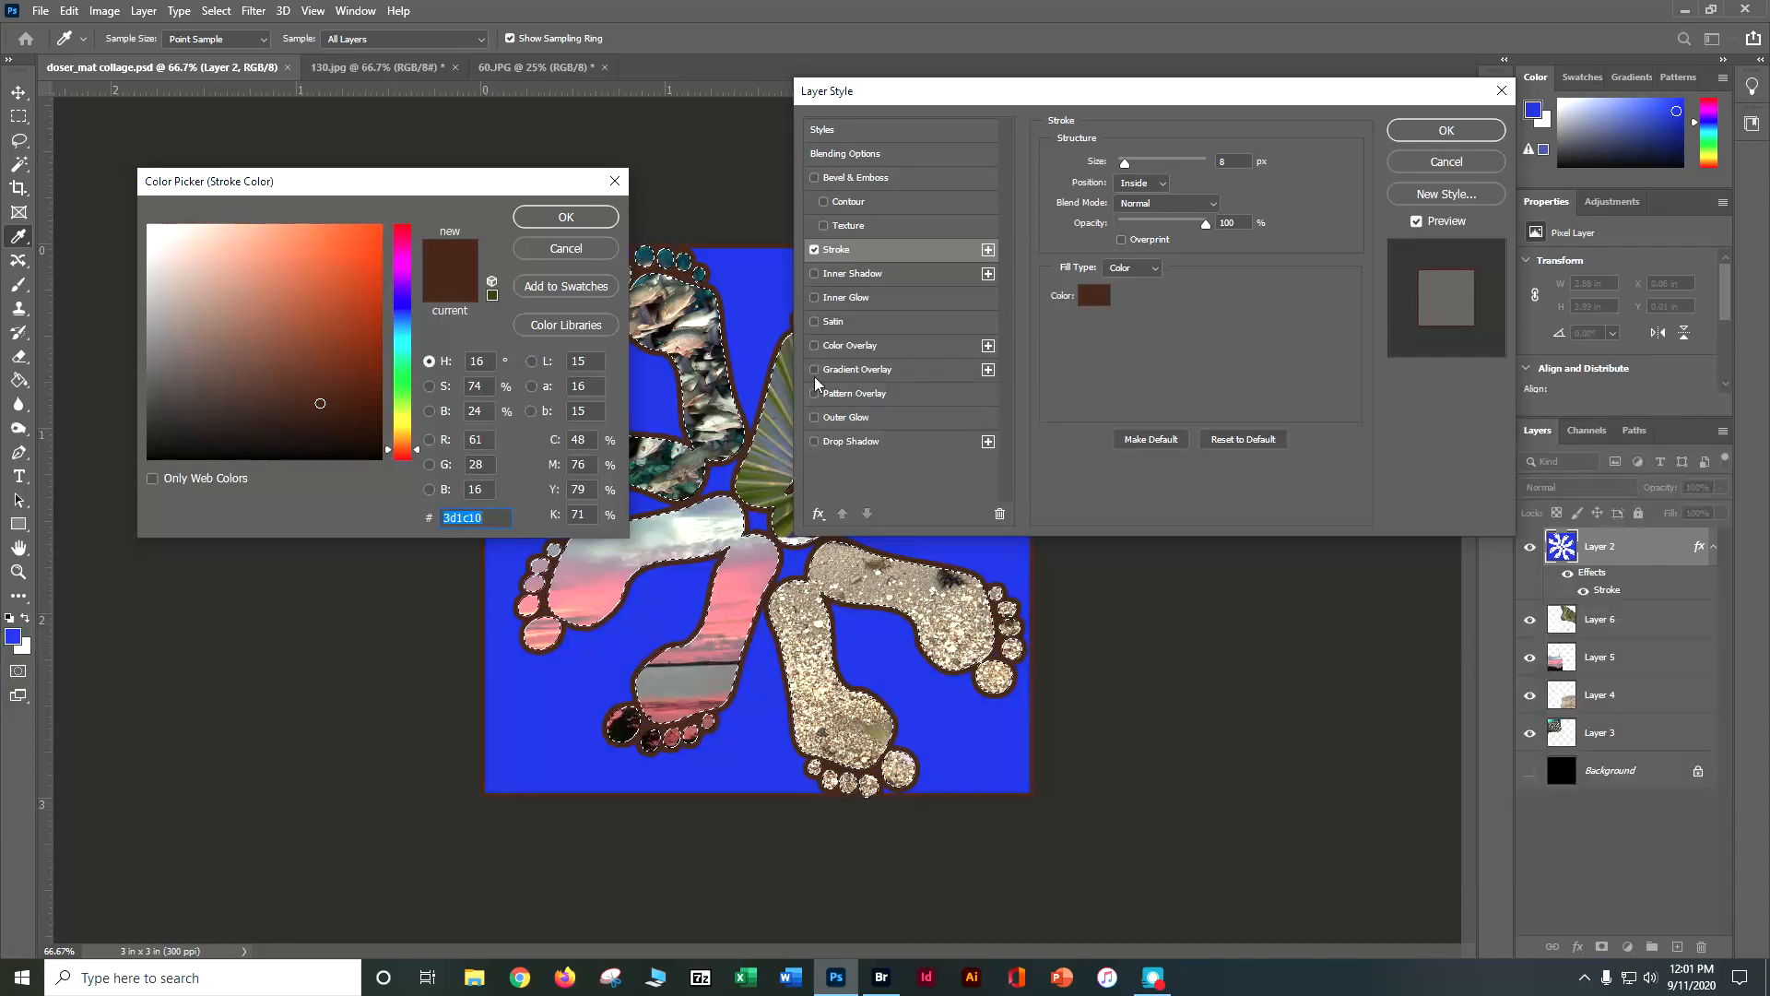
click(602, 584)
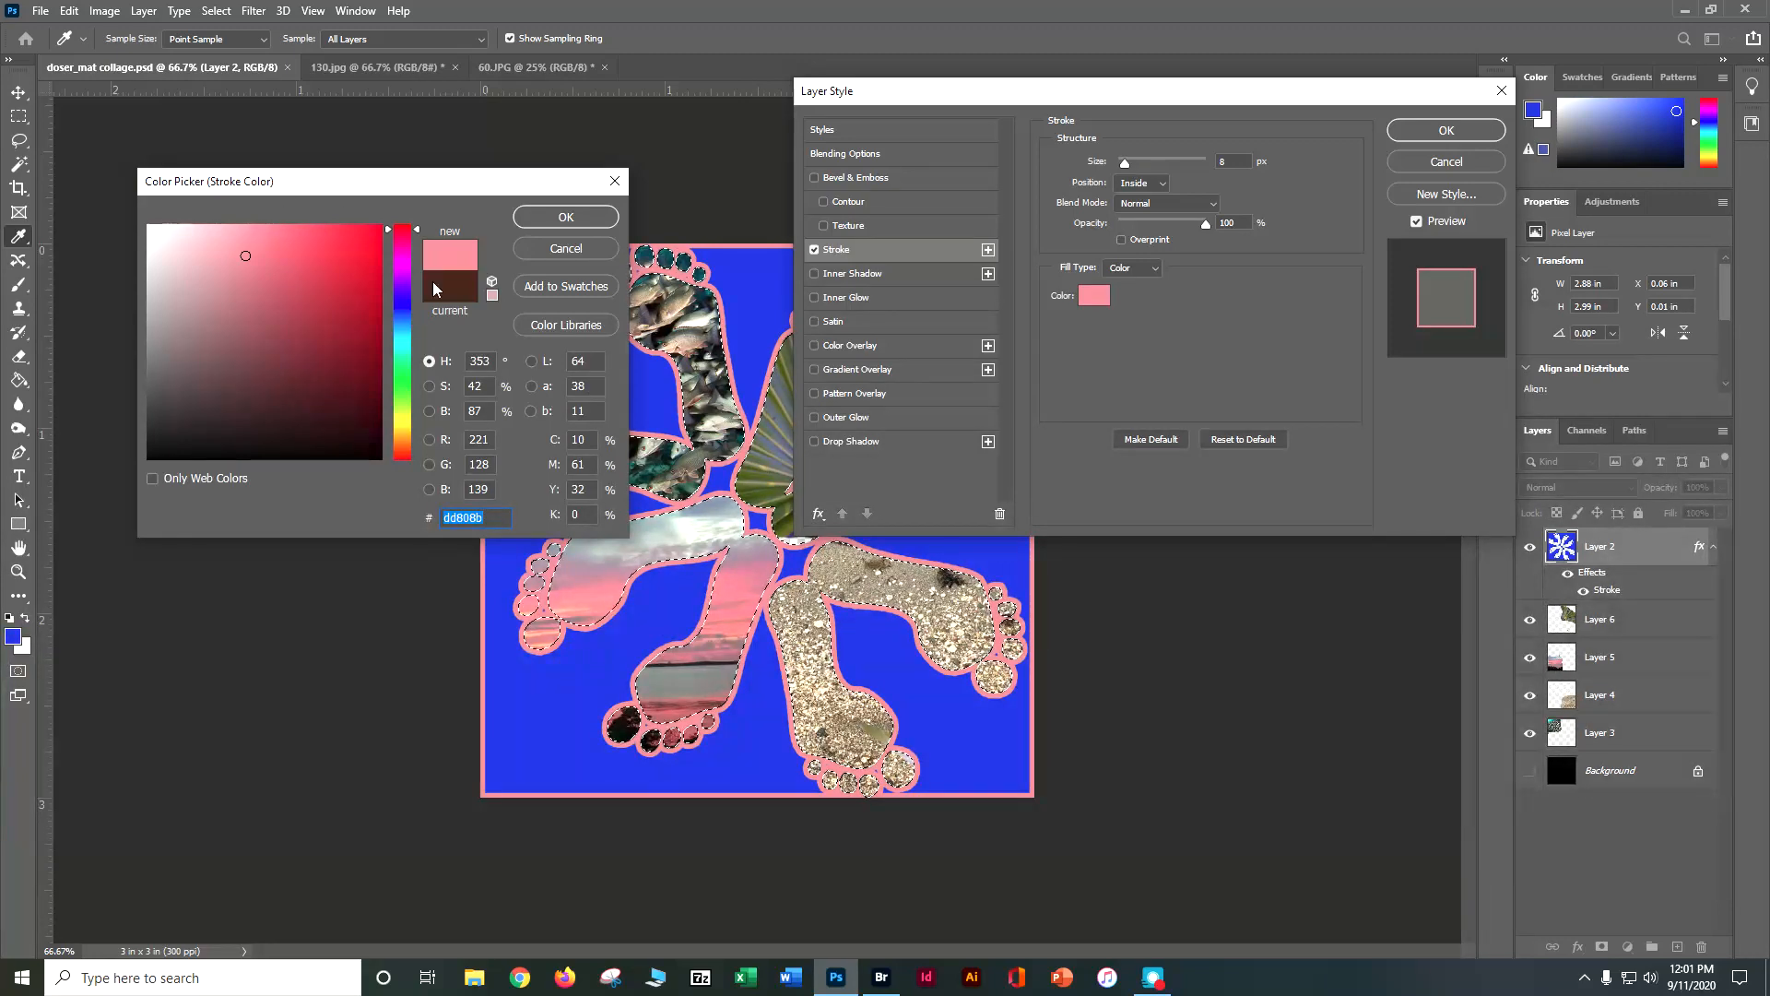
click(947, 573)
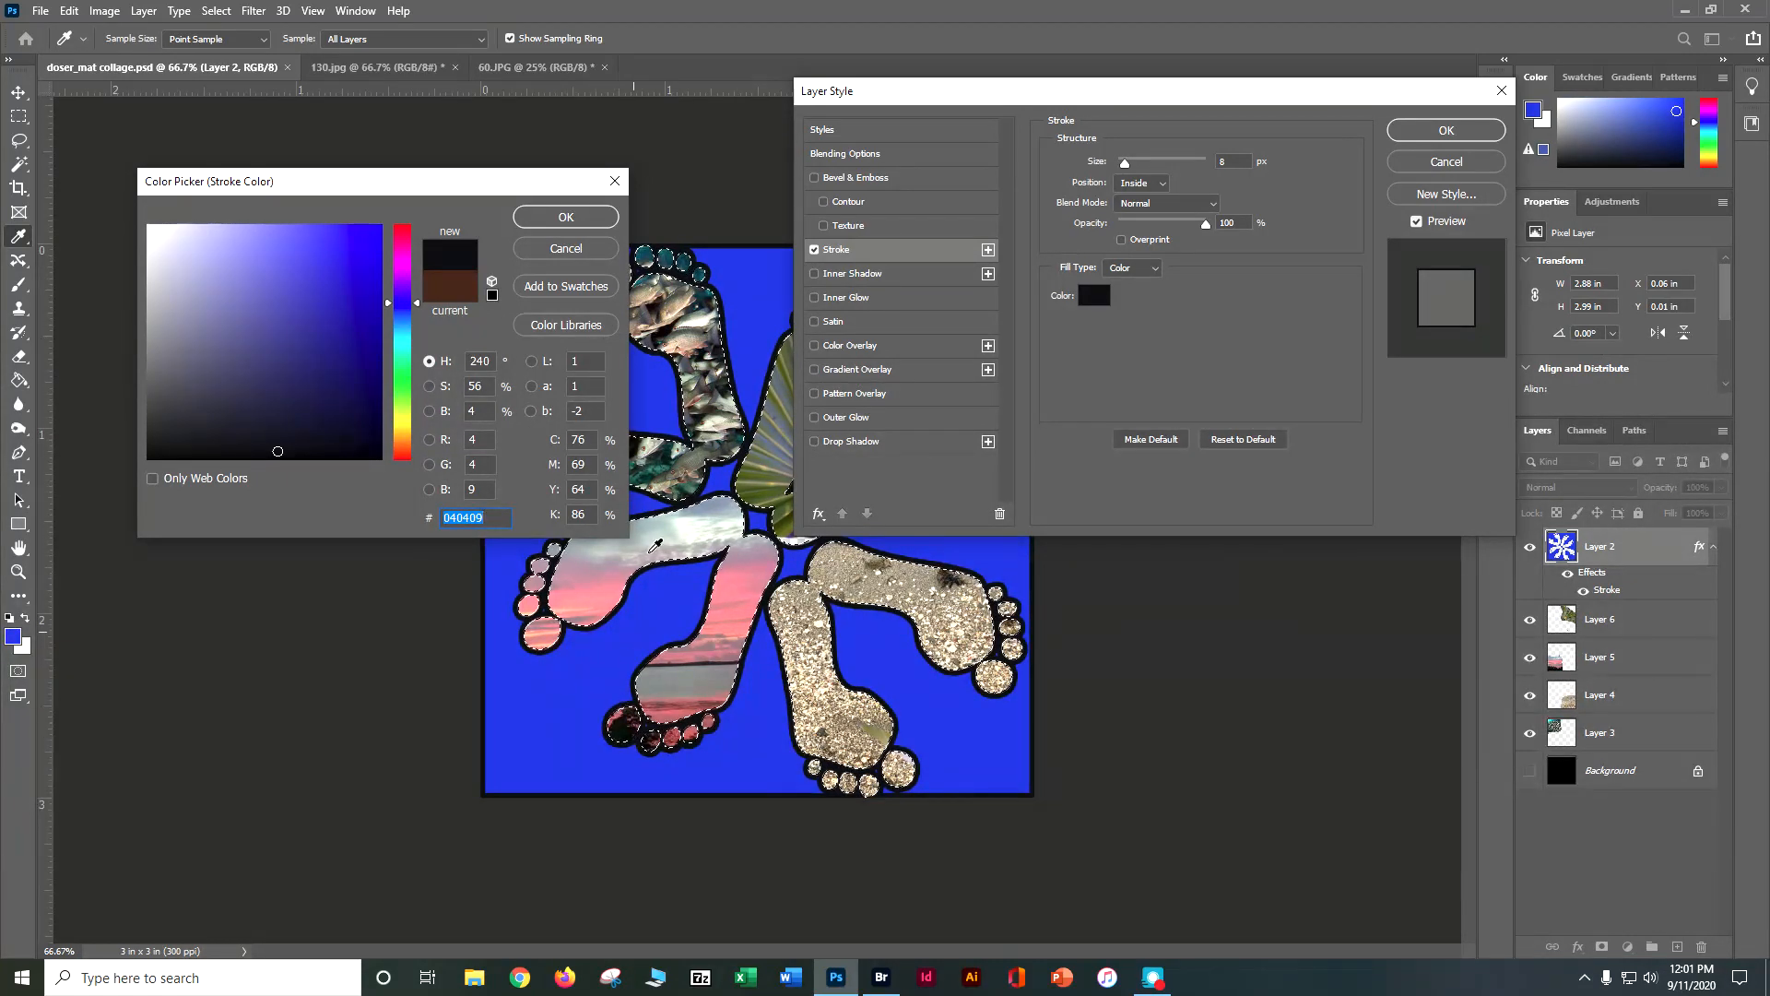
click(701, 316)
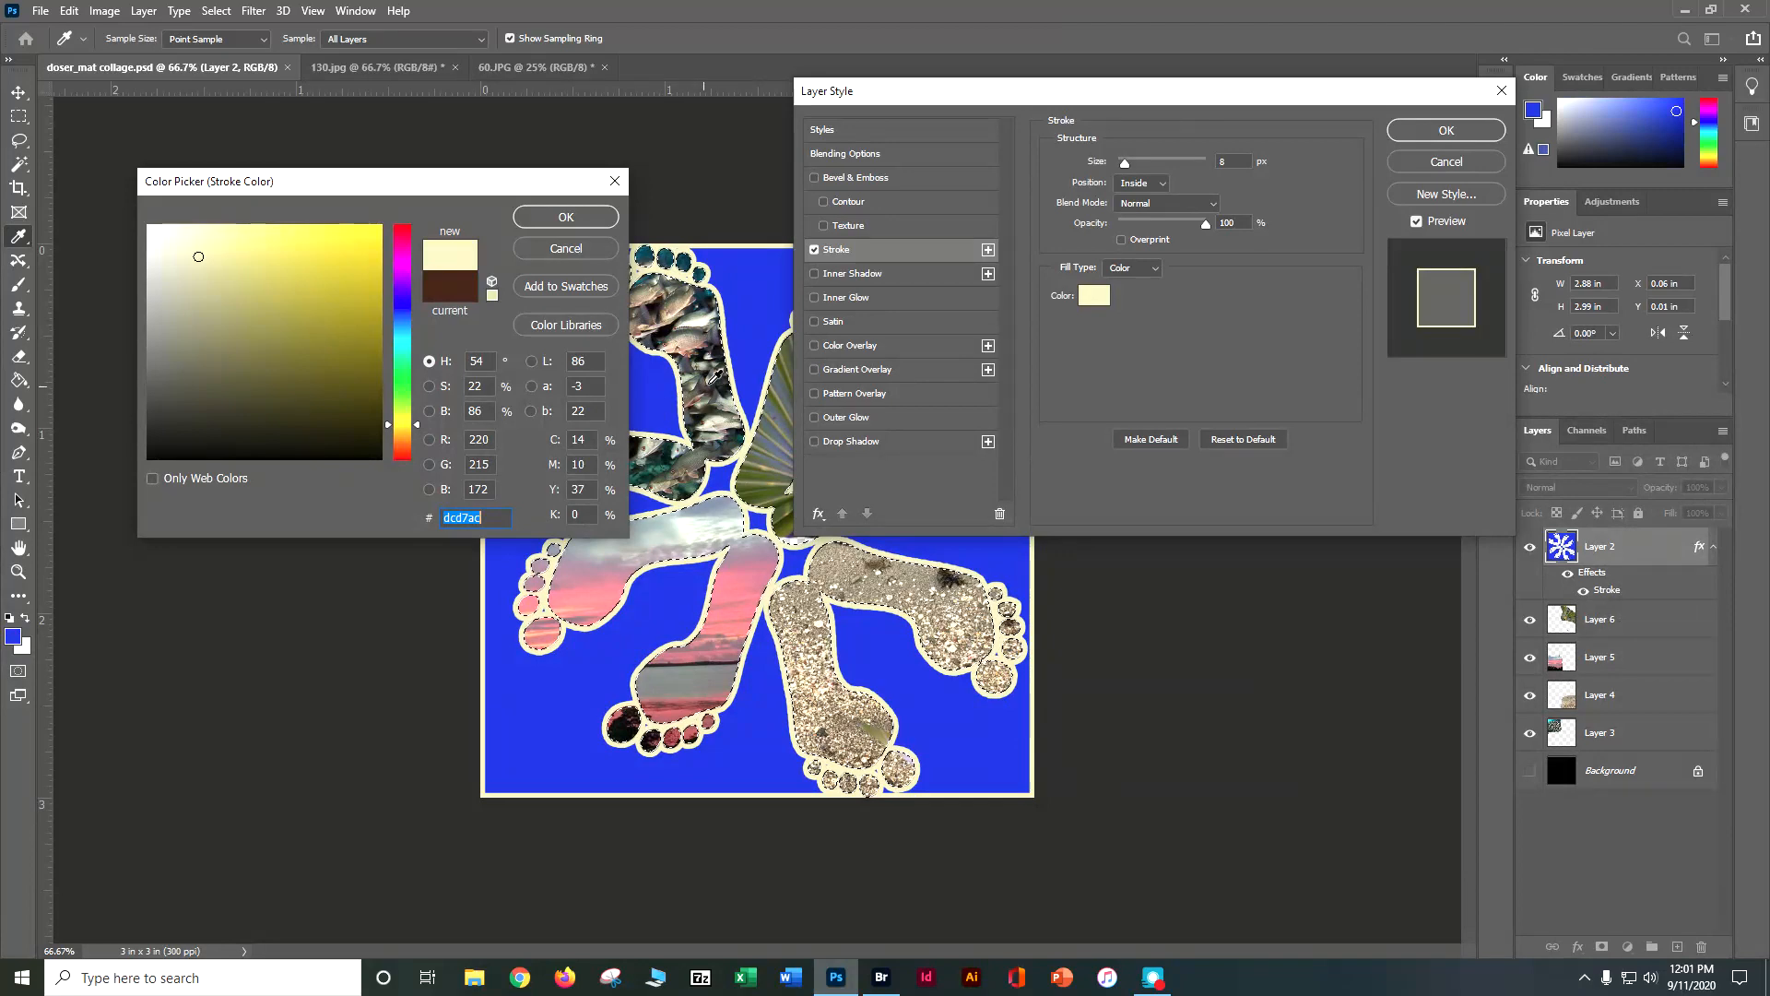
click(721, 648)
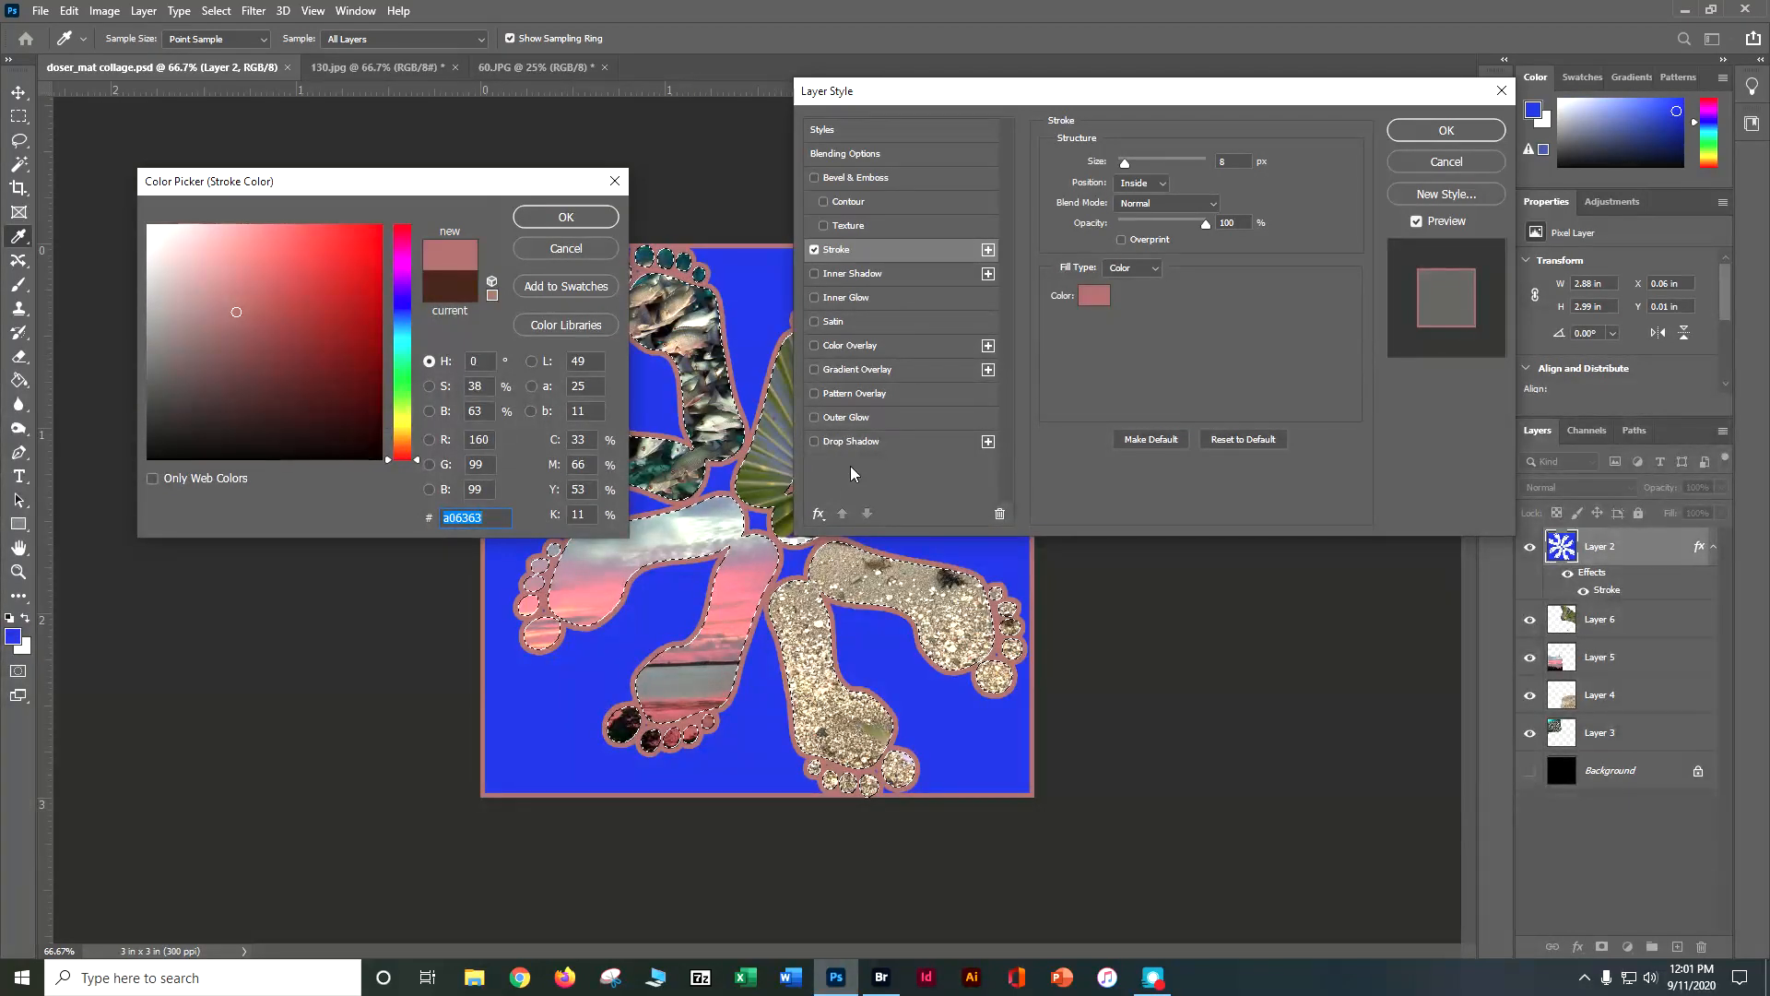
click(758, 490)
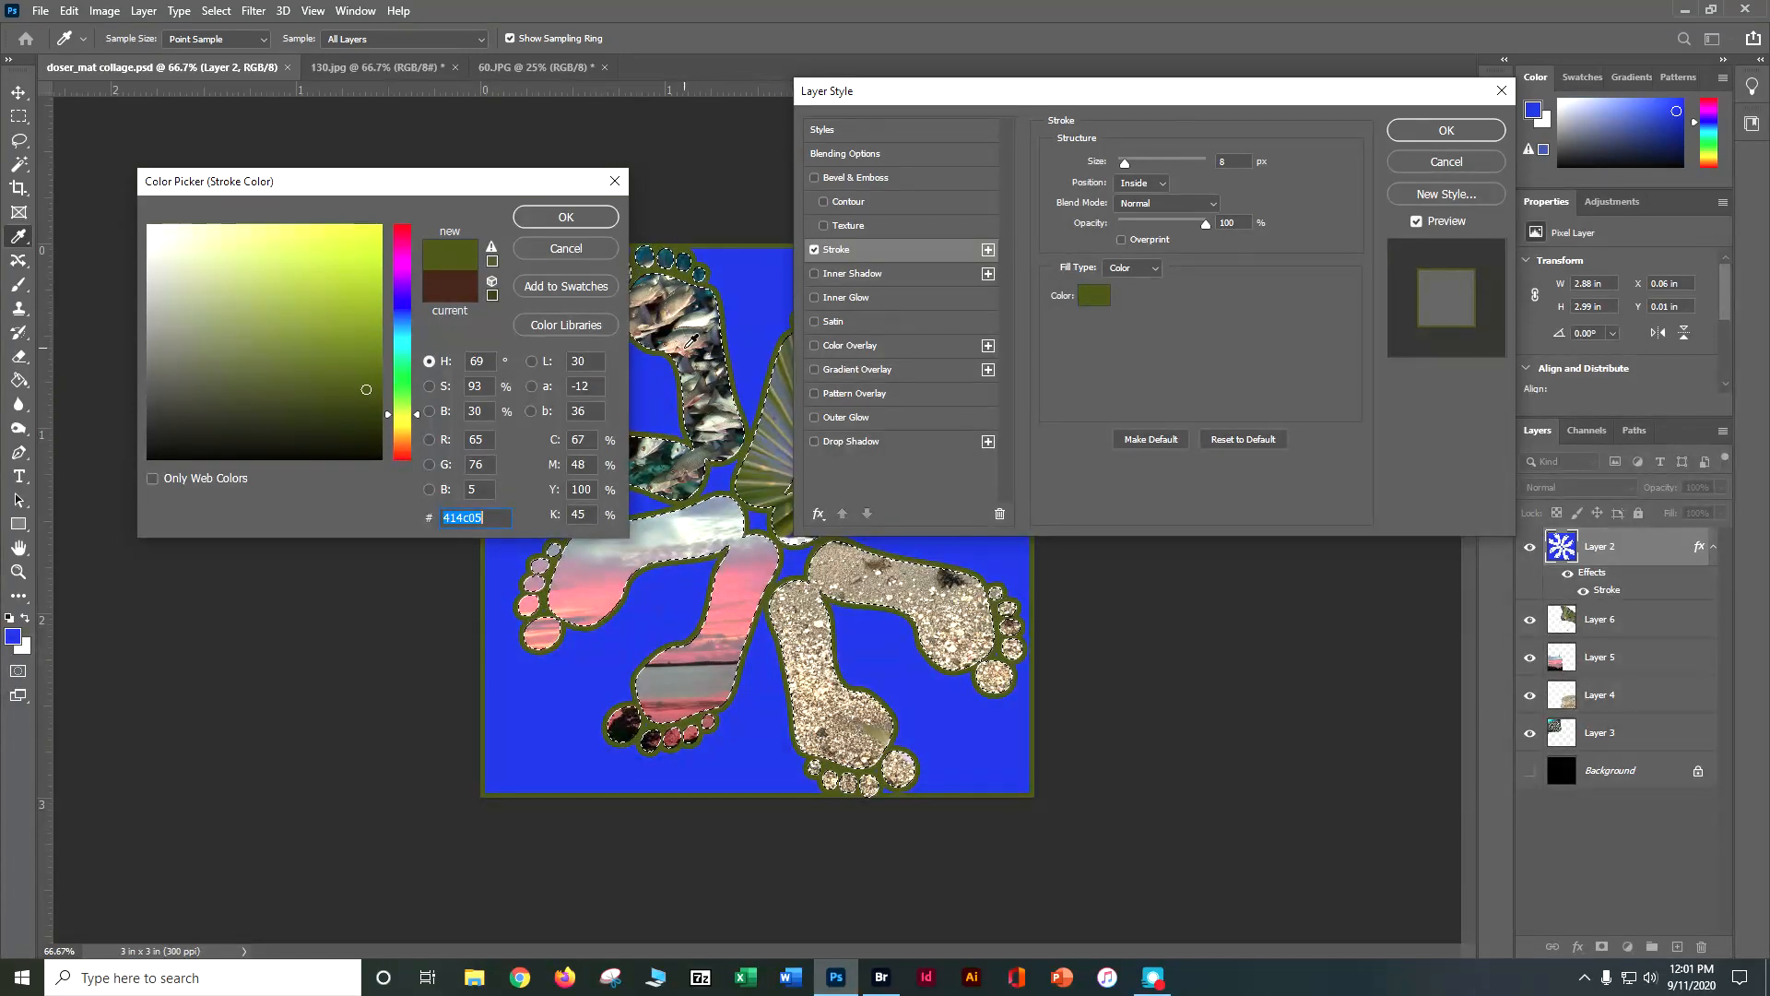
click(664, 519)
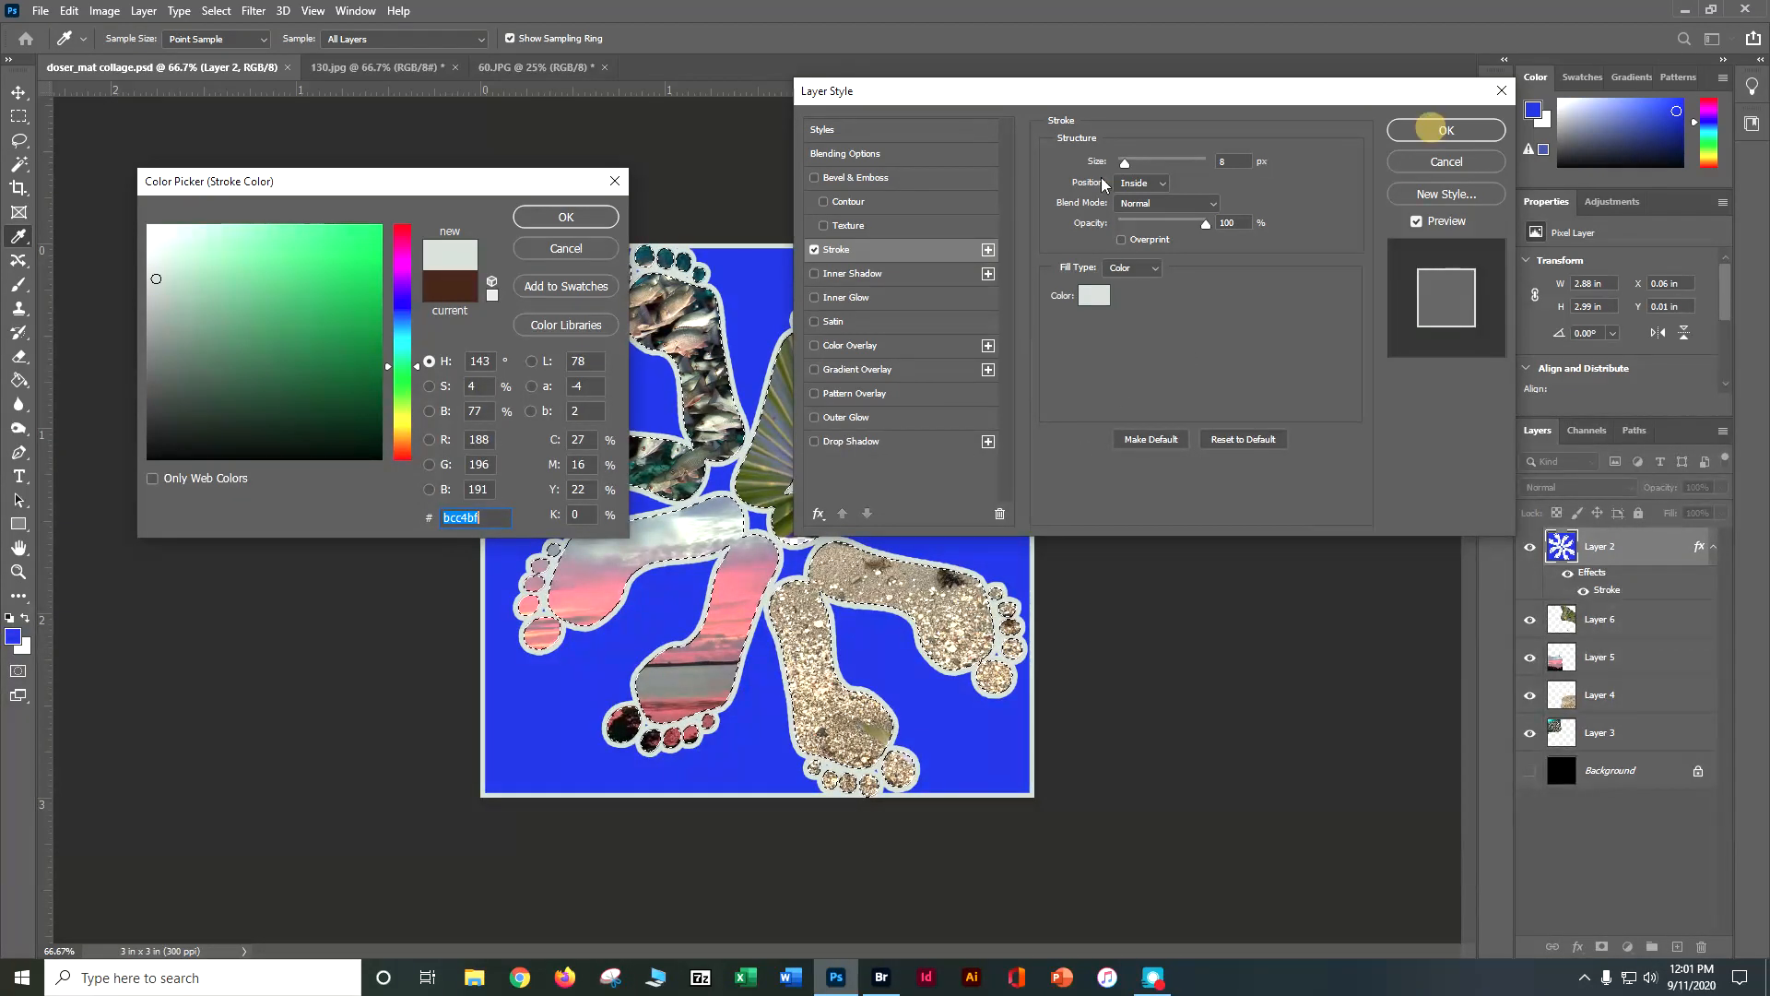
click(558, 229)
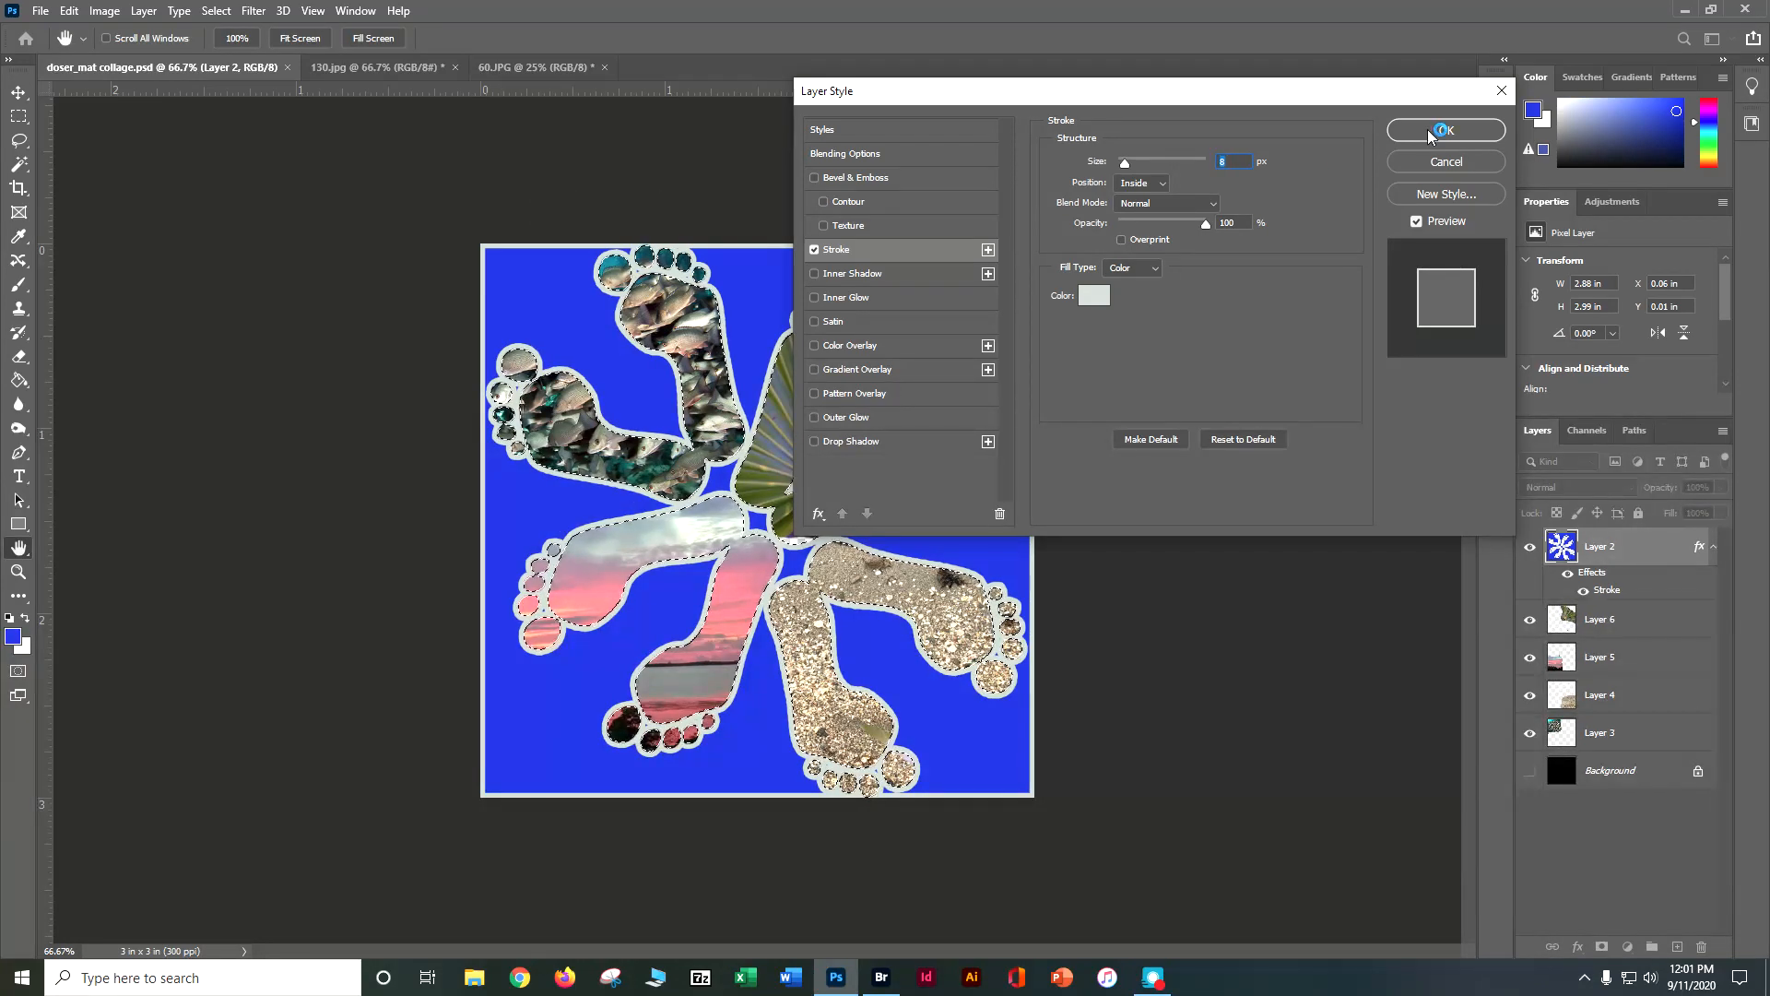
- Try the Outside position for the stroke, settle on Center, and apply the layer style
click(1166, 180)
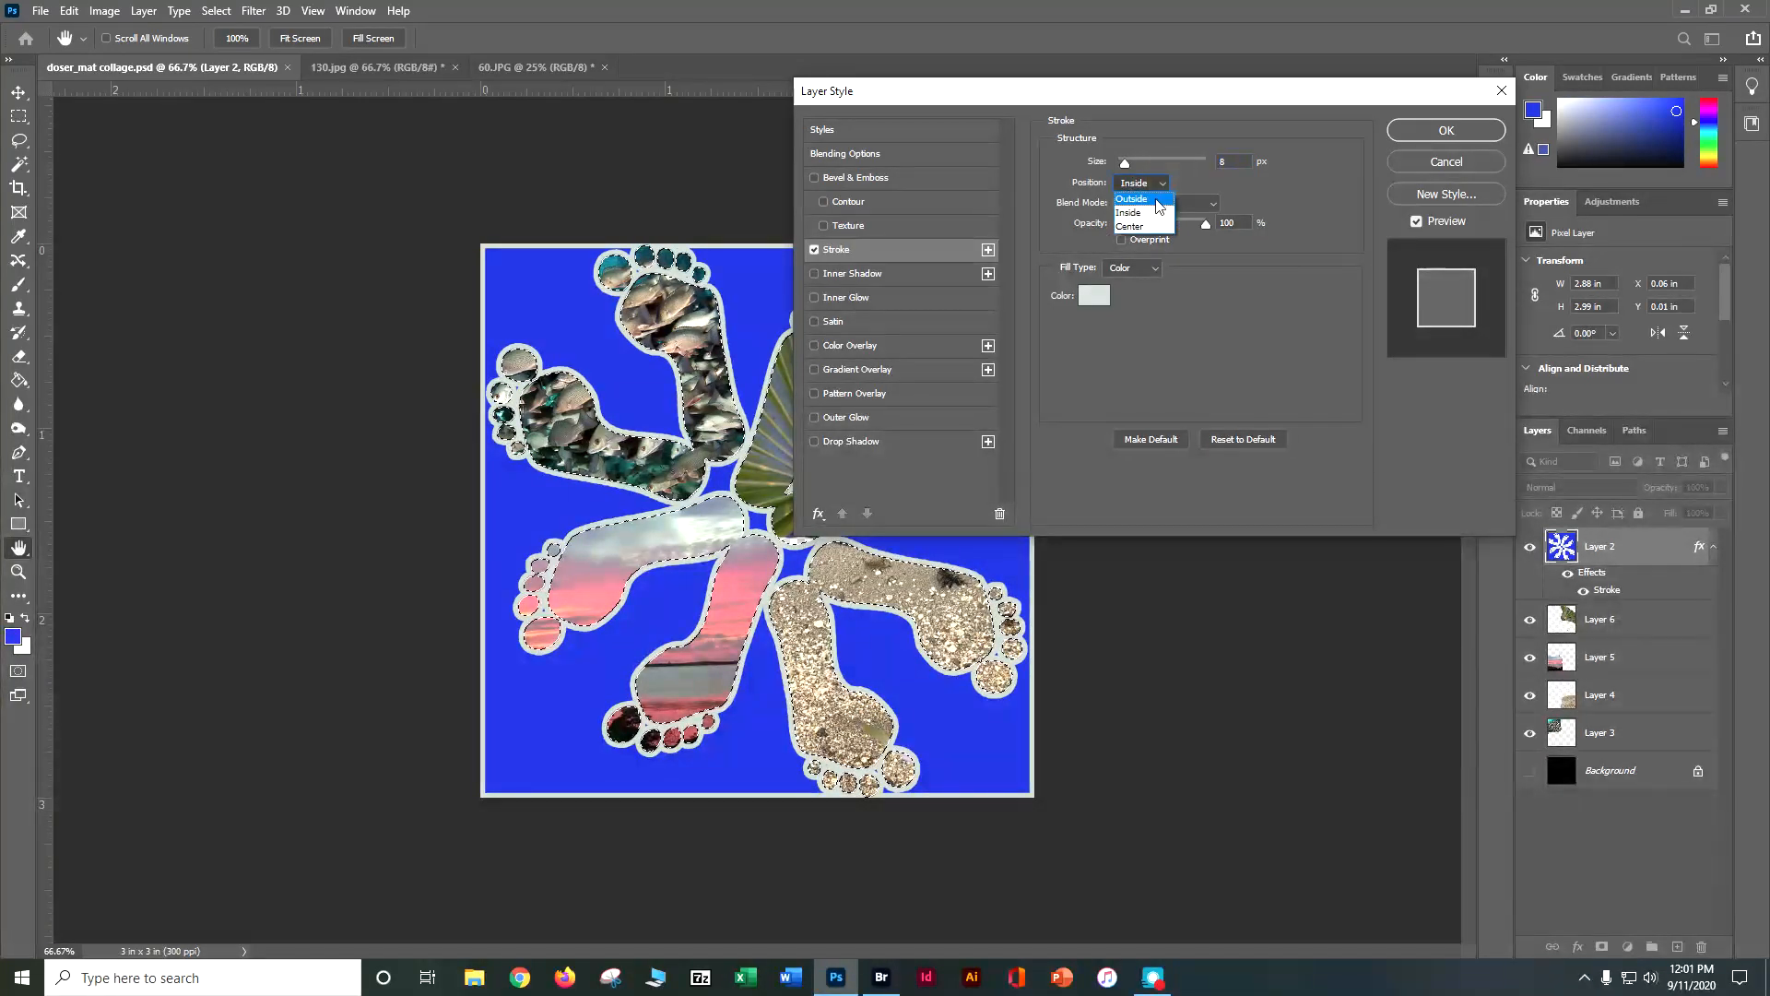
click(1158, 199)
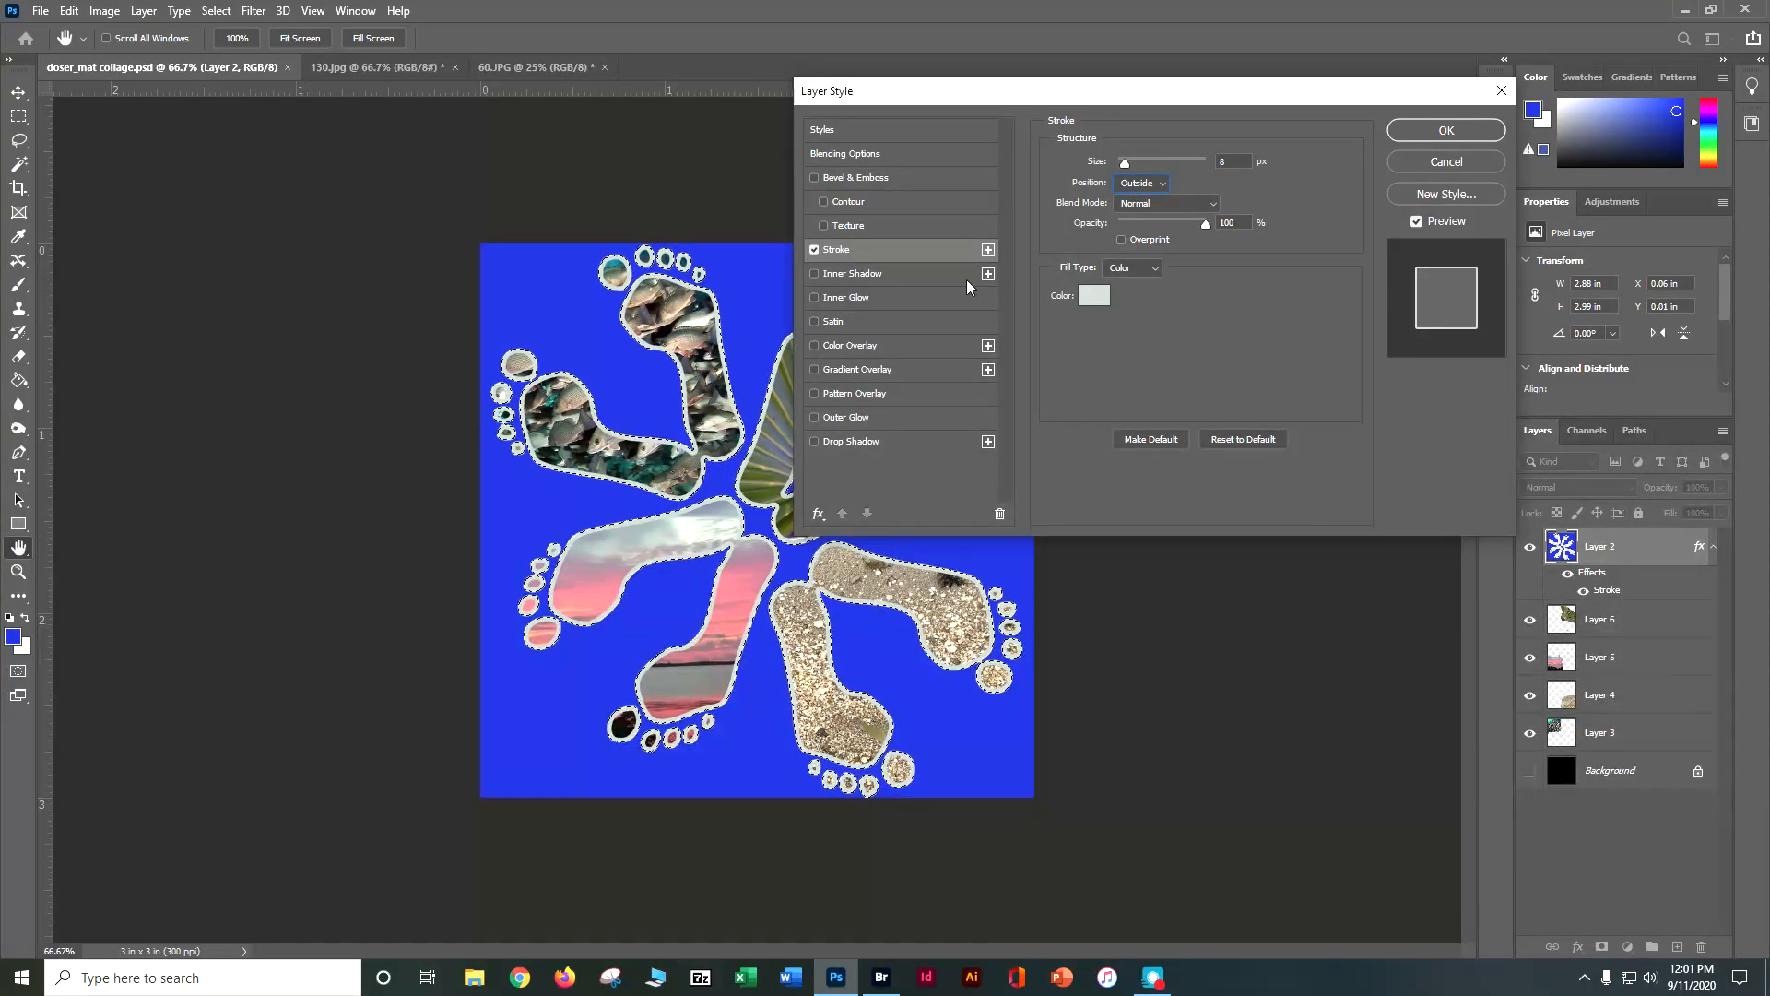
click(1158, 184)
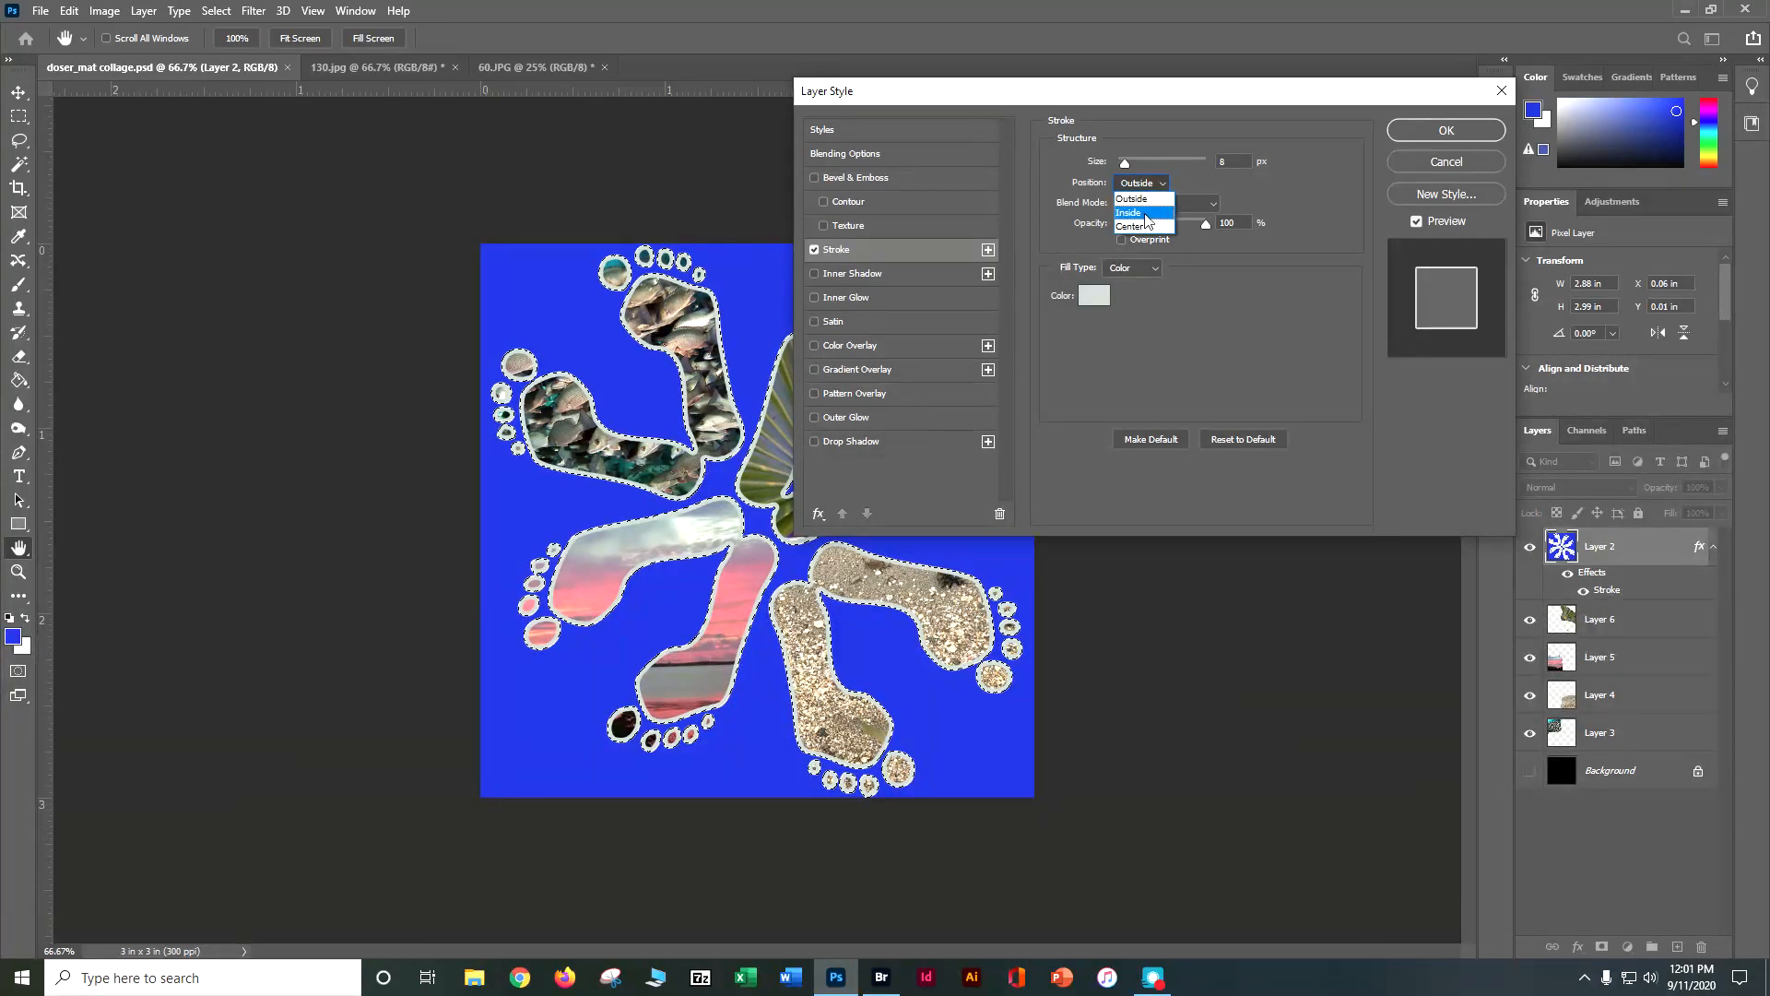
click(1144, 226)
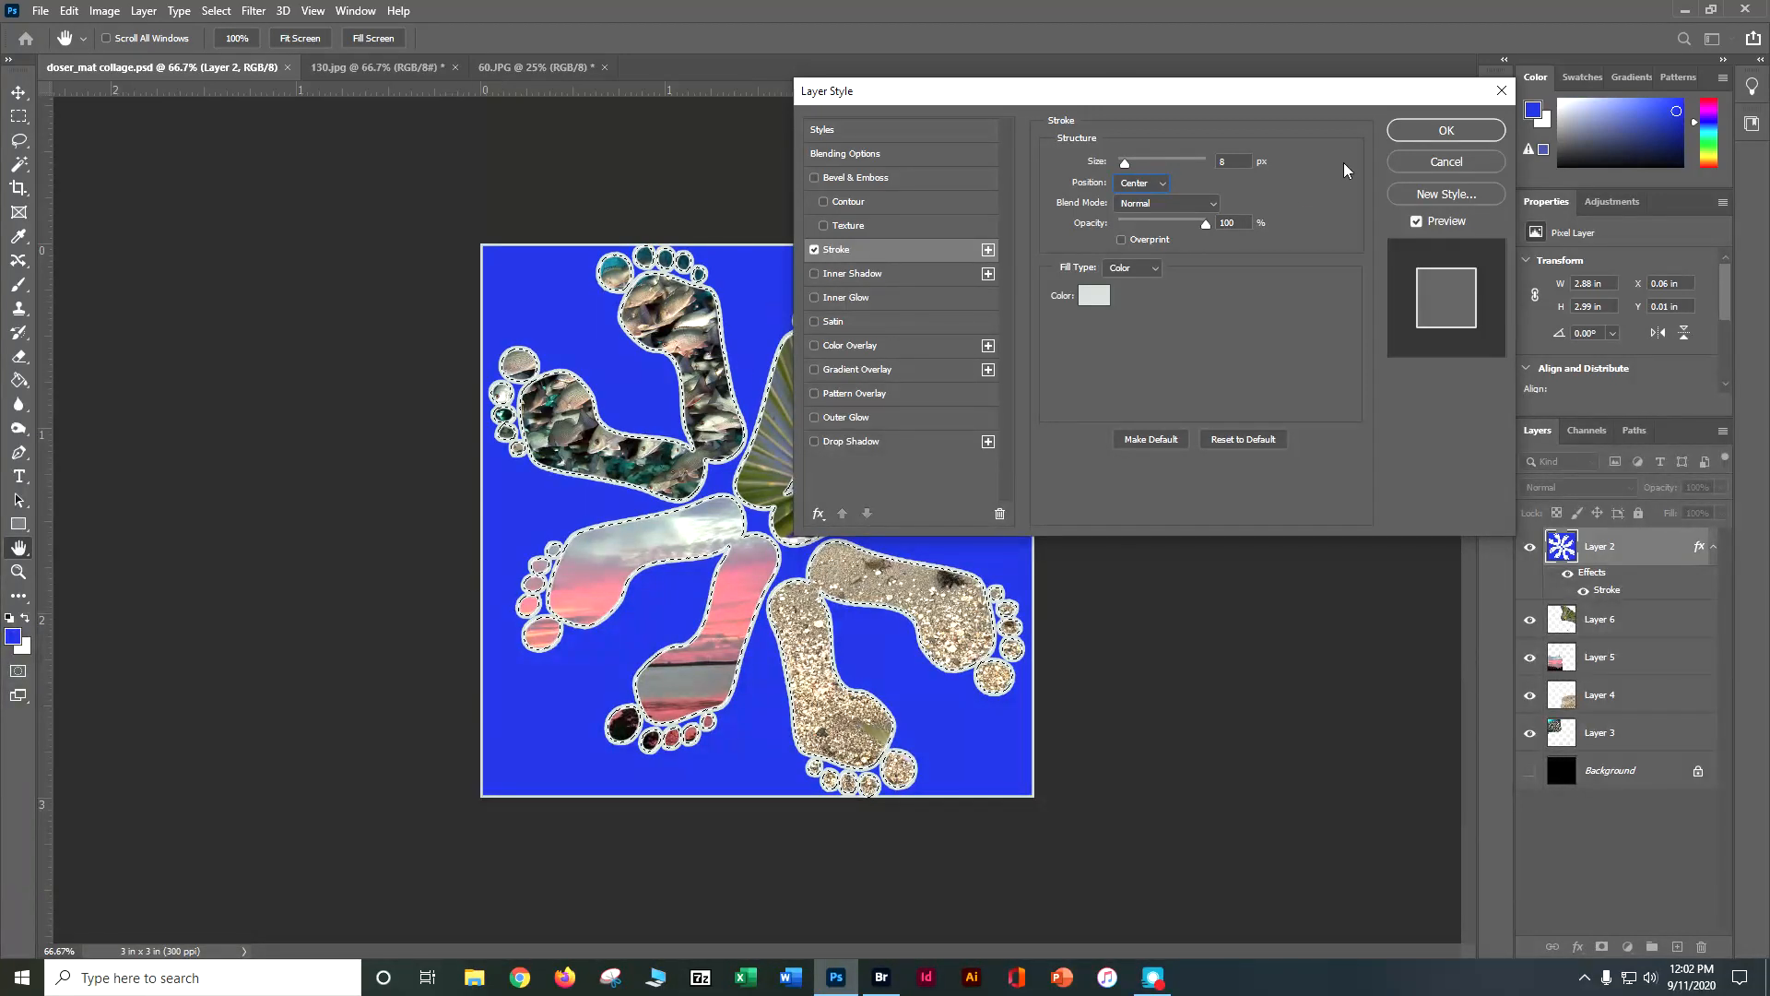
click(1411, 131)
key(w)
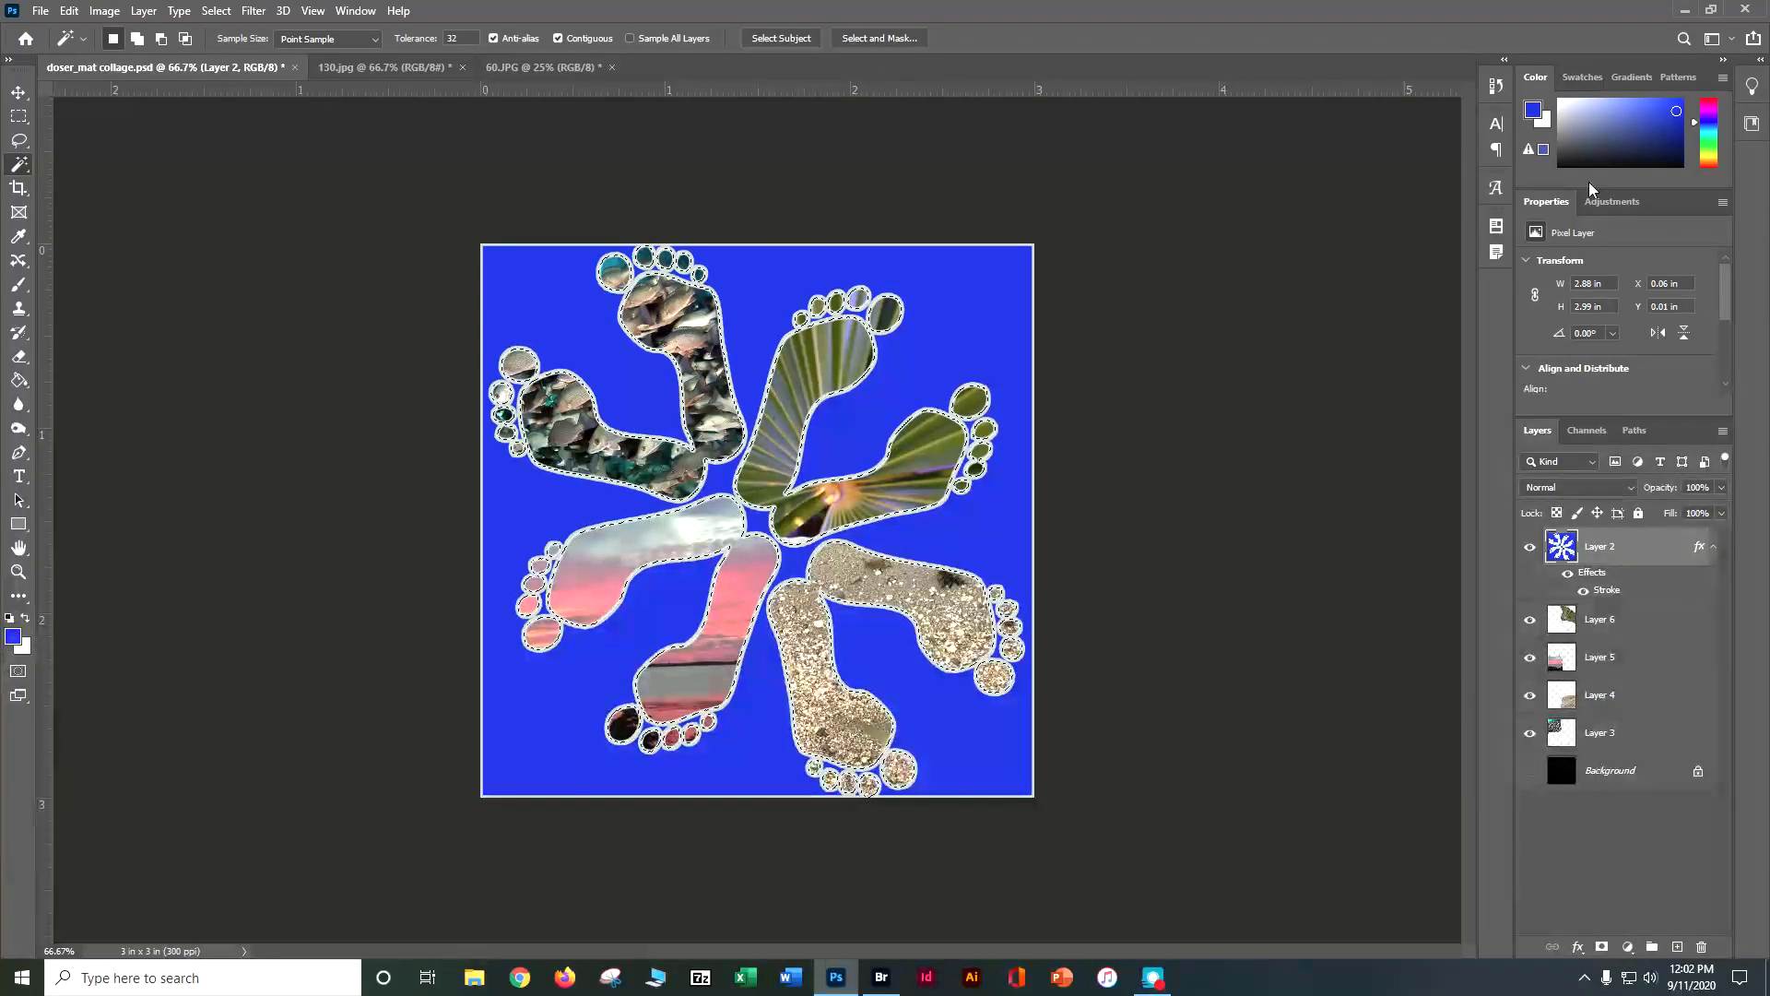
- Duplicate the collage image, replacing "copy" with "flat" at the end of the duplicate's name
click(104, 10)
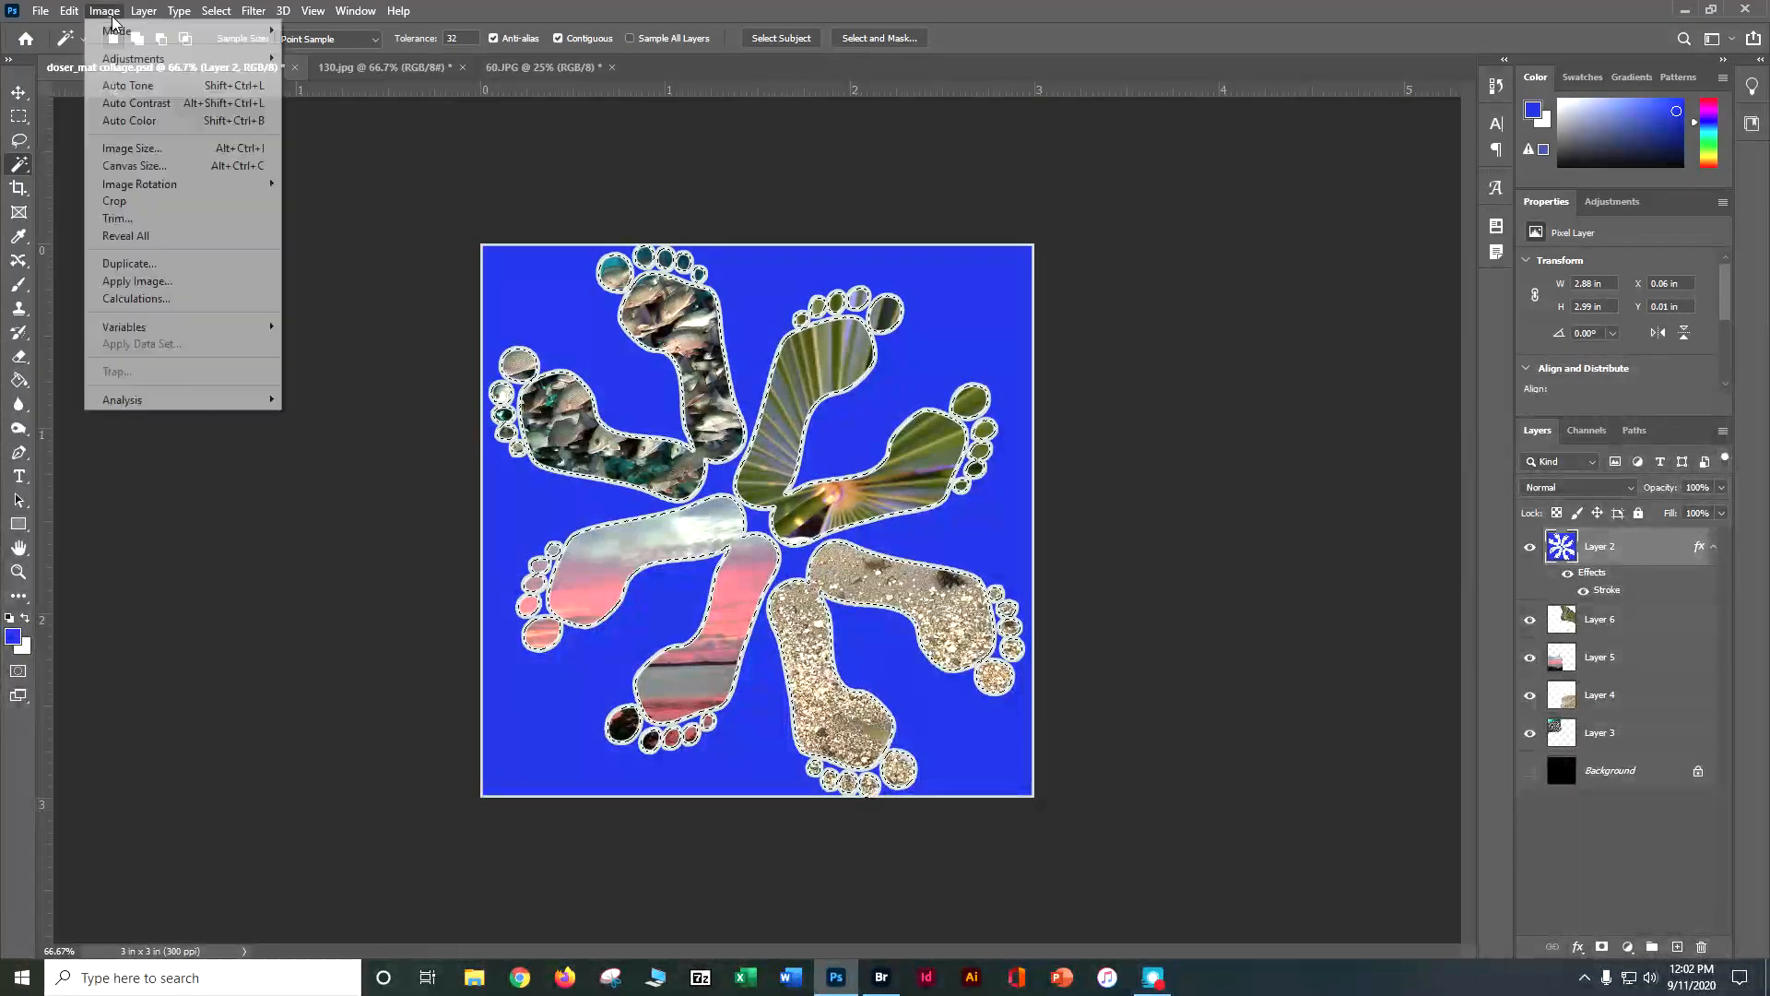
click(127, 263)
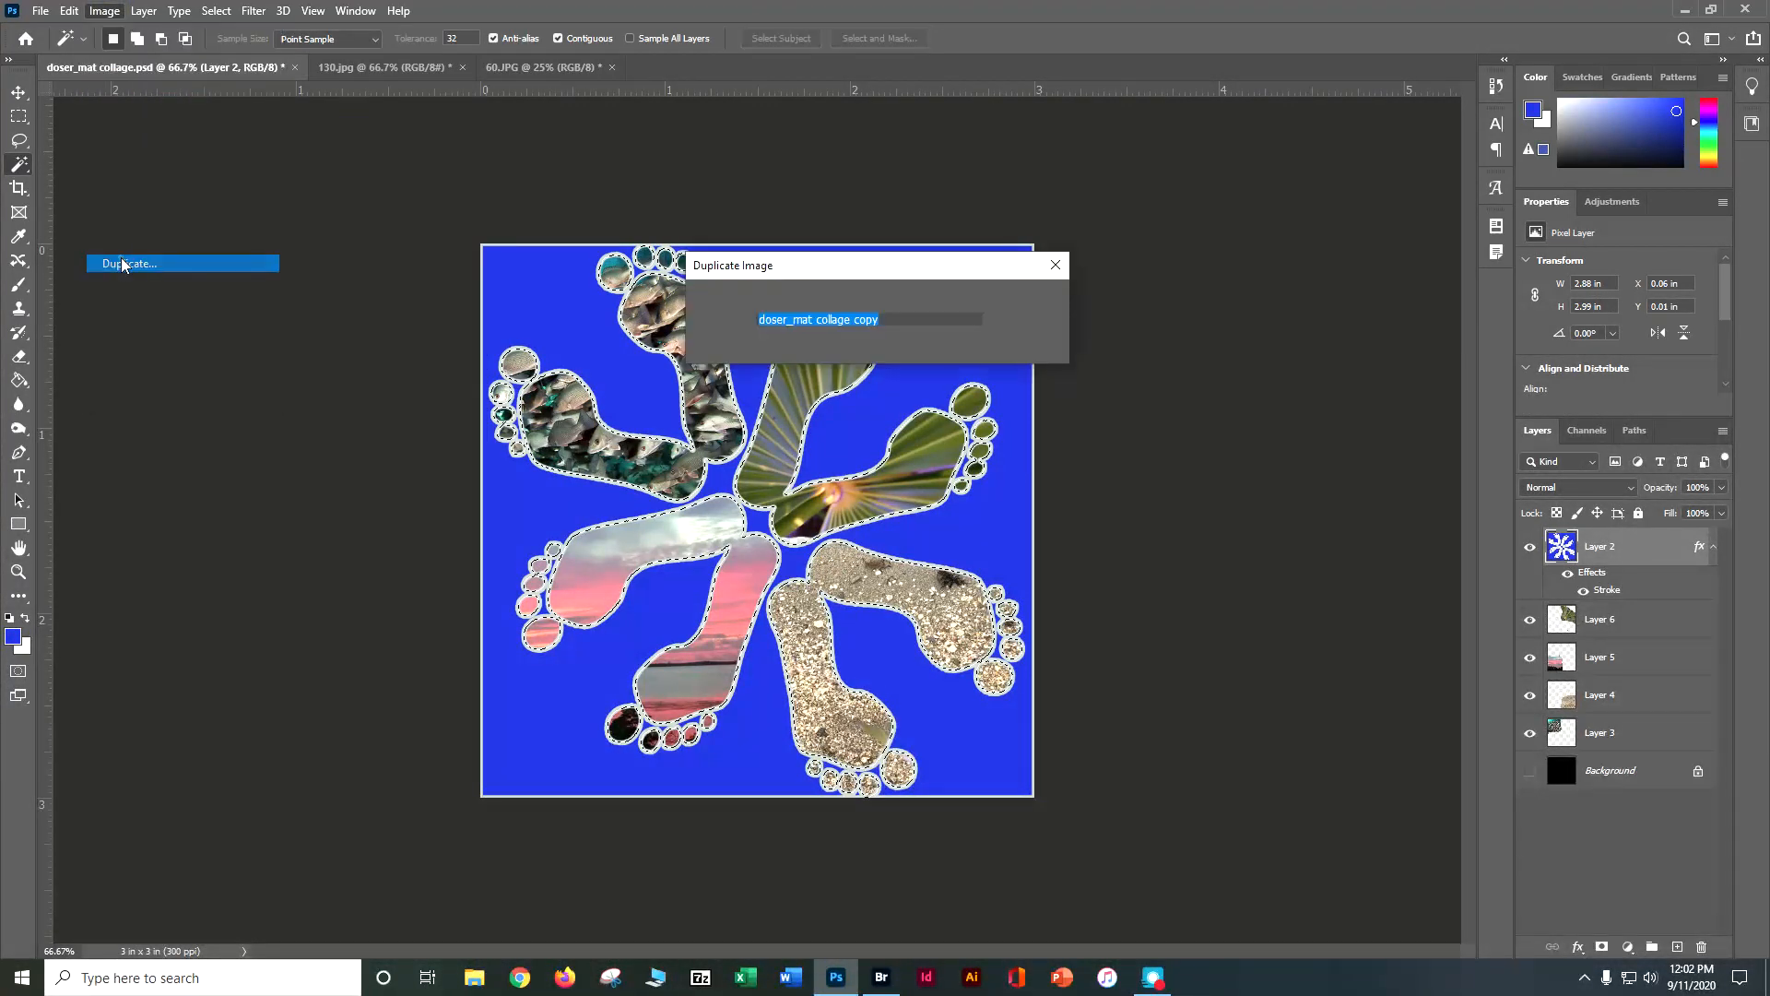
double_click(867, 320)
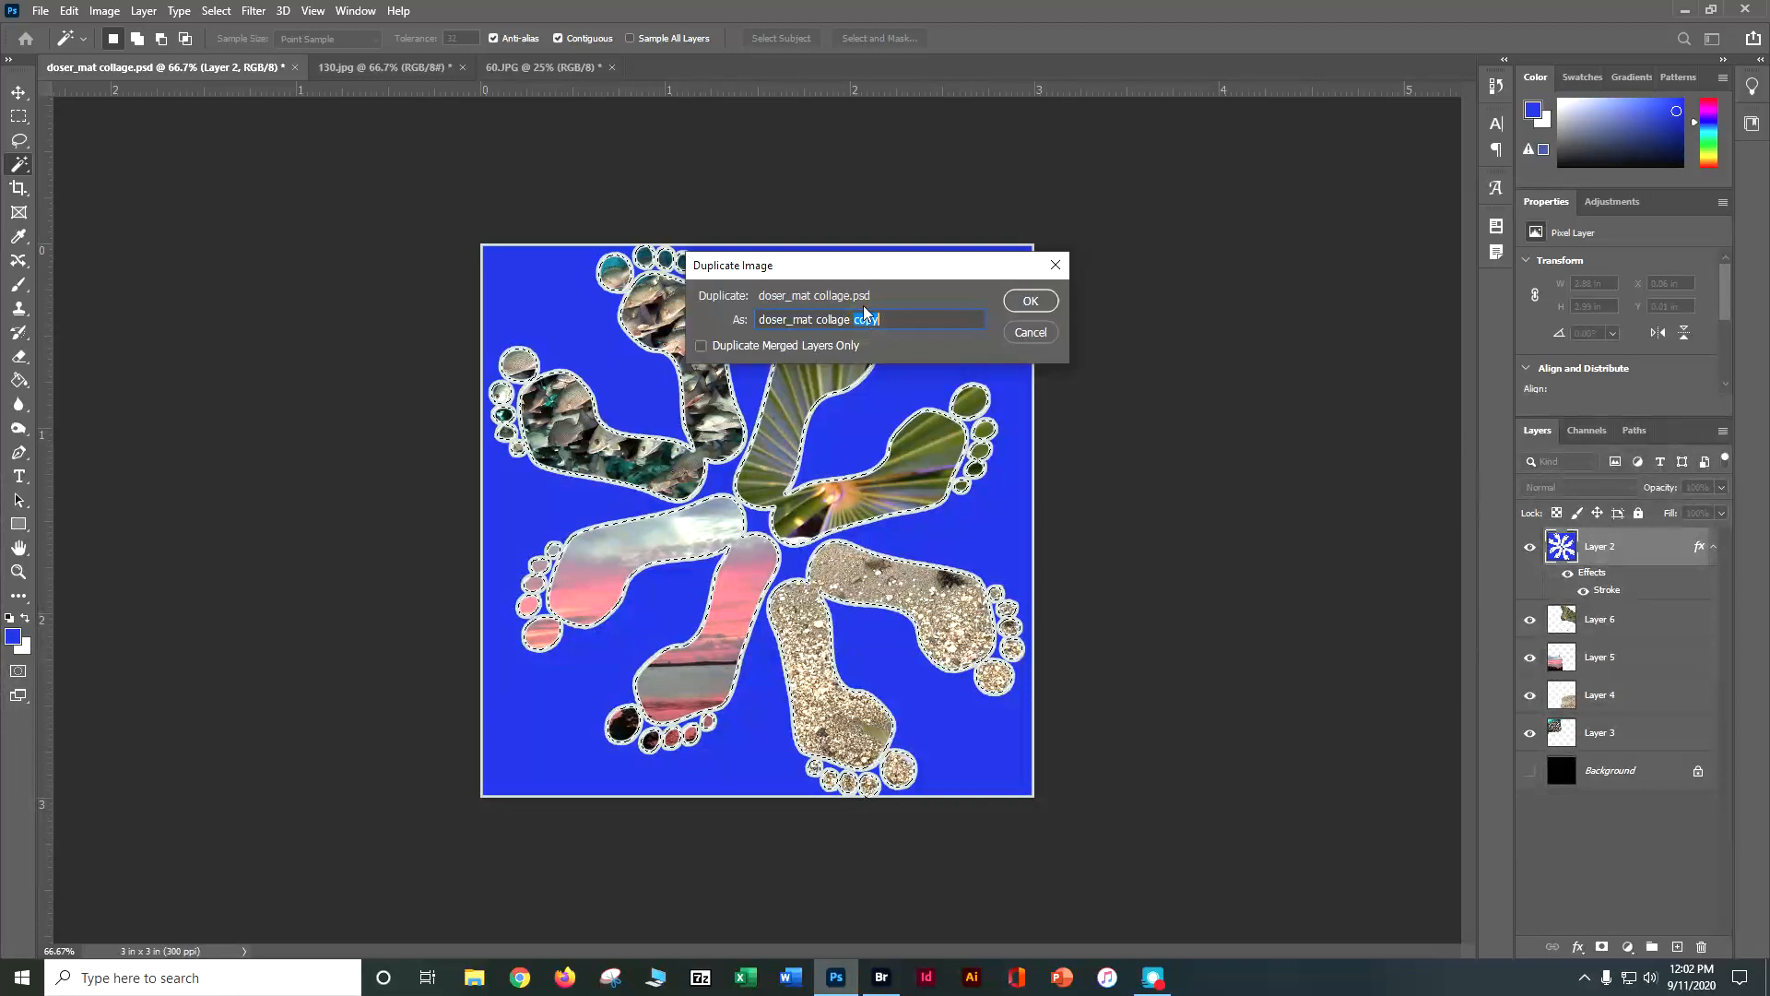
text(flat)
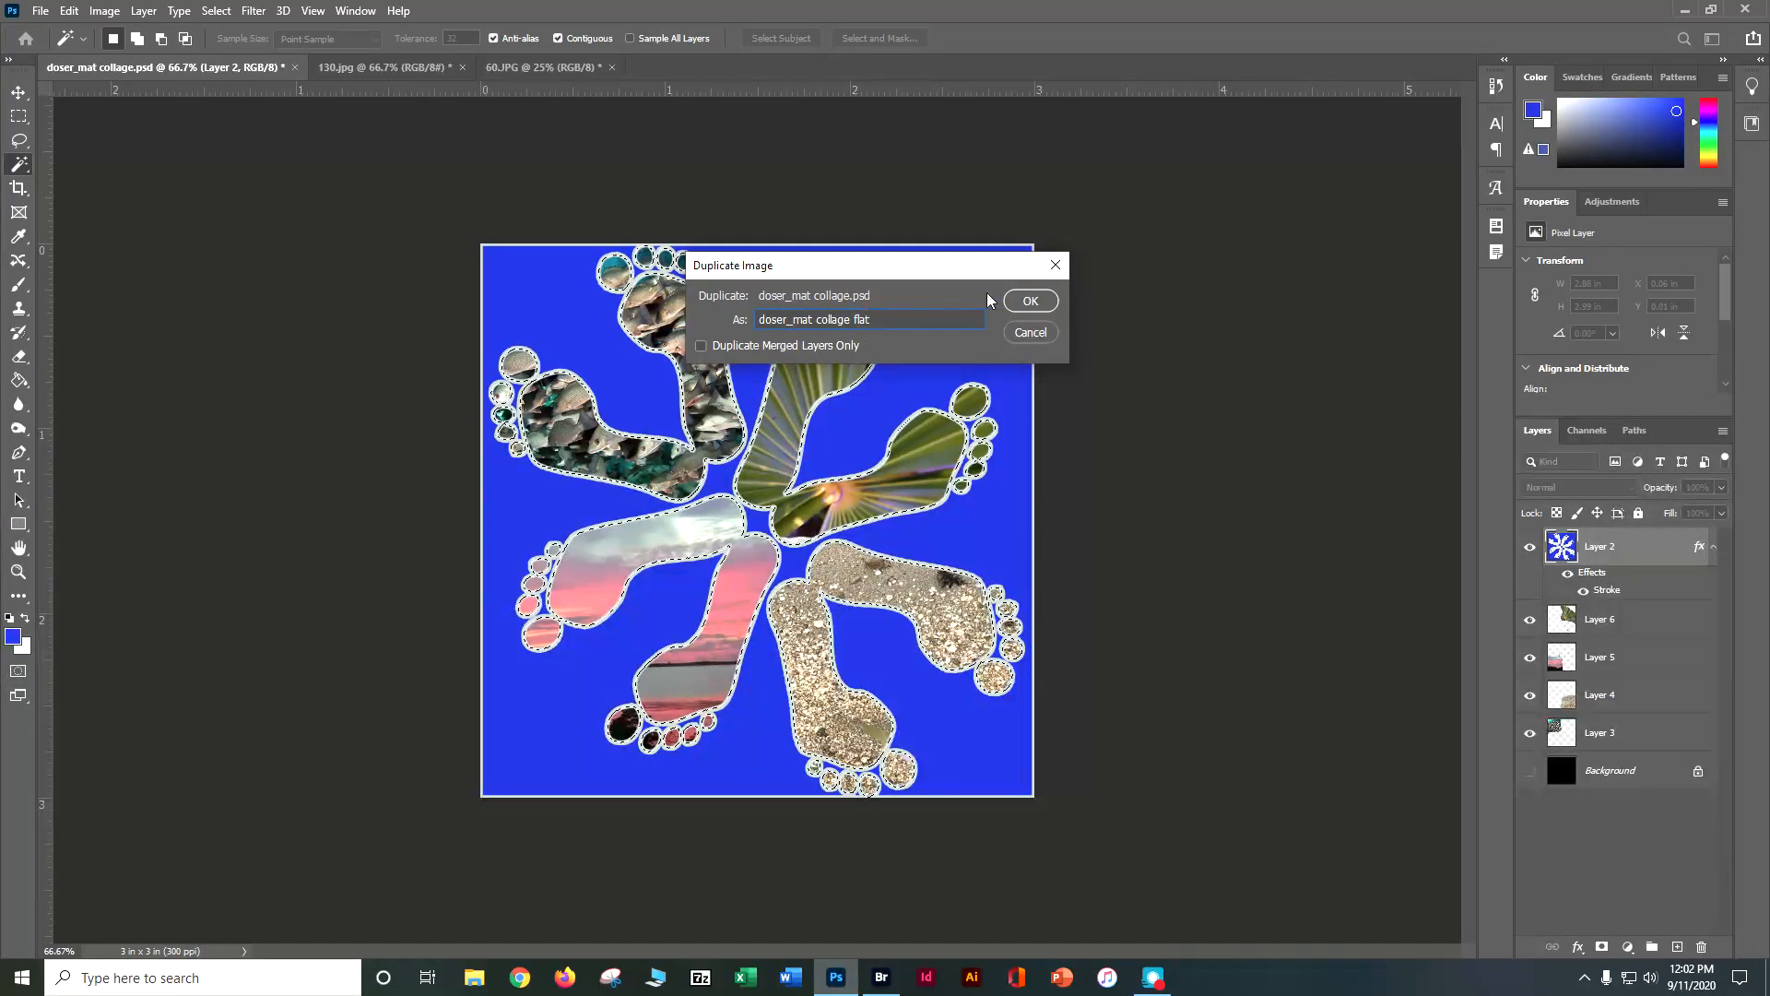
click(1030, 302)
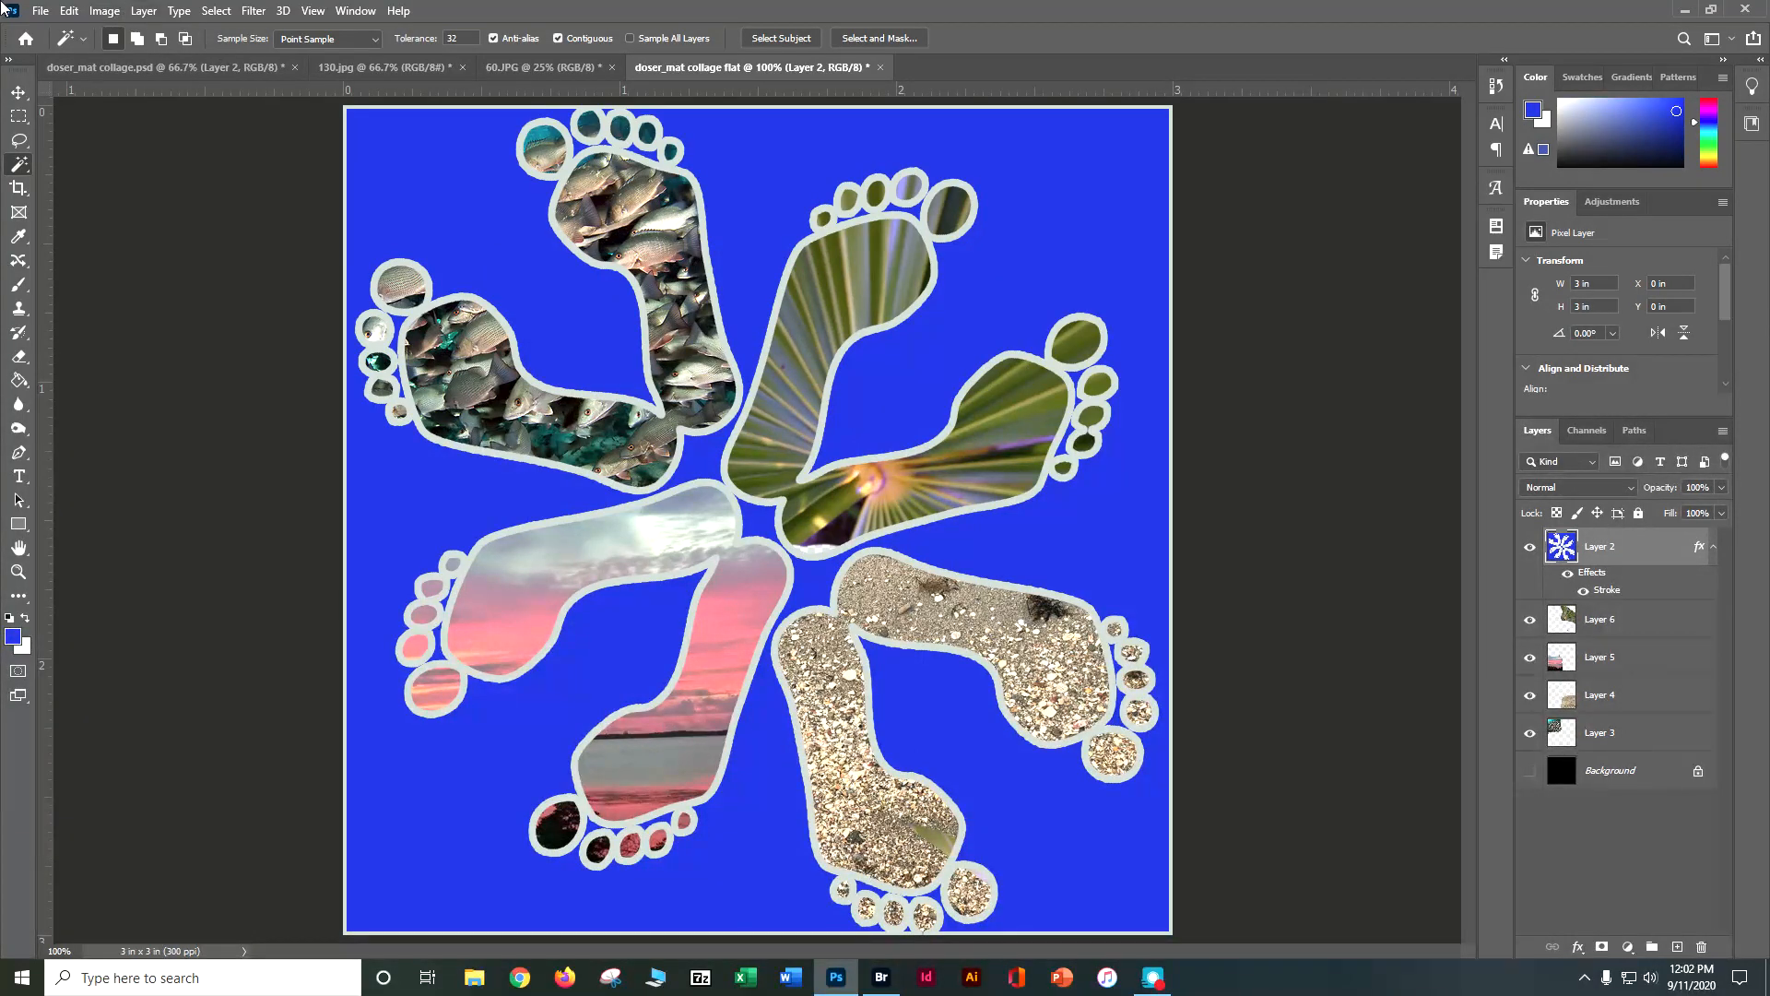
- Flatten the duplicate image into a single layer, discarding the hidden layers
click(143, 11)
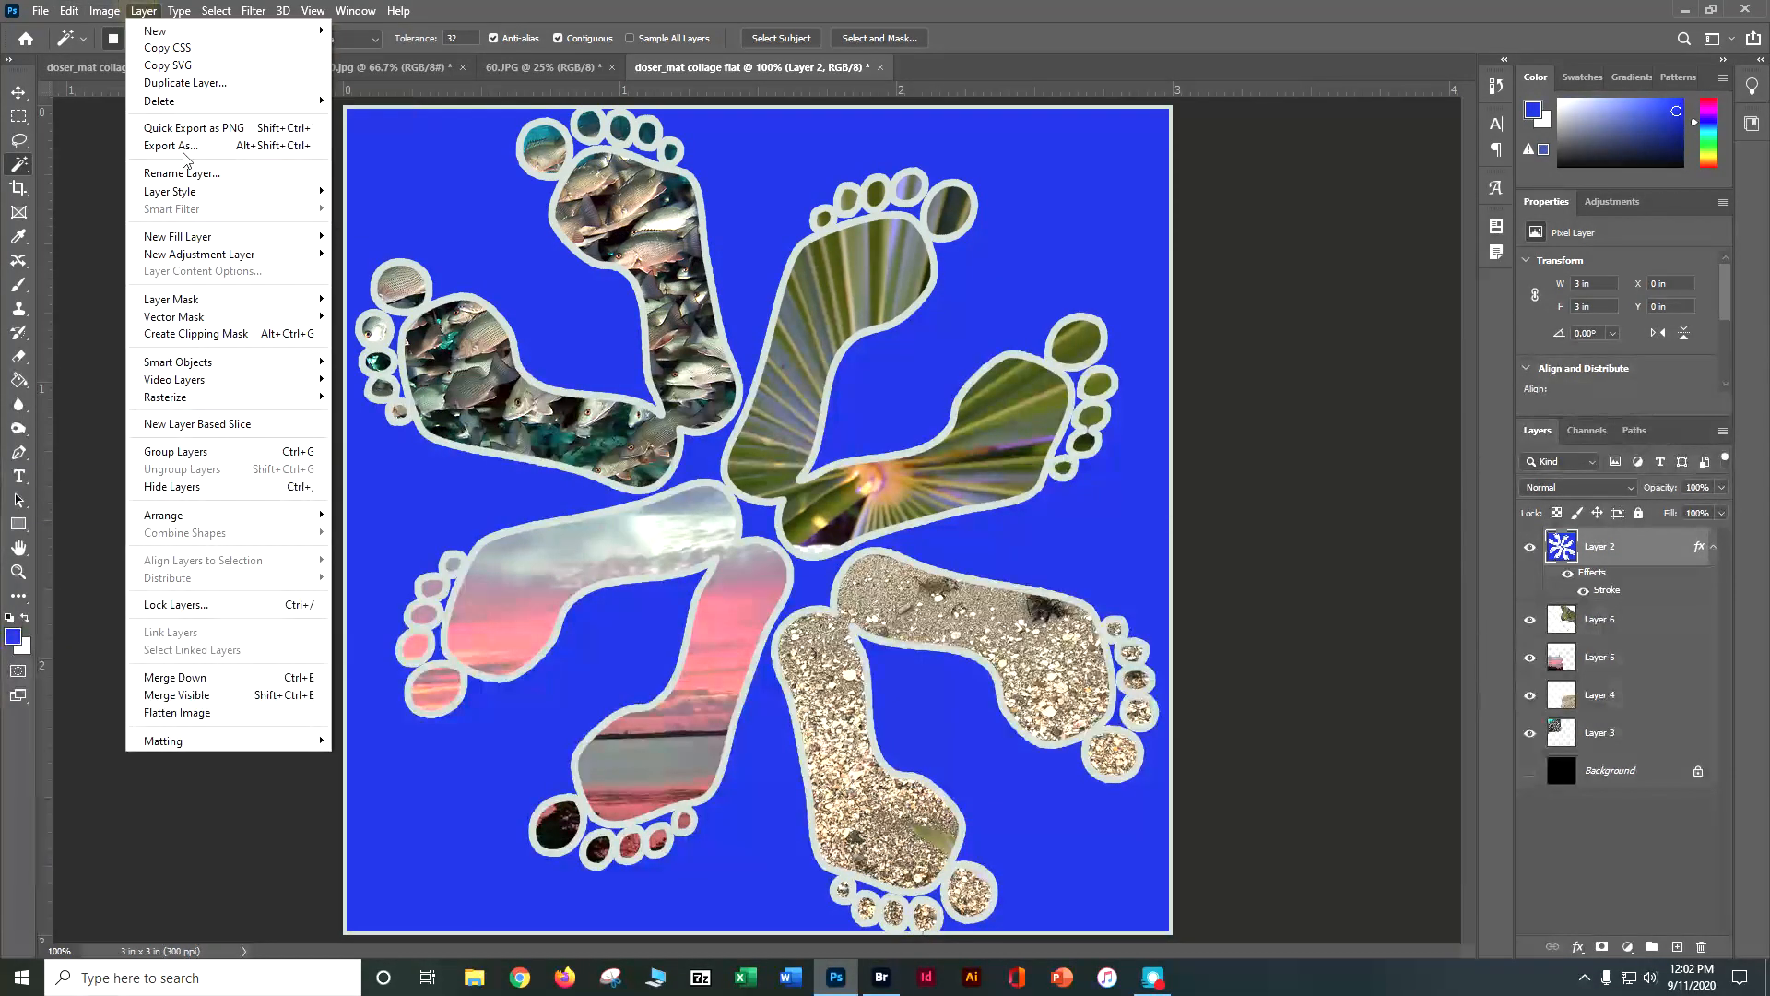
click(230, 706)
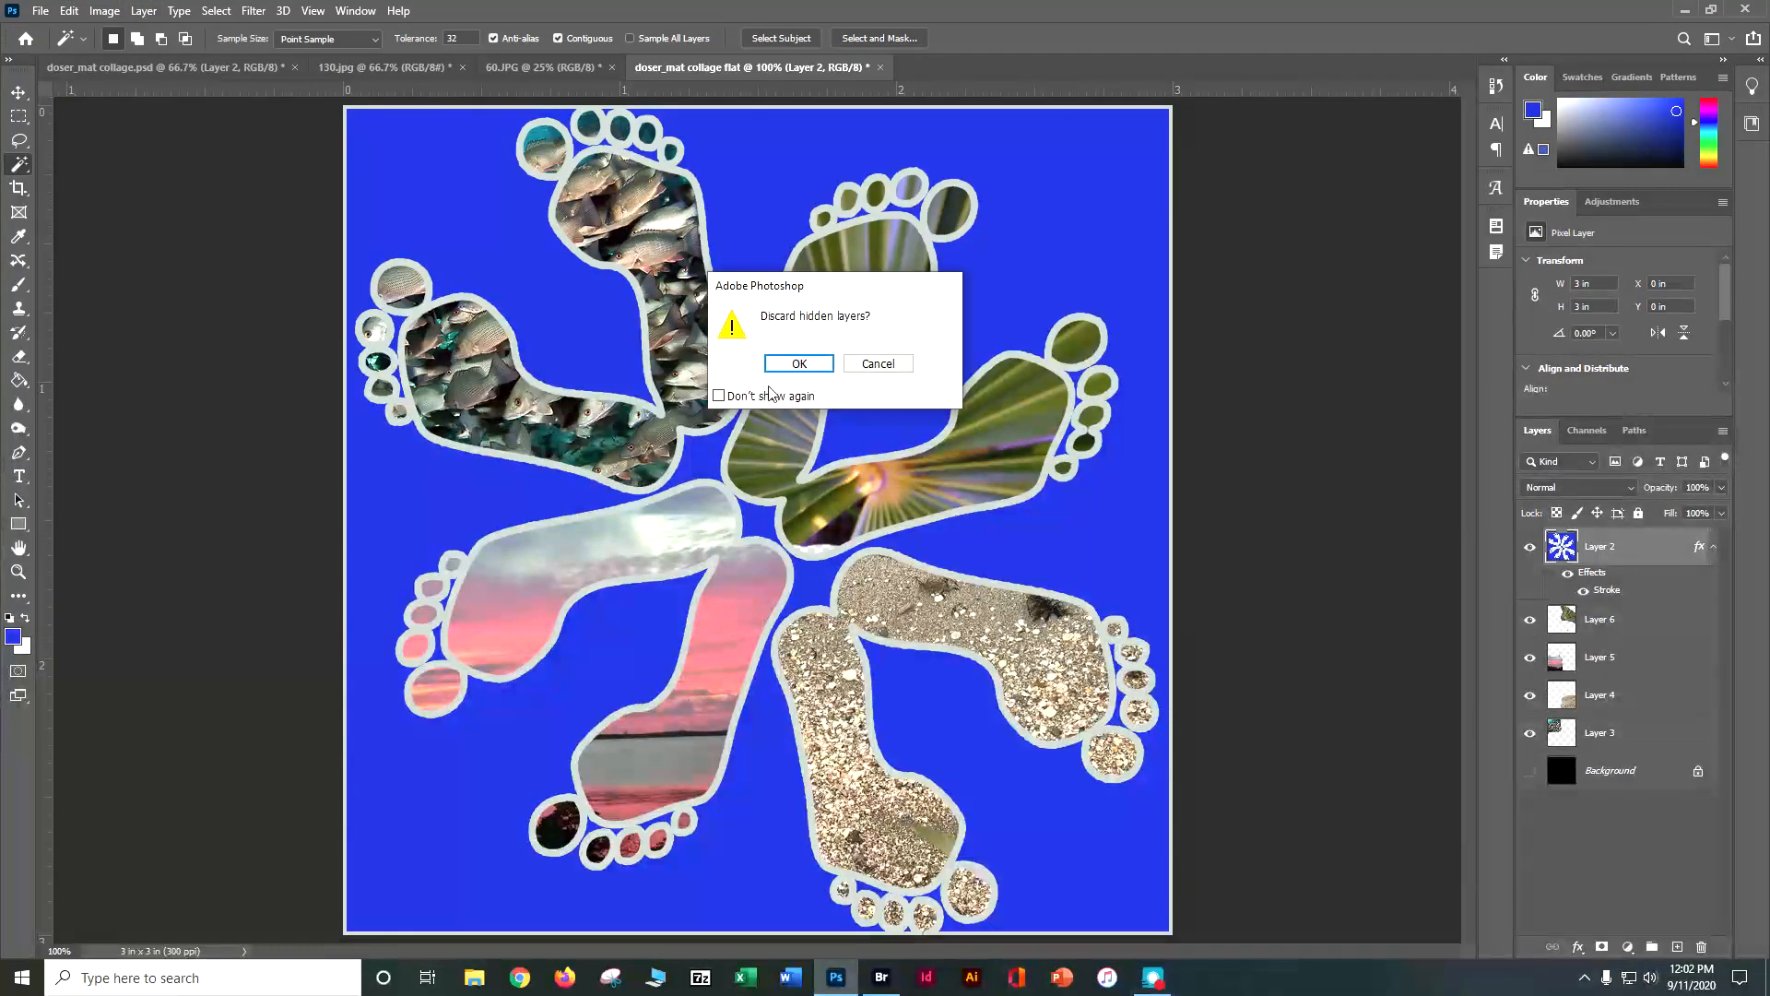
click(796, 364)
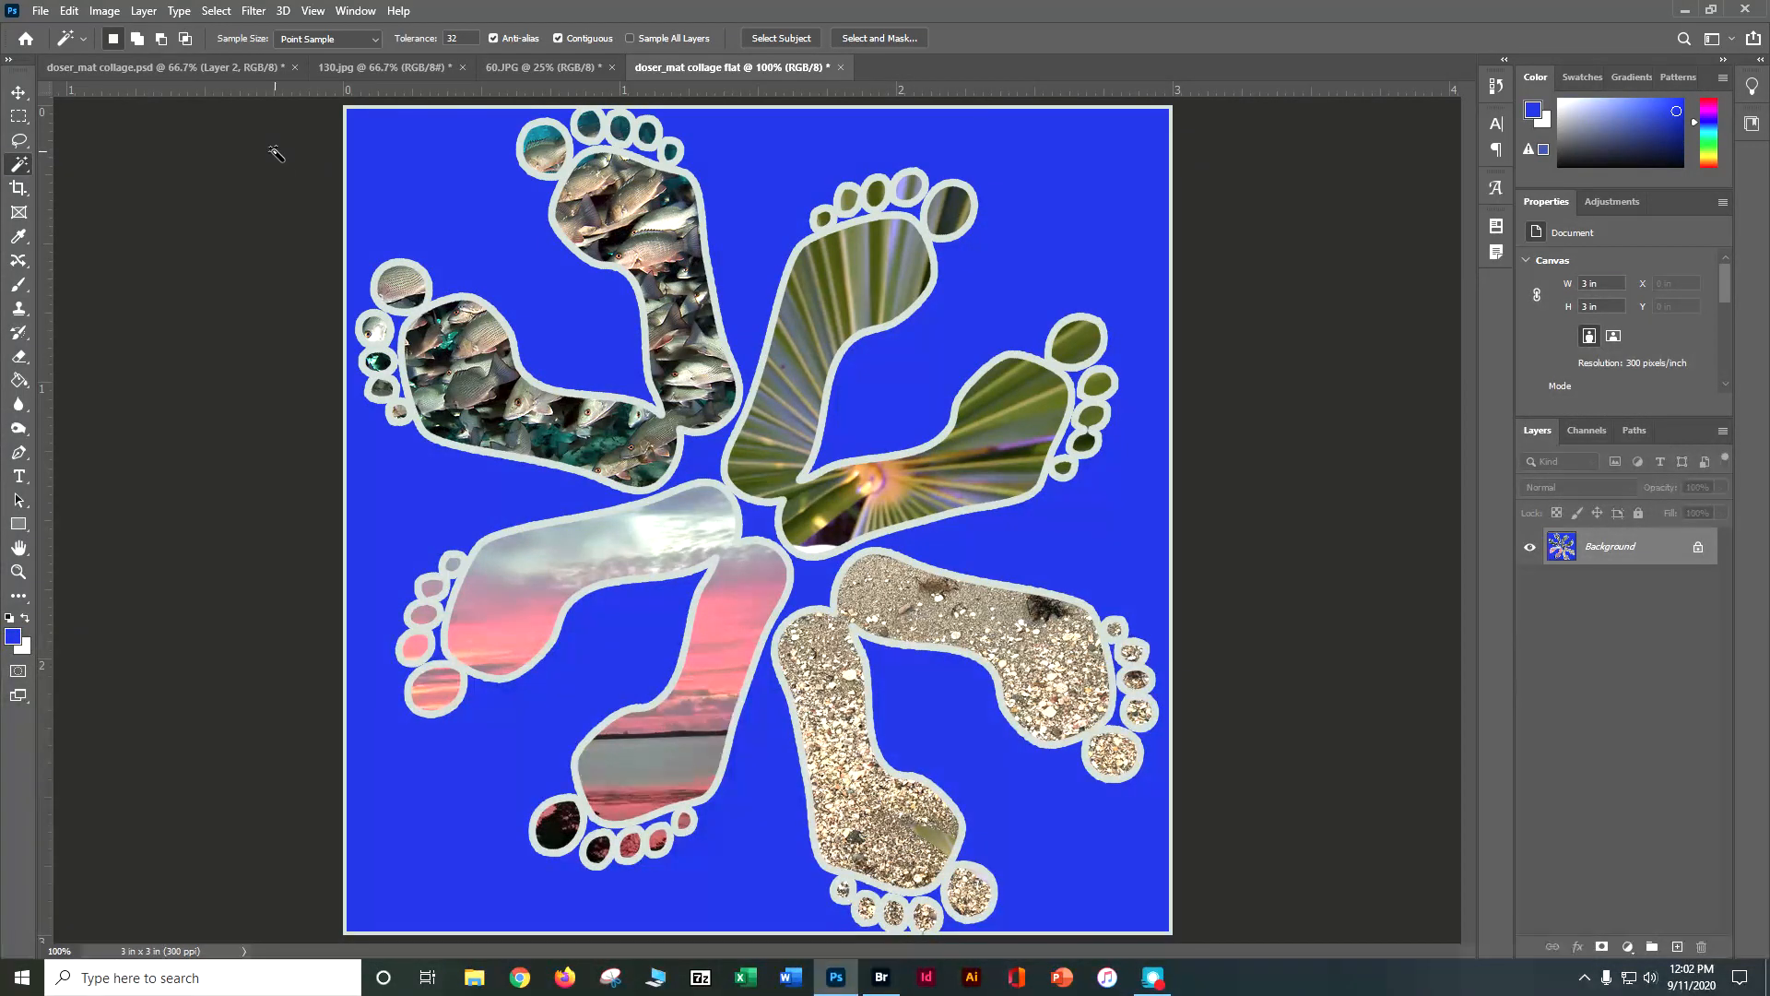
- Save the flattened collage as a Photoshop file in the PS Photo Collages folder
key(ctrl+shift+s)
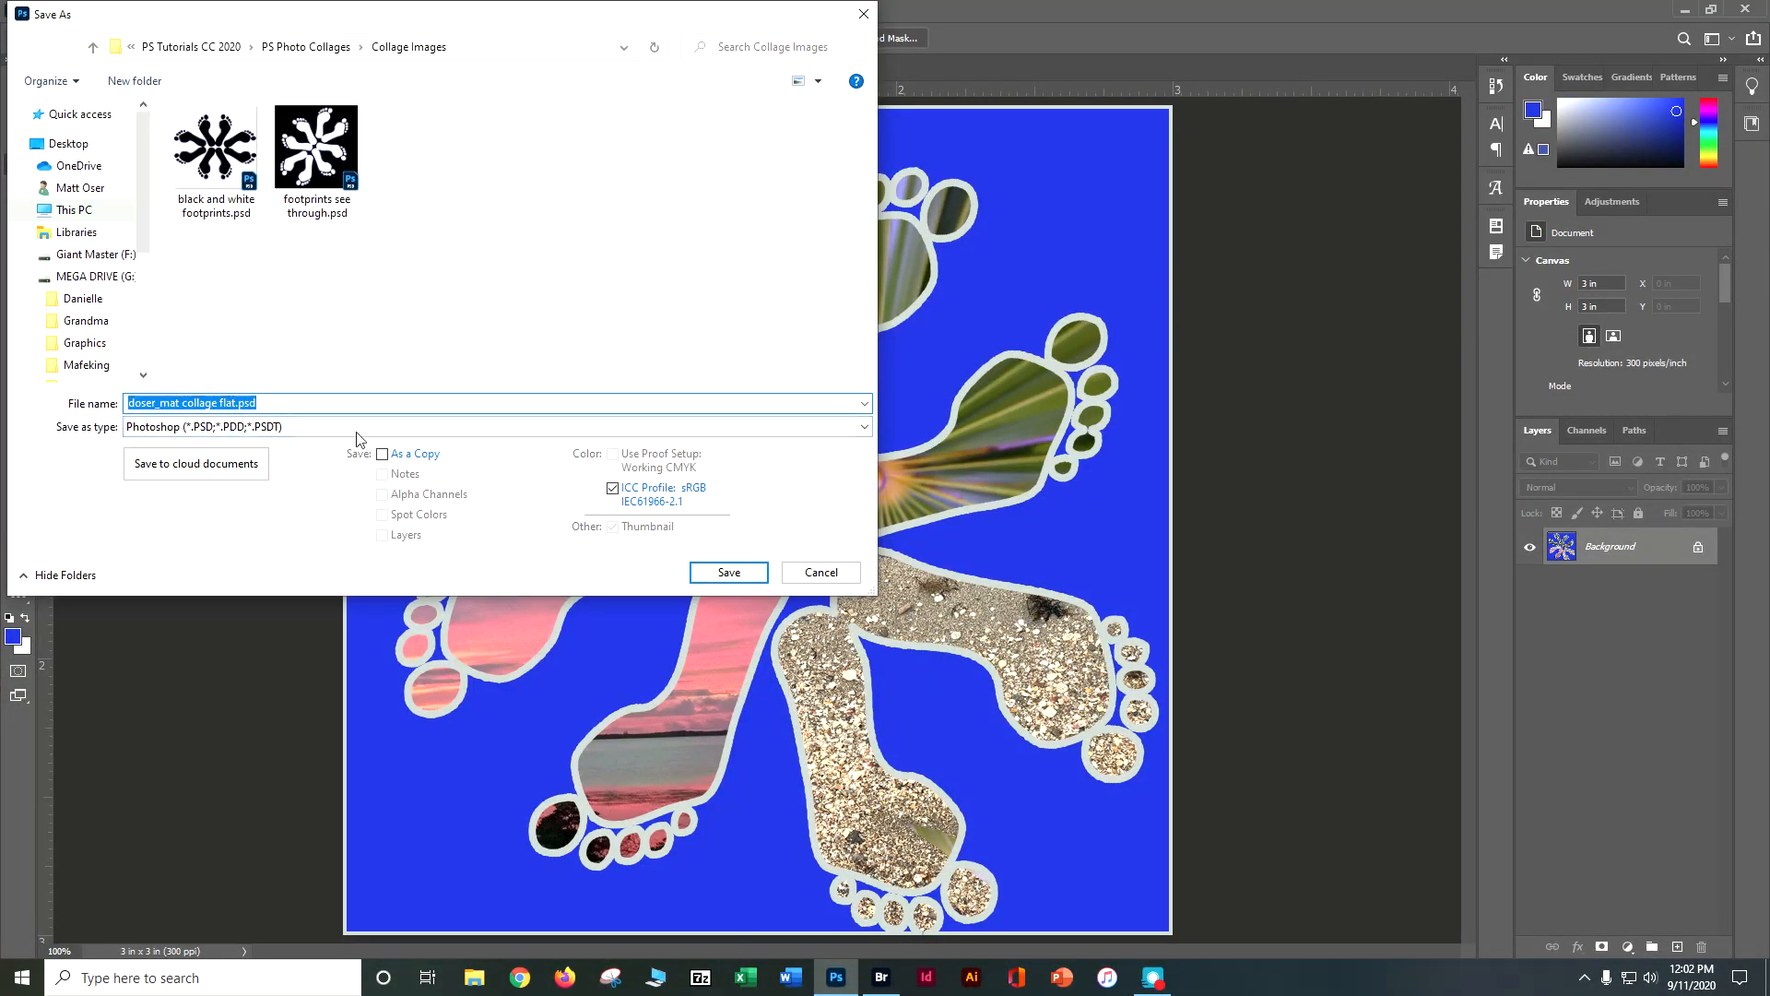
click(324, 50)
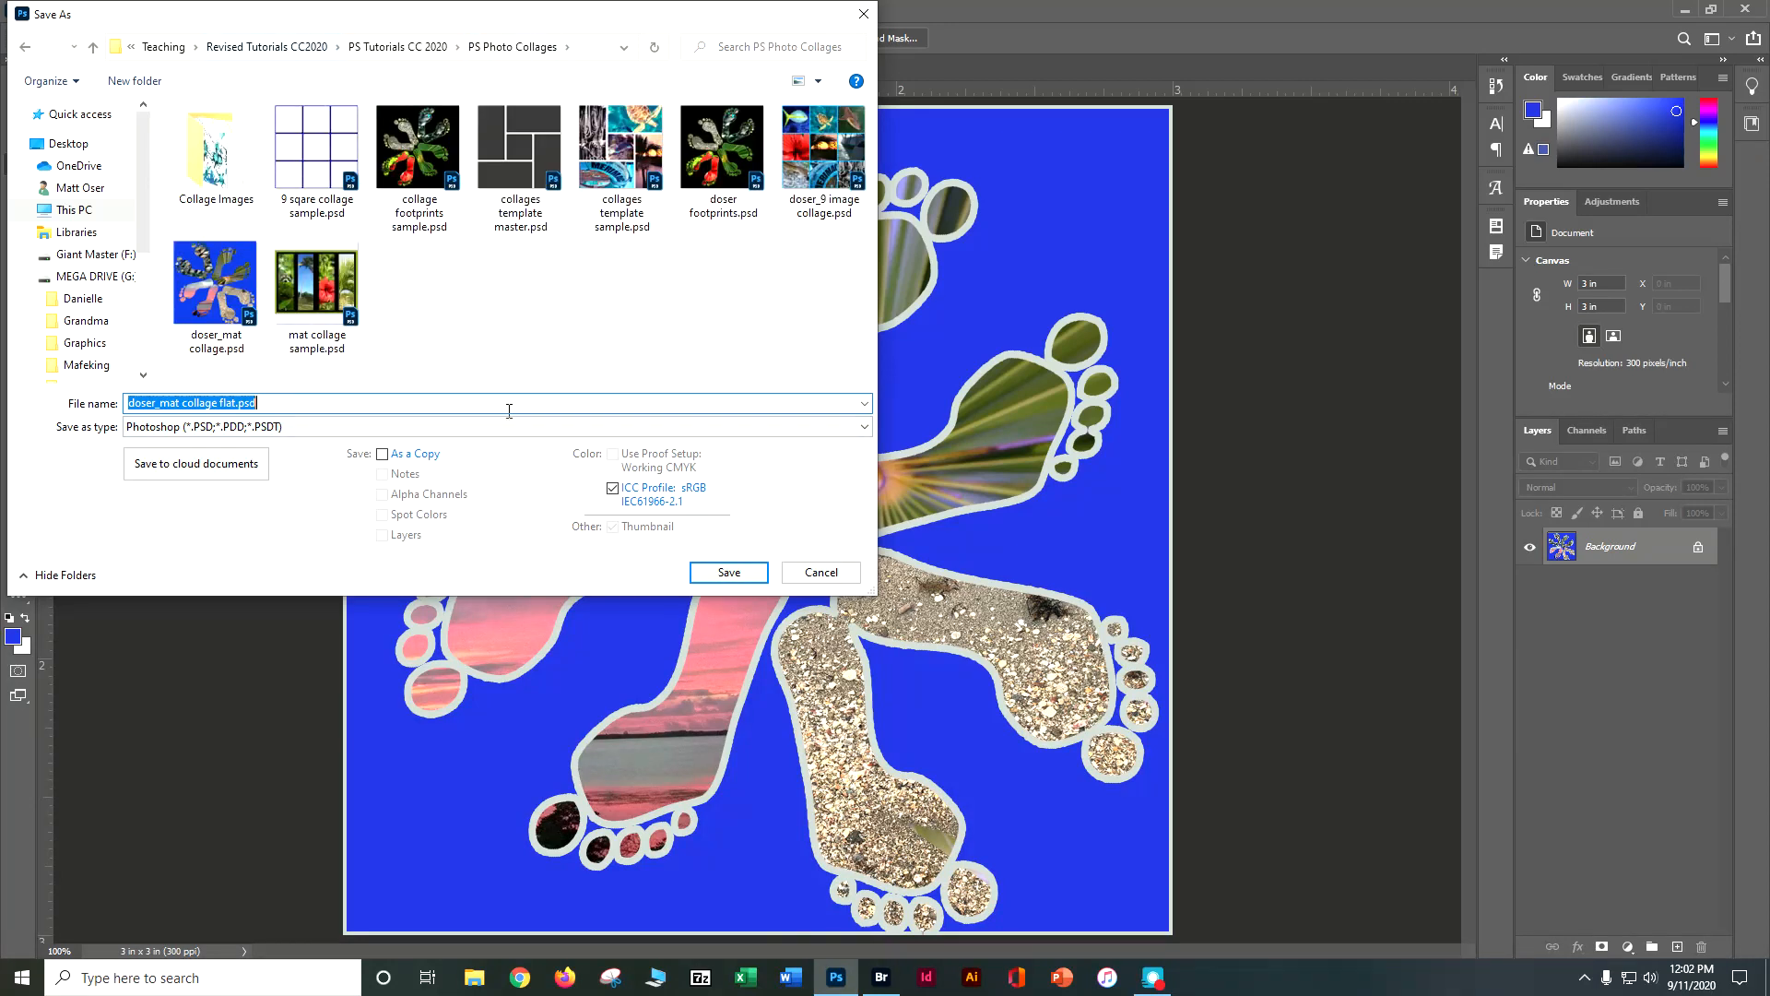
click(728, 572)
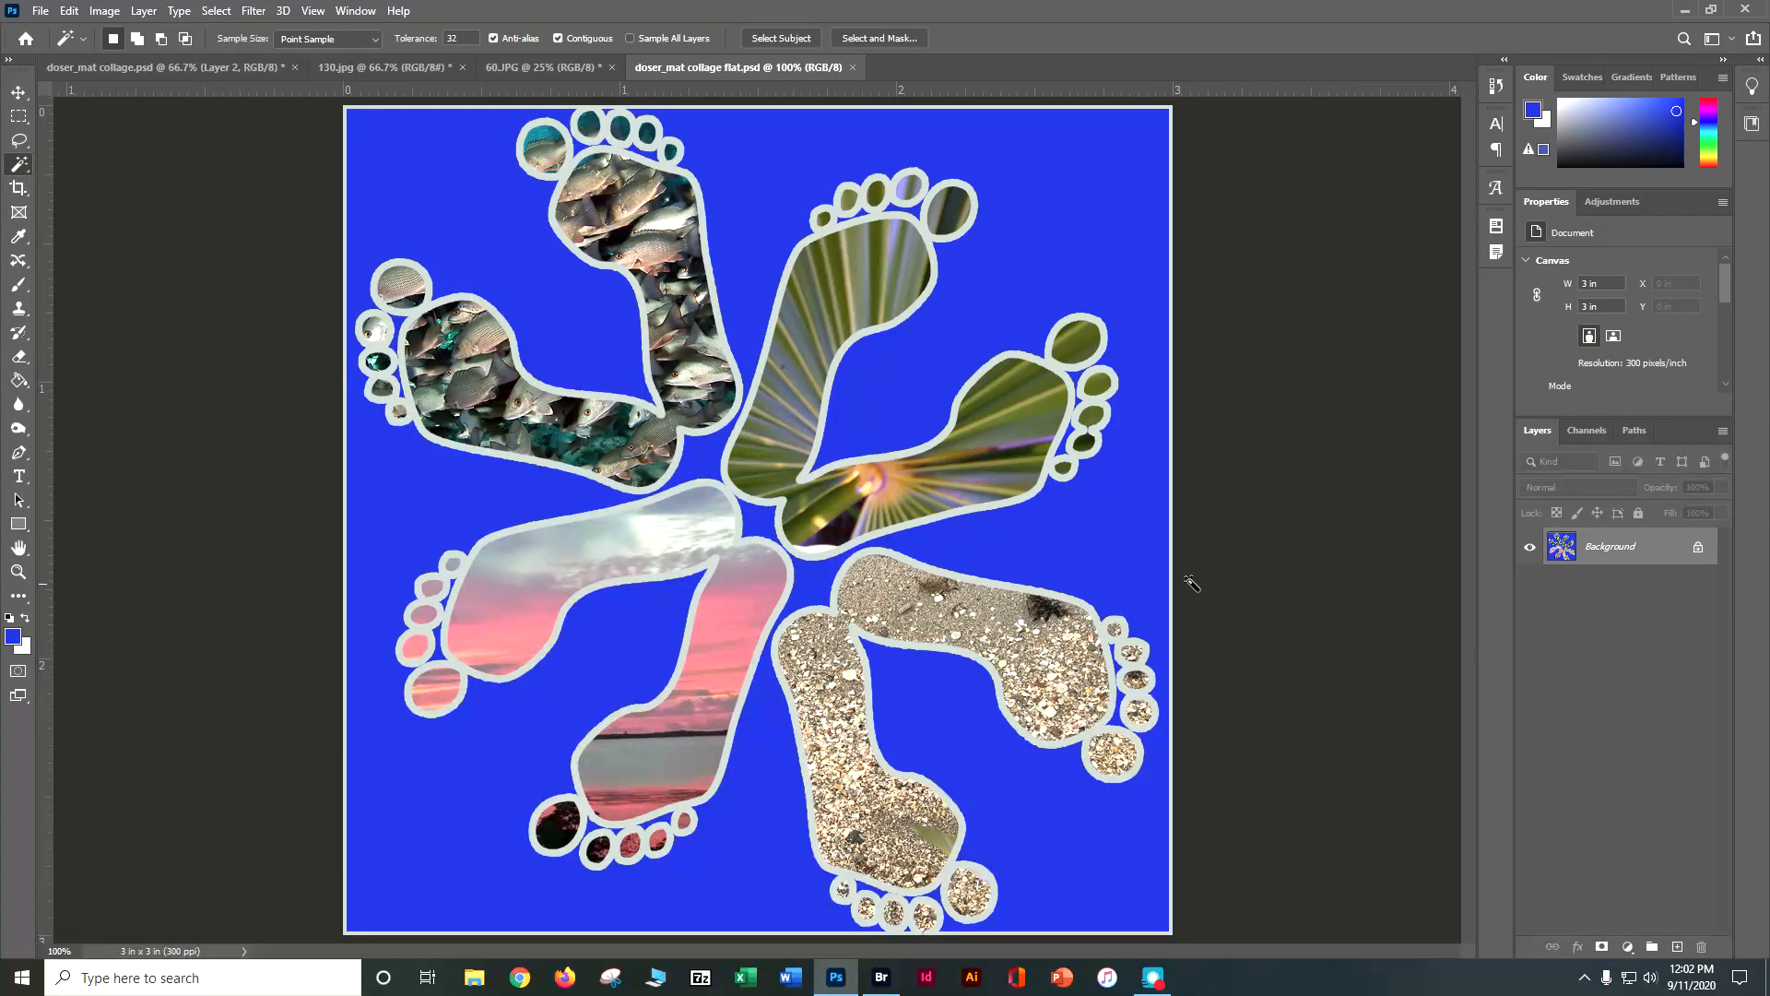